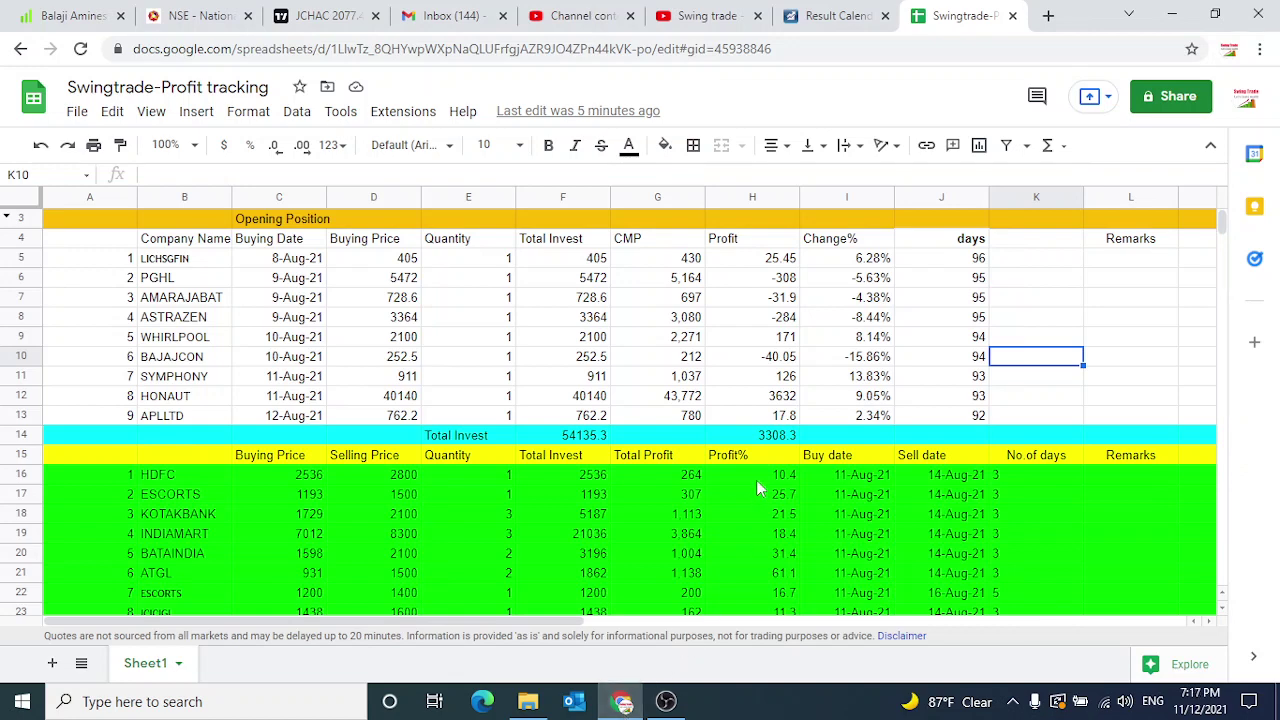
Review the closed trades table and the investment and profit summary beneath it
scroll(756, 484, down, 2)
scroll(757, 488, down, 2)
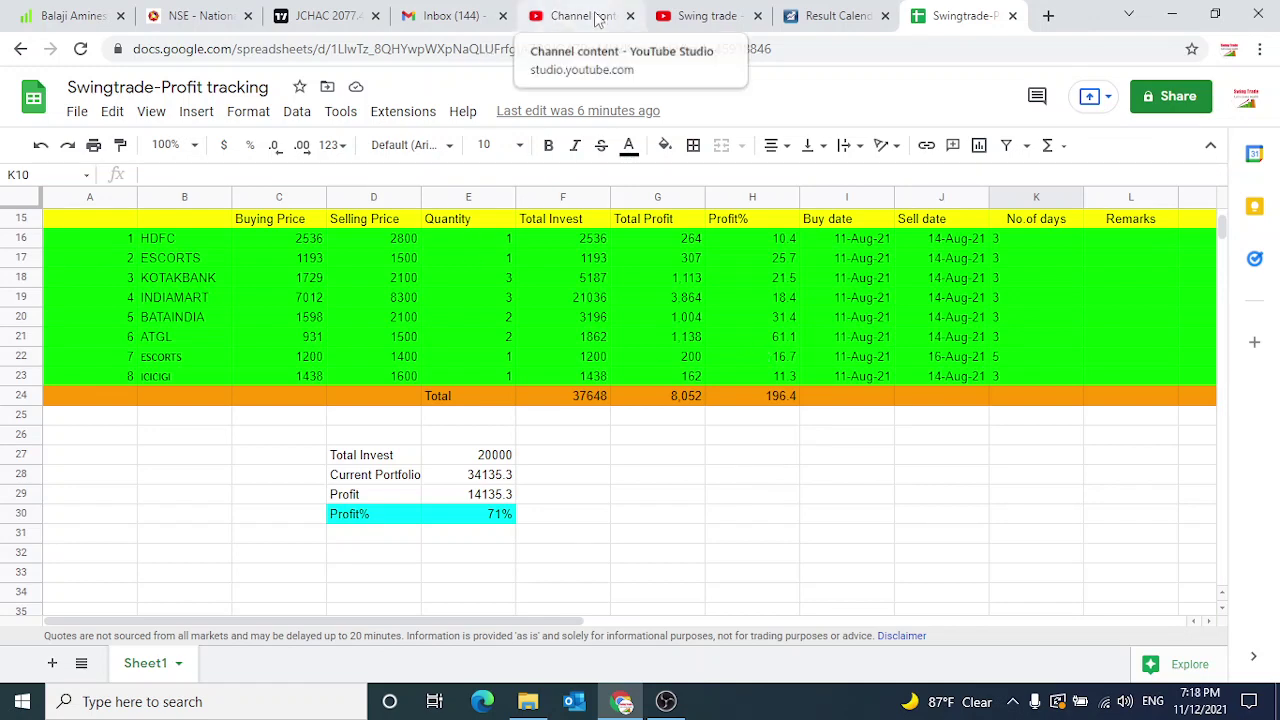
Switch to the YouTube channel's playlists, open the Tradingview Tutorial playlist and pause its first video
click(684, 17)
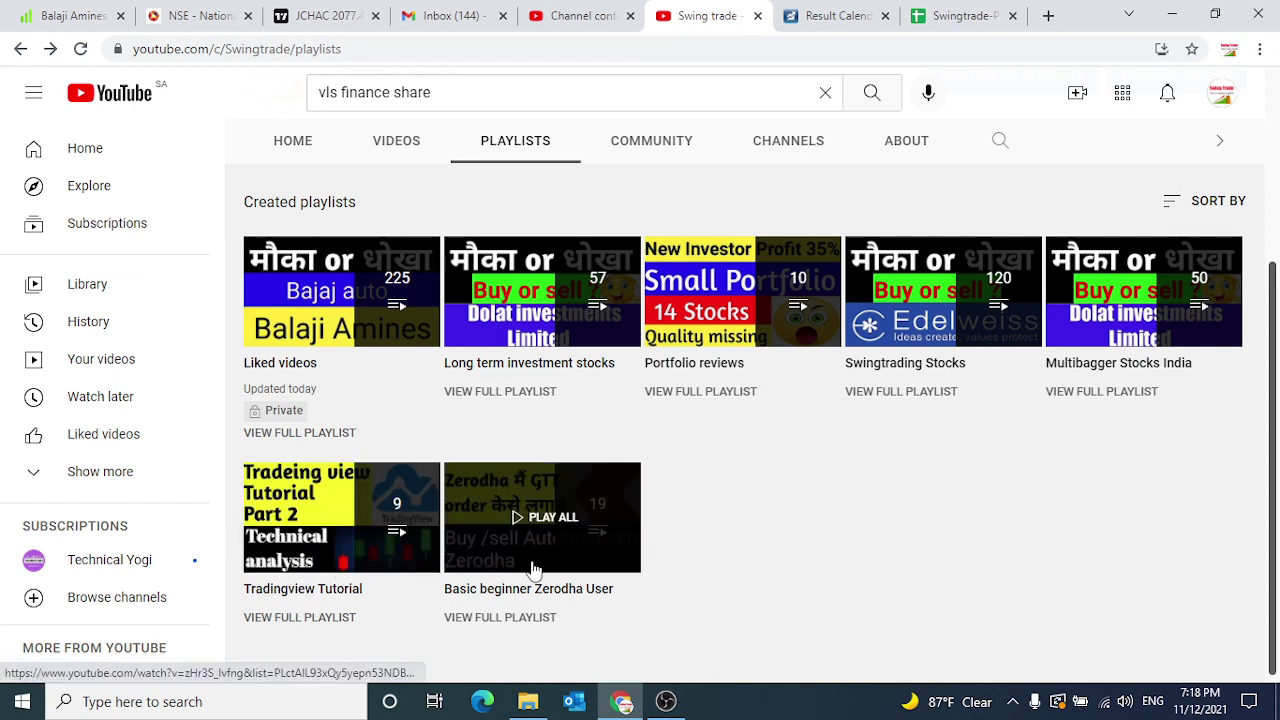
click(350, 538)
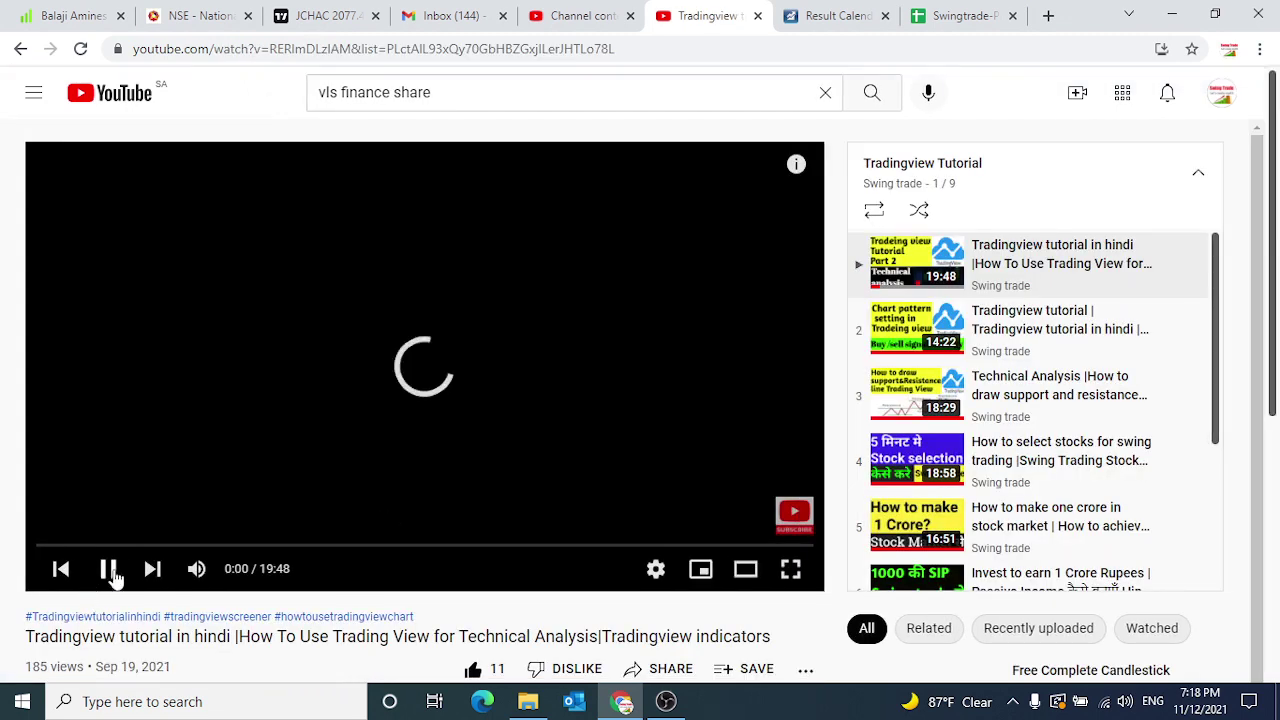
click(113, 575)
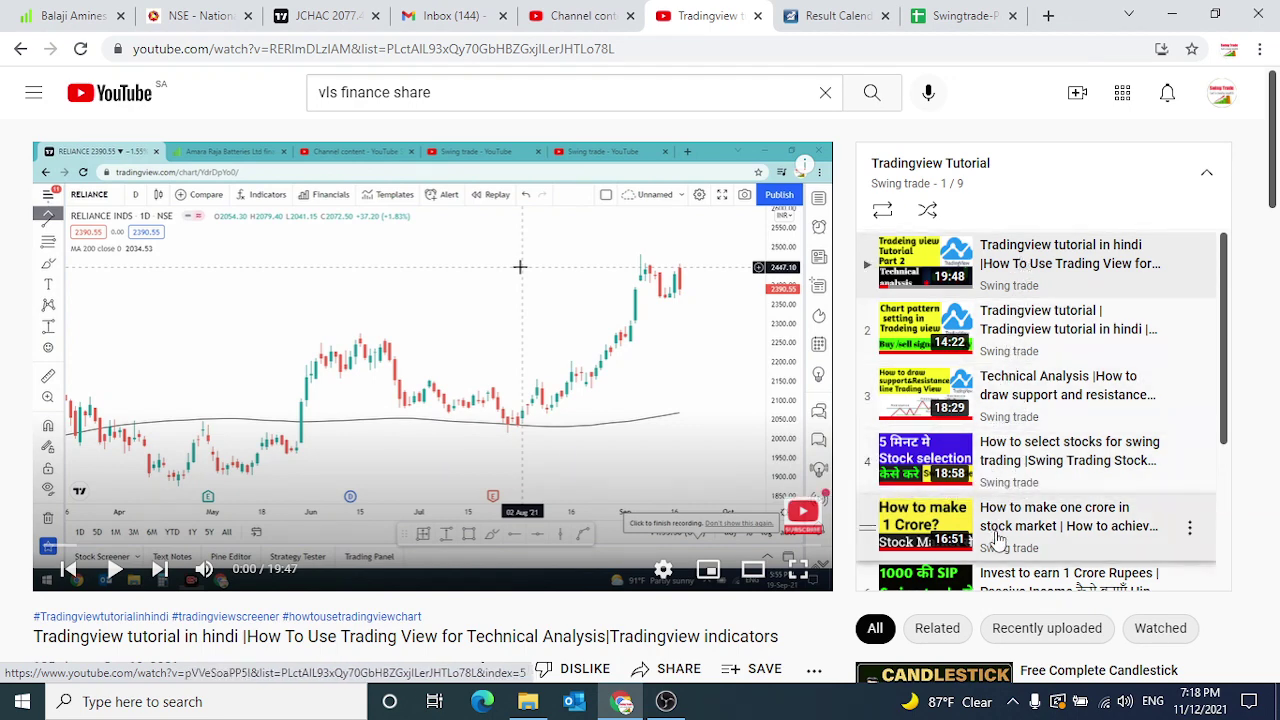
Look through the full list of videos in the Tradingview Tutorial playlist
scroll(996, 545, down, 2)
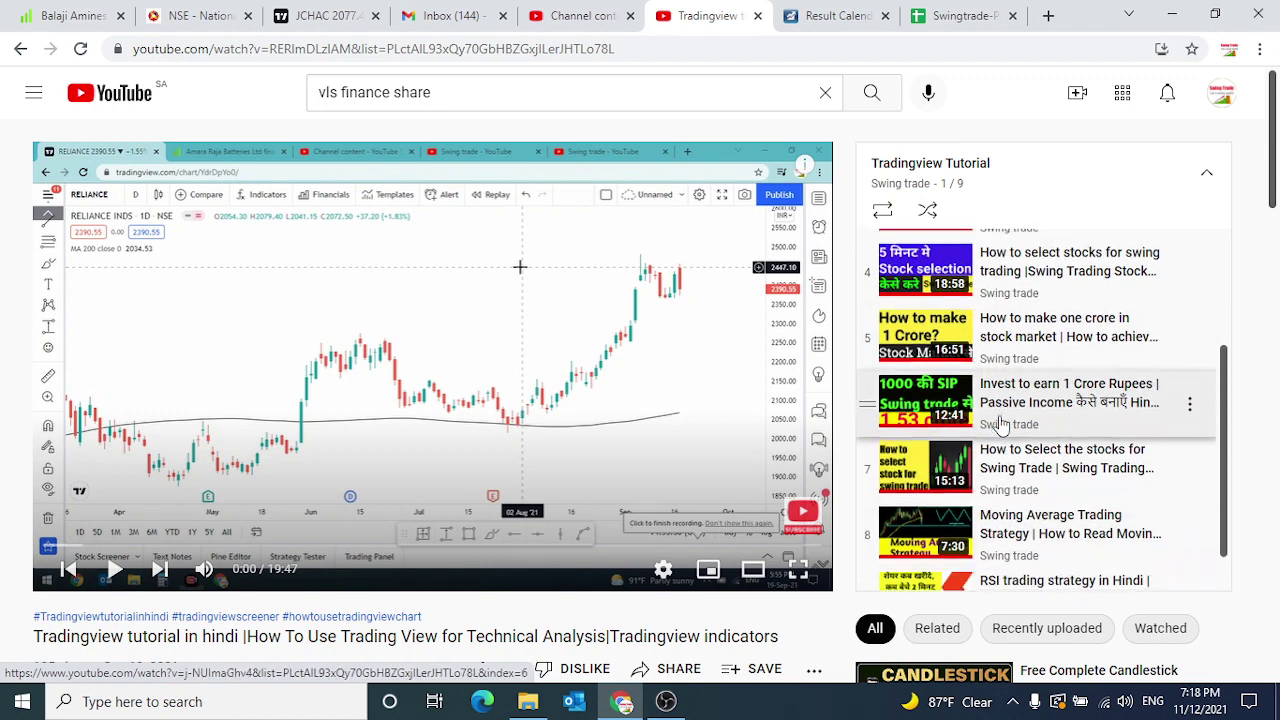
scroll(992, 460, down, 1)
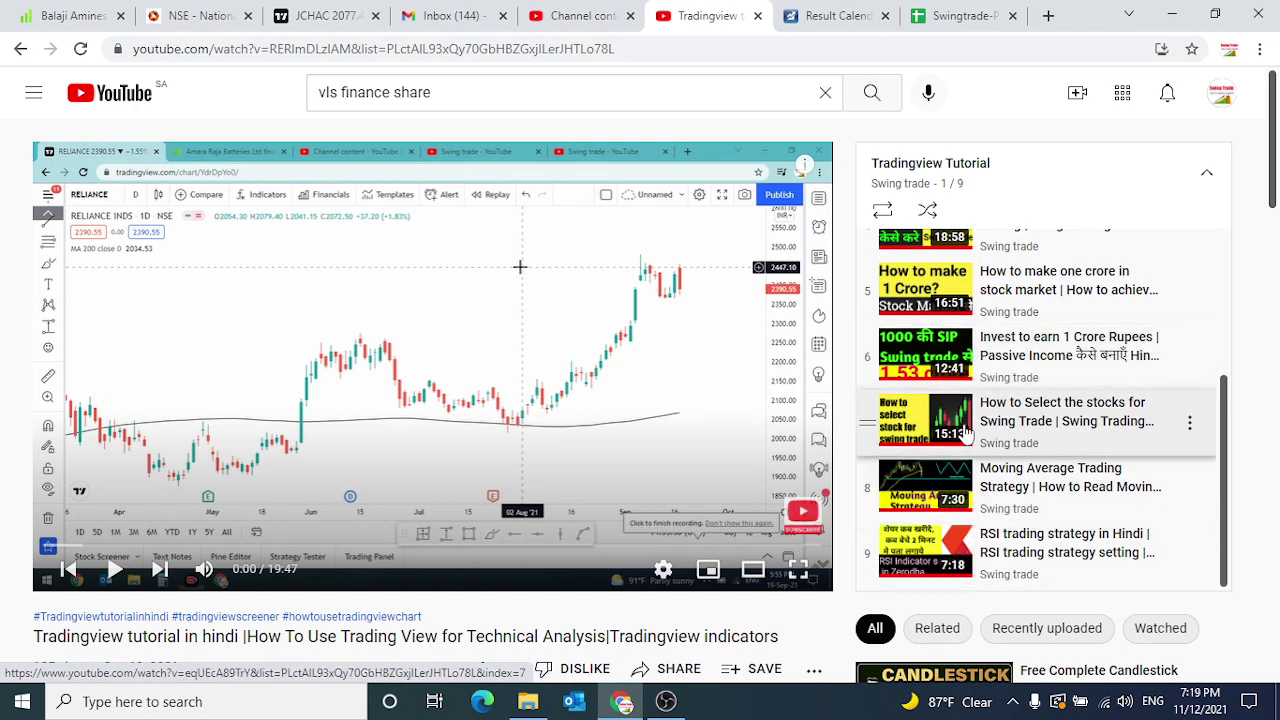
scroll(965, 430, up, 3)
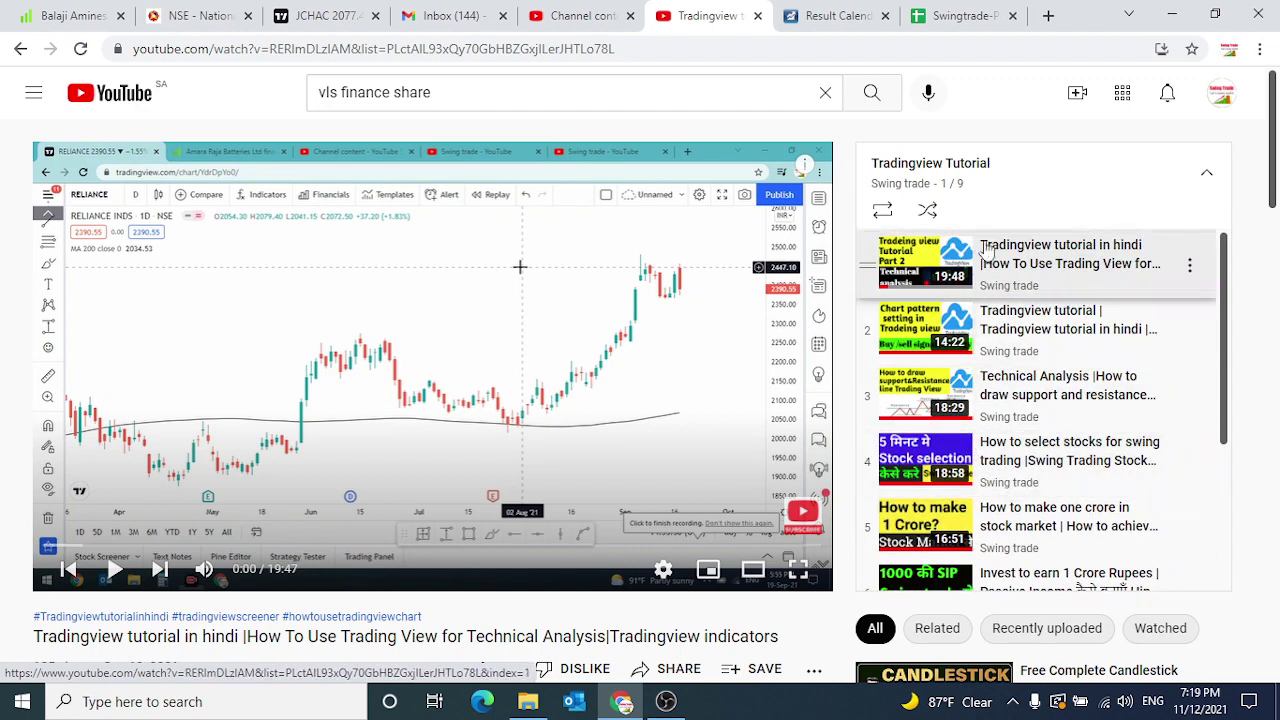
scroll(940, 543, down, 3)
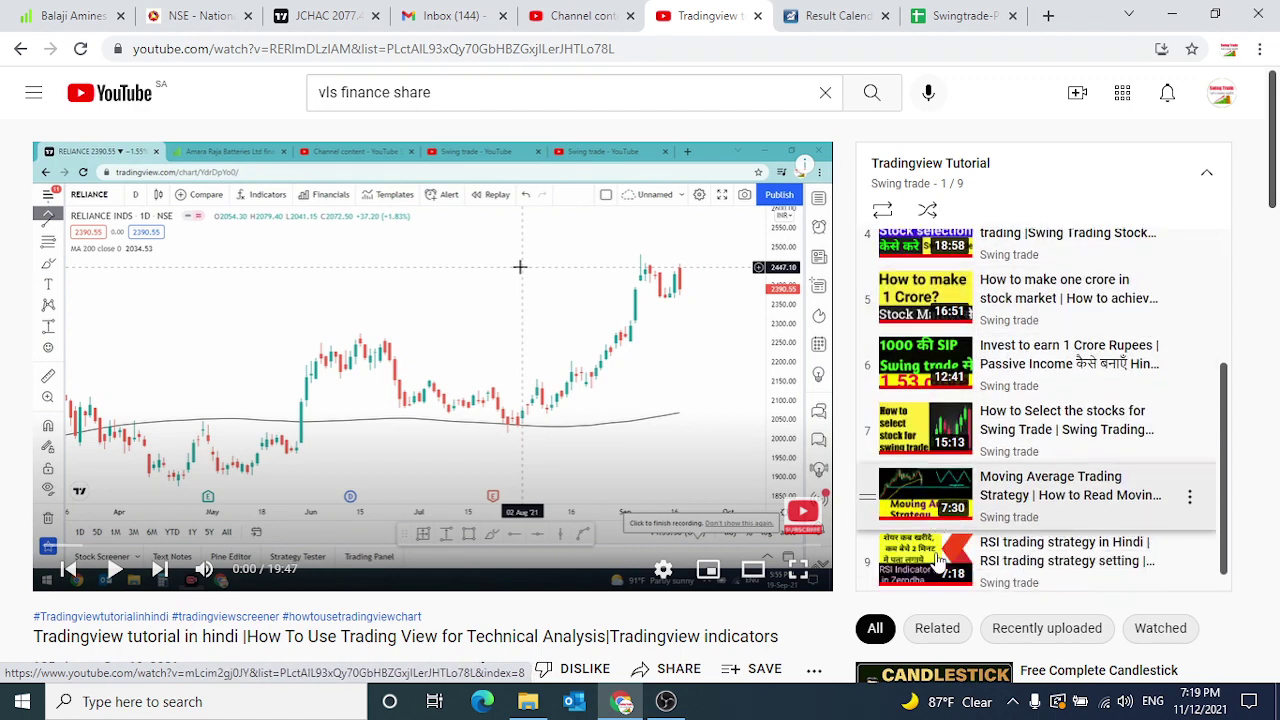
scroll(940, 563, up, 4)
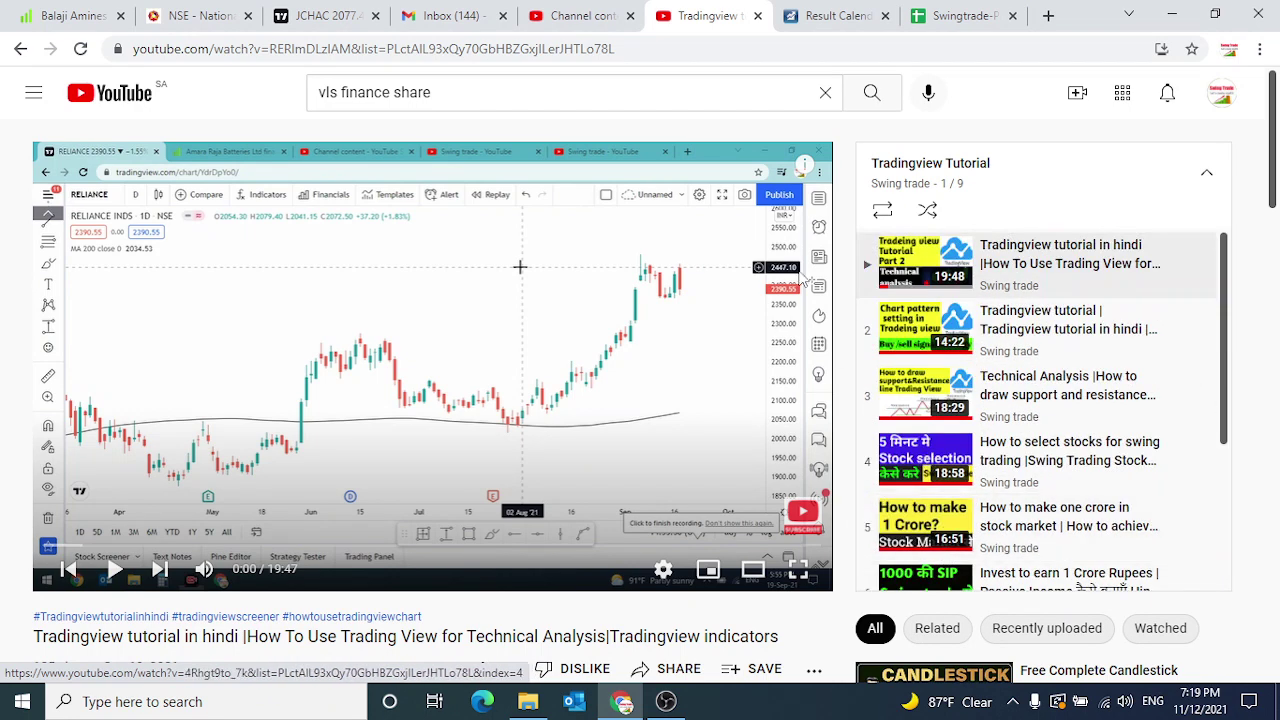
Return to the Swingtrade-Profit tracking spreadsheet and inspect the PGHL and LICHSGFIN company entries under Opening Position
click(840, 18)
click(964, 18)
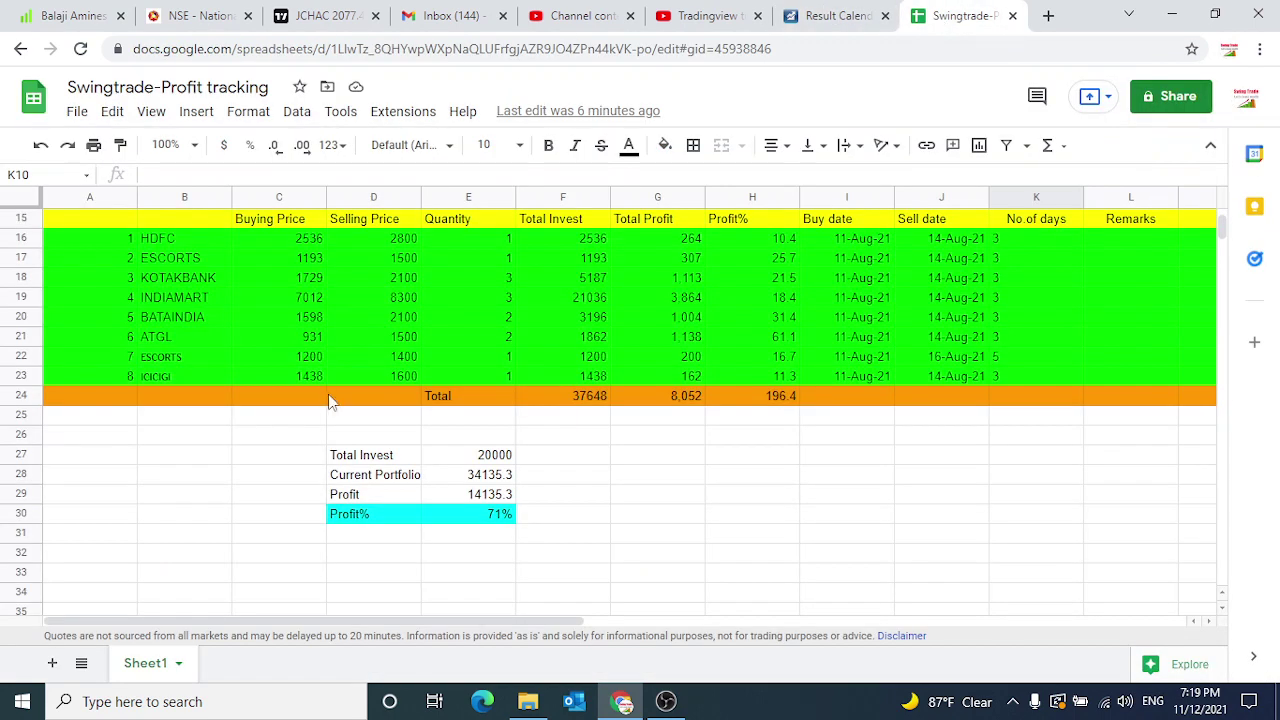
scroll(335, 400, up, 4)
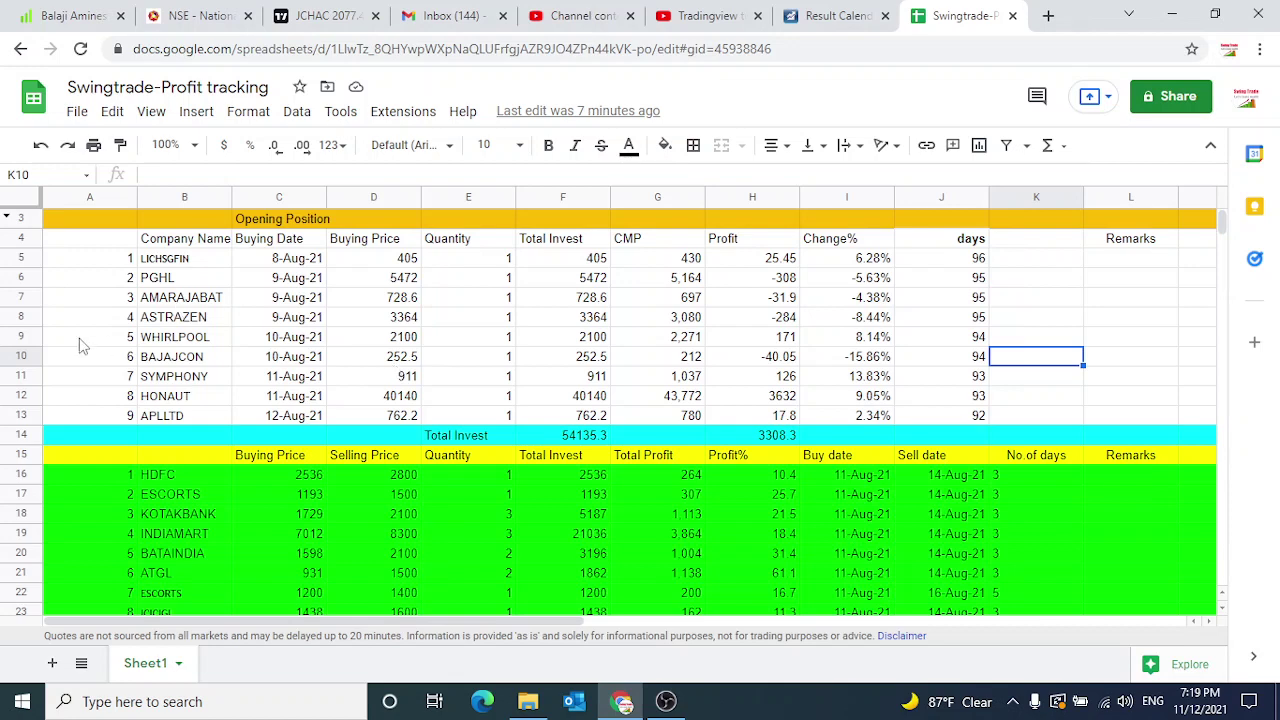
click(184, 277)
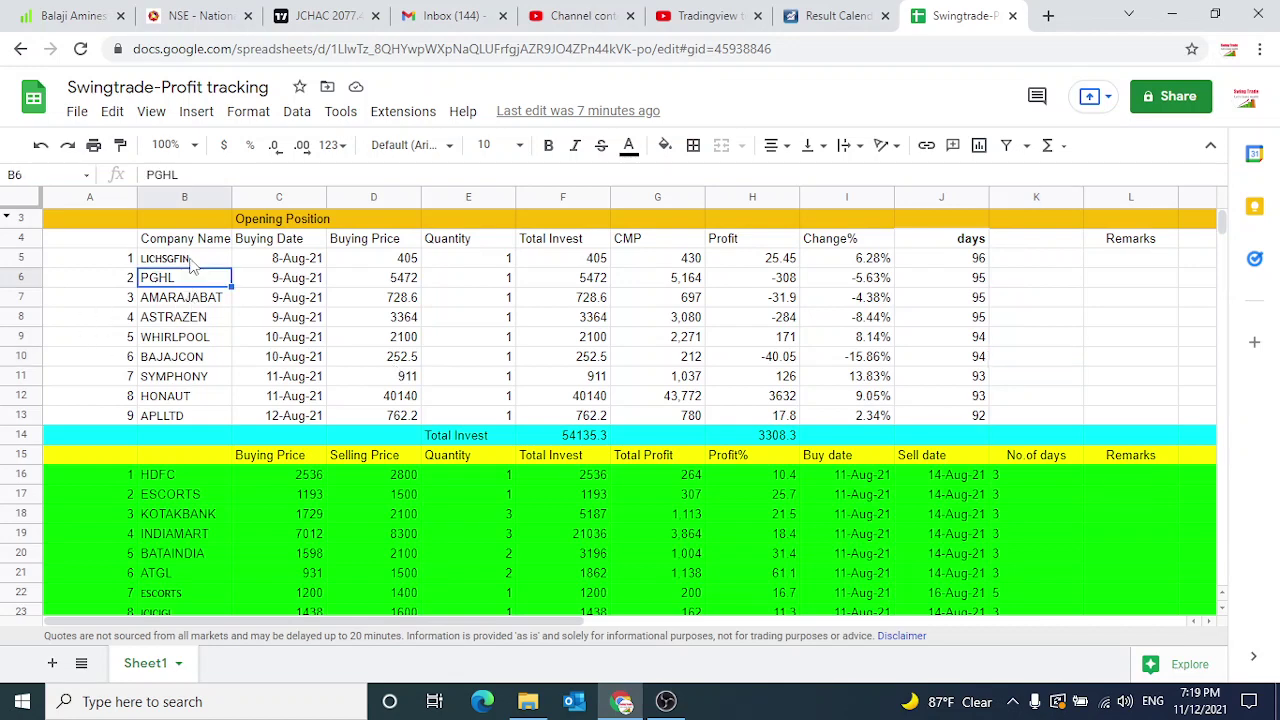
click(184, 258)
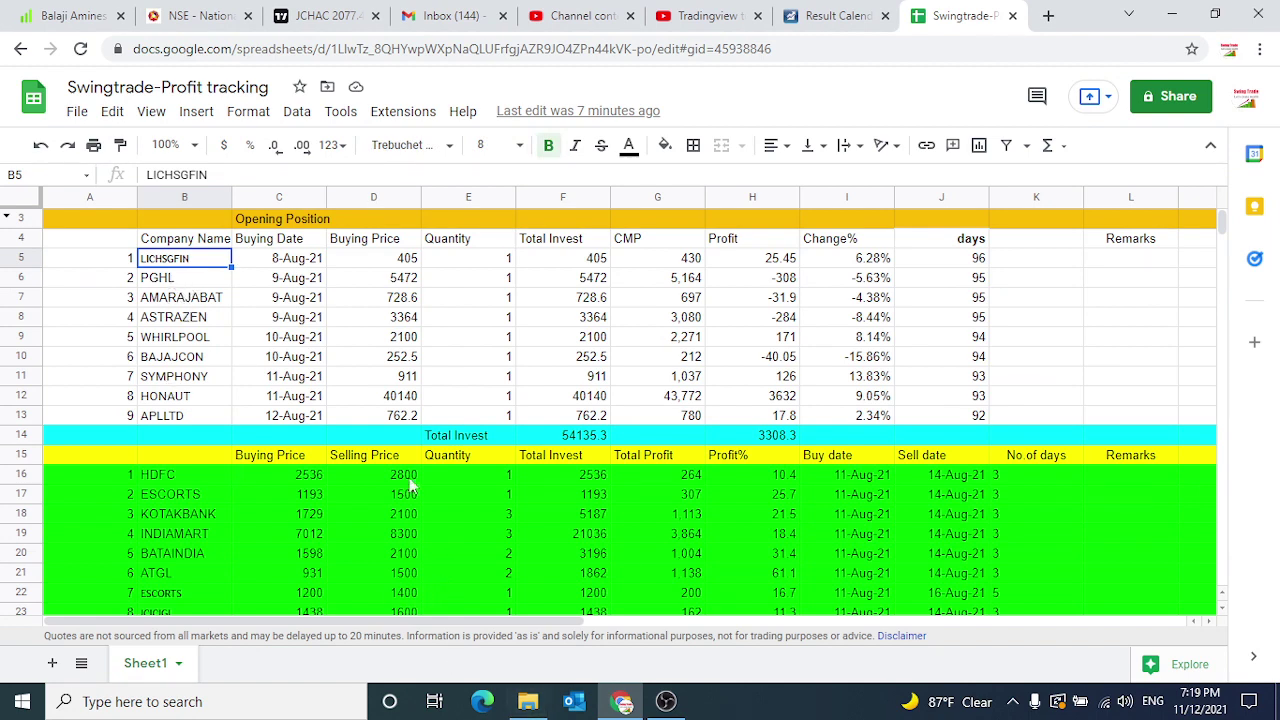
click(695, 18)
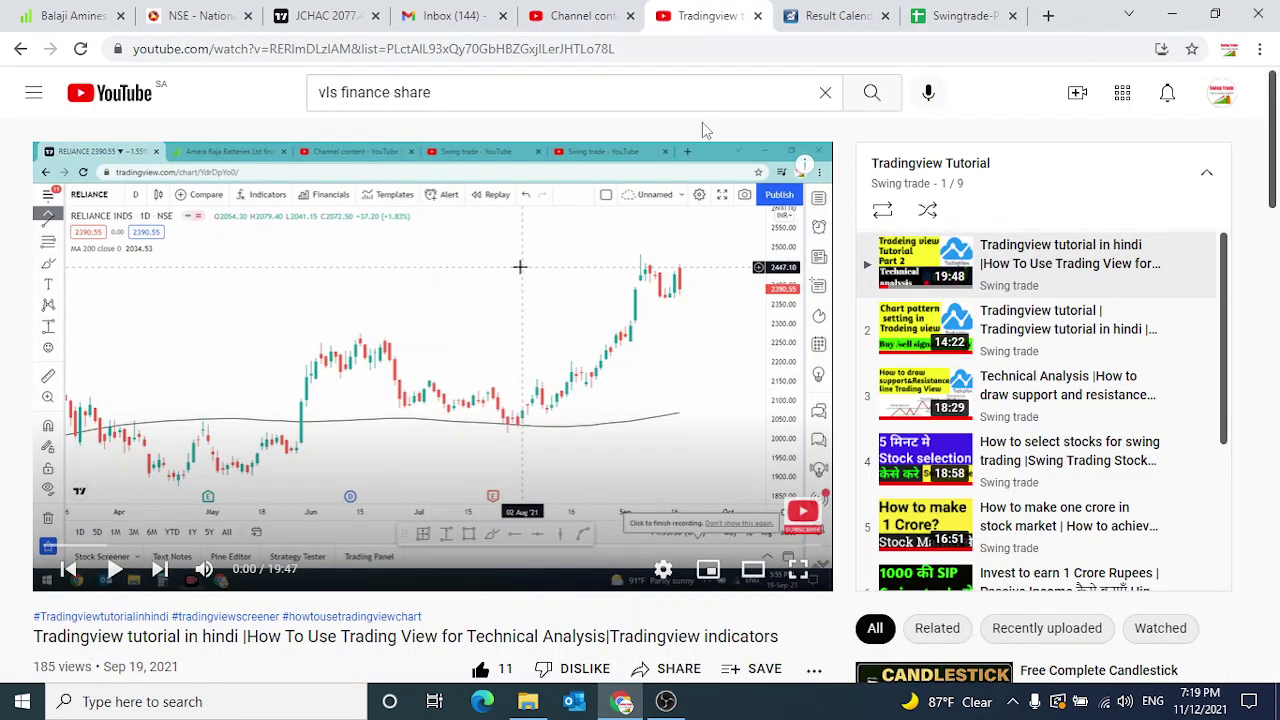
click(916, 26)
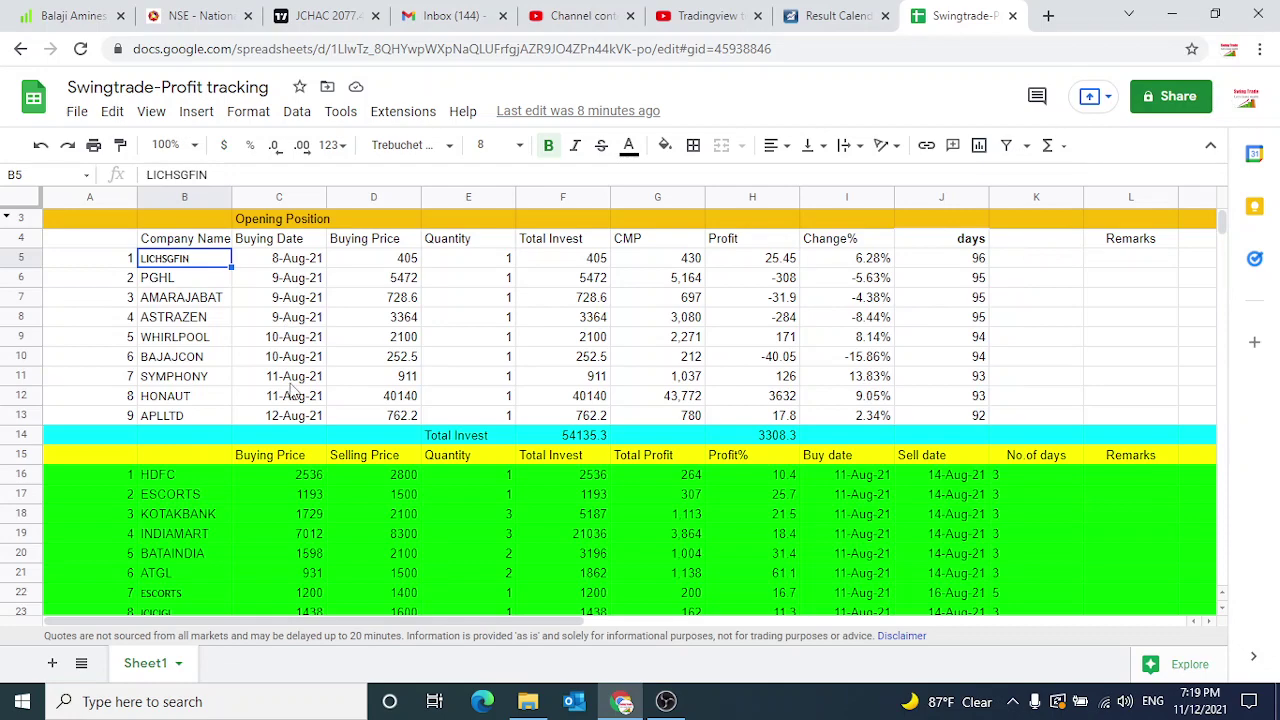
Review the opening positions together with the closed trades and the profit summary below them
scroll(296, 454, down, 2)
scroll(296, 456, up, 2)
scroll(200, 455, down, 2)
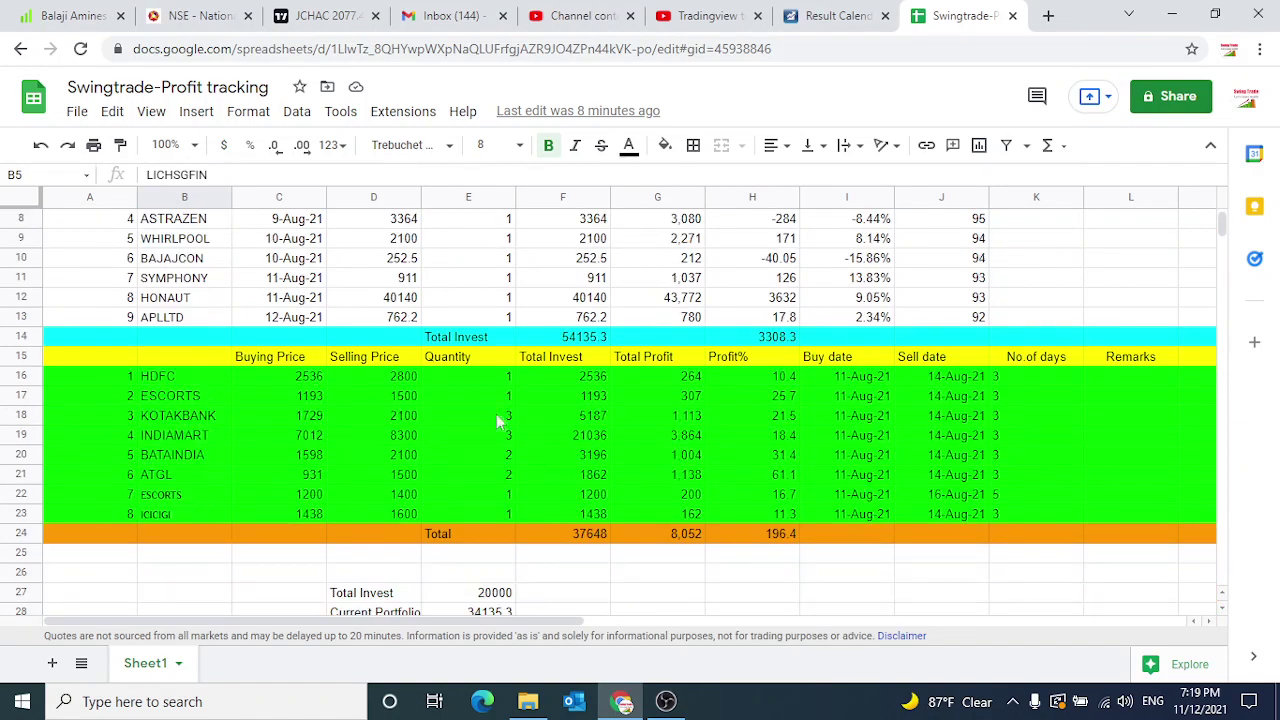
scroll(651, 415, down, 1)
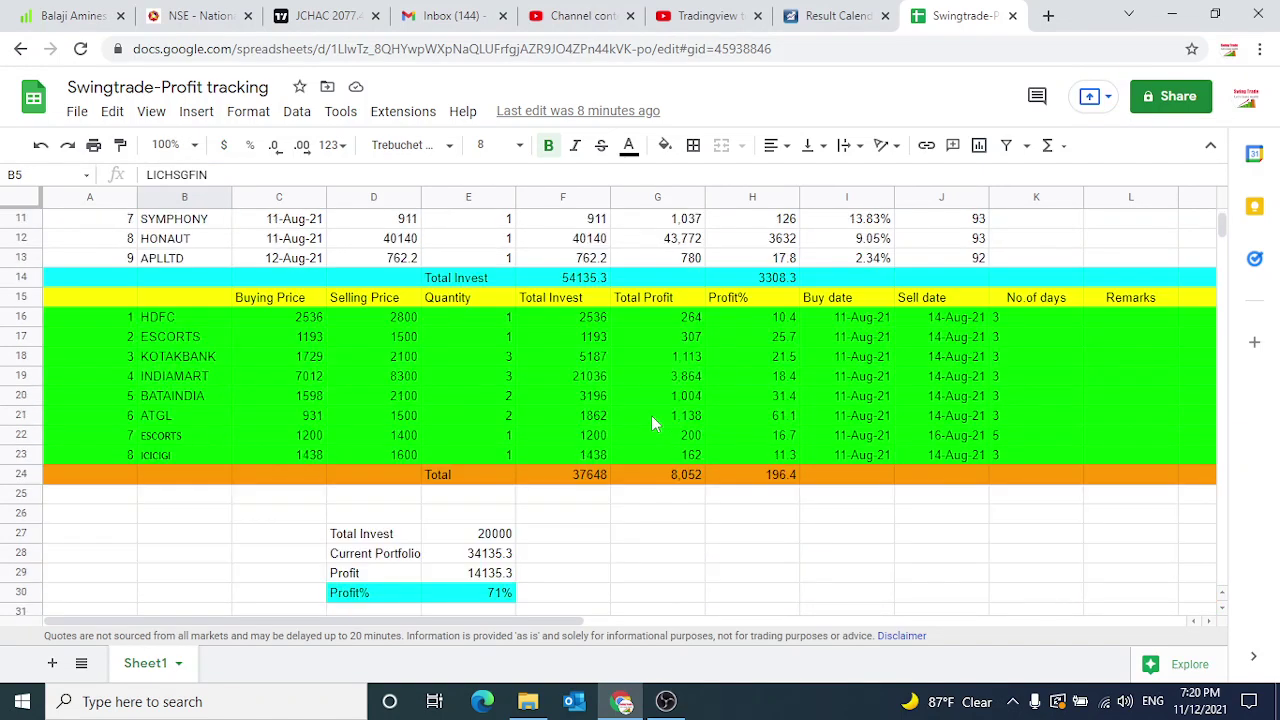
scroll(965, 390, up, 2)
scroll(964, 399, up, 1)
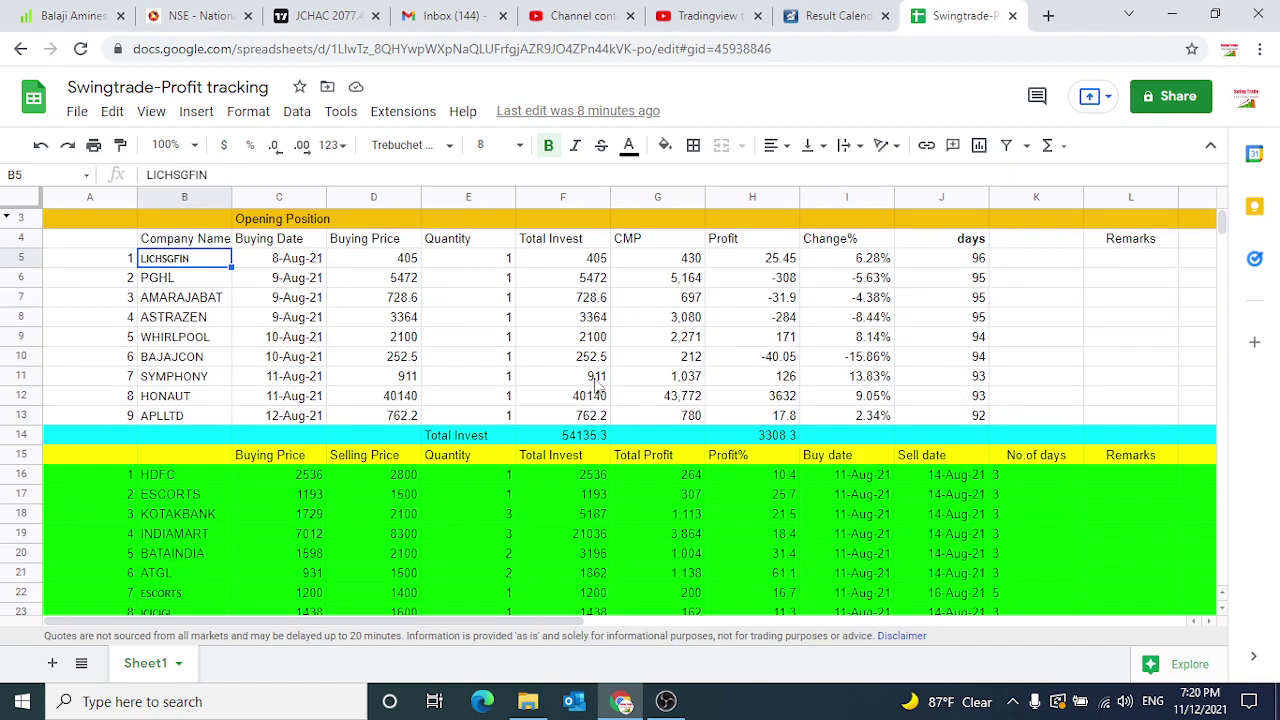
Inspect the company name, buying price and total invest cells of the first opening positions, including the LICHSGFIN formula in F5
click(226, 355)
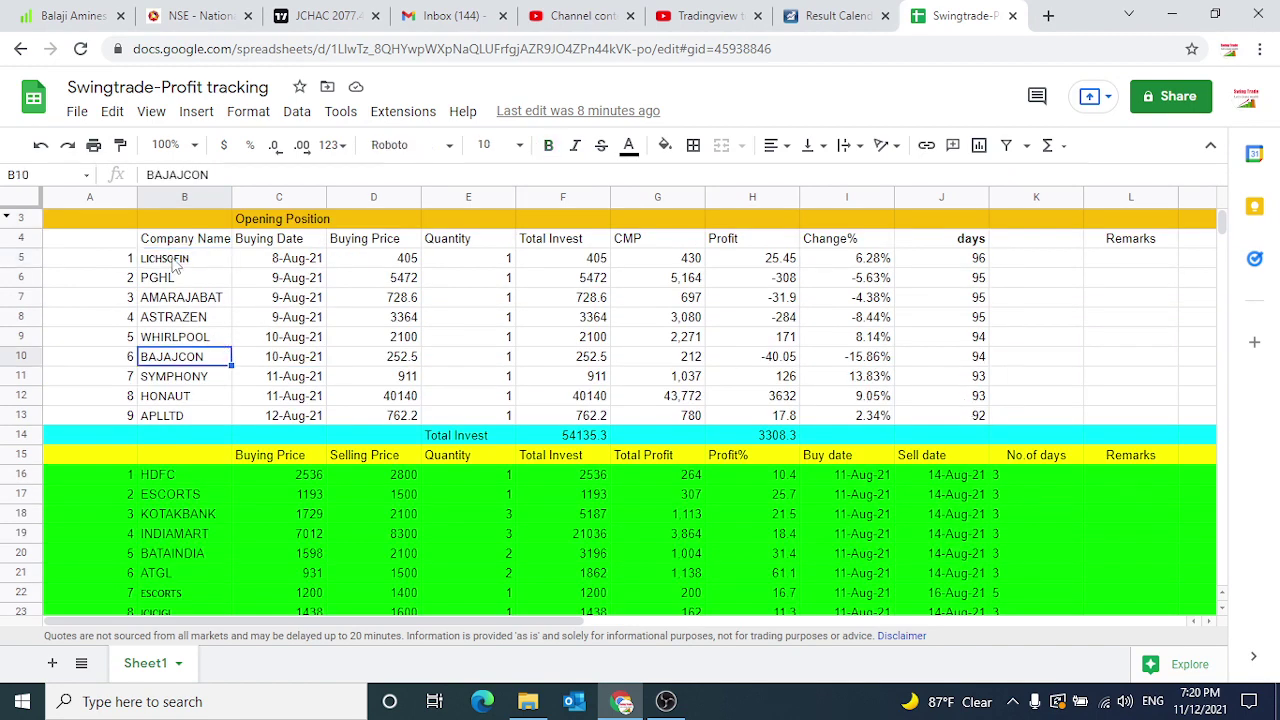
click(225, 262)
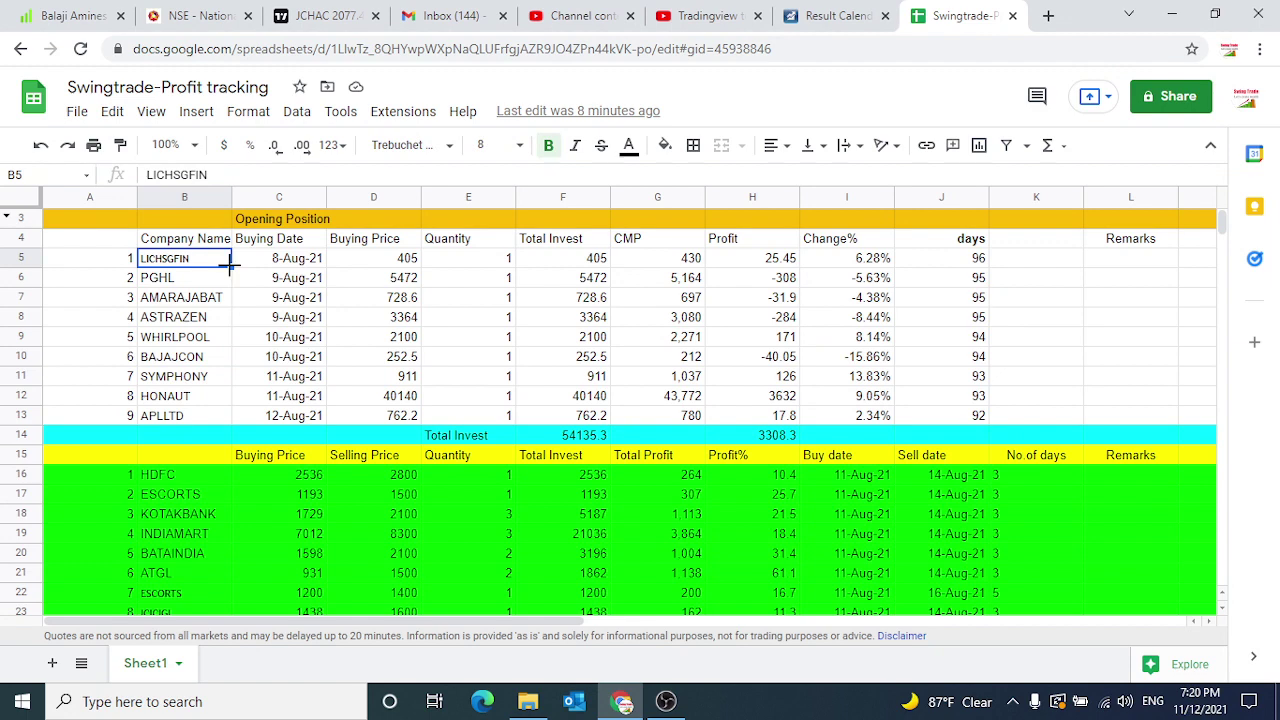
key(Left)
key(Right)
click(416, 262)
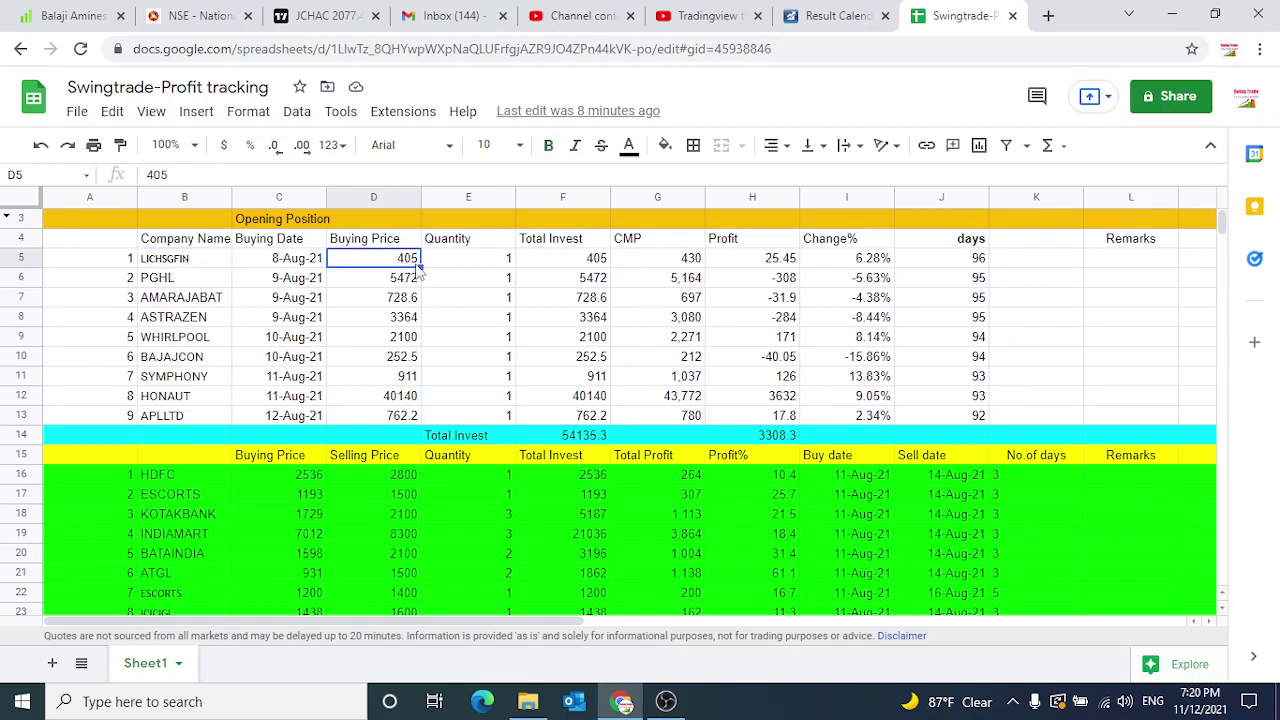
click(402, 286)
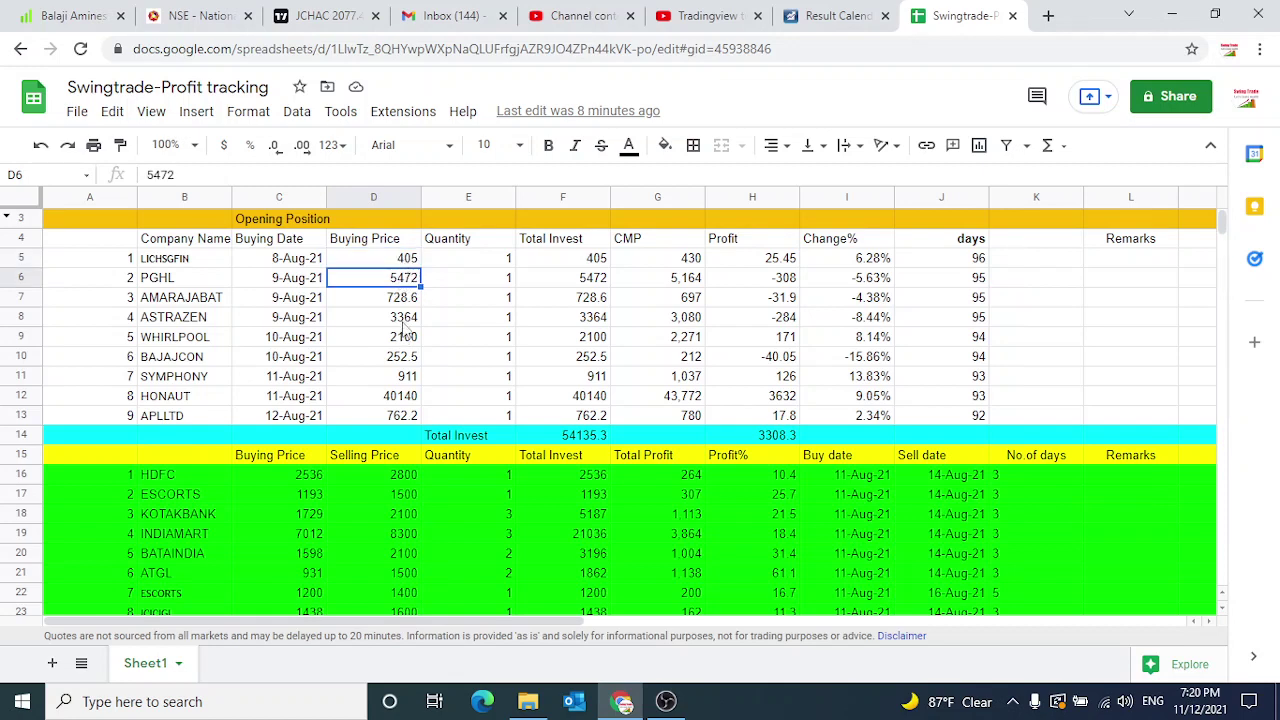
click(590, 262)
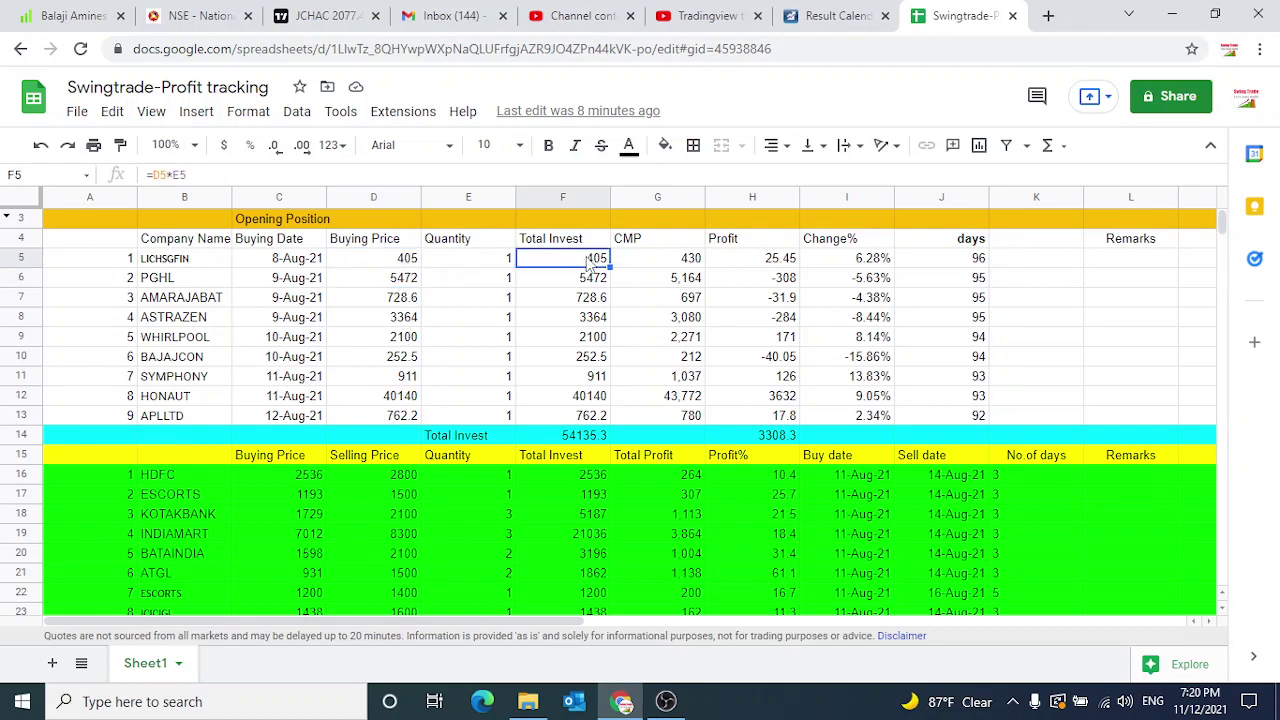
click(174, 262)
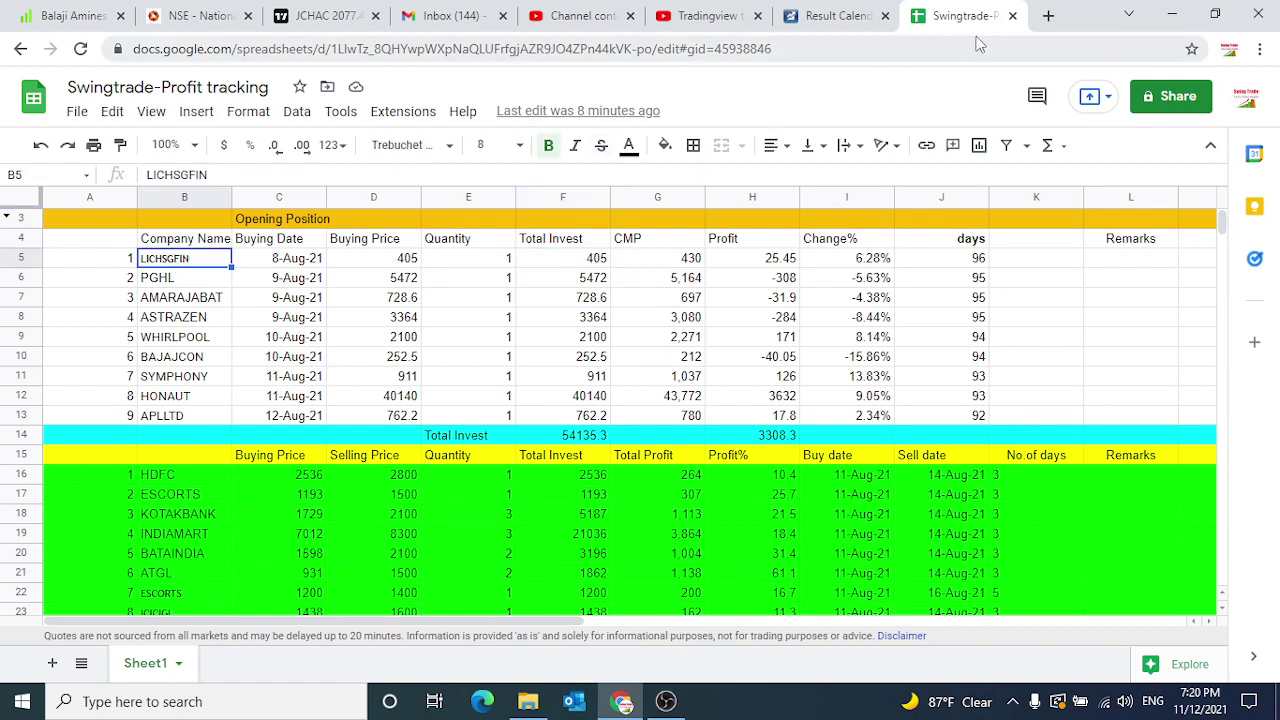
click(93, 20)
scroll(800, 118, up, 1)
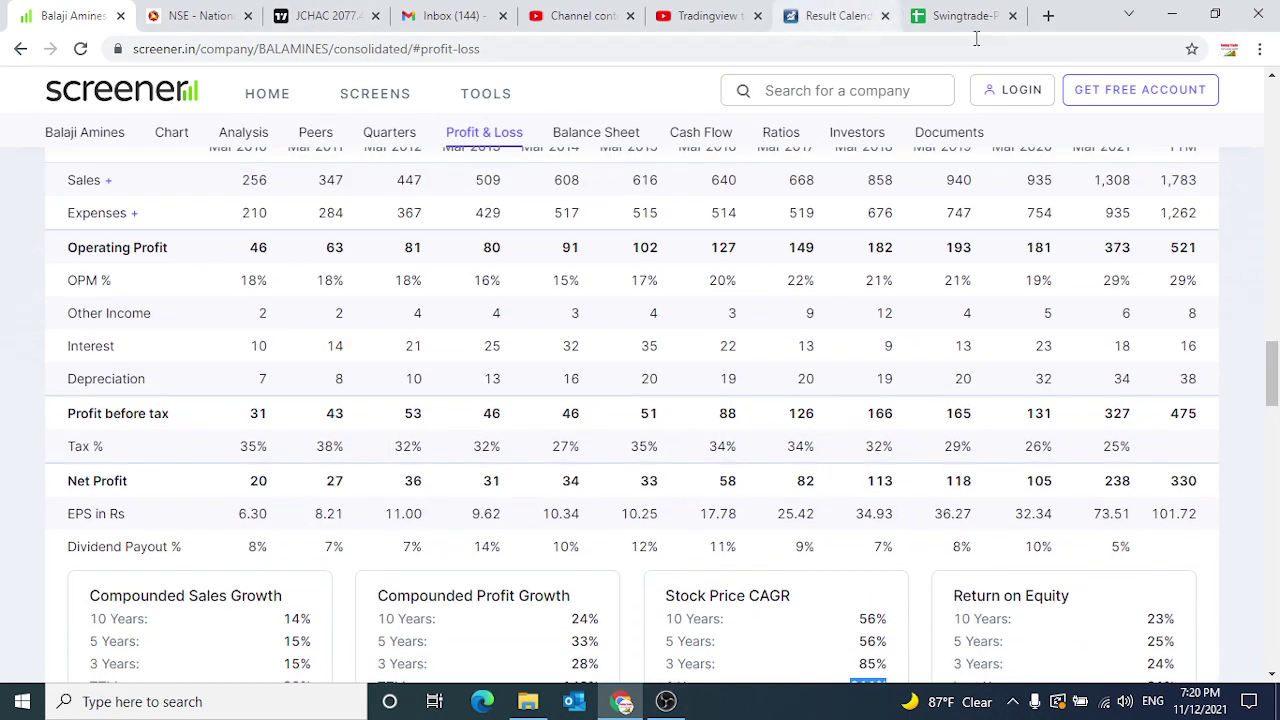
click(203, 16)
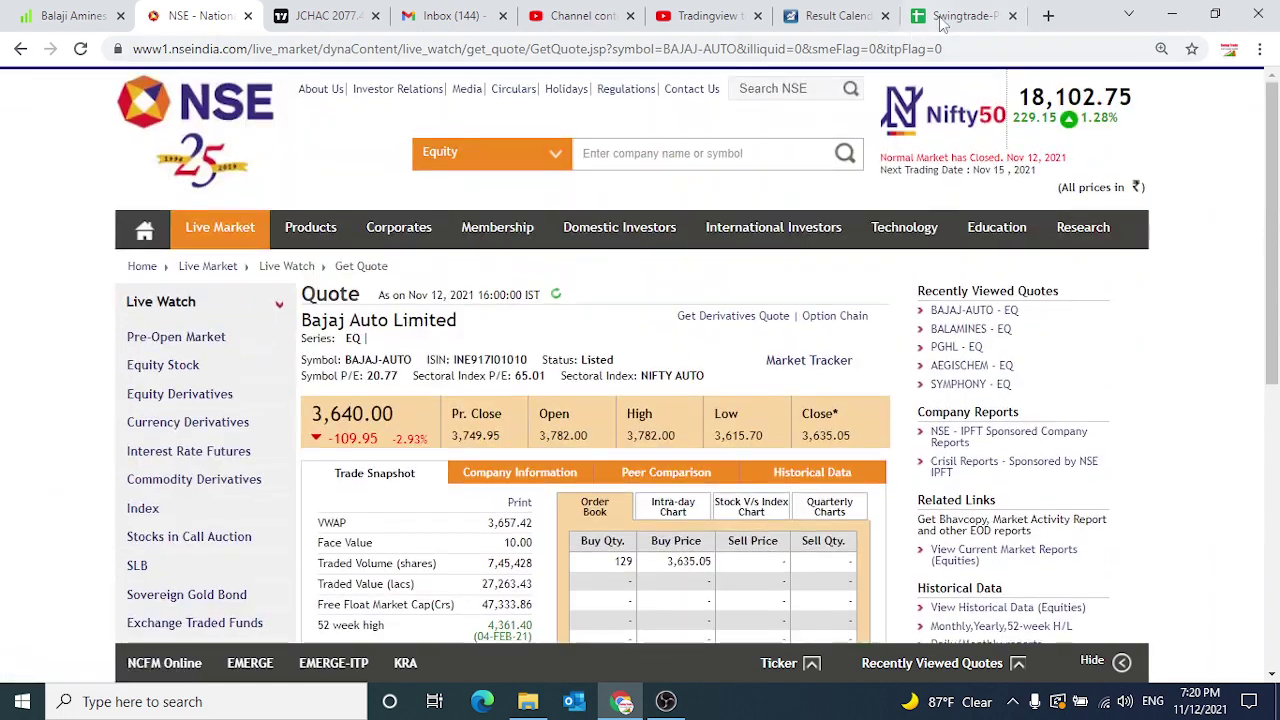
click(960, 16)
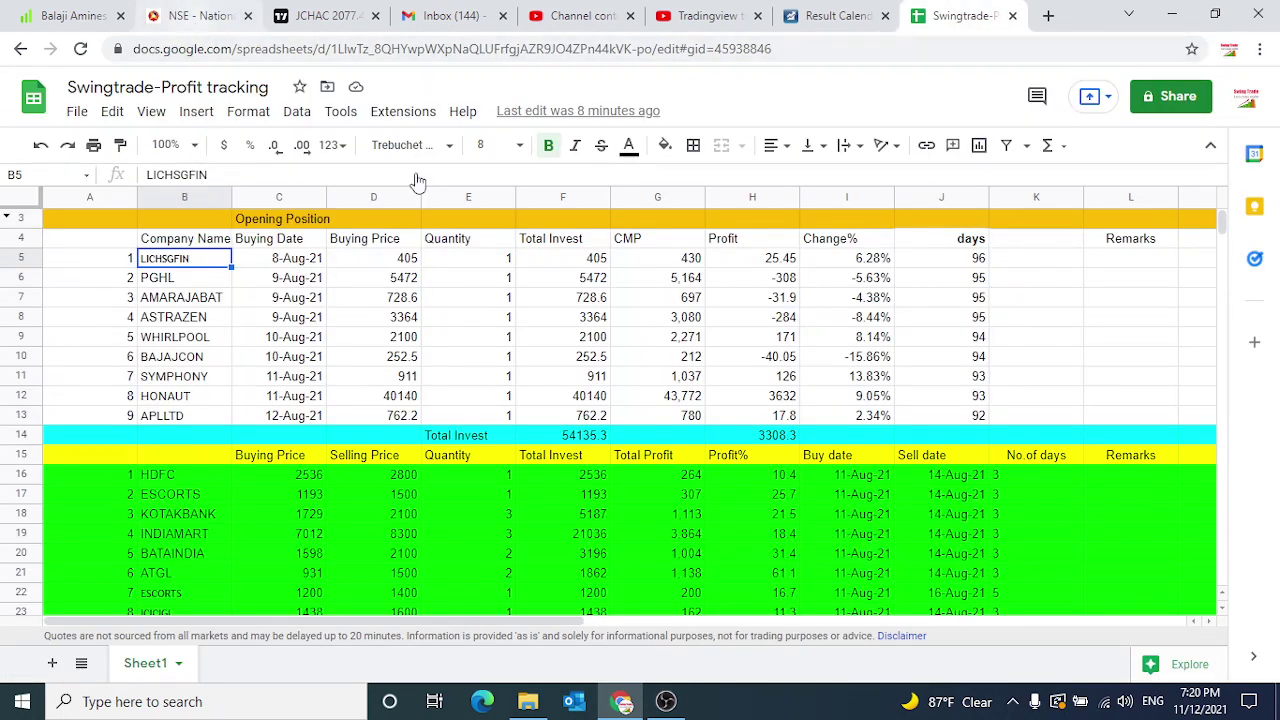
On the NSE website, search equities for "lic", open the LIC Housing Finance Limited quote and highlight its symbol
click(200, 18)
click(663, 158)
text(lic)
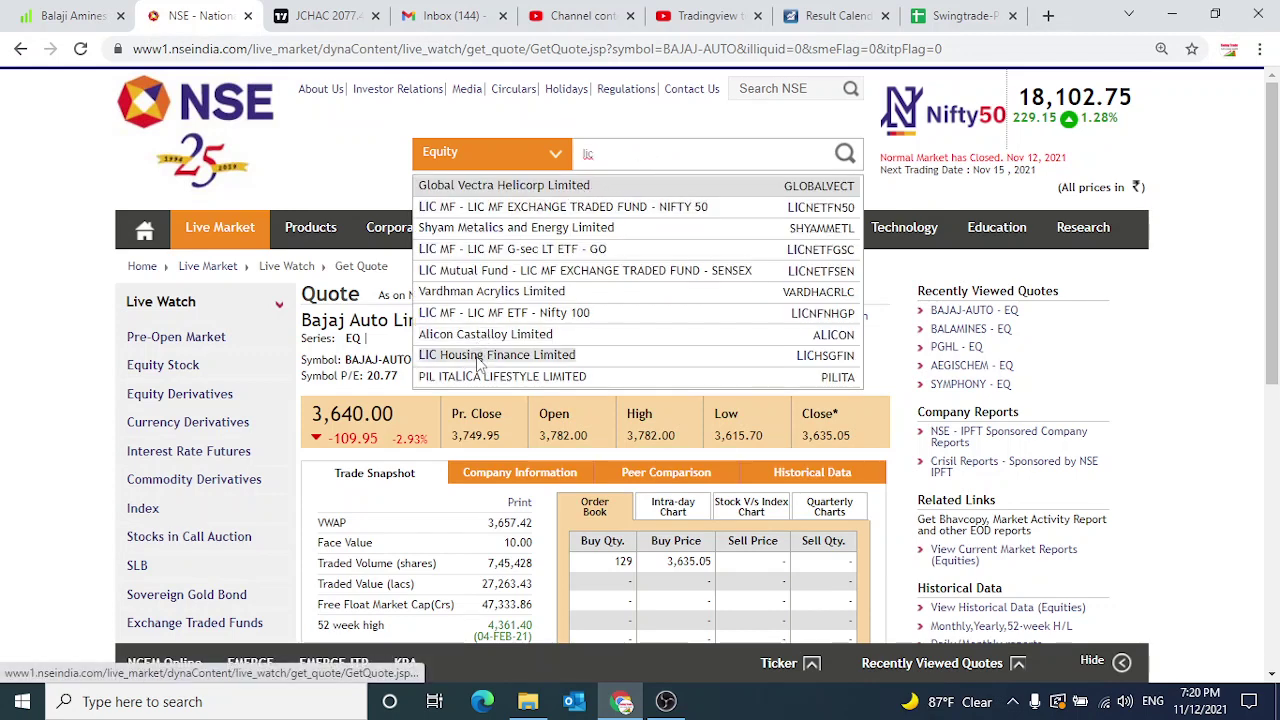
click(480, 356)
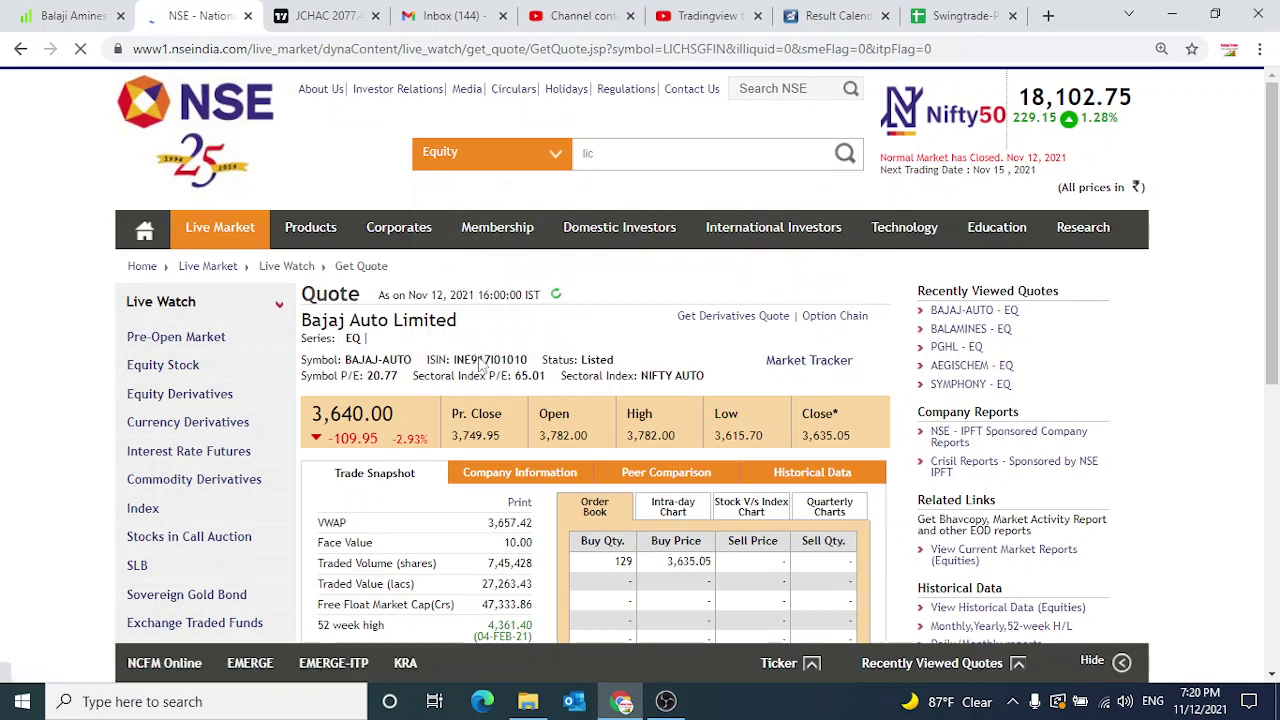
scroll(422, 357, down, 1)
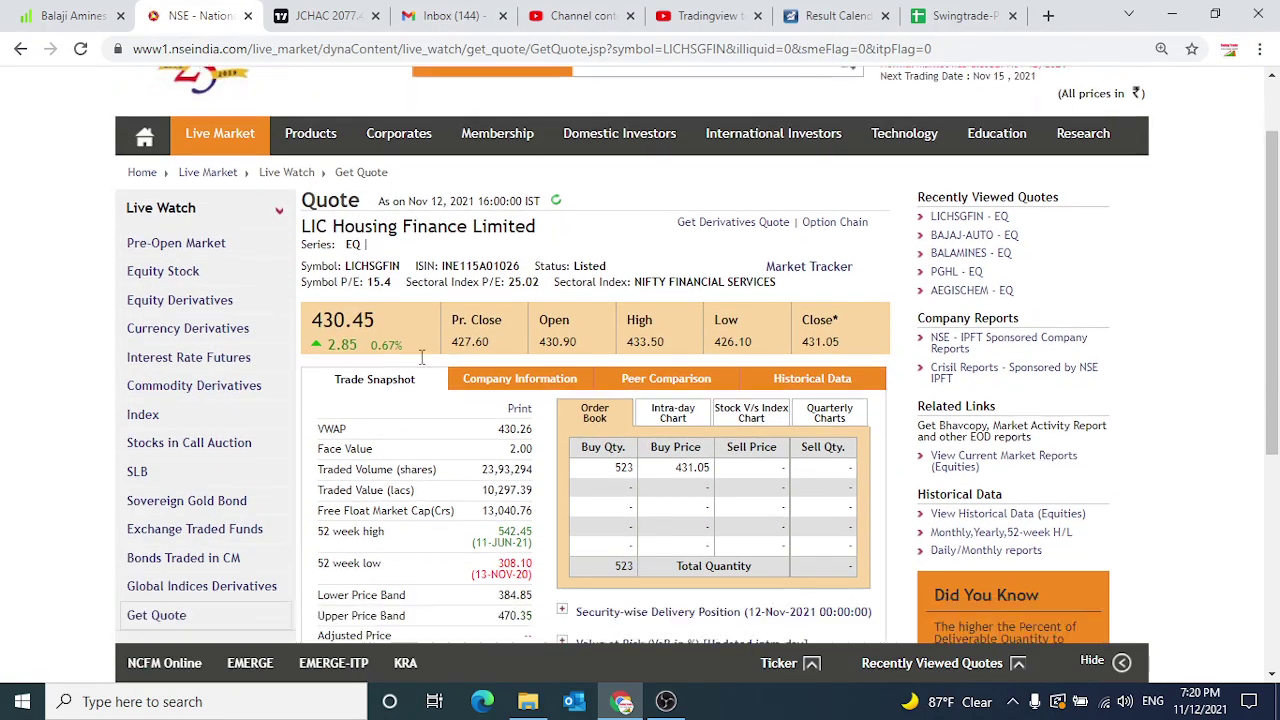
scroll(422, 357, down, 1)
drag(403, 172, 348, 187)
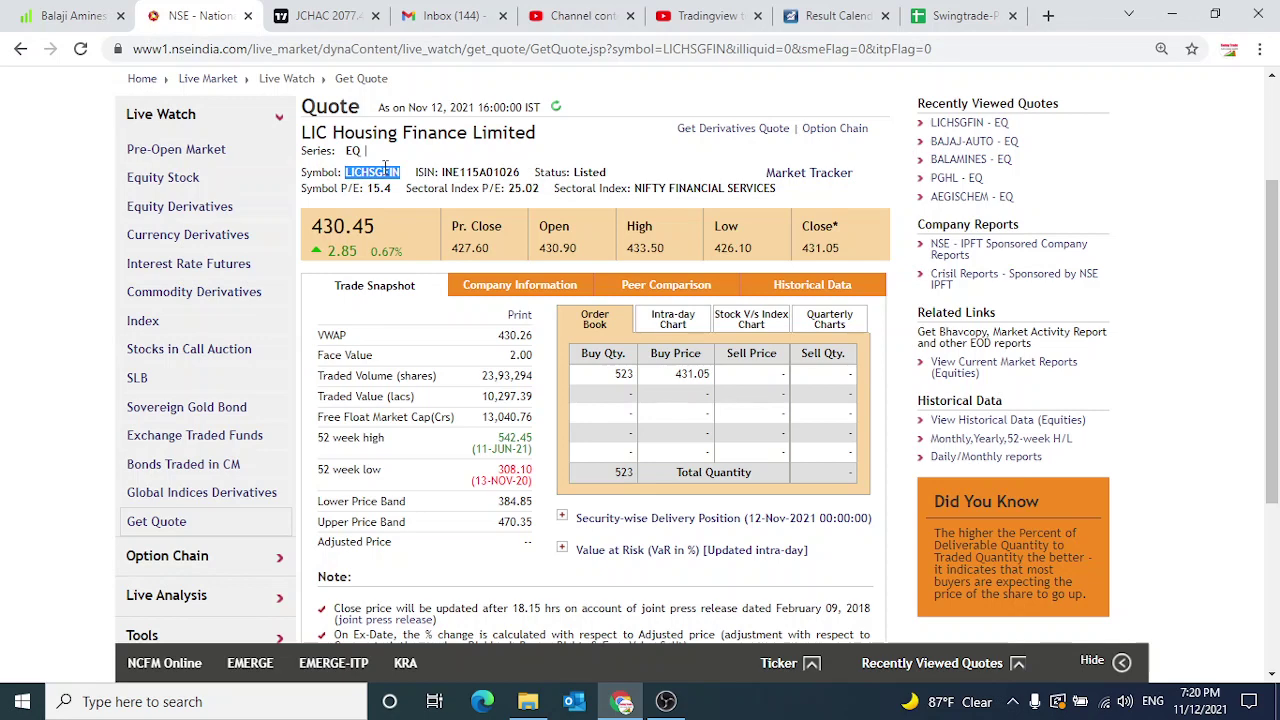
Back in the profit tracking spreadsheet, check the LICHSGFIN symbol in B5, leave the cell without editing it and reselect it
click(945, 17)
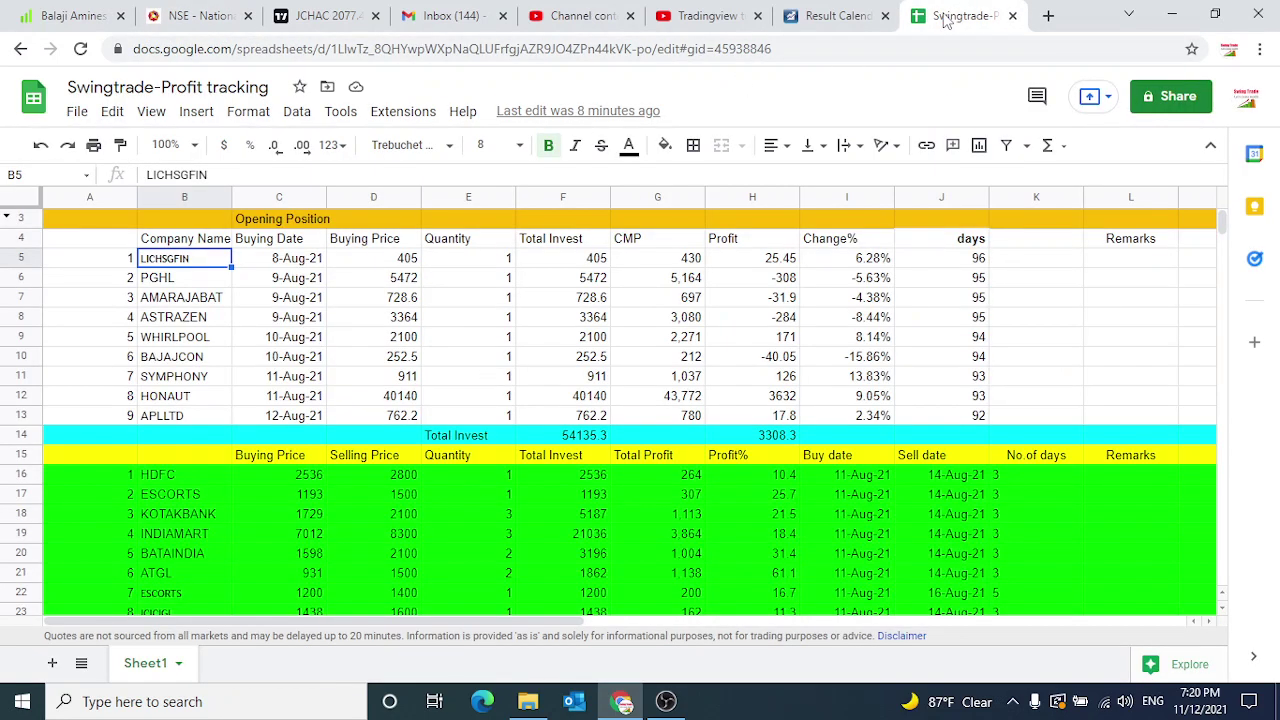
drag(242, 175, 140, 177)
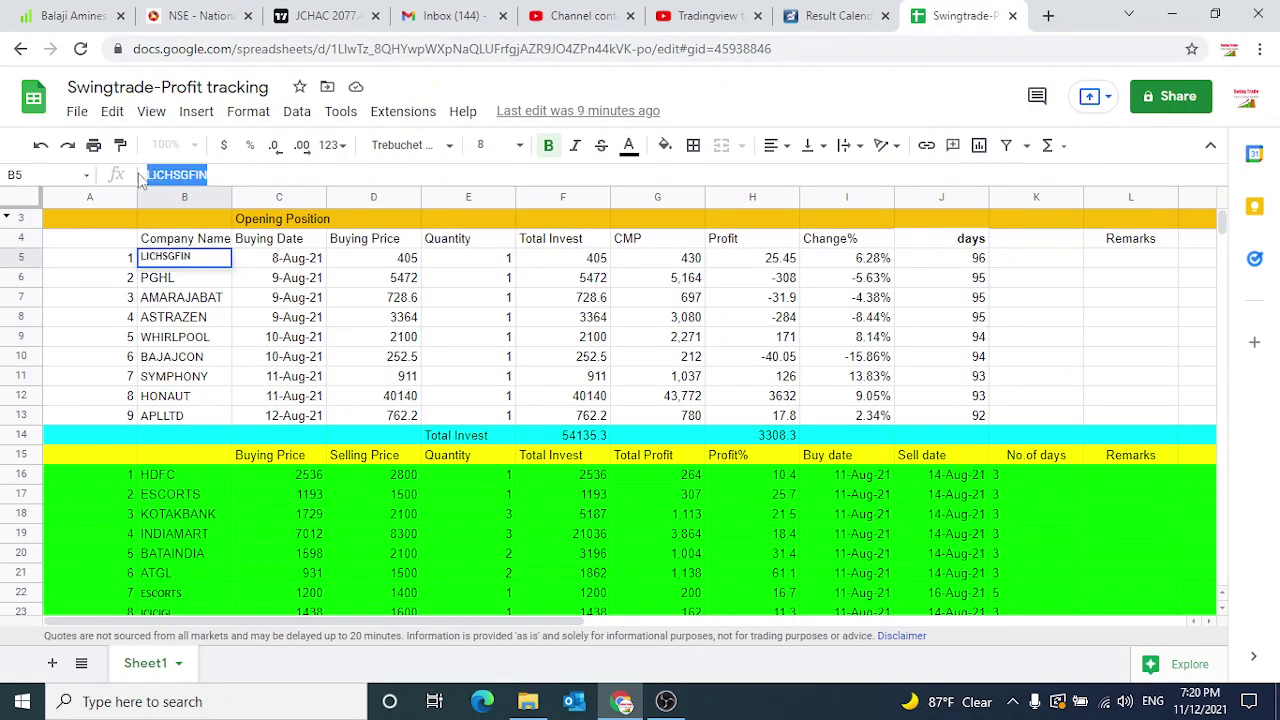
key(Right)
key(Return)
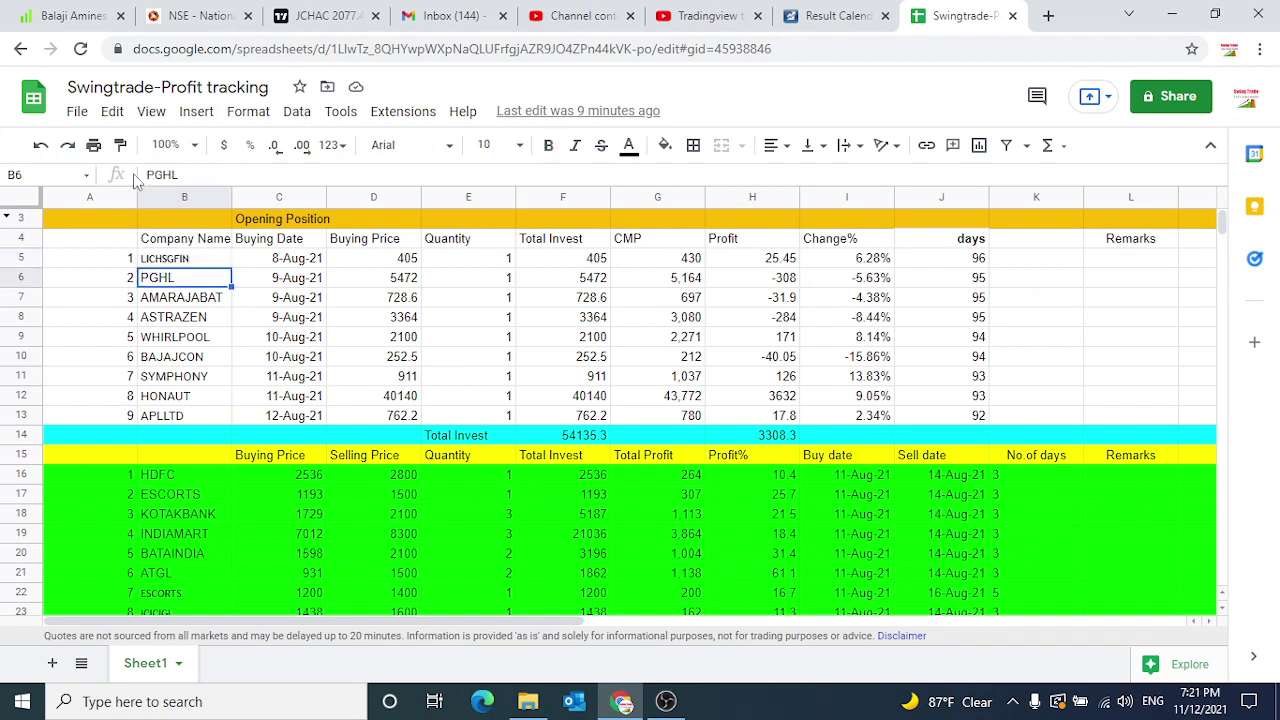
click(171, 260)
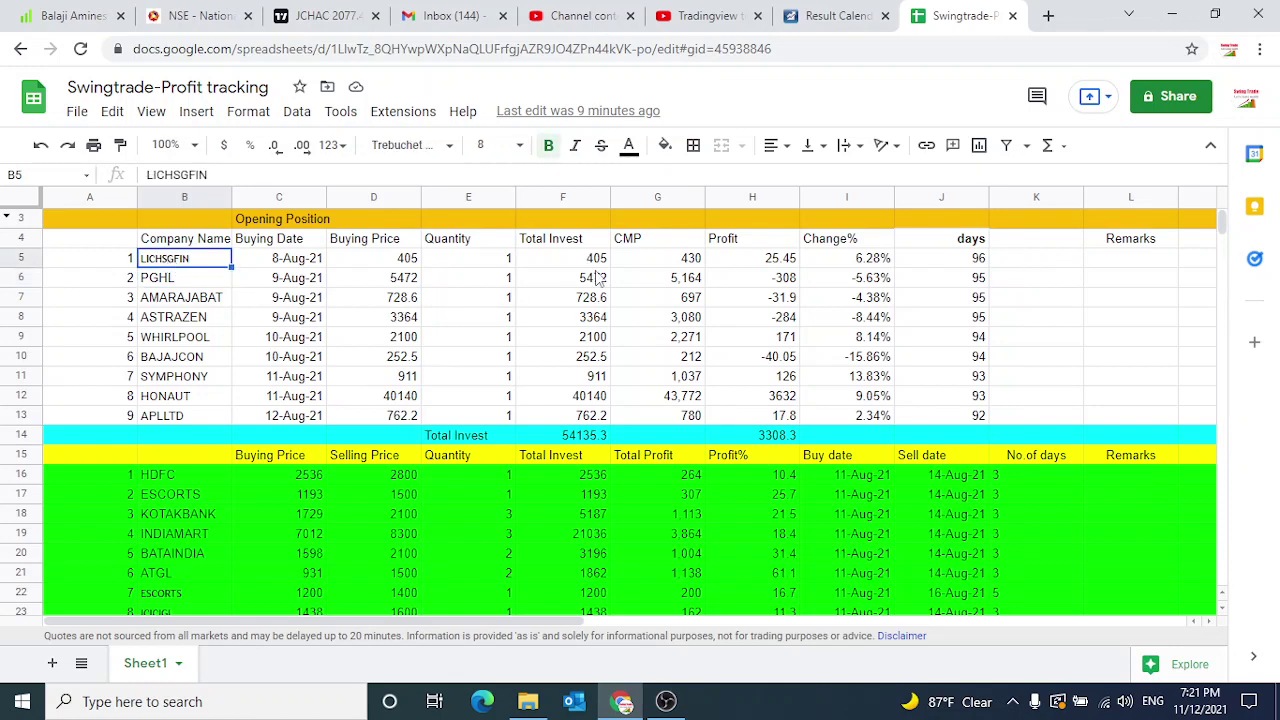
Check the CMP formula in G5, try replacing the B5 symbol with "lichouseingfn", and undo the replacement
click(690, 260)
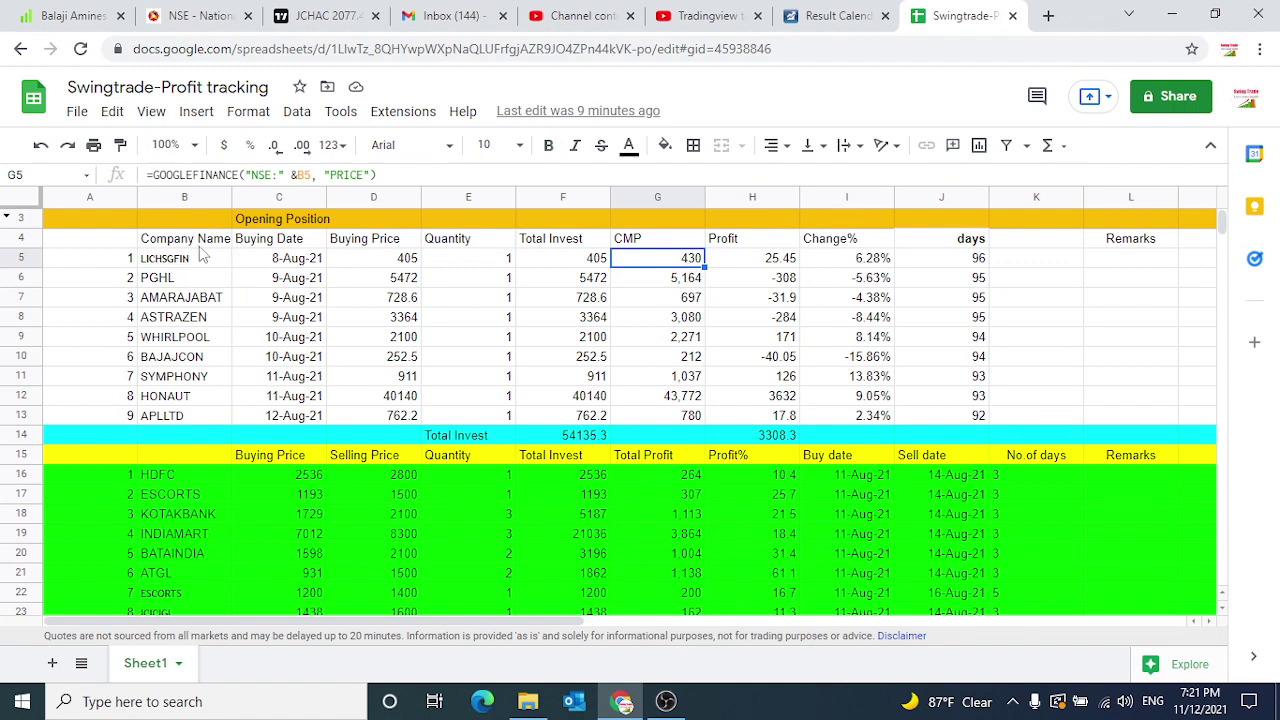
click(166, 262)
key(BackSpace)
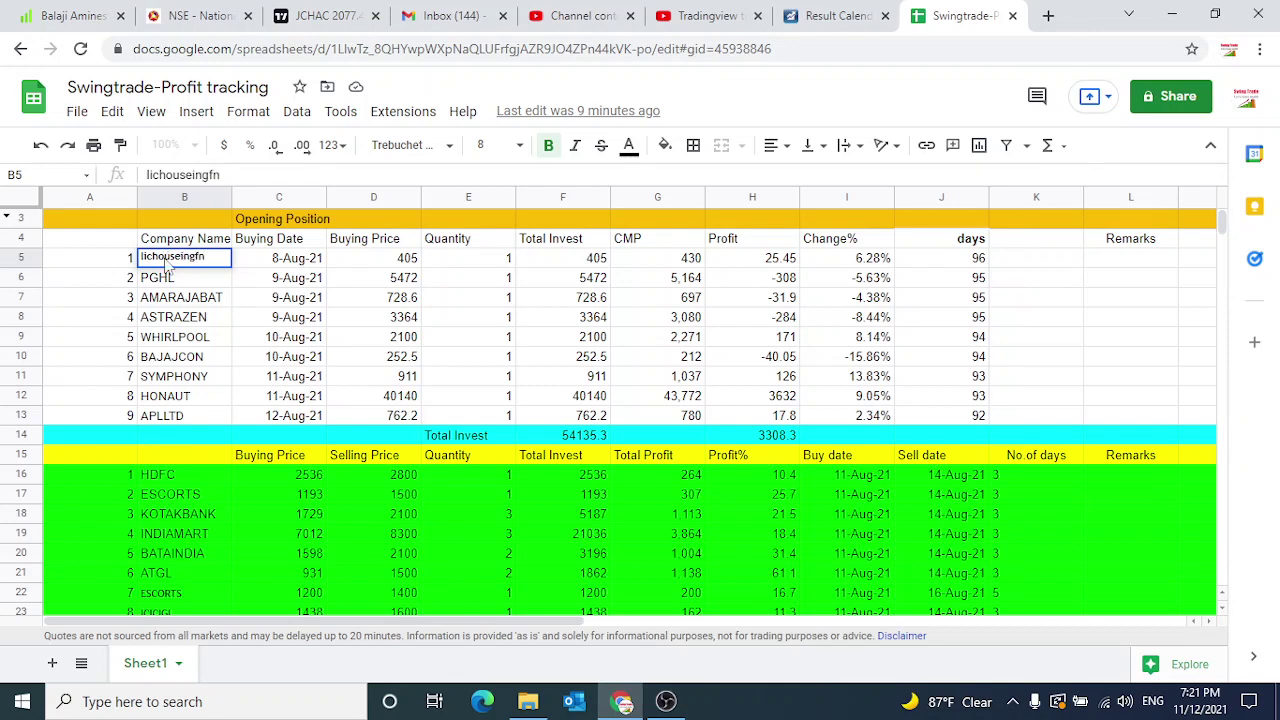
text(lichouseingfn)
key(Return)
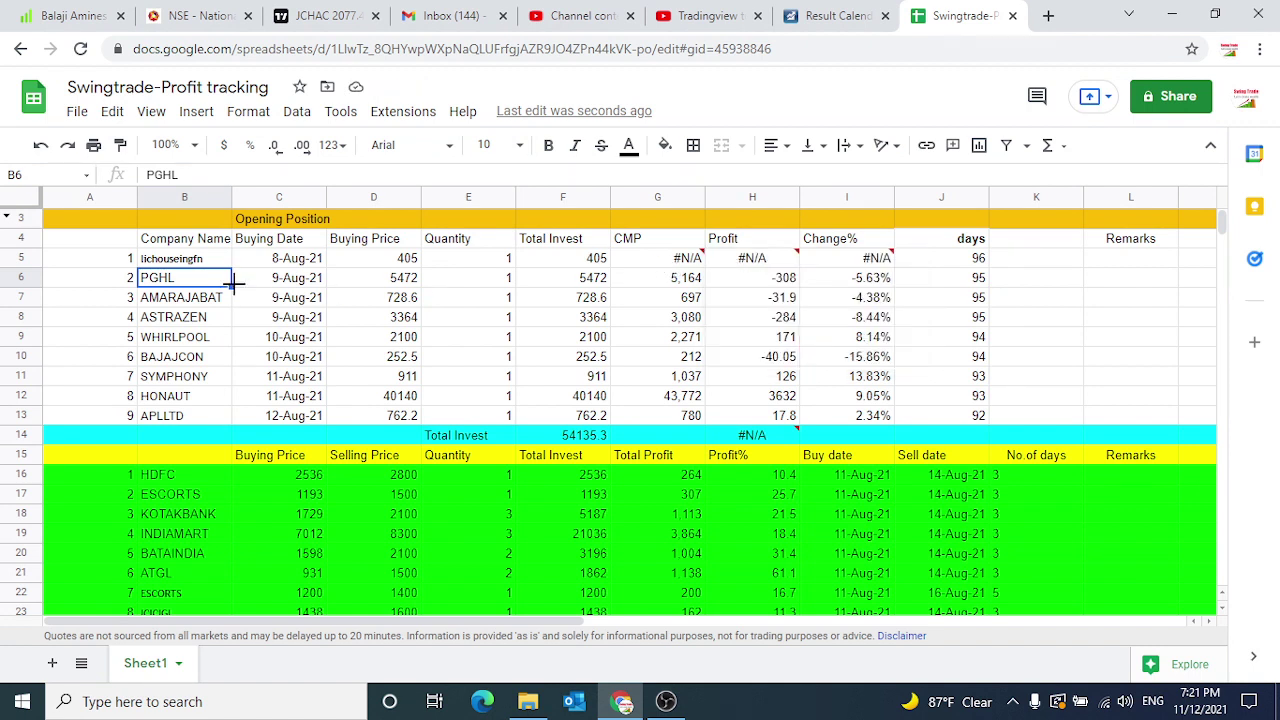
key(ctrl+z)
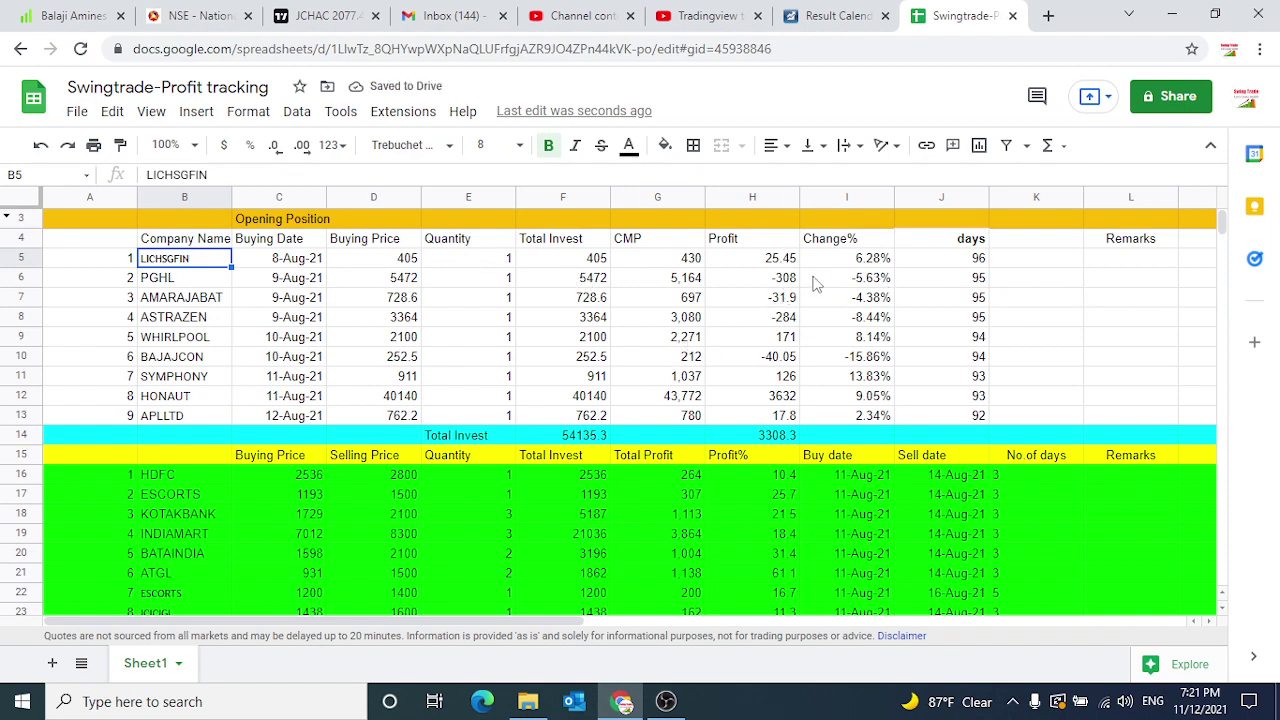
Examine the Change% formulas of all opening positions from I5 down to I13, and return to I5
click(868, 262)
key(Down)
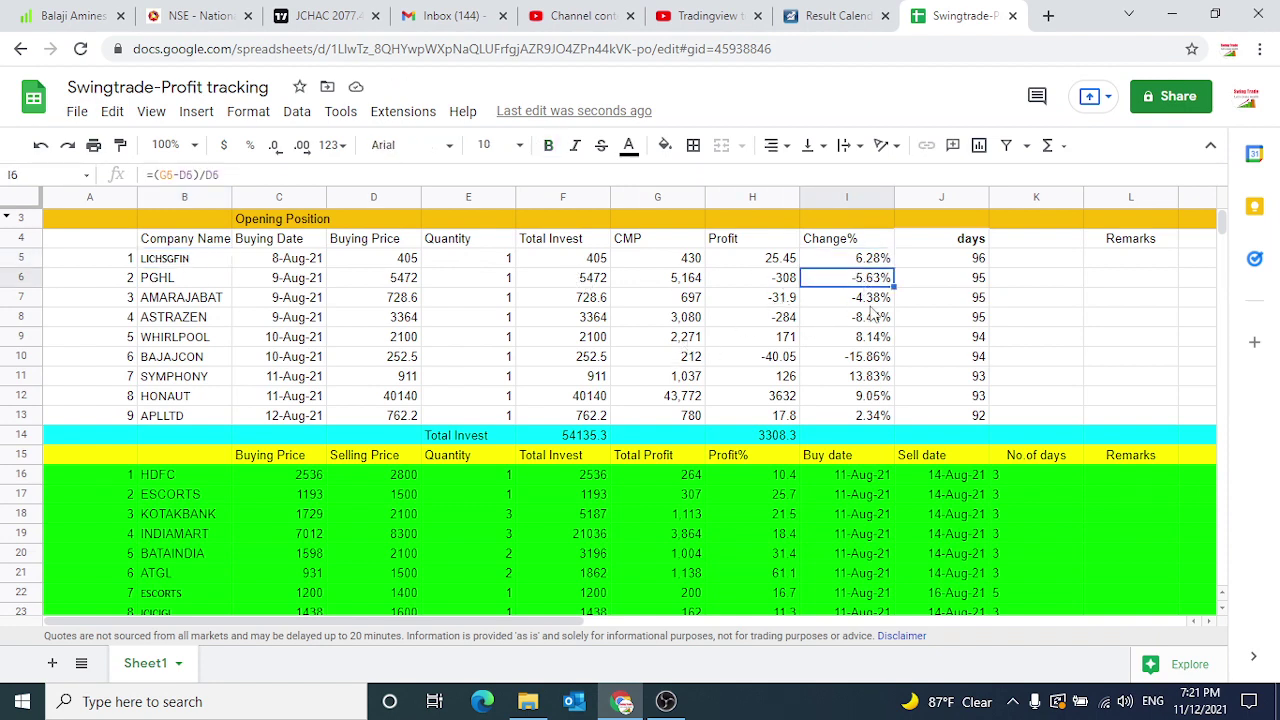
key(Down)
key(Down)
key(Down)
key(Down)
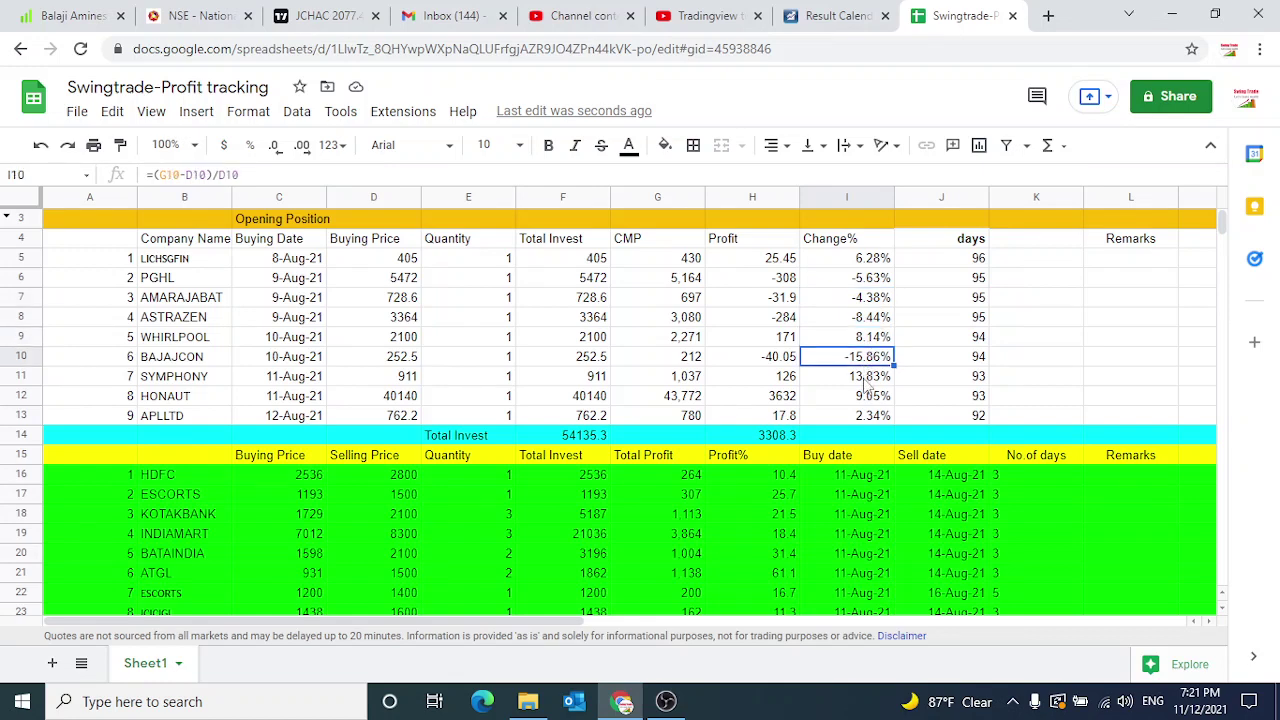
key(Down)
key(Down)
key(Down)
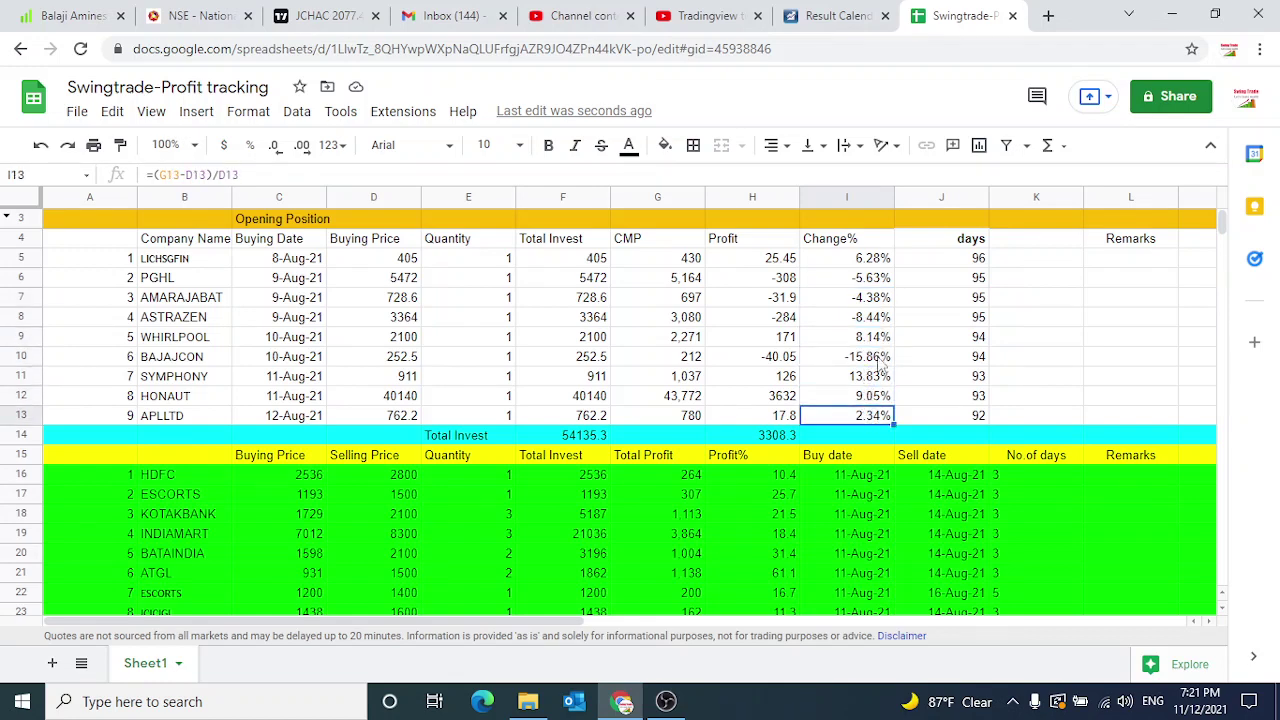
click(866, 262)
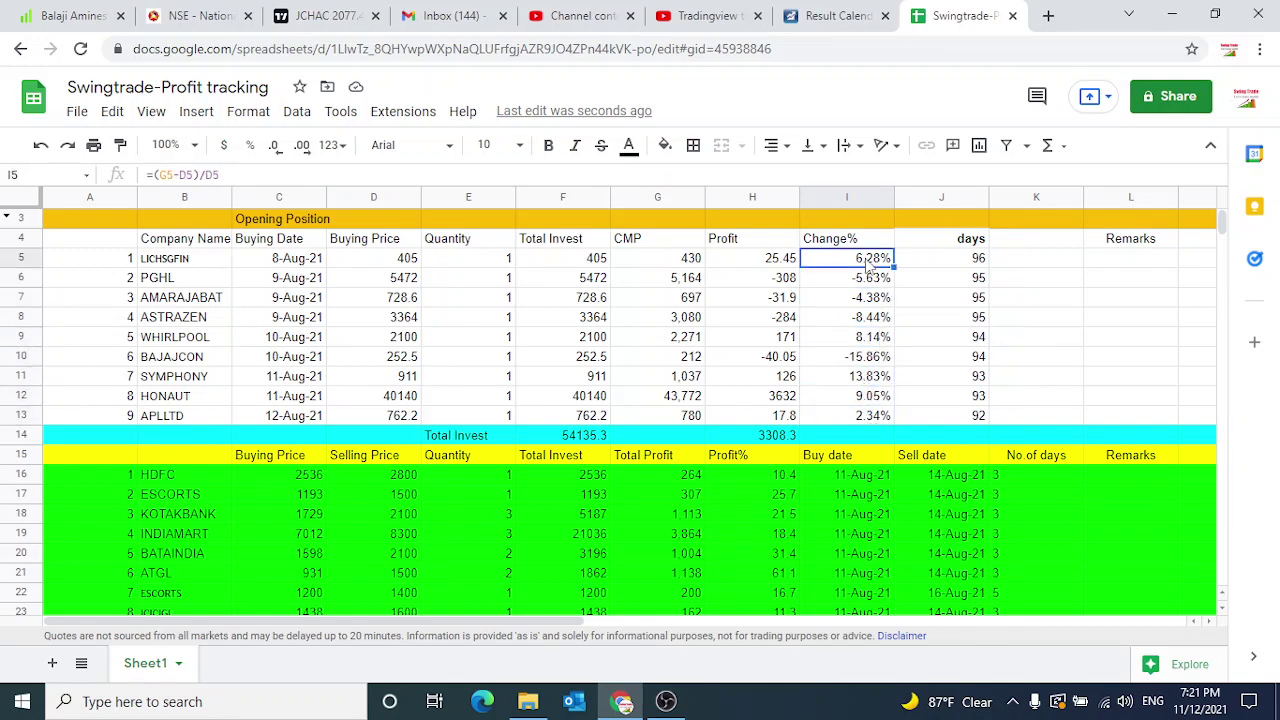
Inspect the days formula in J5 together with the LICHSGFIN buying date in C5
click(976, 260)
double_click(975, 258)
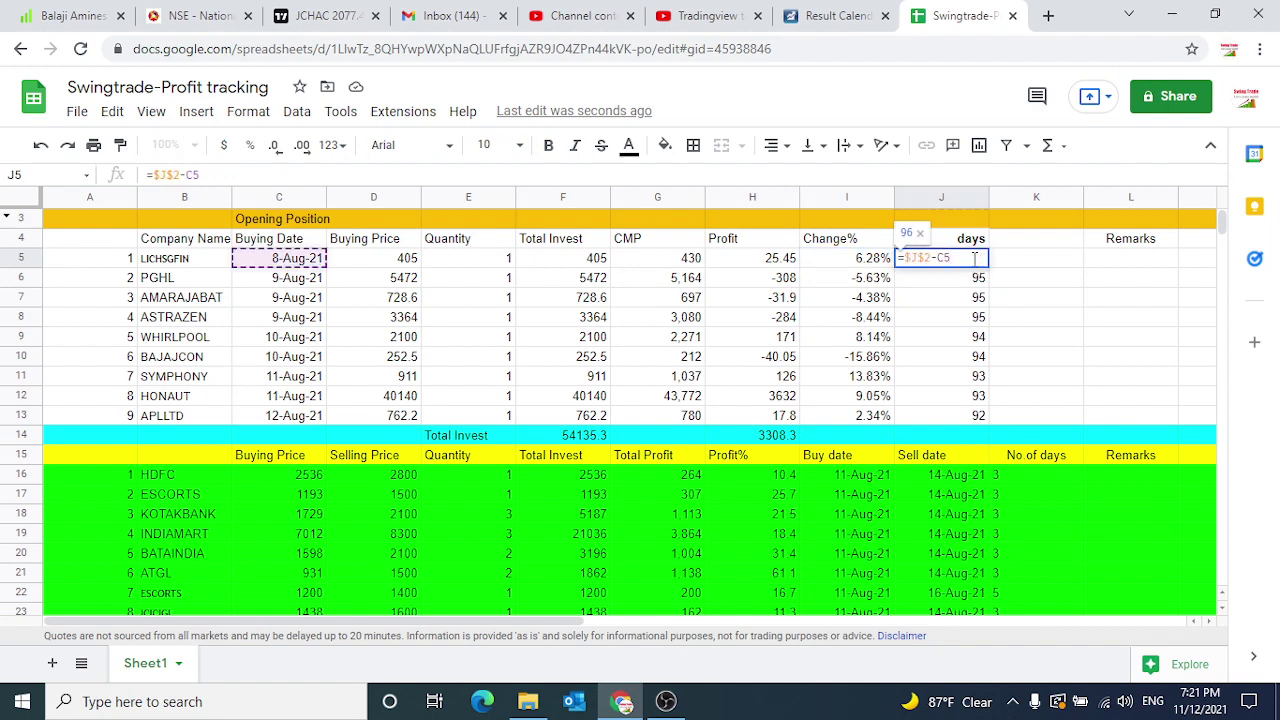
key(Return)
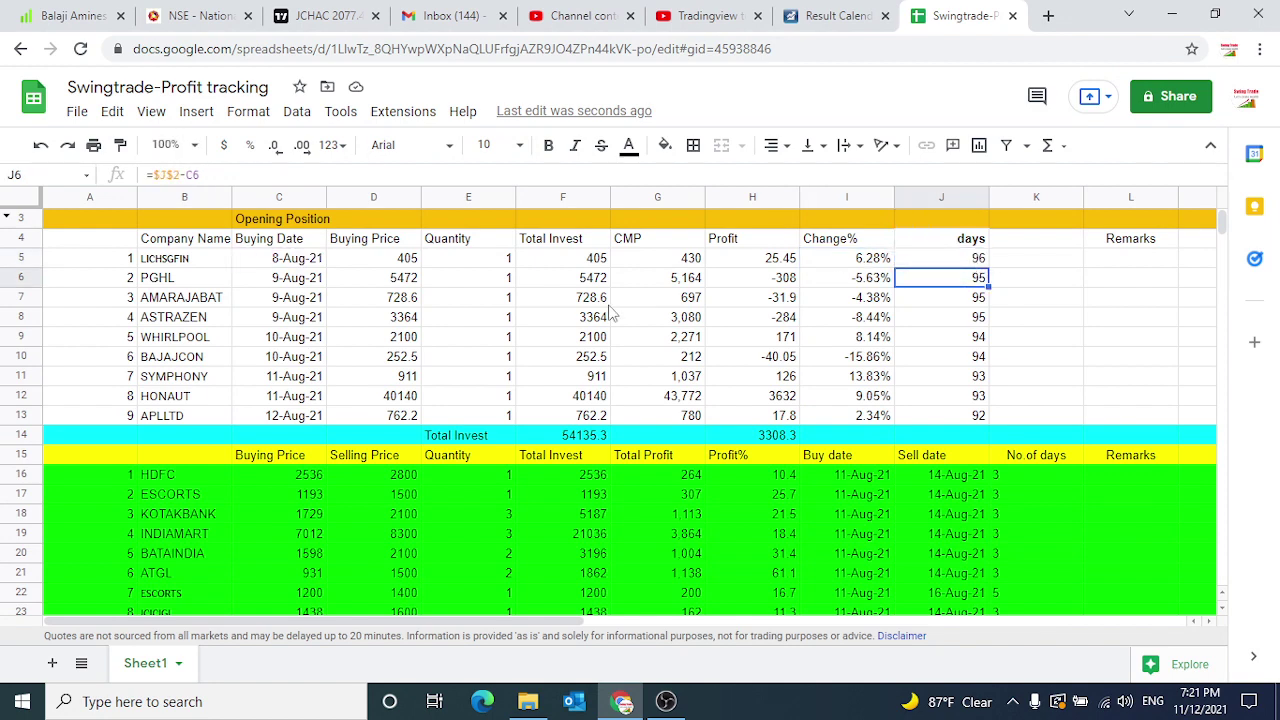
click(284, 262)
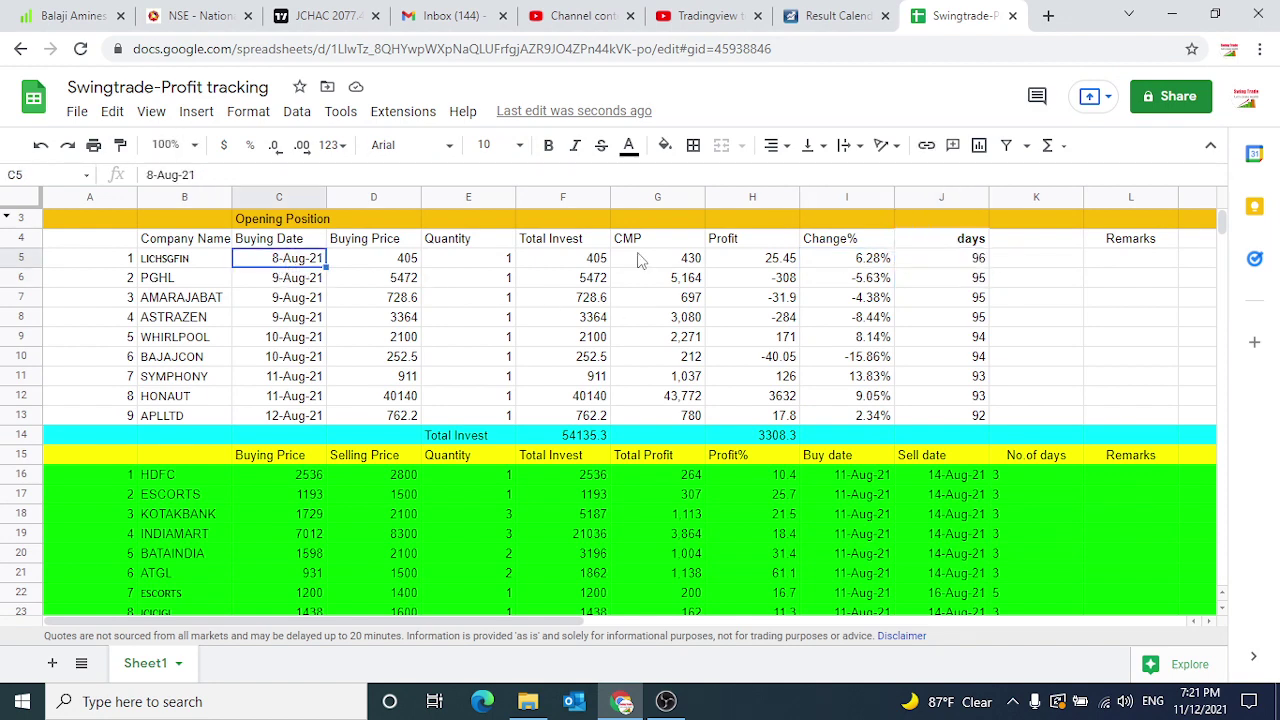
click(976, 260)
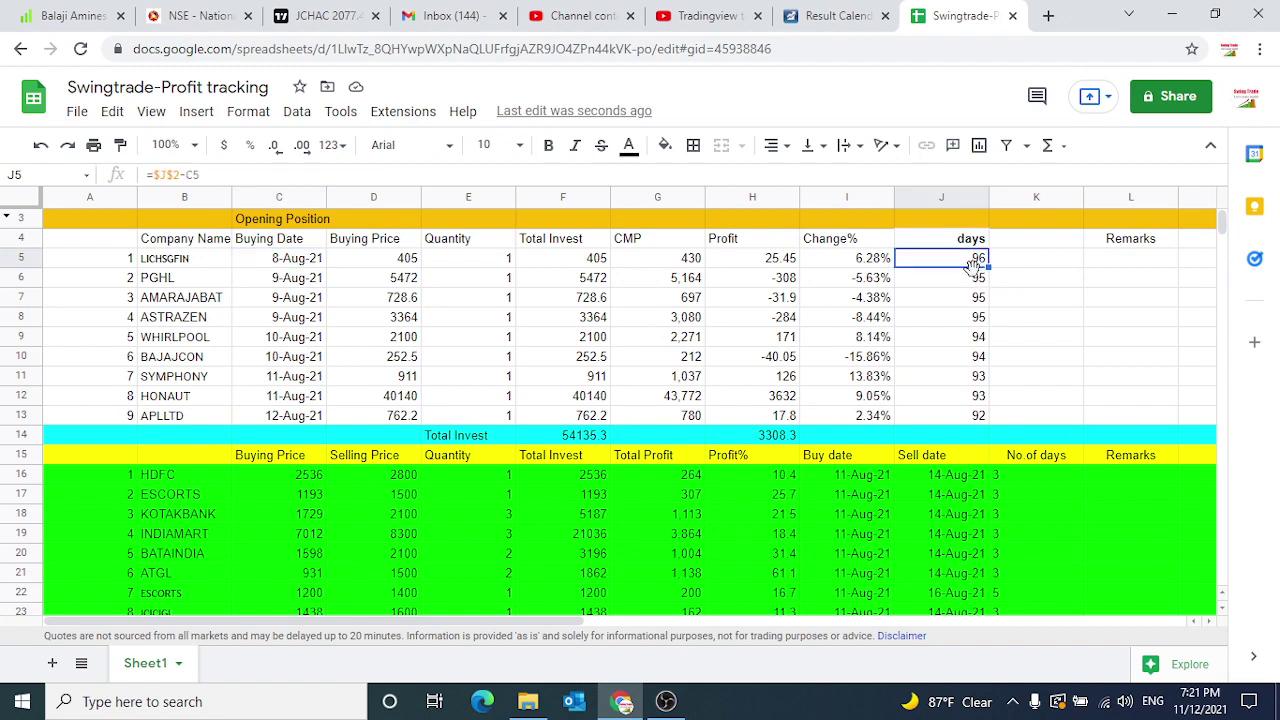
Set the LICHSGFIN buying date in C5 to 28-Aug-21 and check its days cell in J5
click(300, 252)
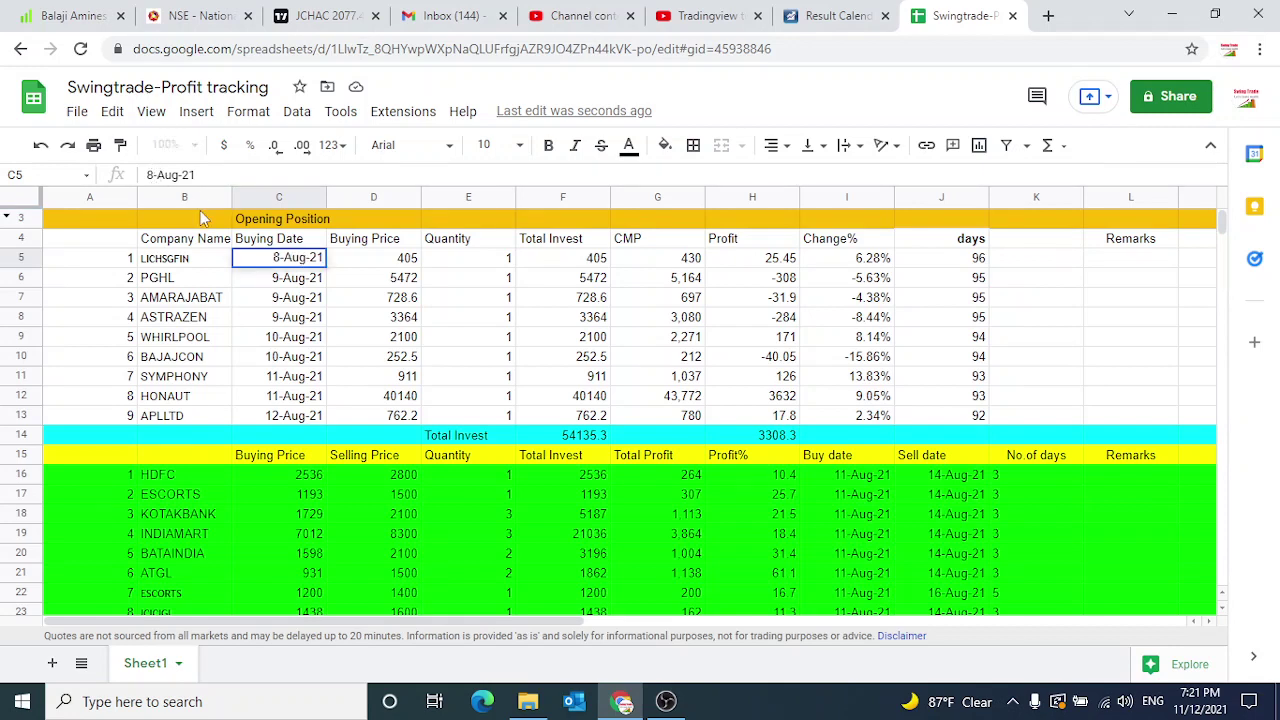
key(BackSpace)
text(28)
key(Return)
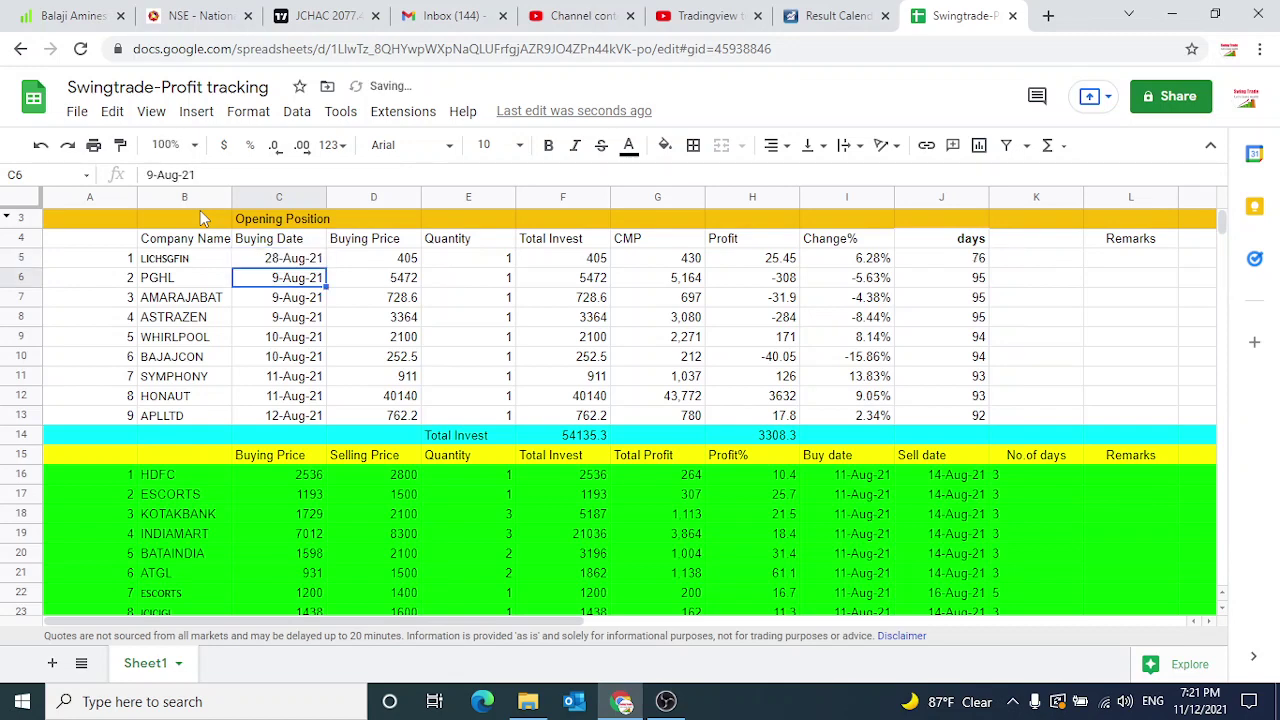
click(937, 262)
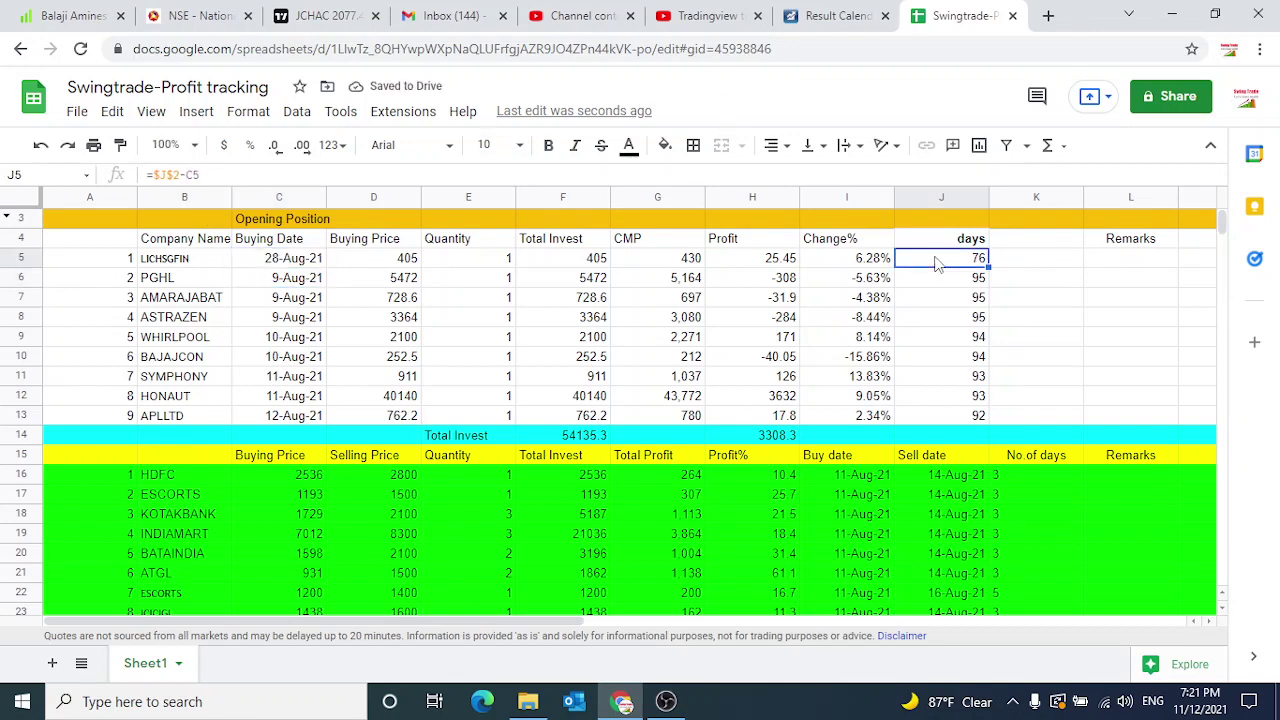
Select the symbol in B5, switch to the NSE quote page and load the nseindia.com home page there
click(166, 262)
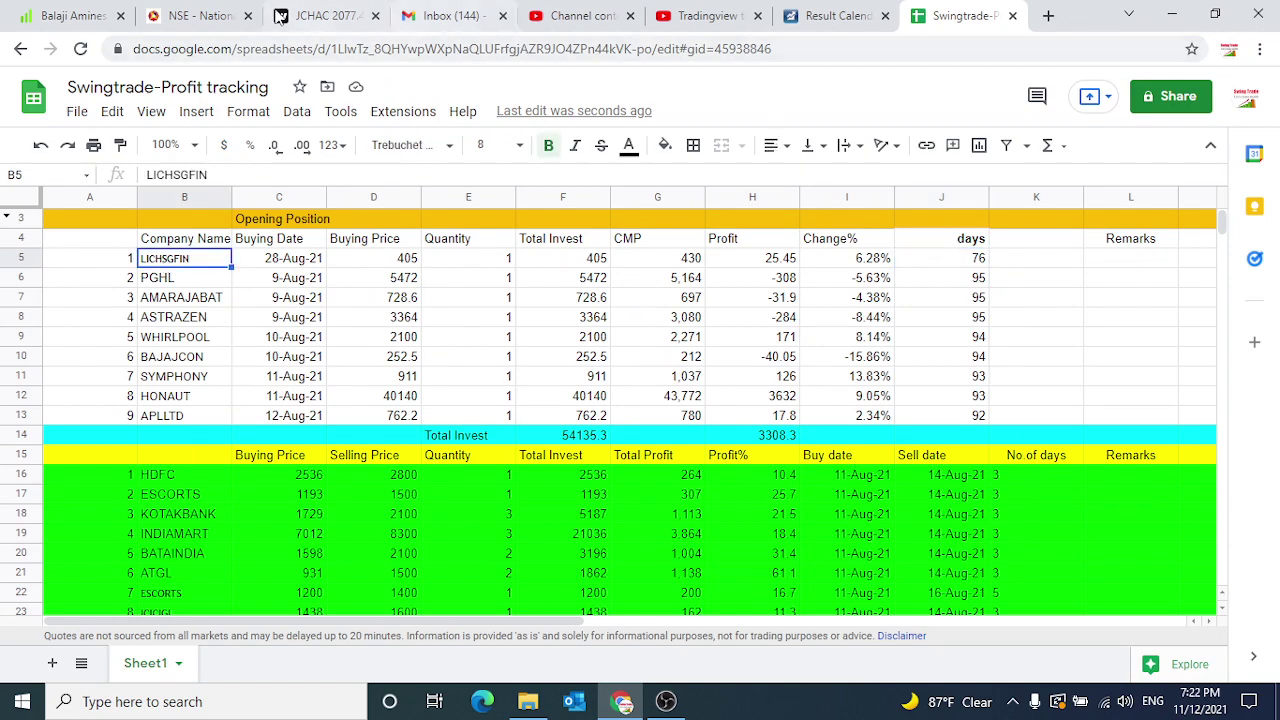
click(200, 16)
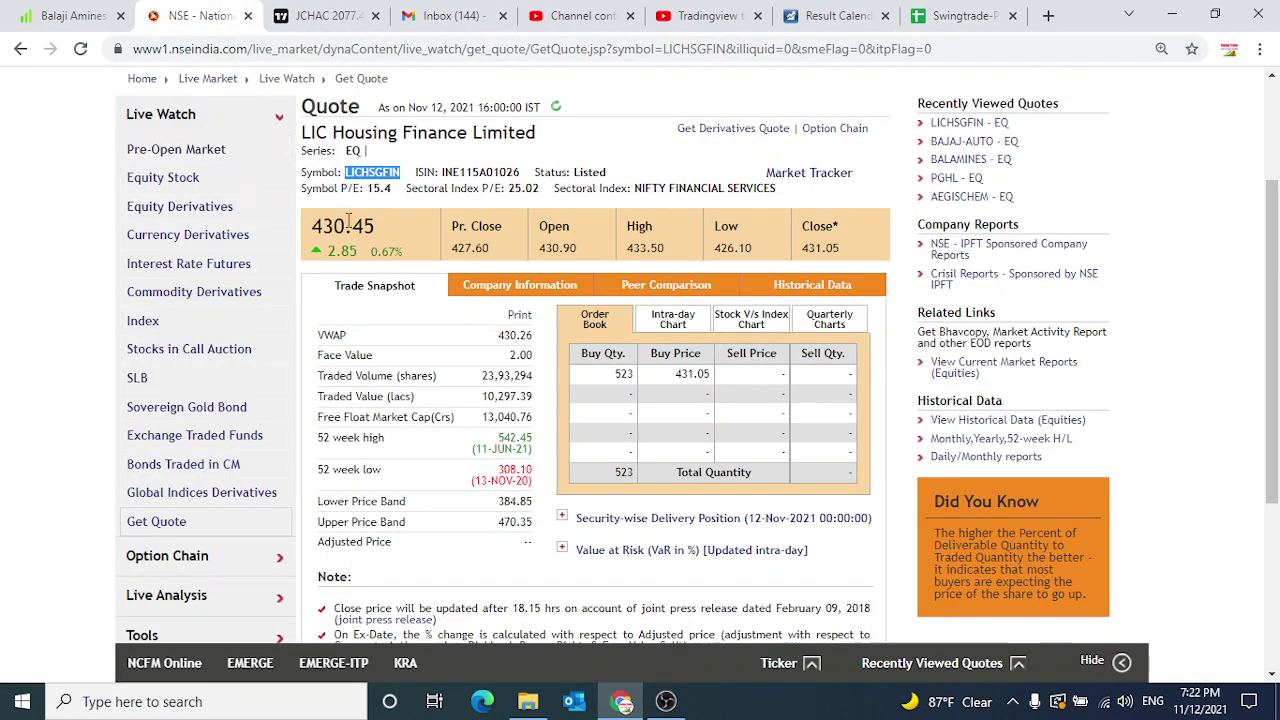
scroll(425, 225, down, 2)
scroll(425, 225, up, 3)
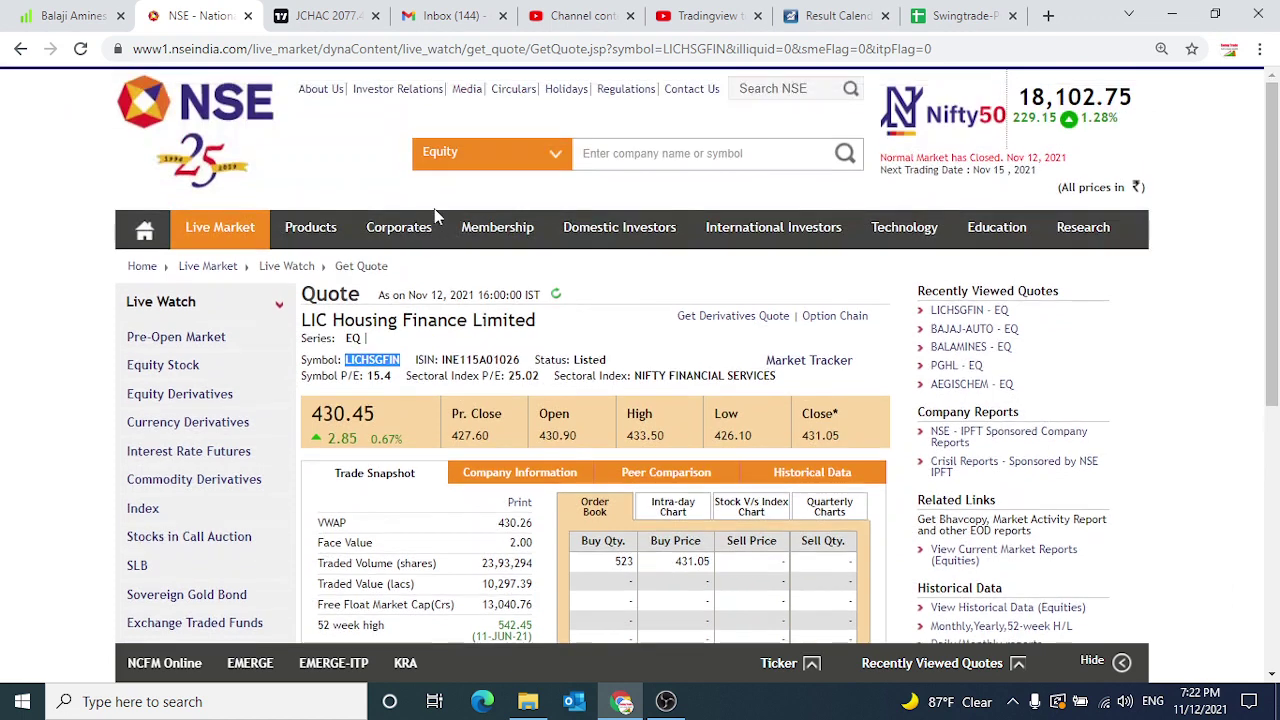
click(541, 50)
text(nseindia.com)
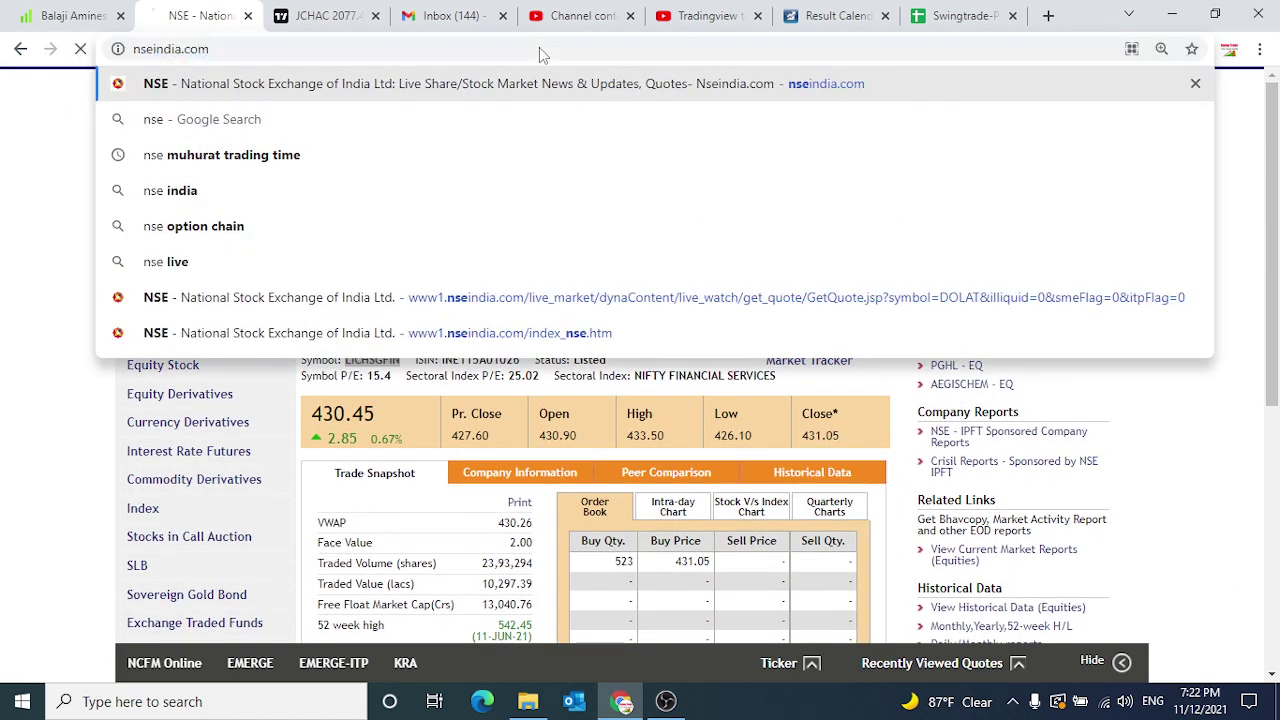
key(Return)
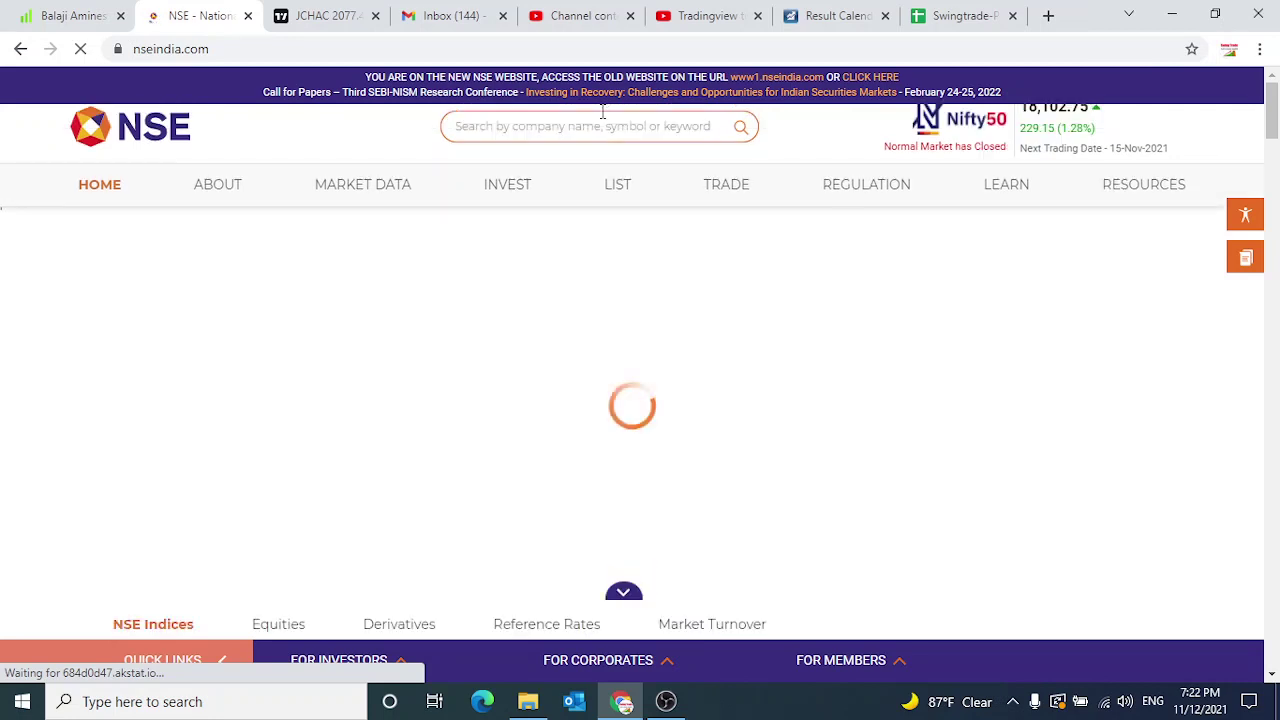
Search the NSE site for "lic" and open the LIC Housing Finance Limited equity quote
text(lic)
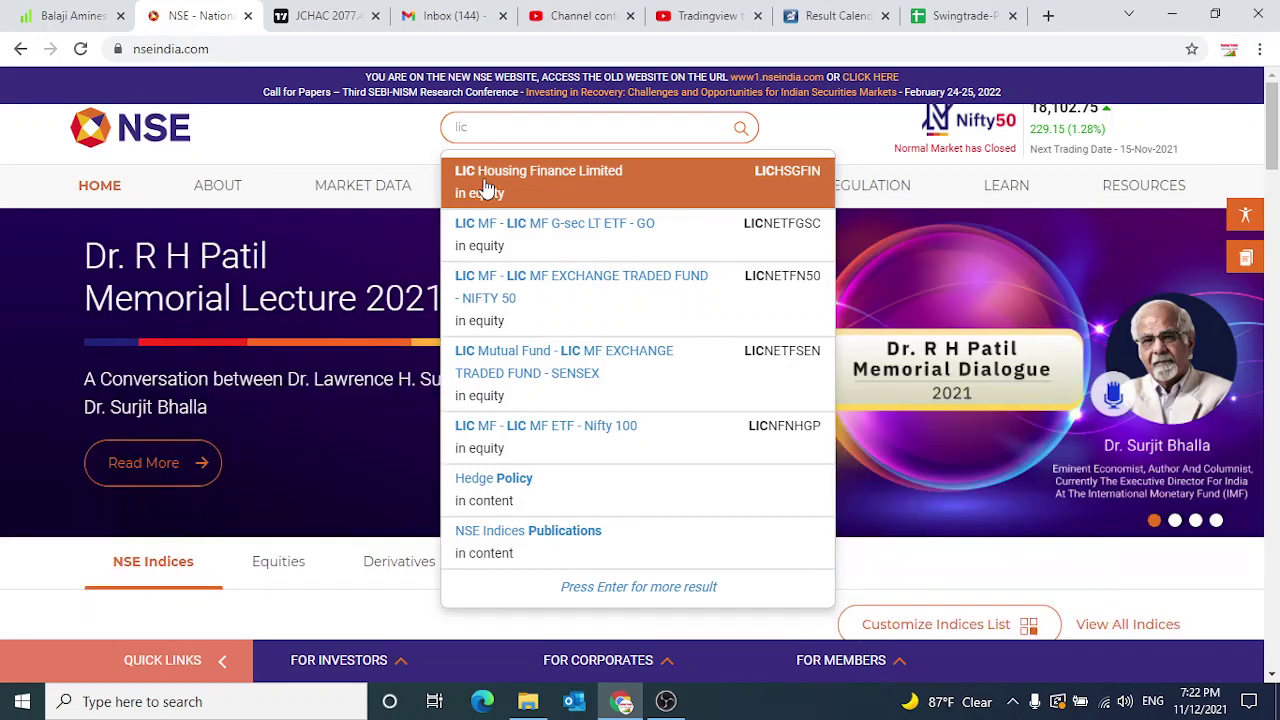
click(487, 188)
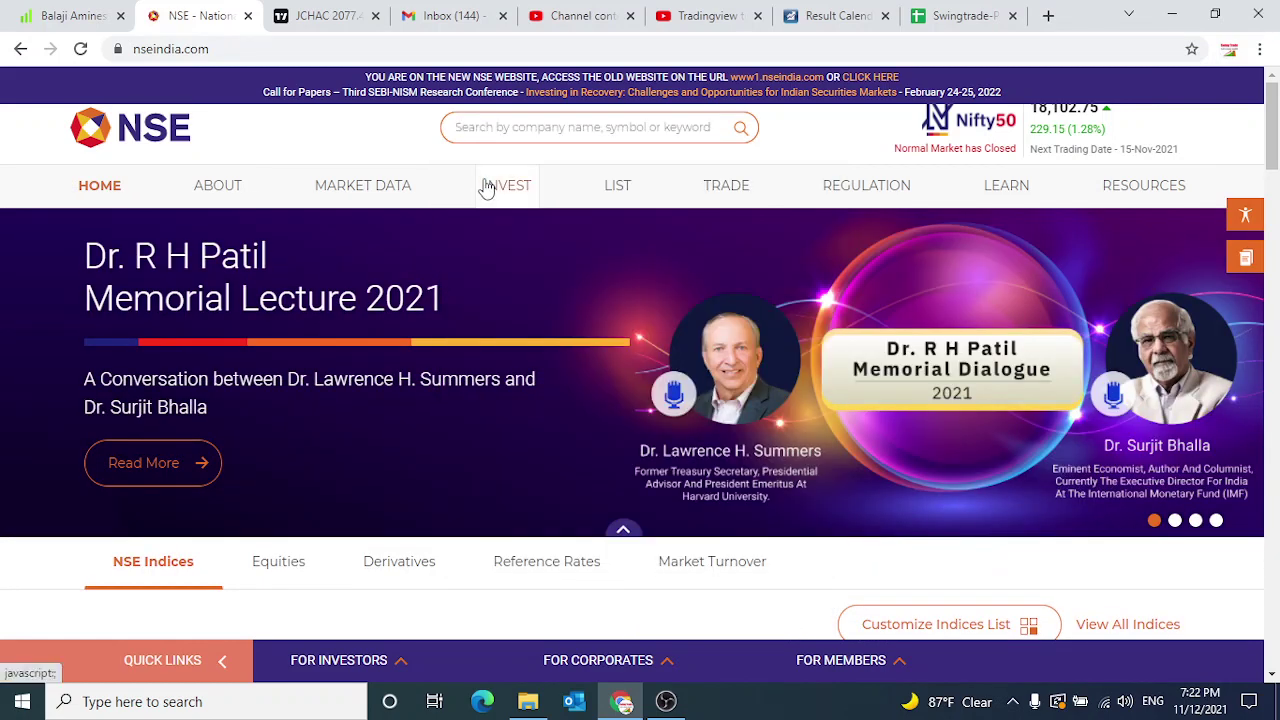
text(lic)
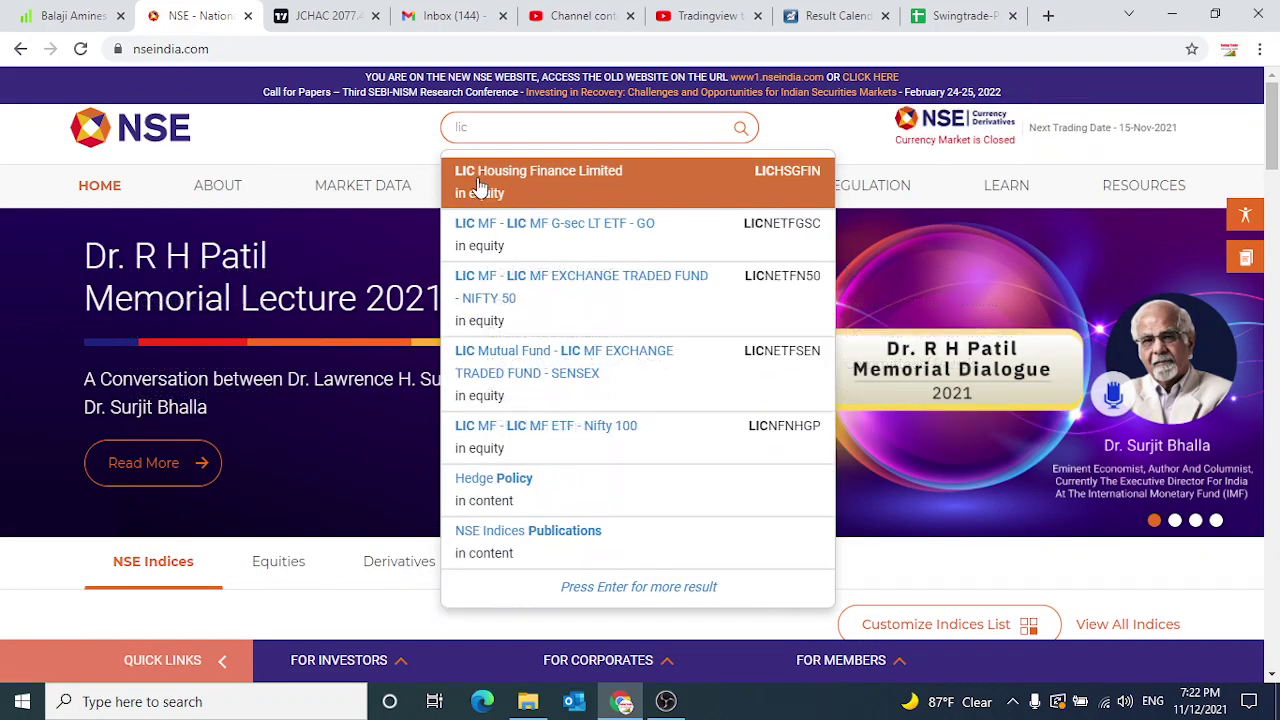
click(479, 188)
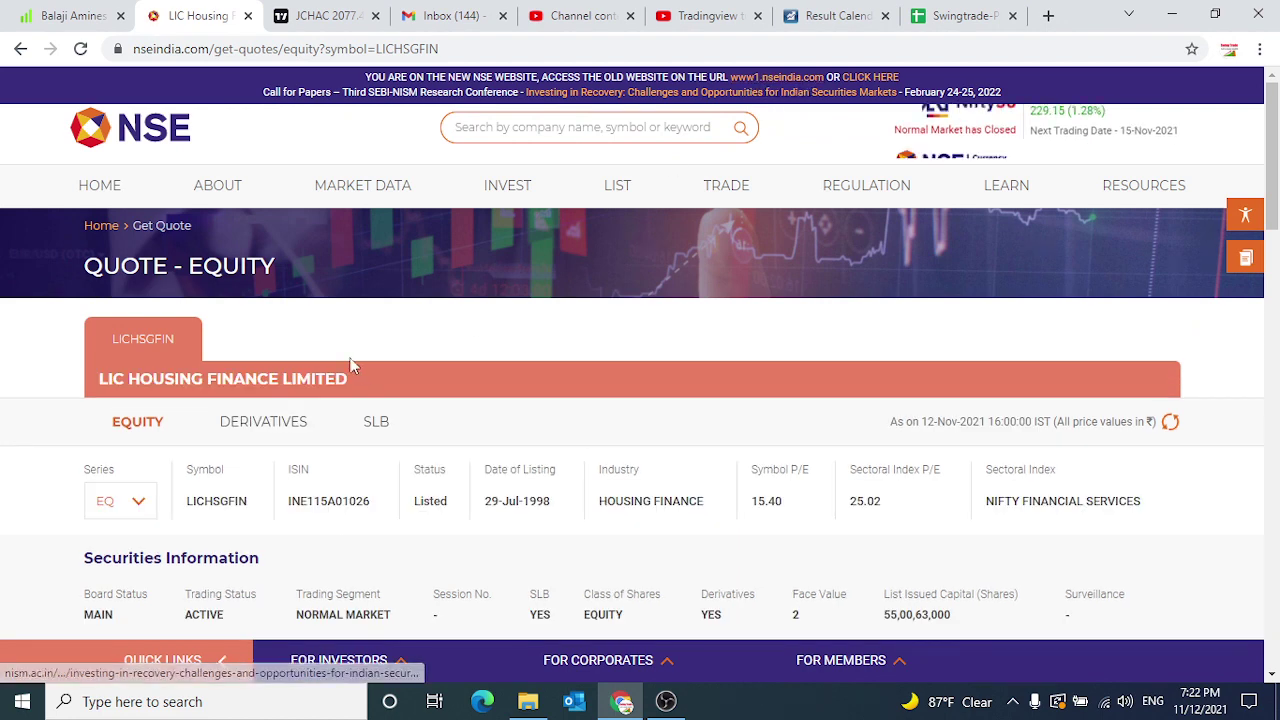
Copy the LICHSGFIN symbol from the equity quote page
scroll(248, 432, down, 1)
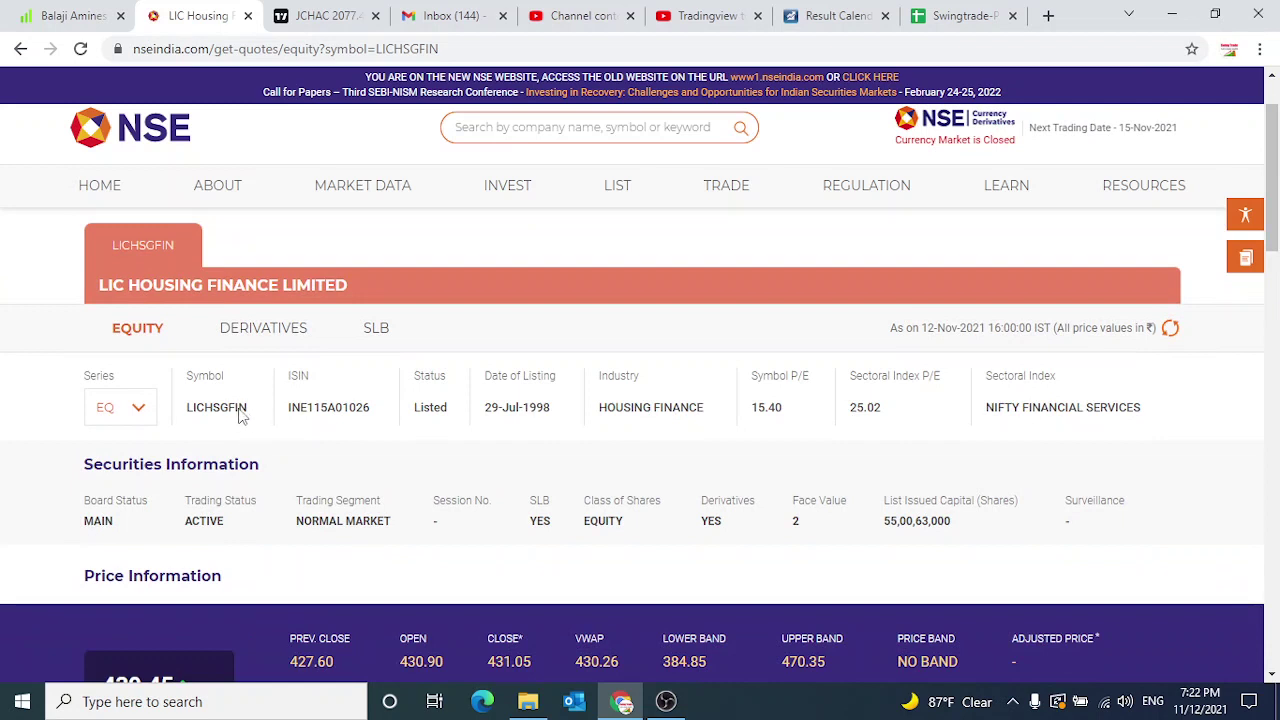
drag(238, 409, 189, 407)
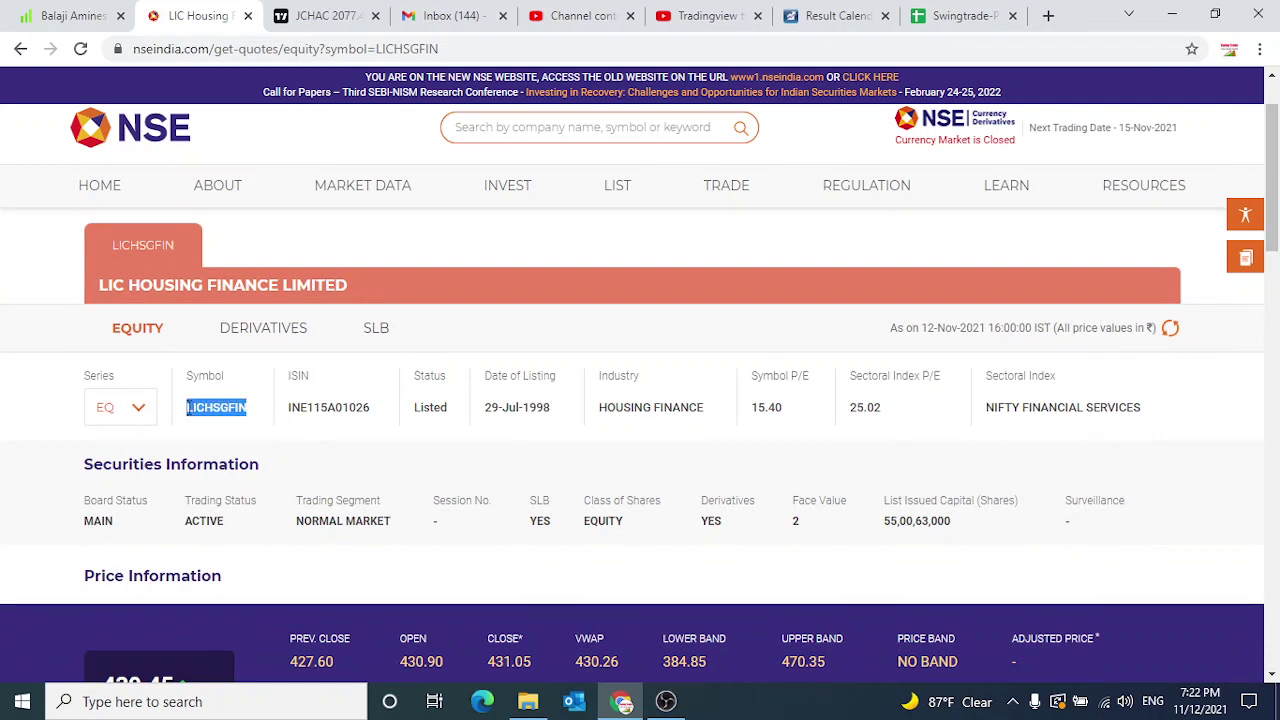
right_click(198, 403)
click(225, 422)
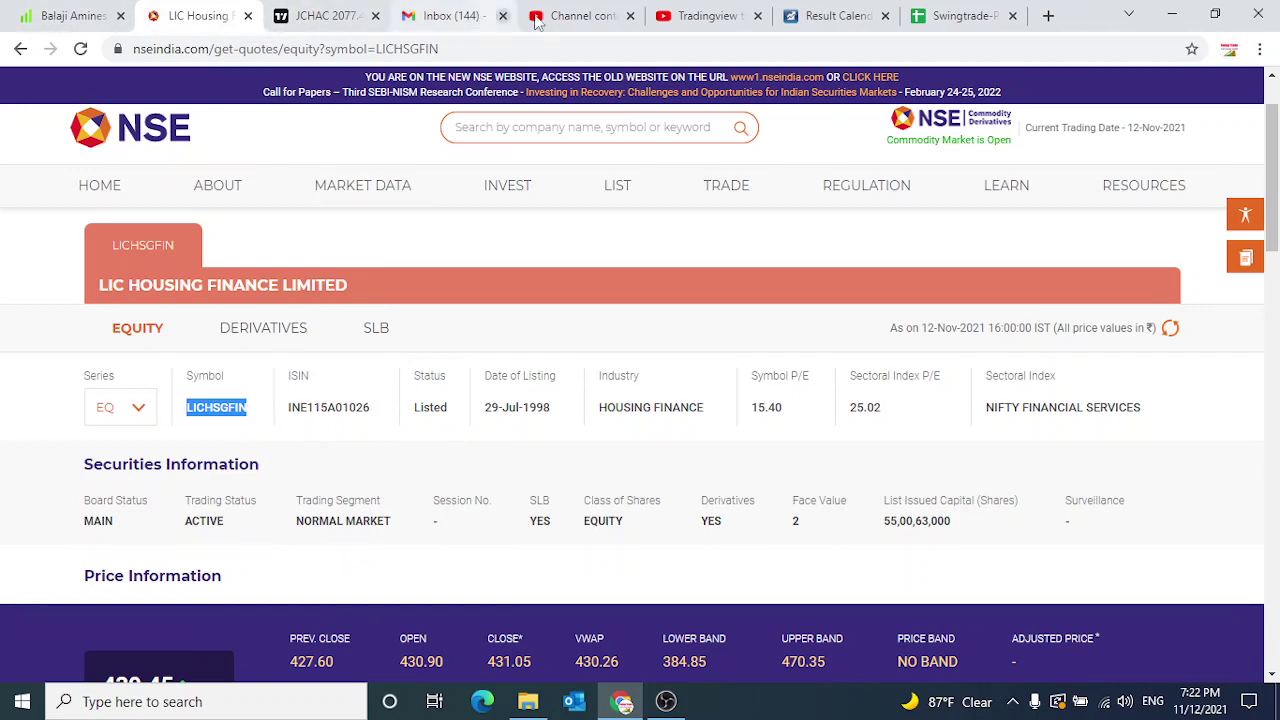
Switch back to the profit tracking spreadsheet and re-enter LICHSGFIN as the symbol in B5
click(953, 18)
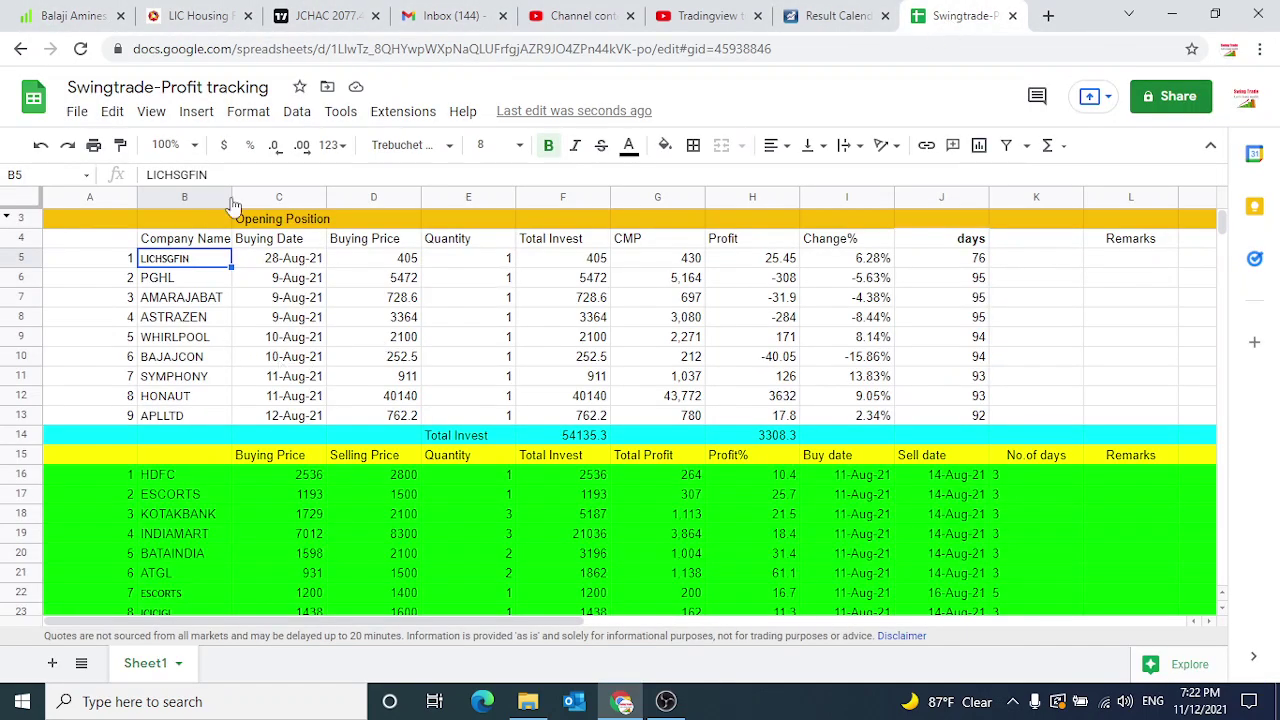
double_click(158, 172)
key(End)
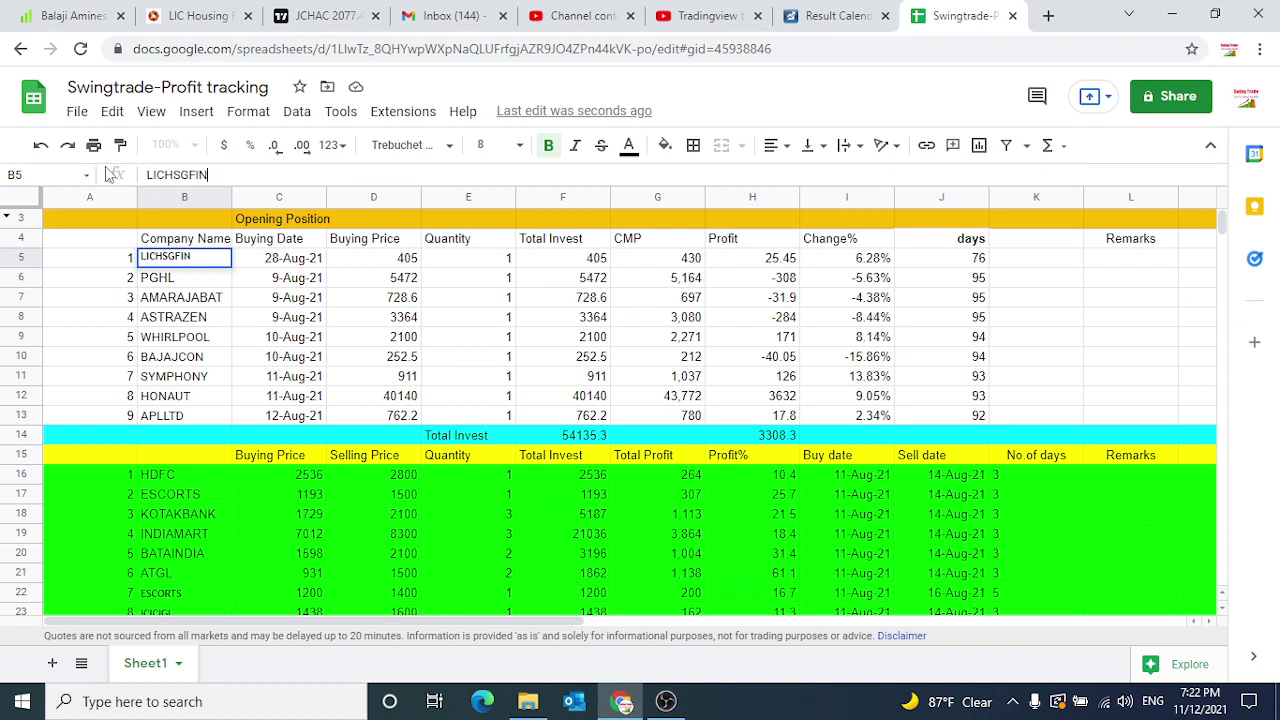
key(Return)
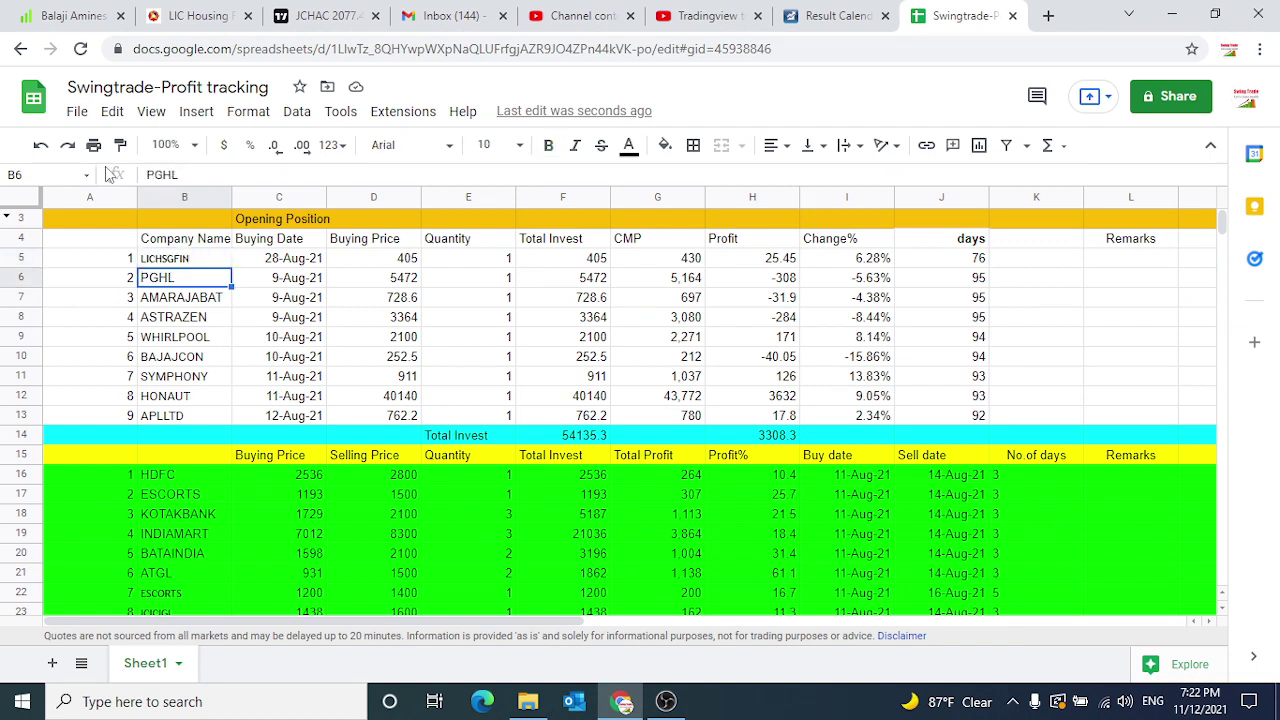
Check the CMP formula in G5, try overwriting the LICHSGFIN total invest in F5 with 300, and undo the entry
click(690, 262)
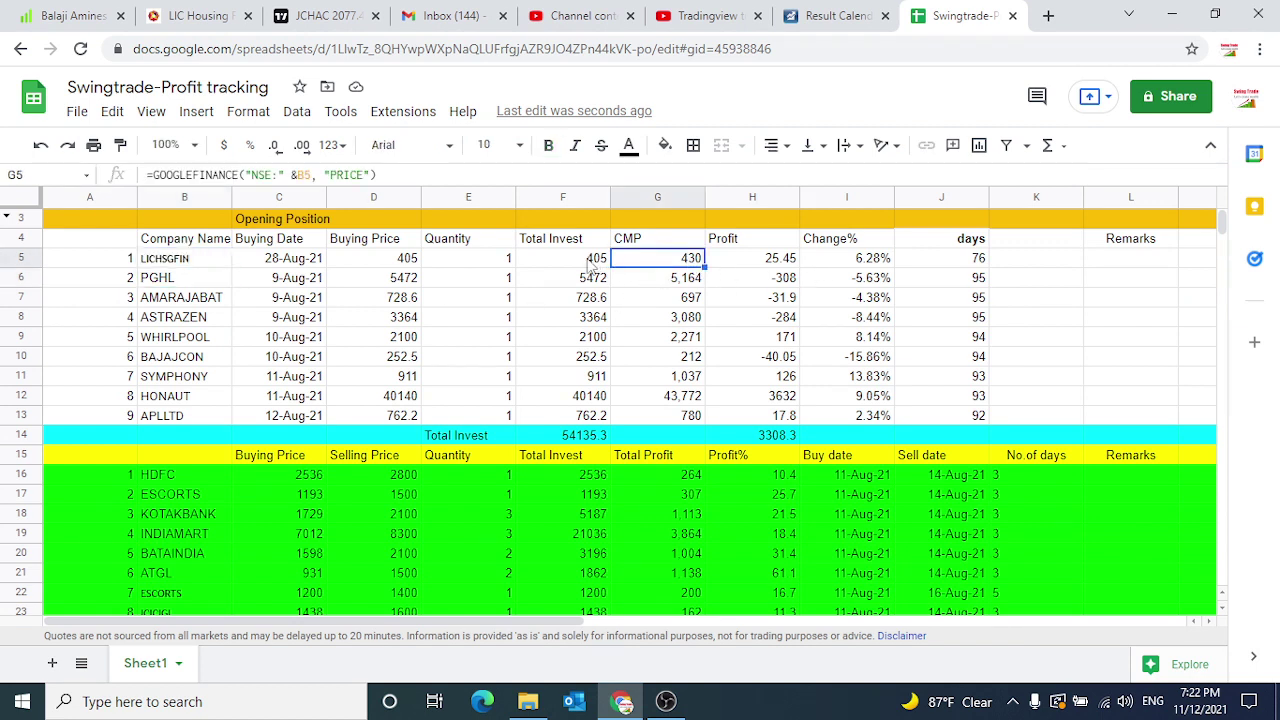
key(Left)
text(300)
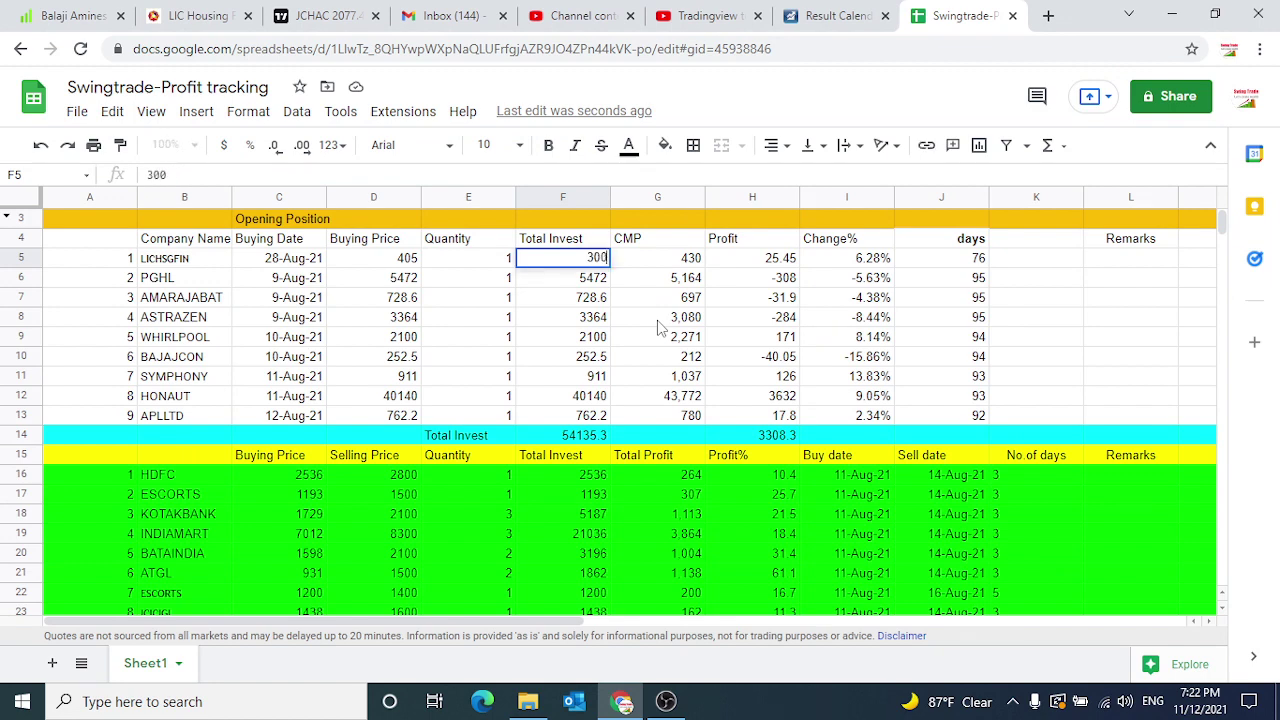
key(Return)
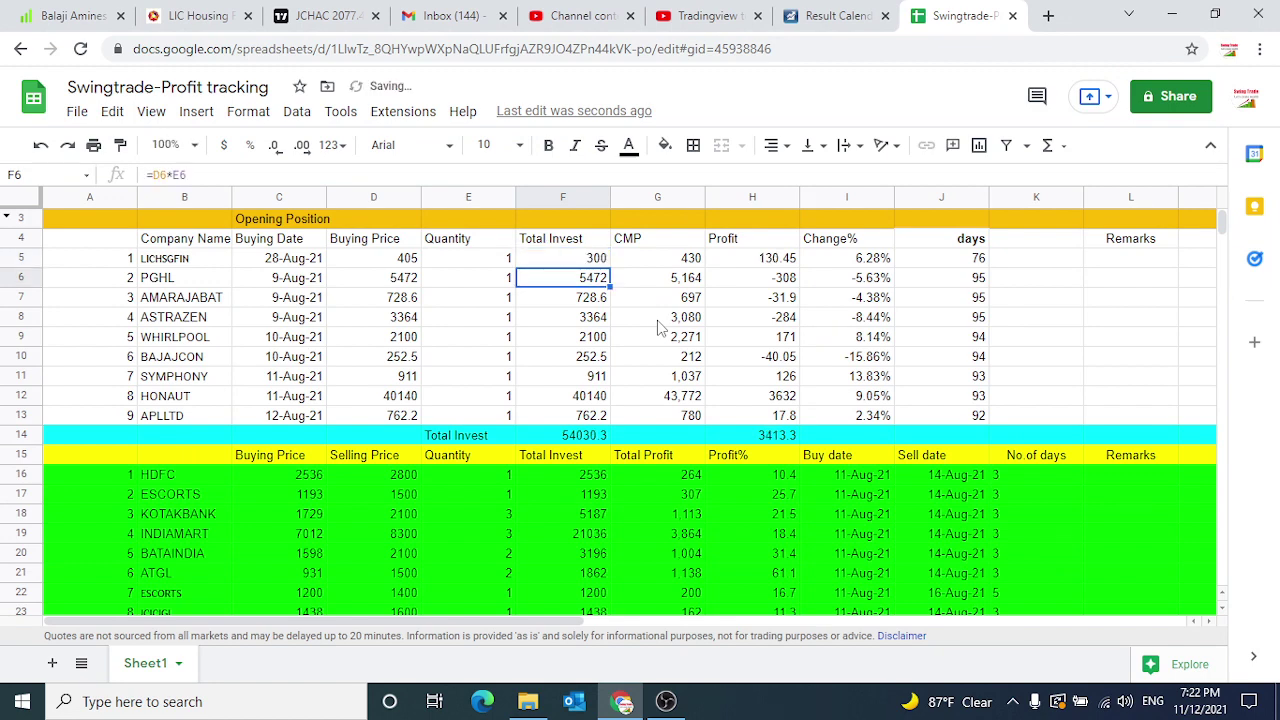
click(501, 263)
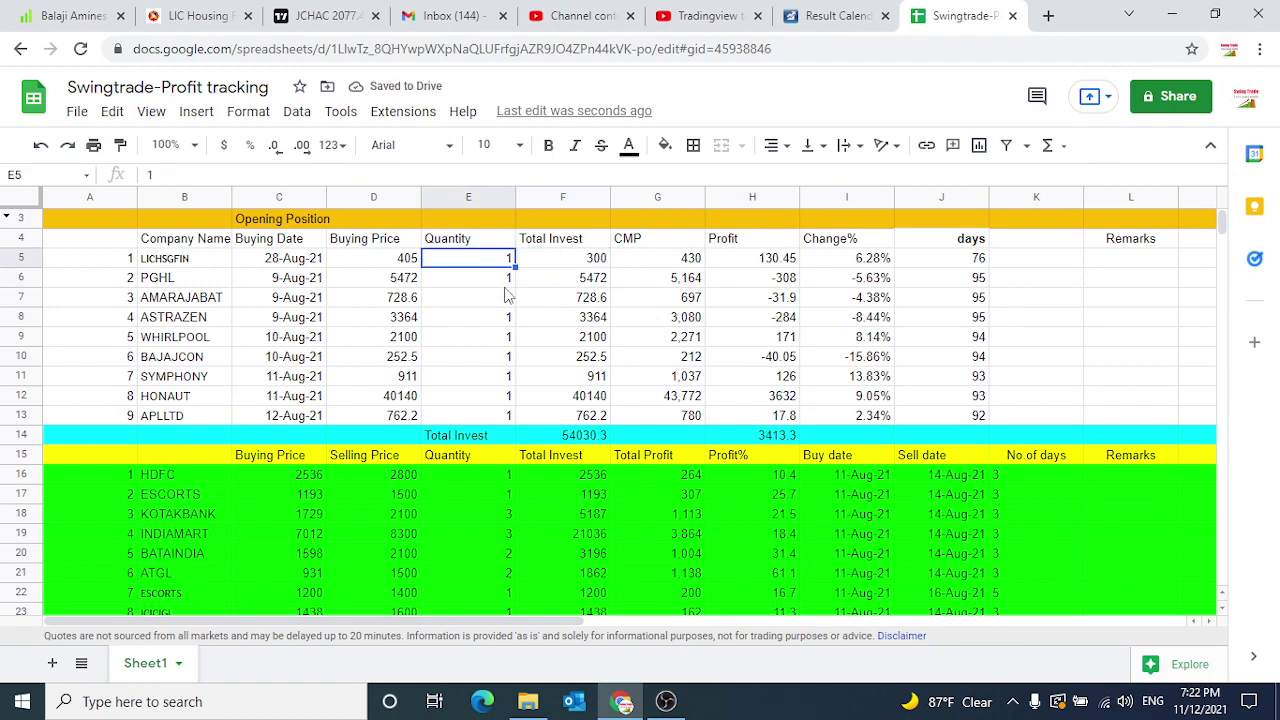
key(ctrl+z)
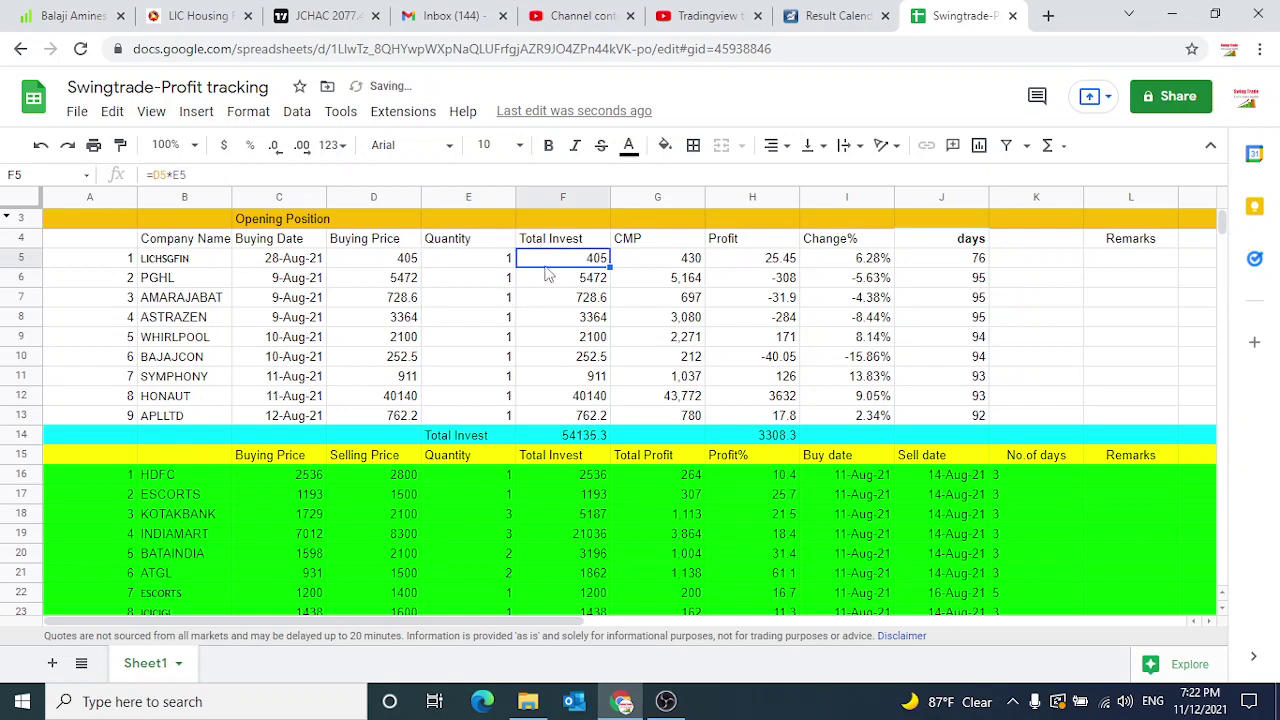
Set the LICHSGFIN buying price in D5 to 200
click(403, 263)
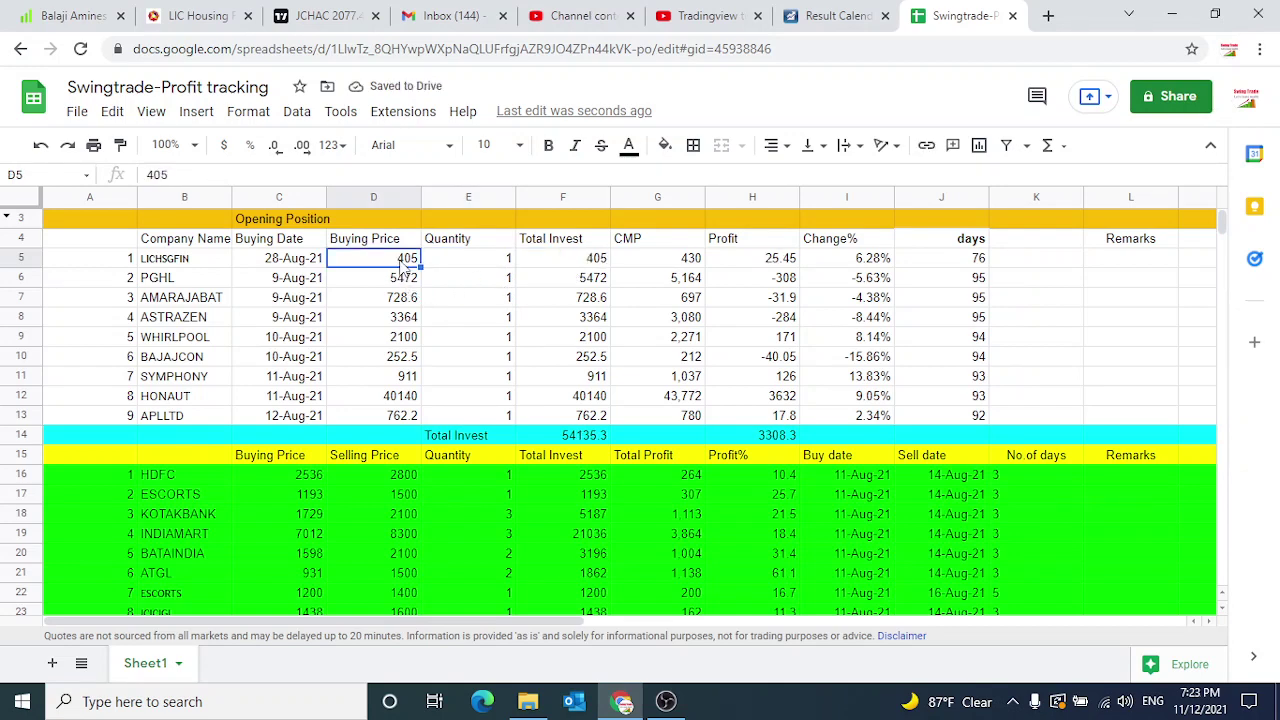
key(Left)
key(Left)
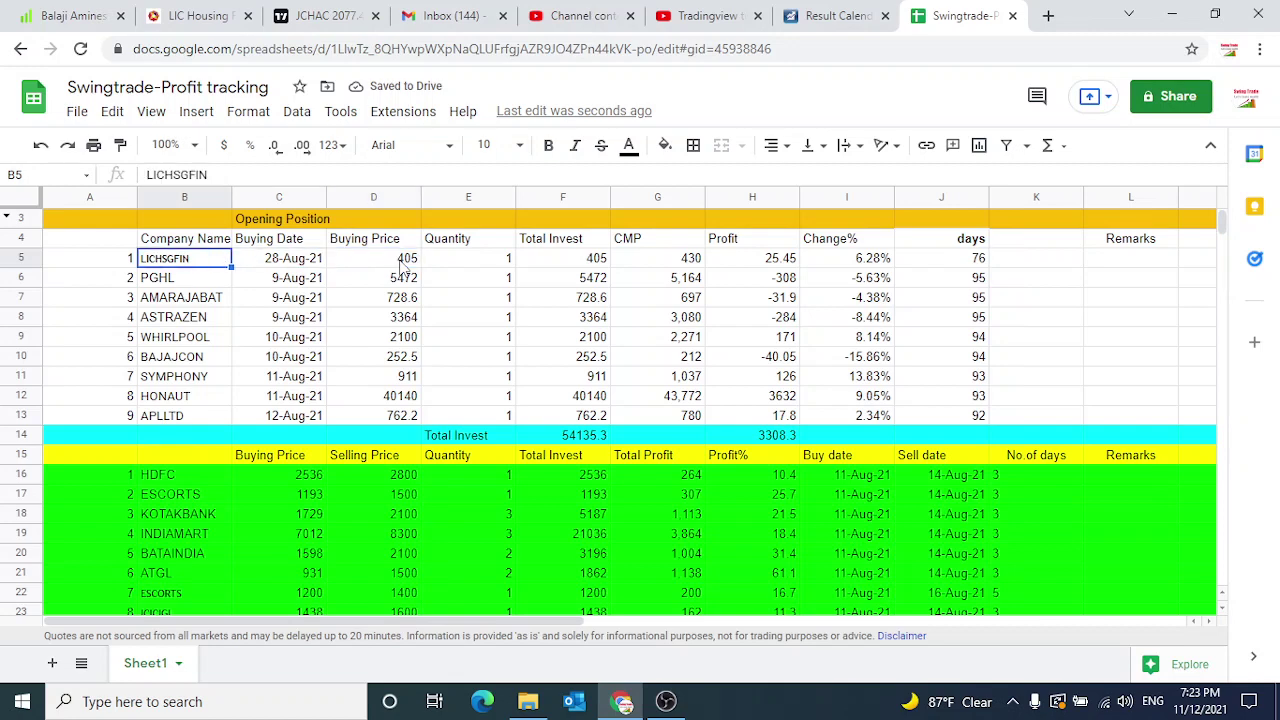
key(Right)
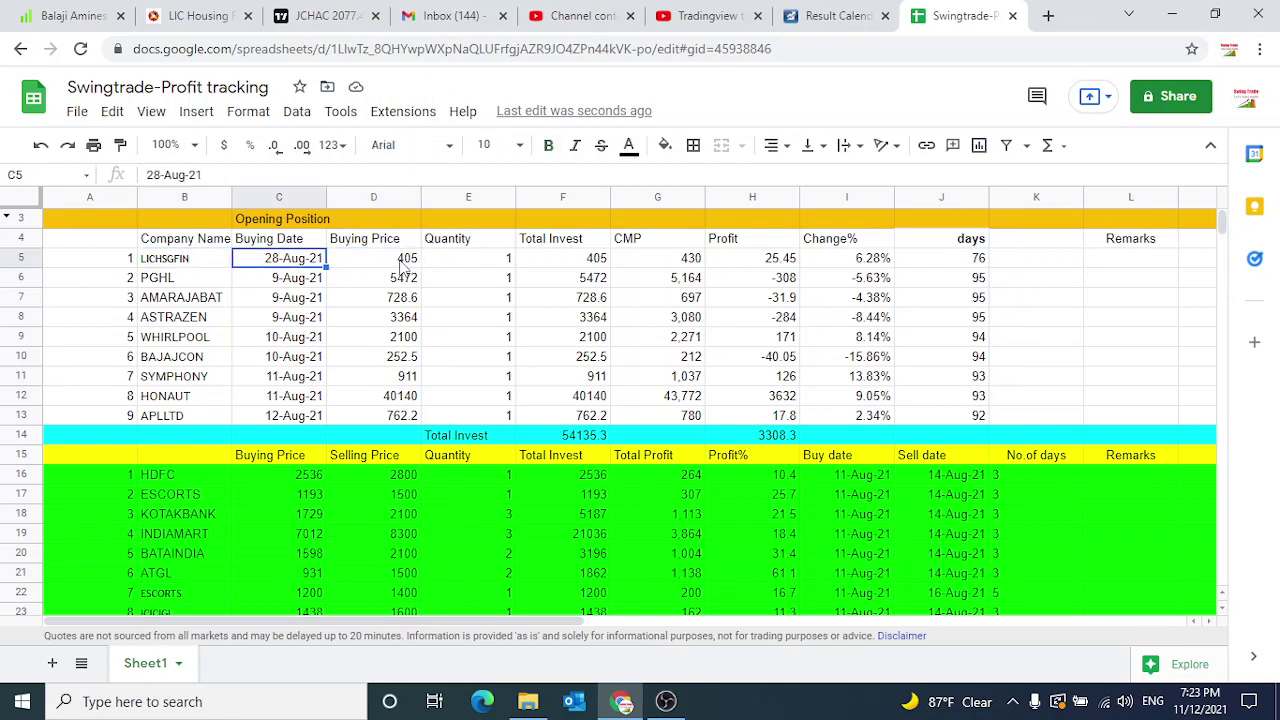
key(Right)
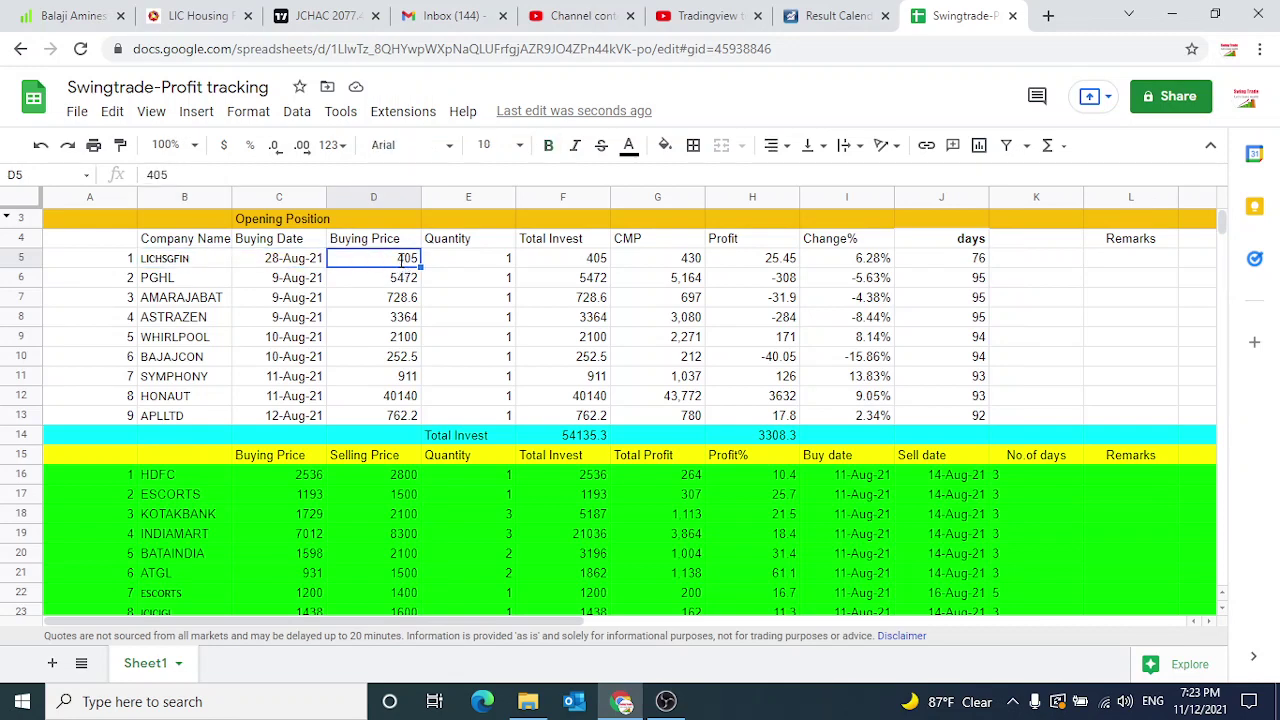
text(200)
key(Return)
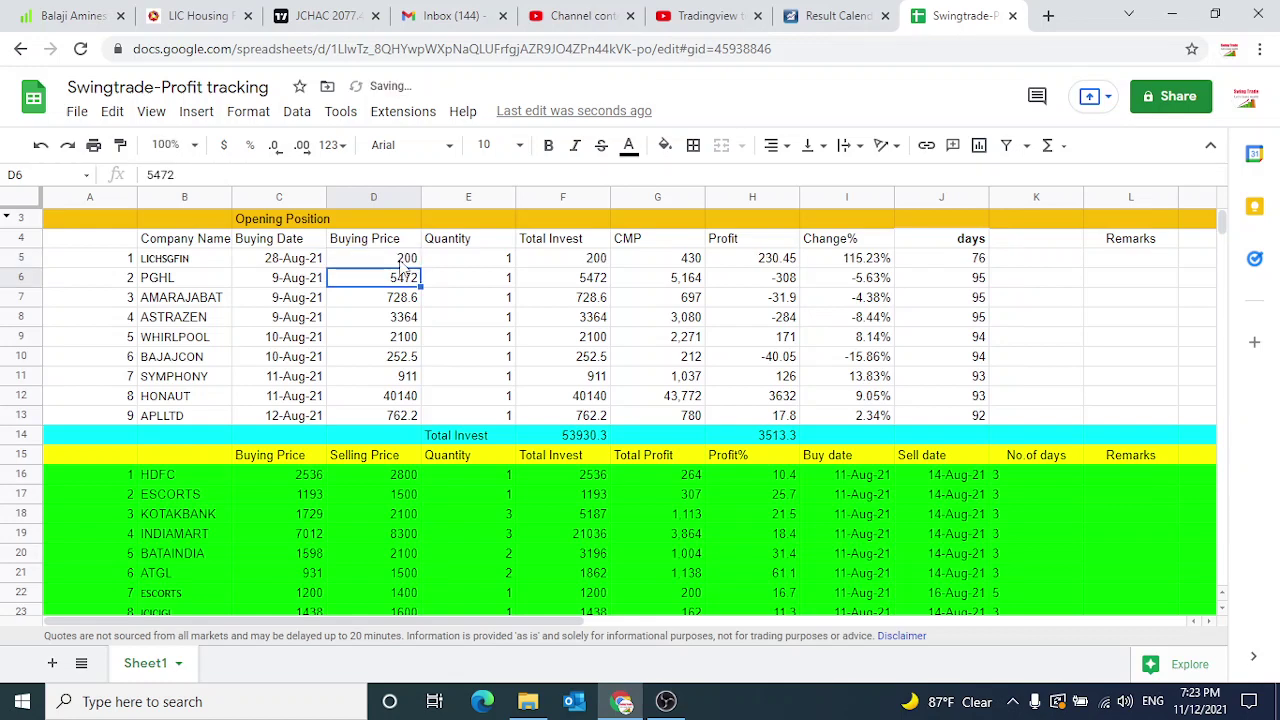
Set the LICHSGFIN quantity in E5 to 20
key(Up)
key(Right)
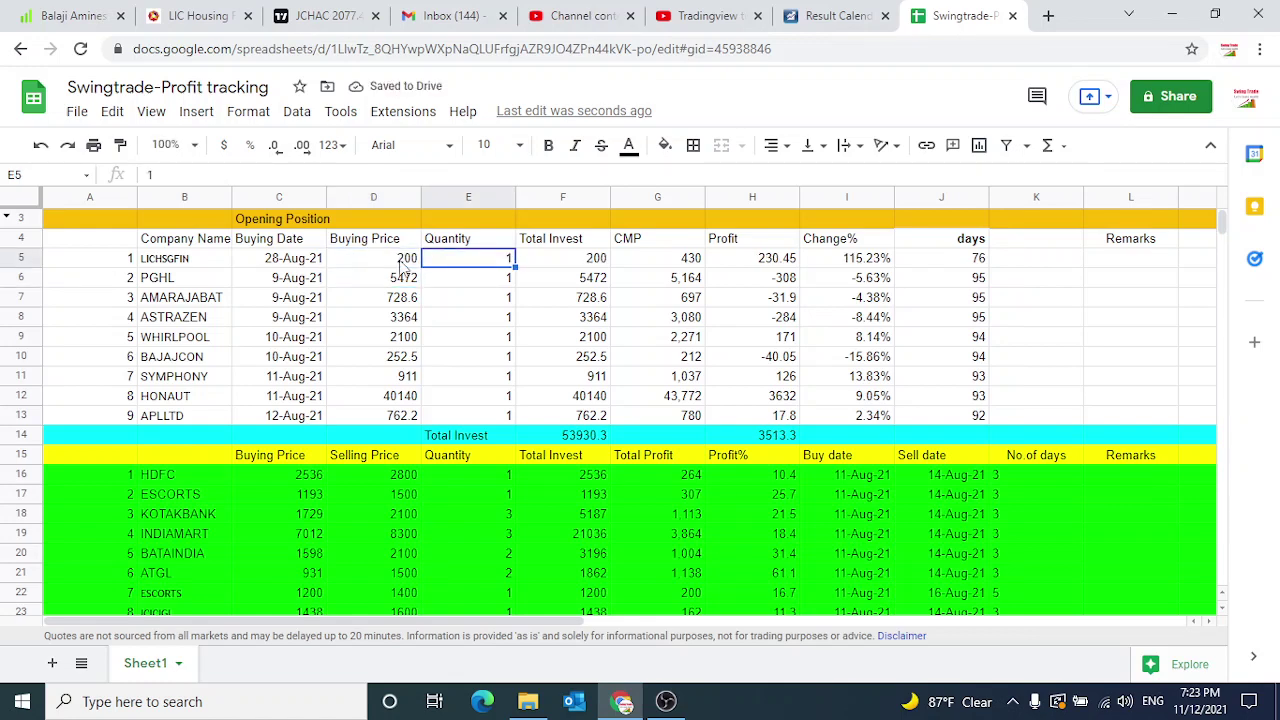
text(20)
key(Return)
key(Up)
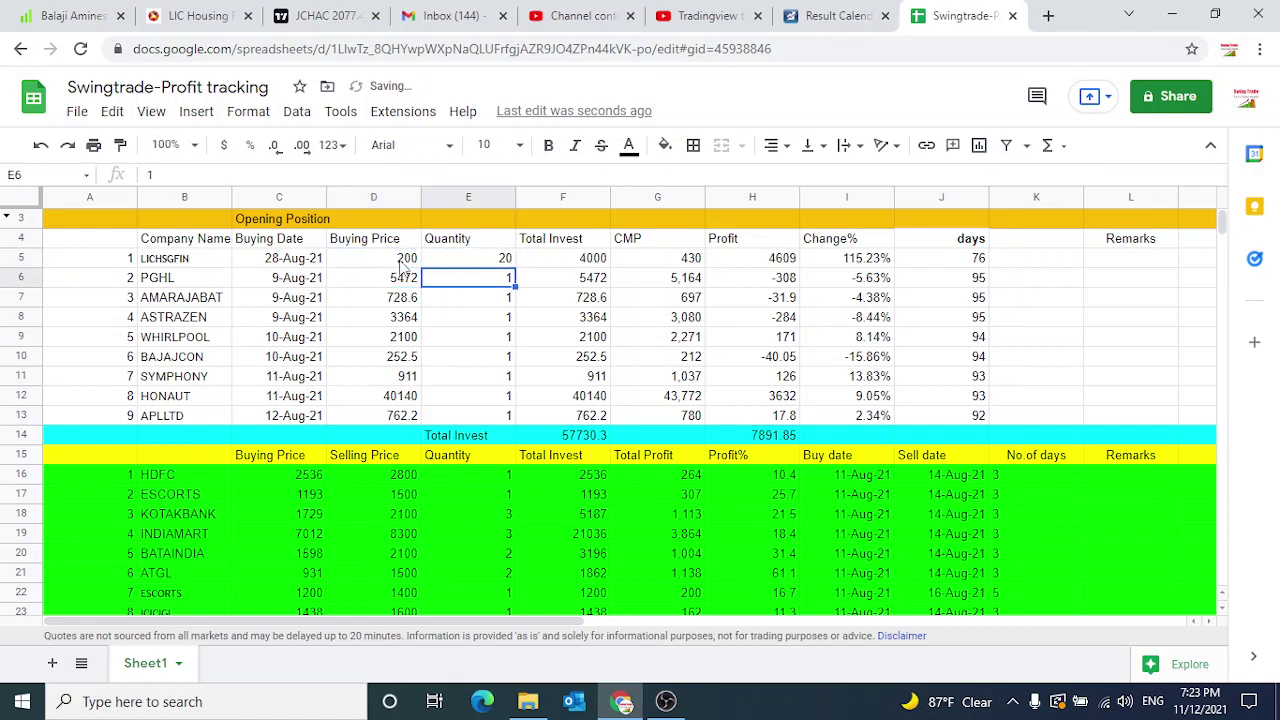
Examine the total invest, CMP, profit, change% and days formulas of the LICHSGFIN row, from F5 to J5
key(Right)
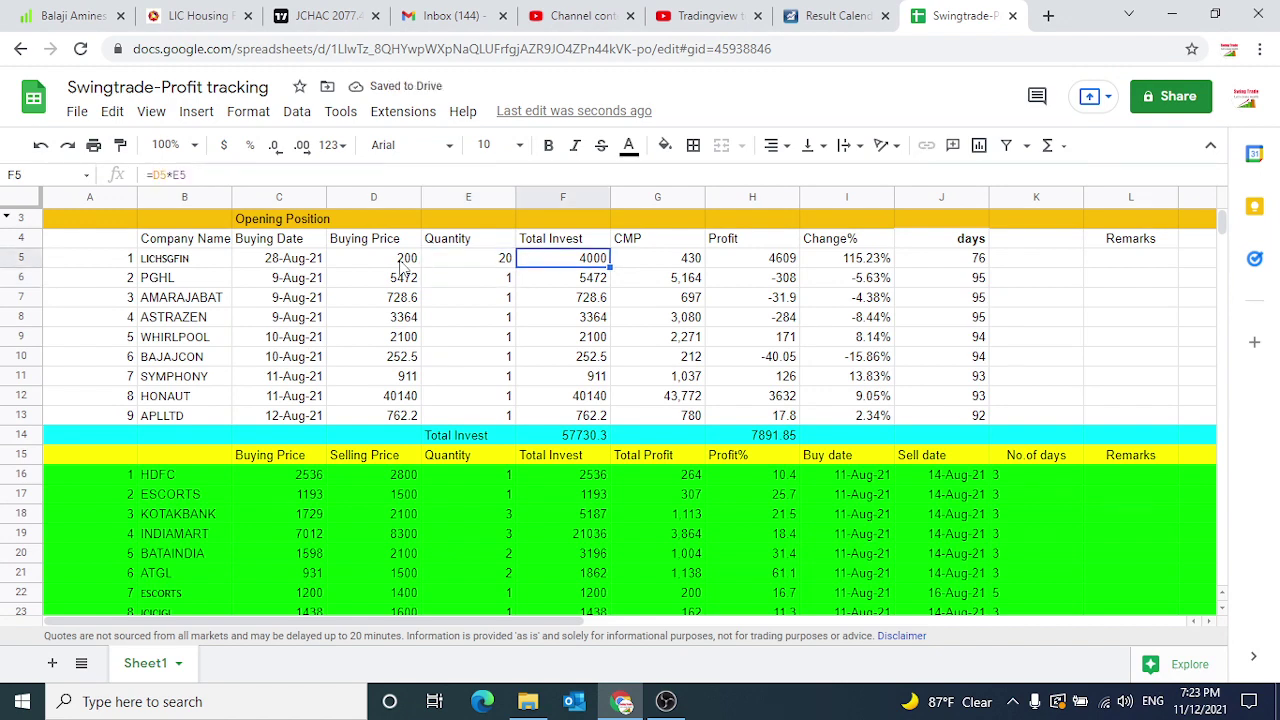
key(Right)
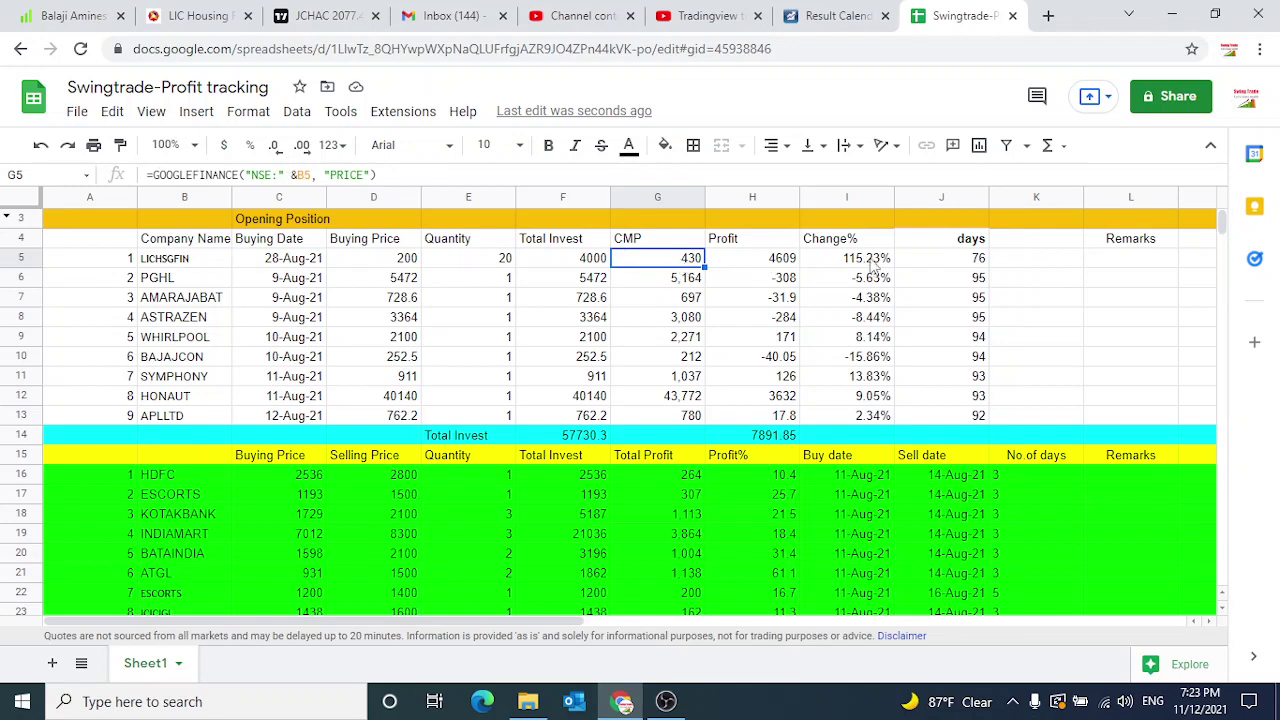
key(Right)
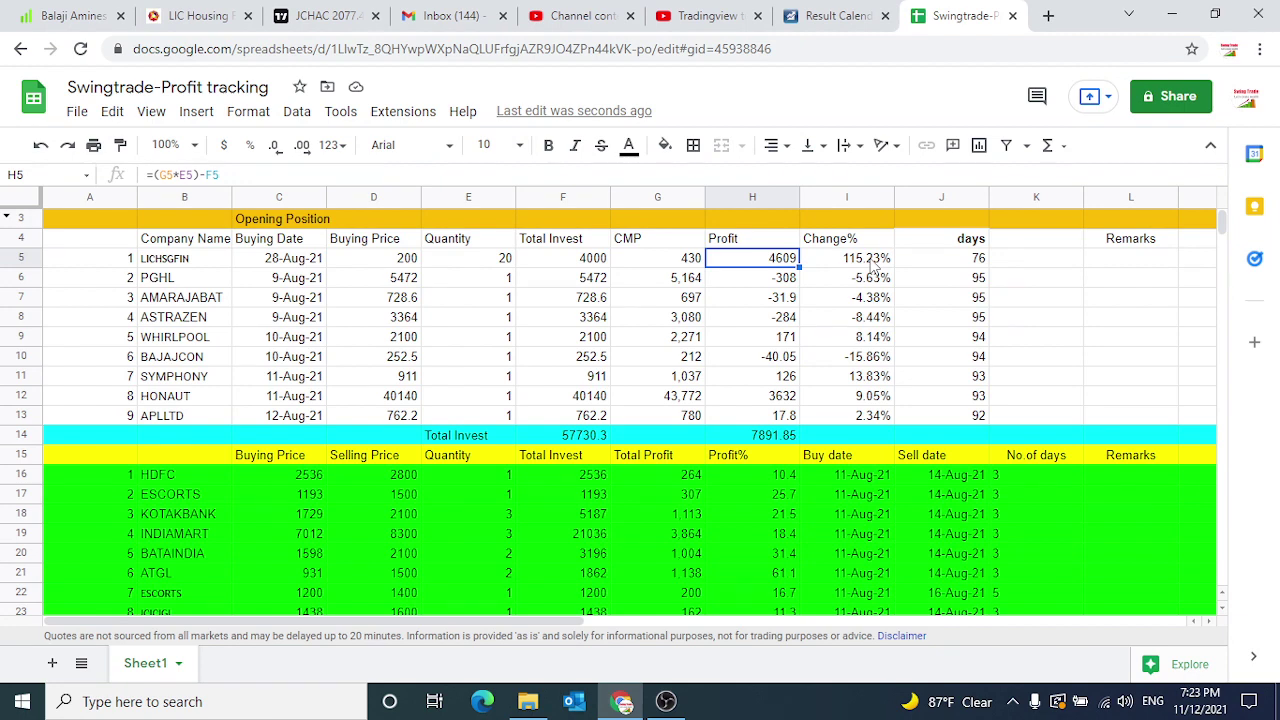
key(Left)
key(Left)
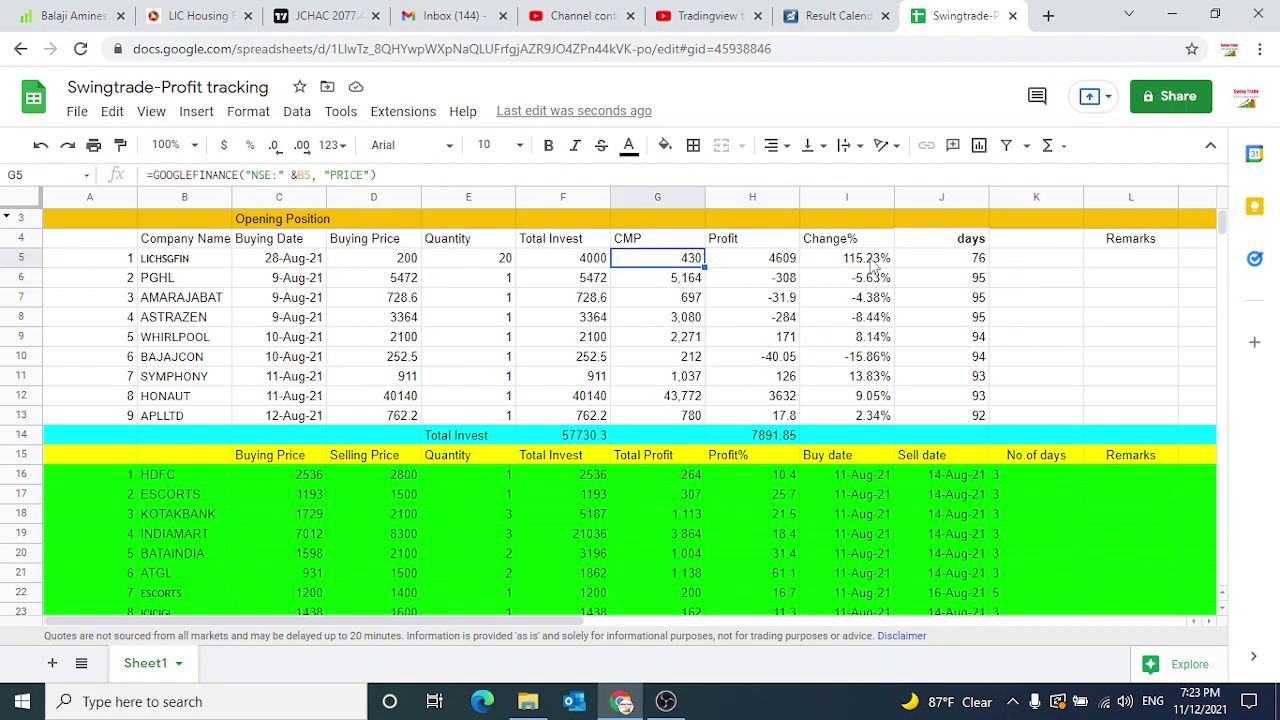
key(Right)
key(Right)
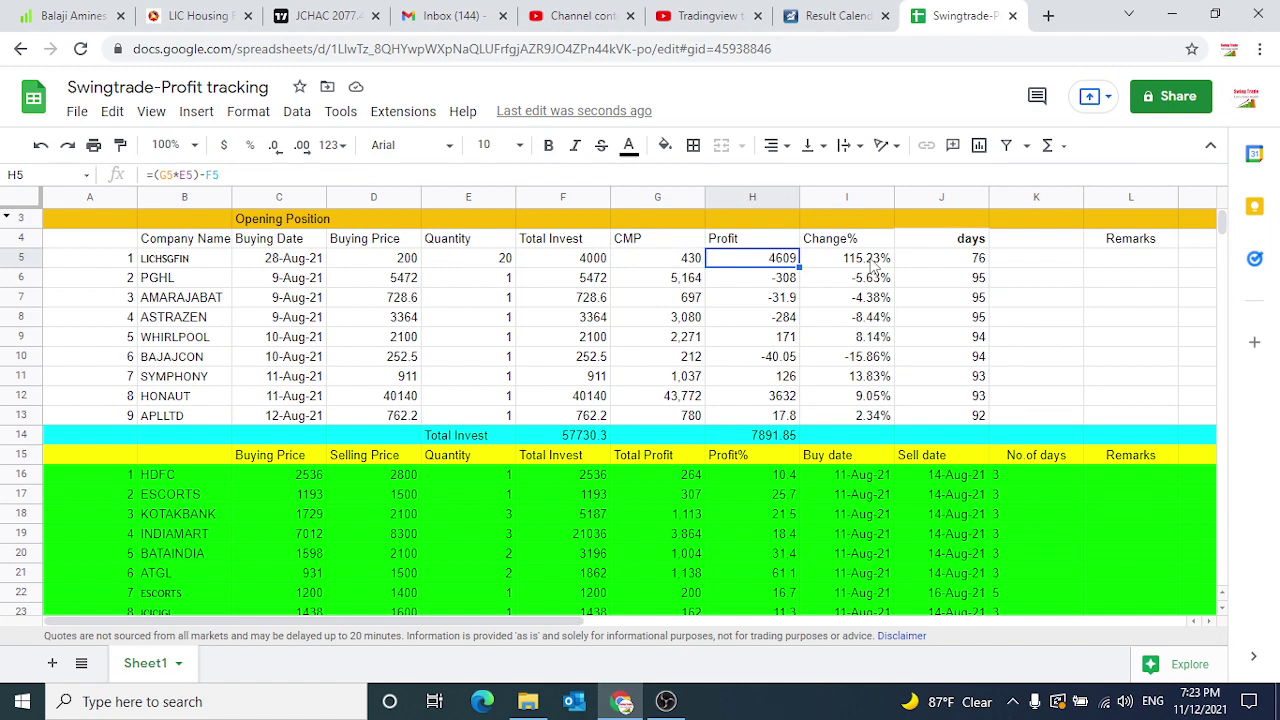
key(Right)
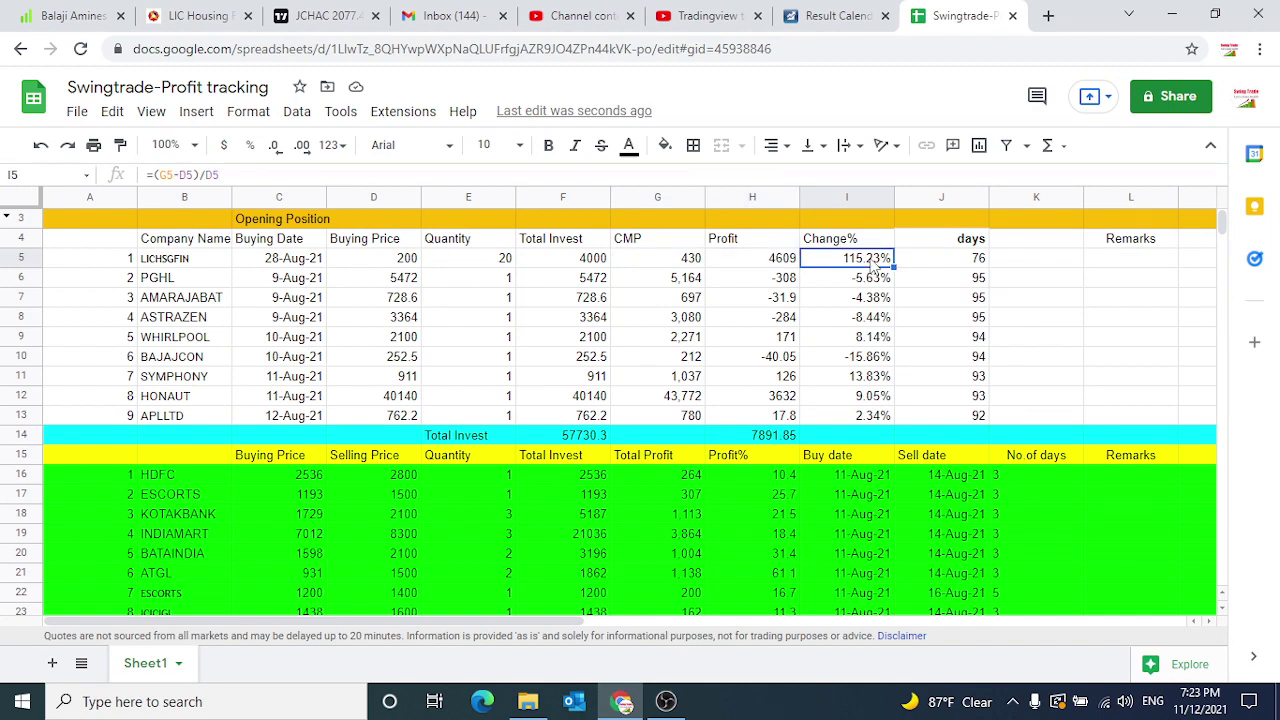
key(Right)
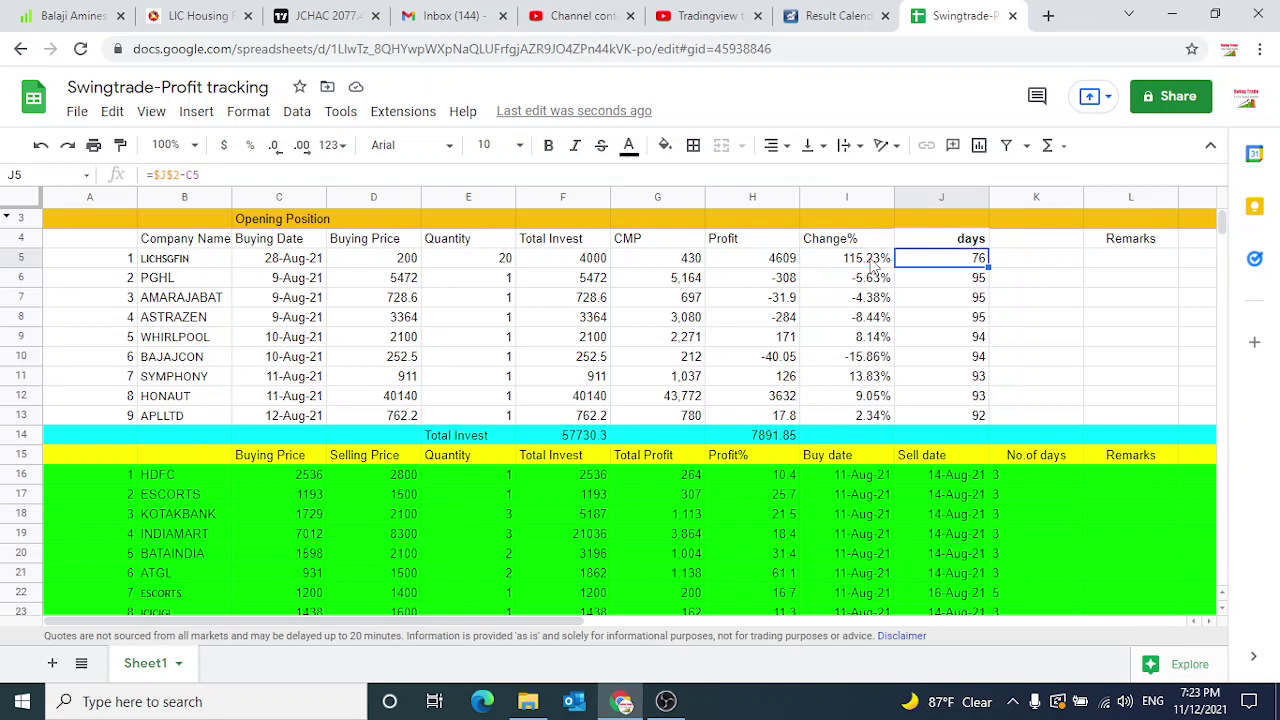
Change the year of the LICHSGFIN buying date in C5 so it reads 28-Aug-20
click(294, 258)
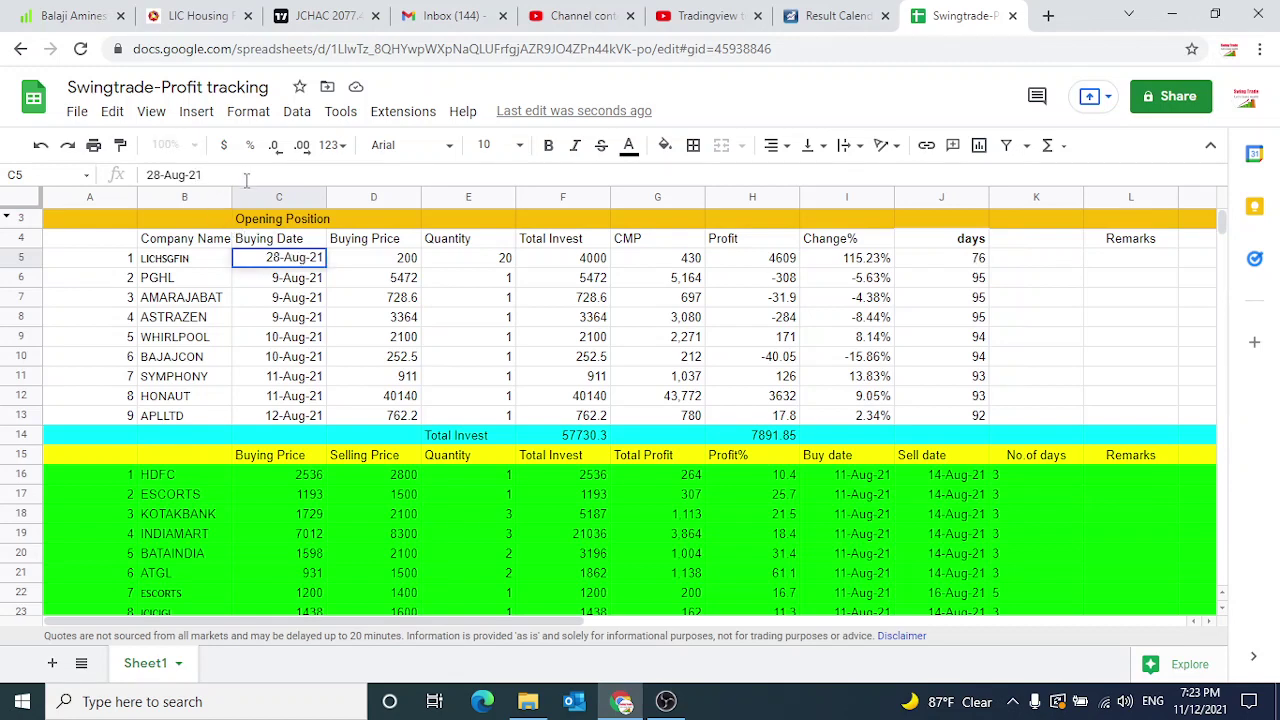
key(BackSpace)
text(2)
key(BackSpace)
text(0)
key(Return)
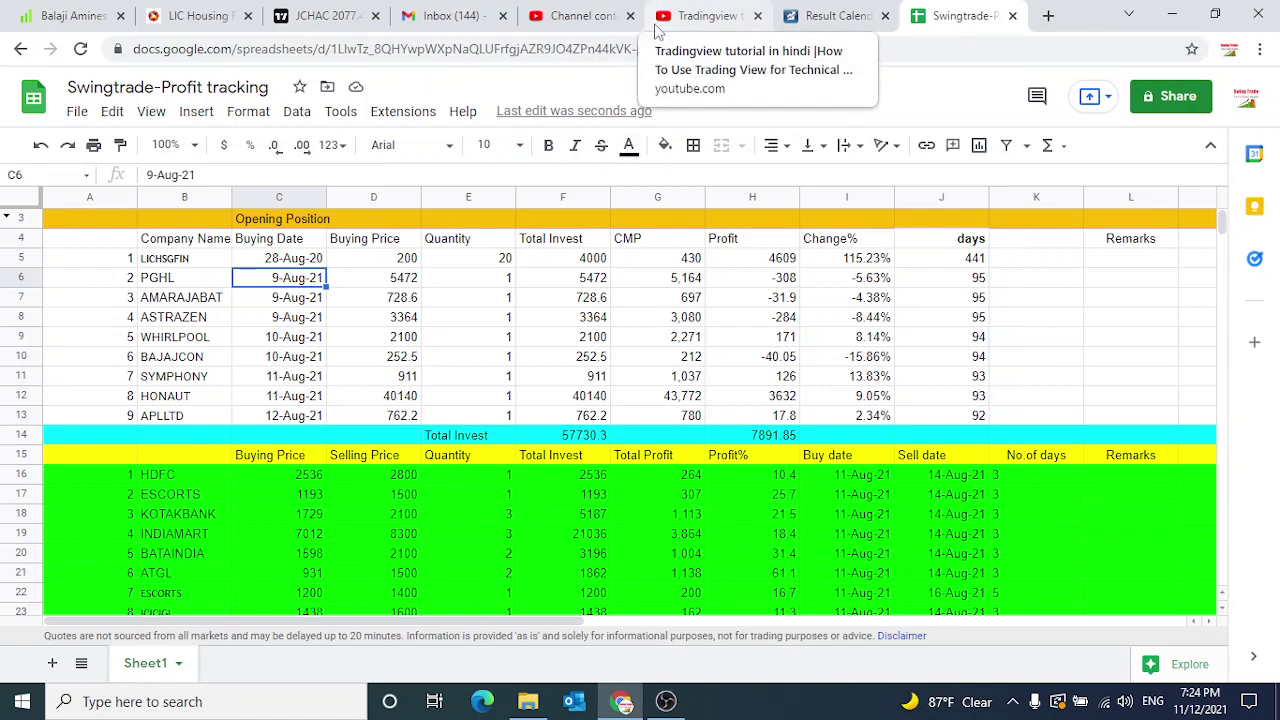
Review the closed trades and portfolio summary below the open positions, and inspect the Total Invest sum formula in F14
click(1012, 289)
scroll(1012, 289, down, 2)
scroll(1008, 285, down, 1)
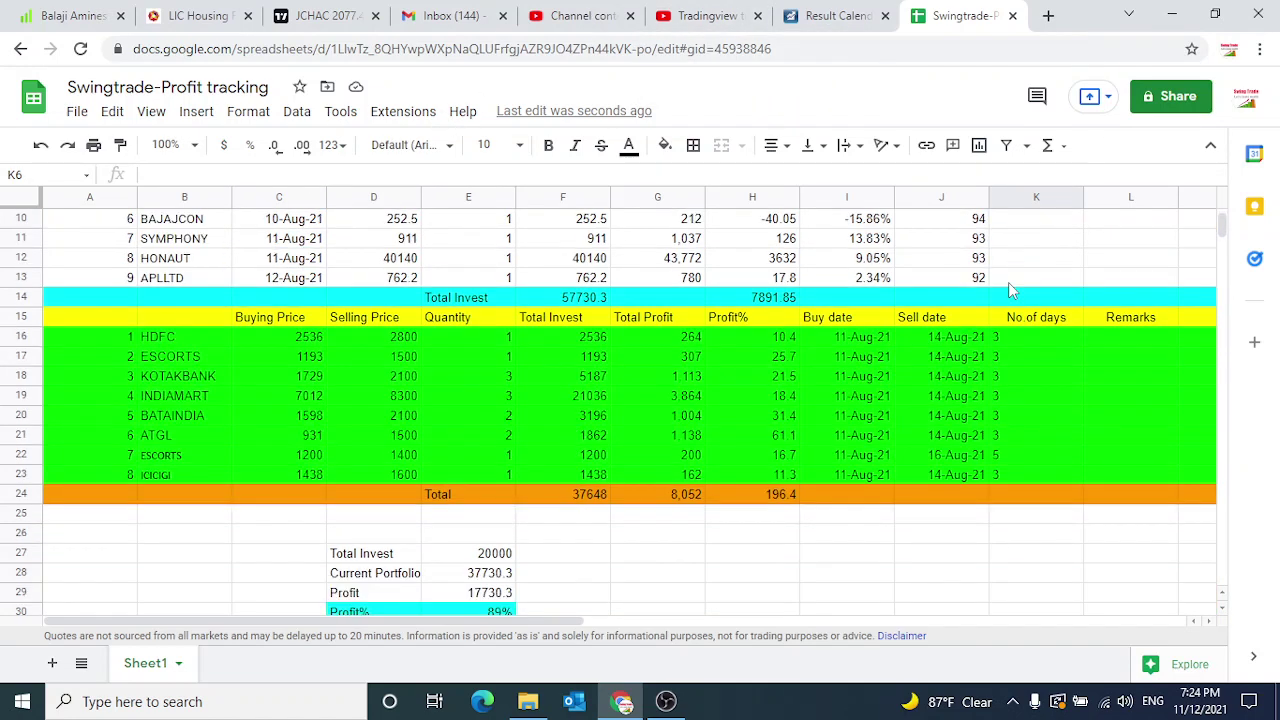
scroll(1008, 285, down, 2)
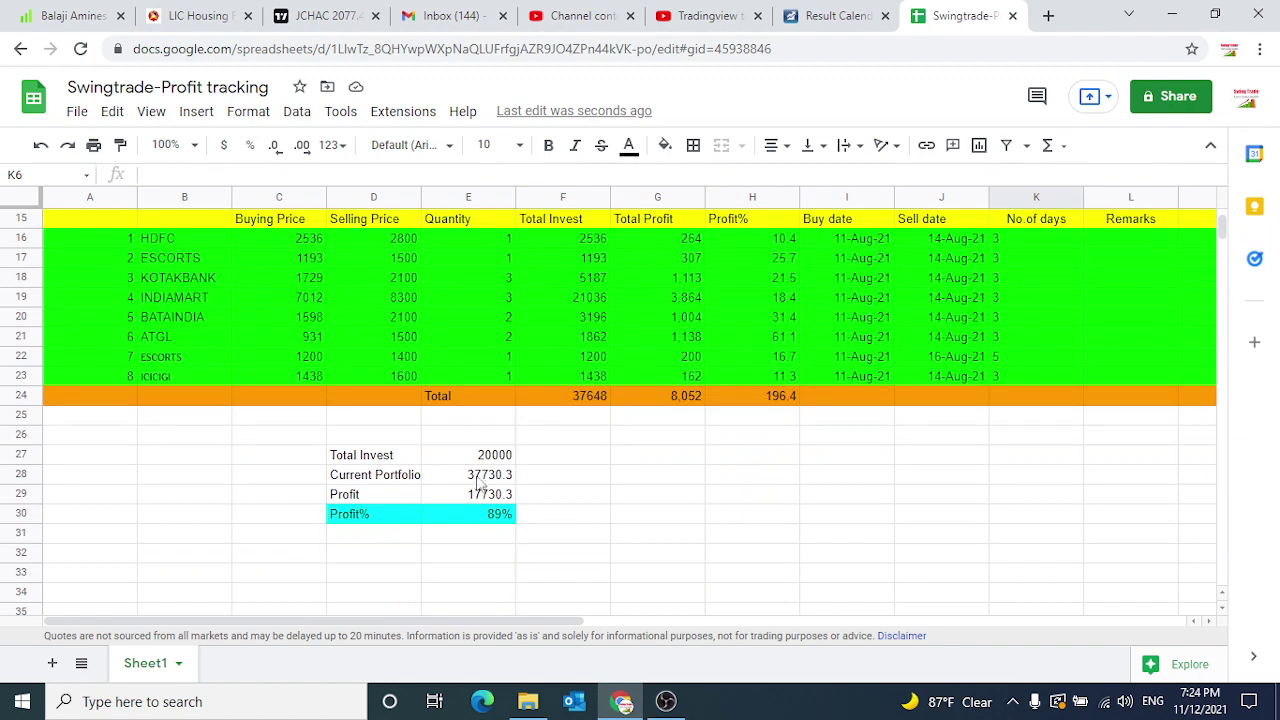
scroll(679, 400, up, 4)
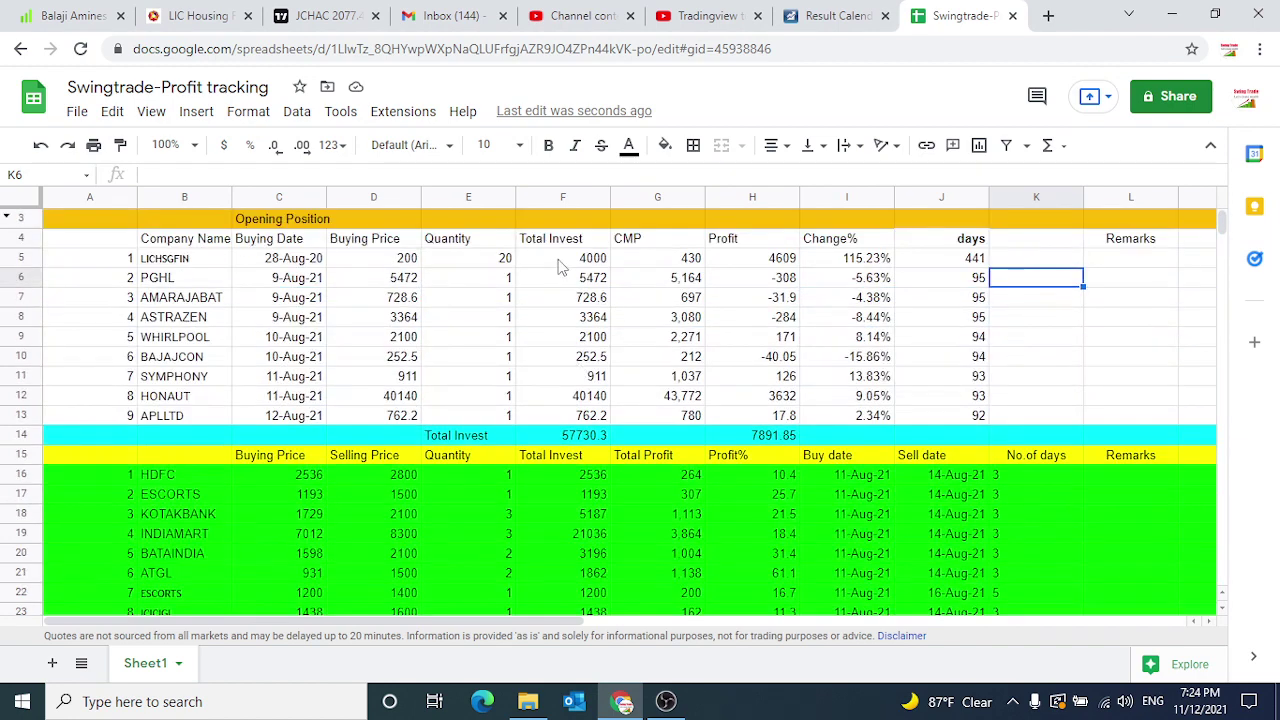
double_click(581, 435)
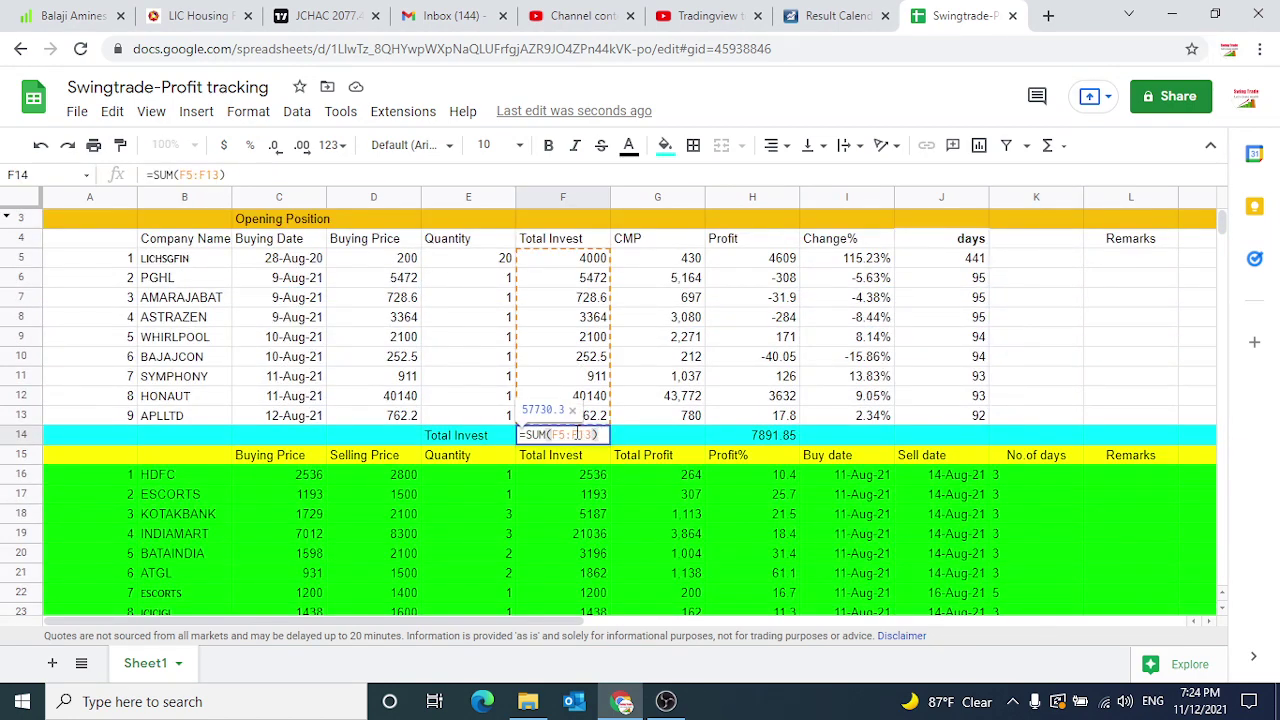
key(Return)
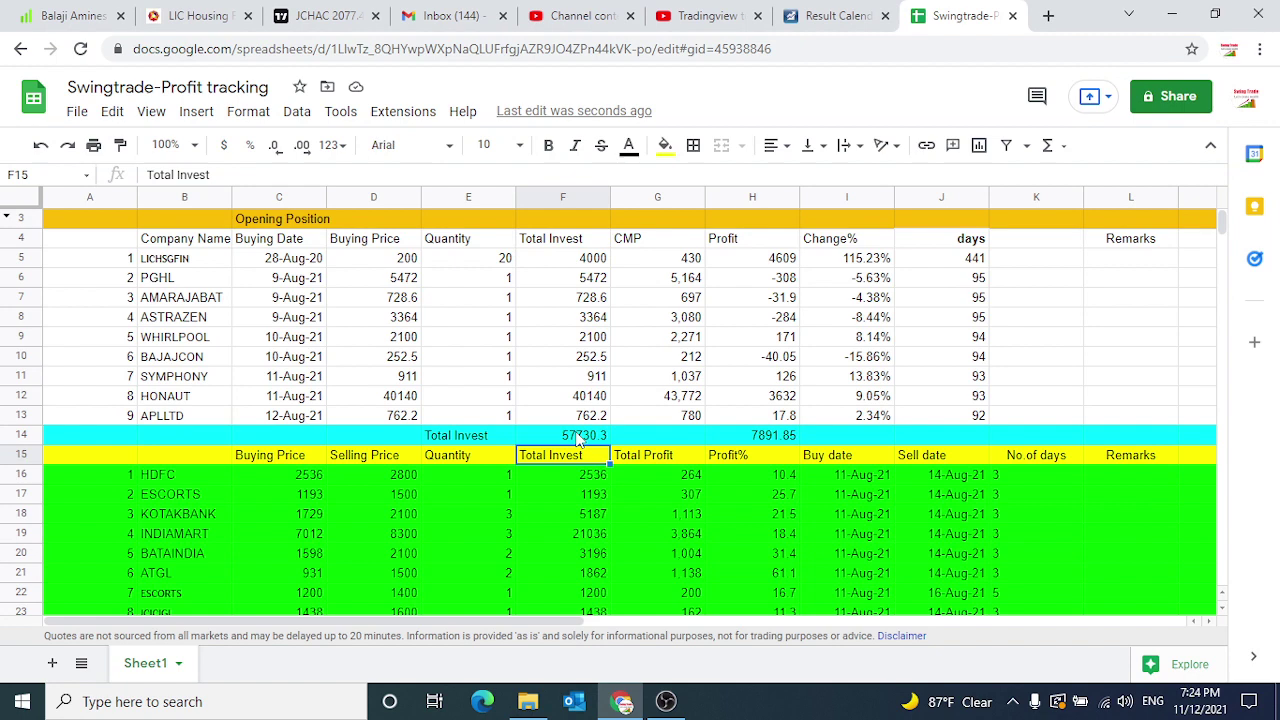
Insert one row above the Total Invest row, directly below the APLLTD position
click(140, 305)
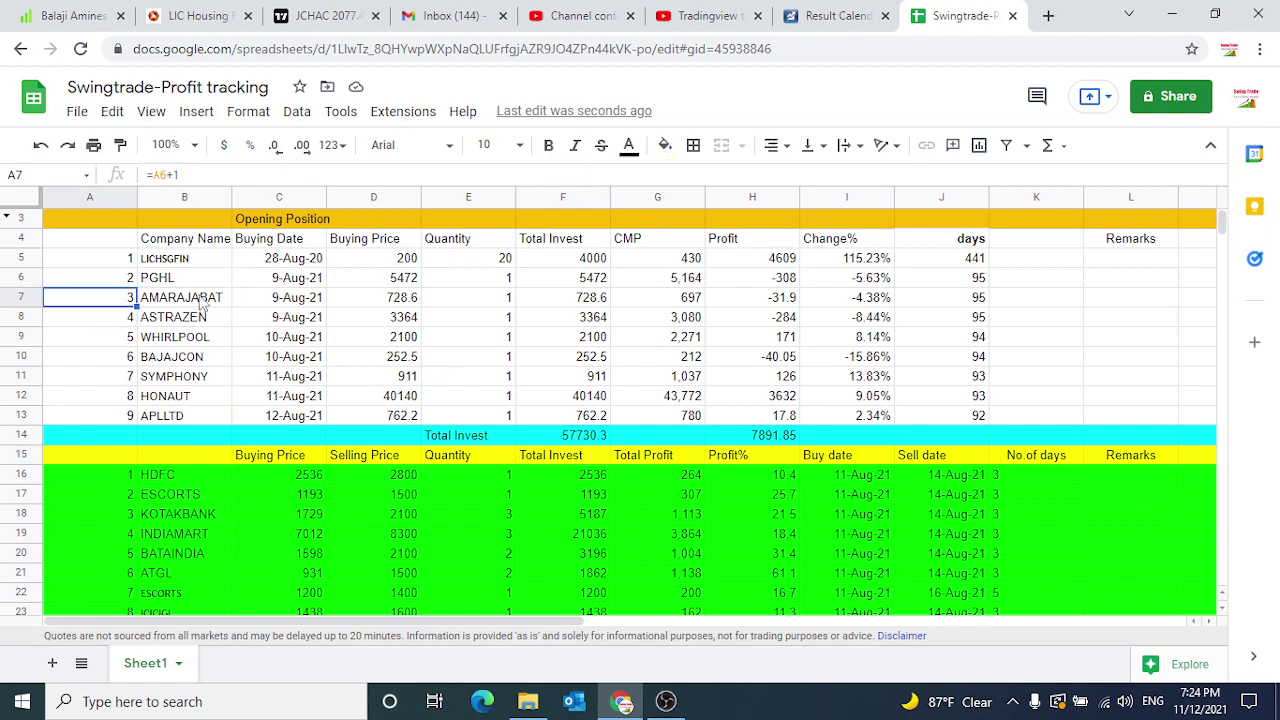
click(21, 376)
click(22, 432)
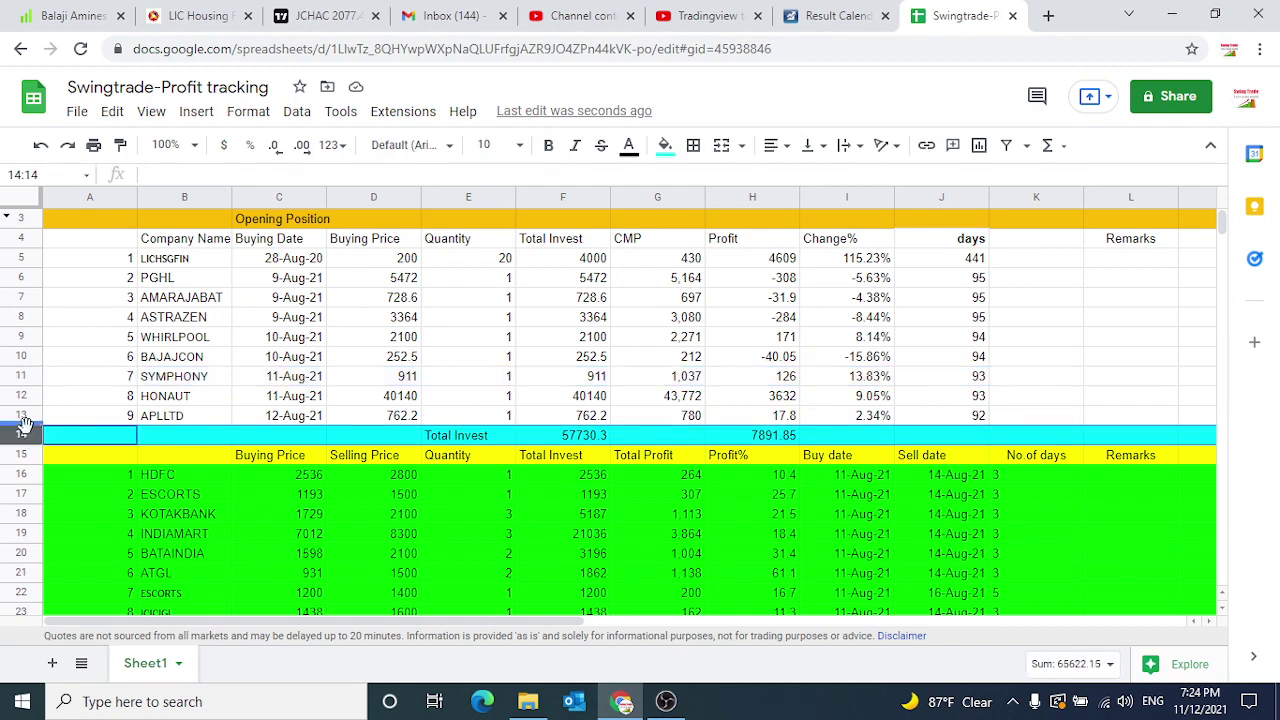
right_click(24, 428)
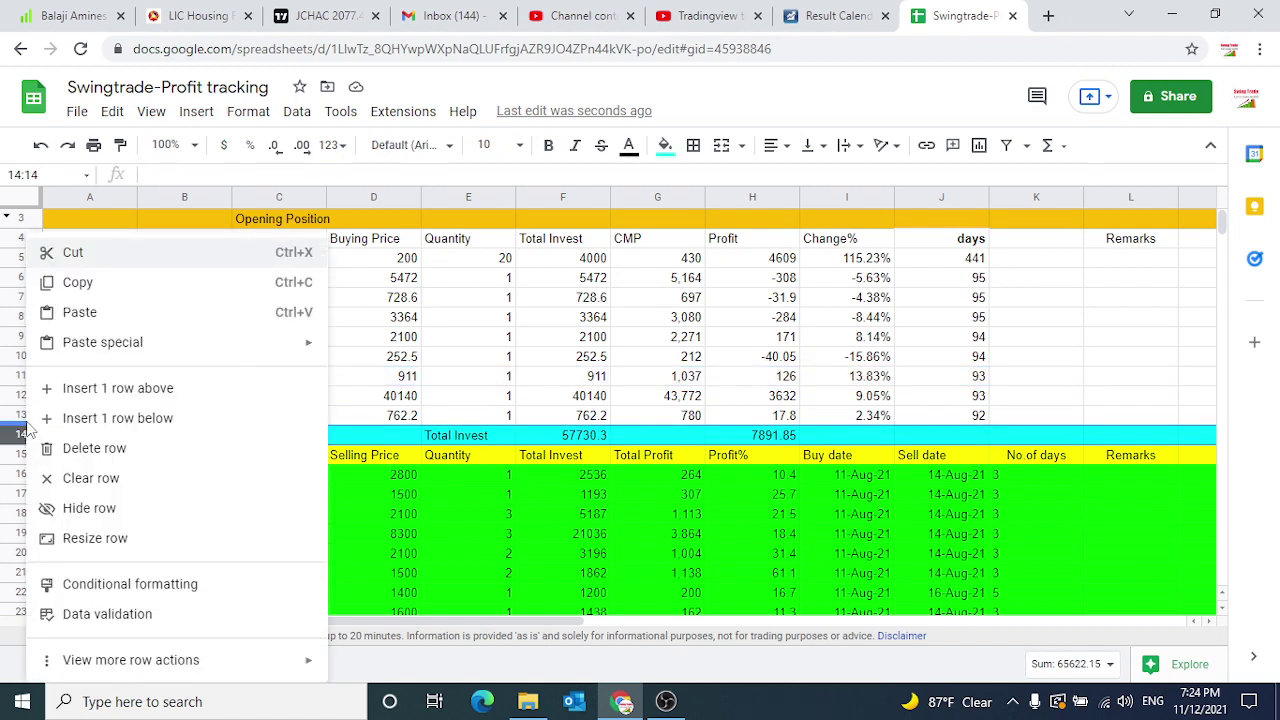
click(77, 391)
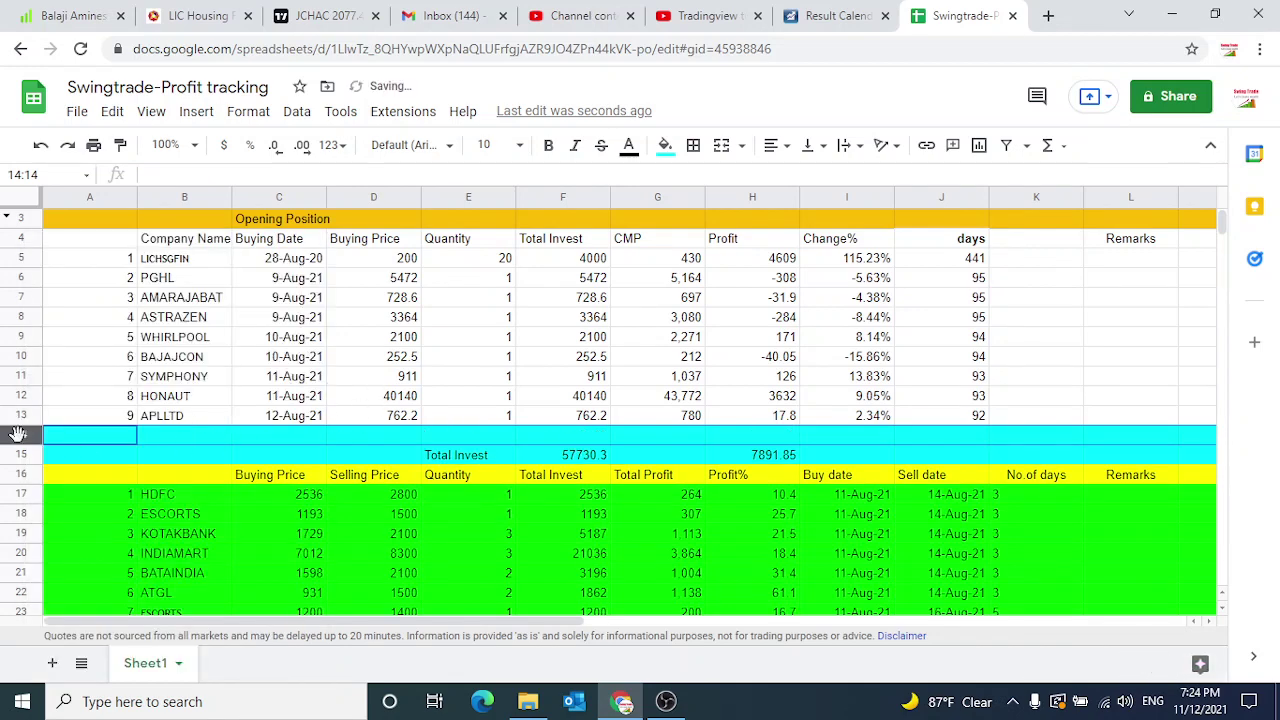
Remove the cyan fill from the new row 14 and check the Total Invest sum formula in F15
click(665, 145)
click(690, 212)
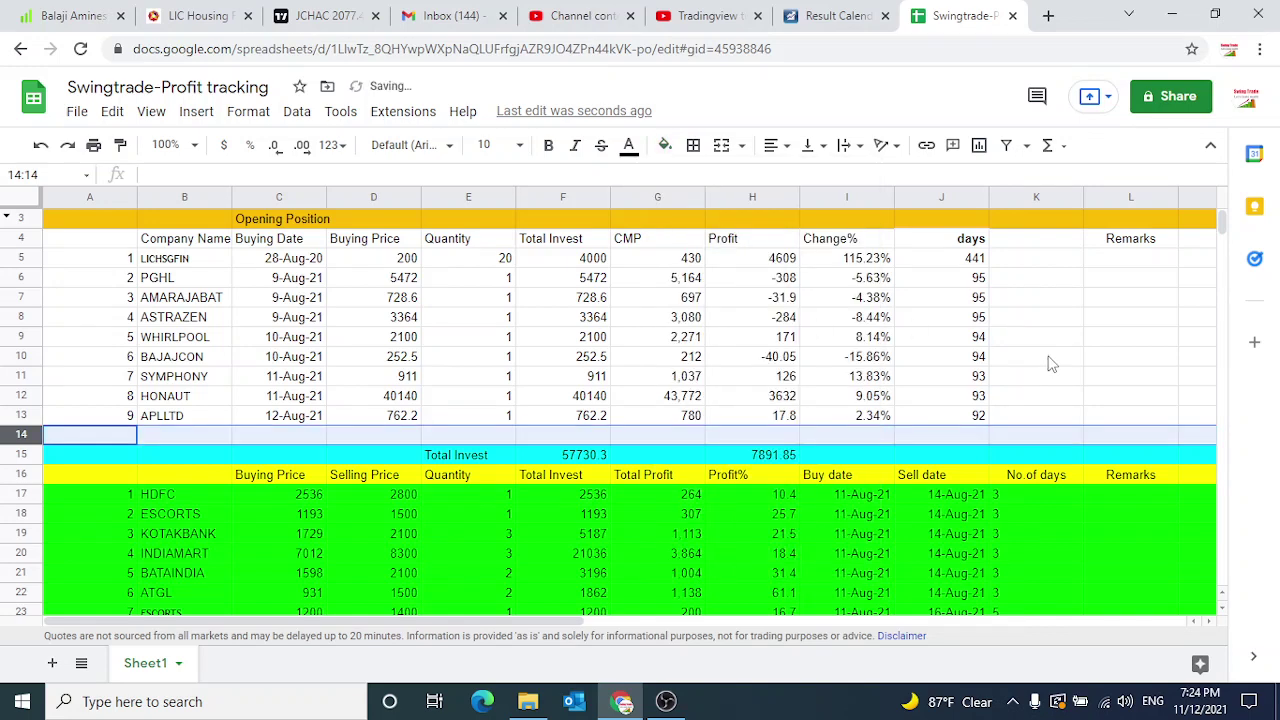
click(1072, 365)
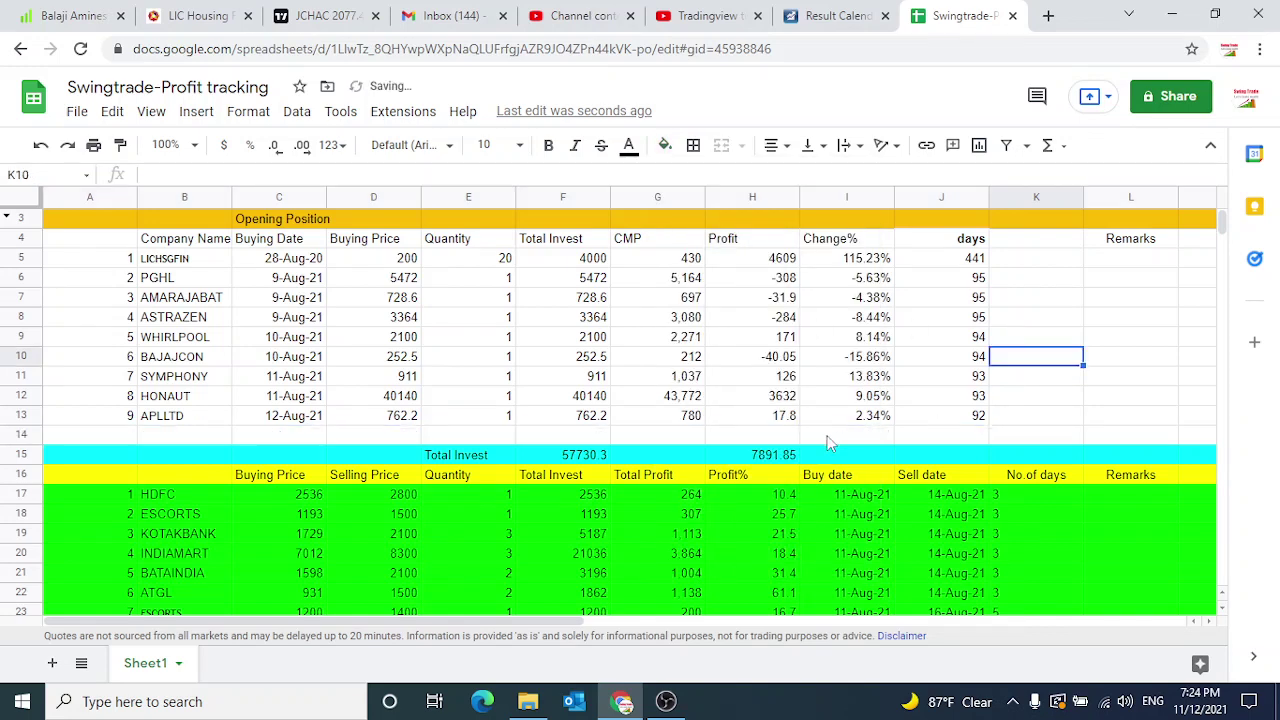
double_click(595, 455)
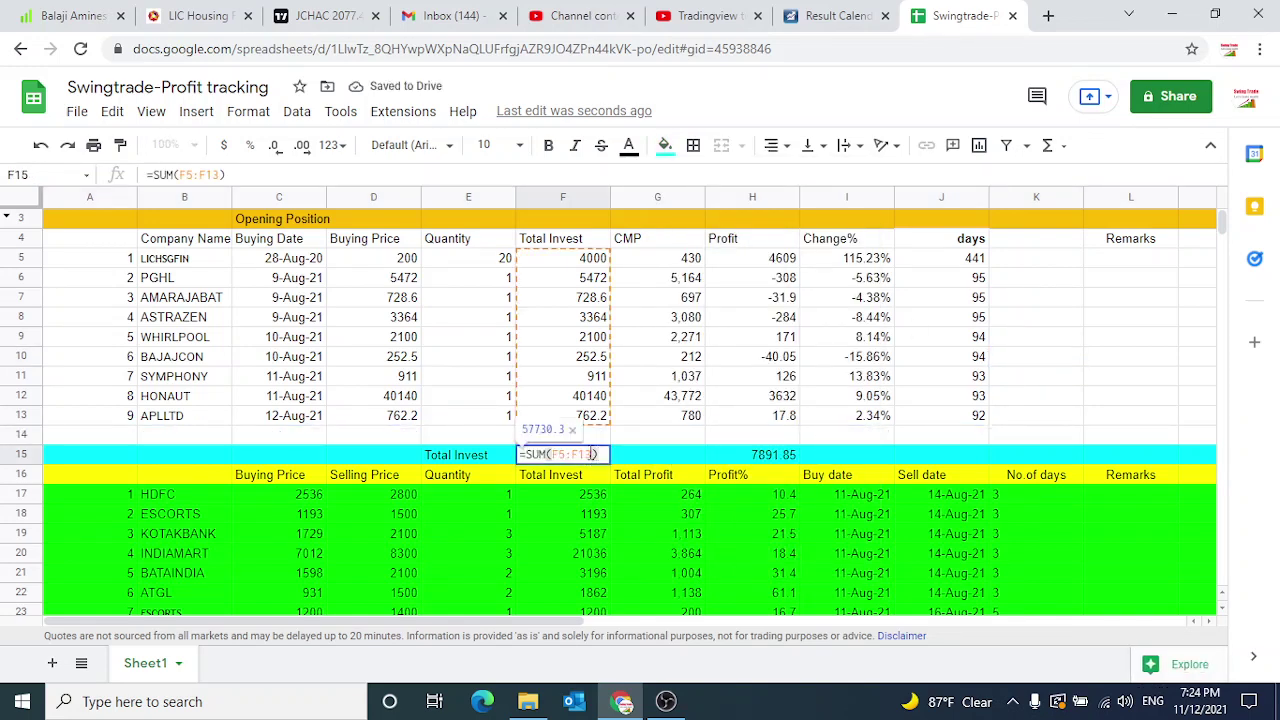
key(Return)
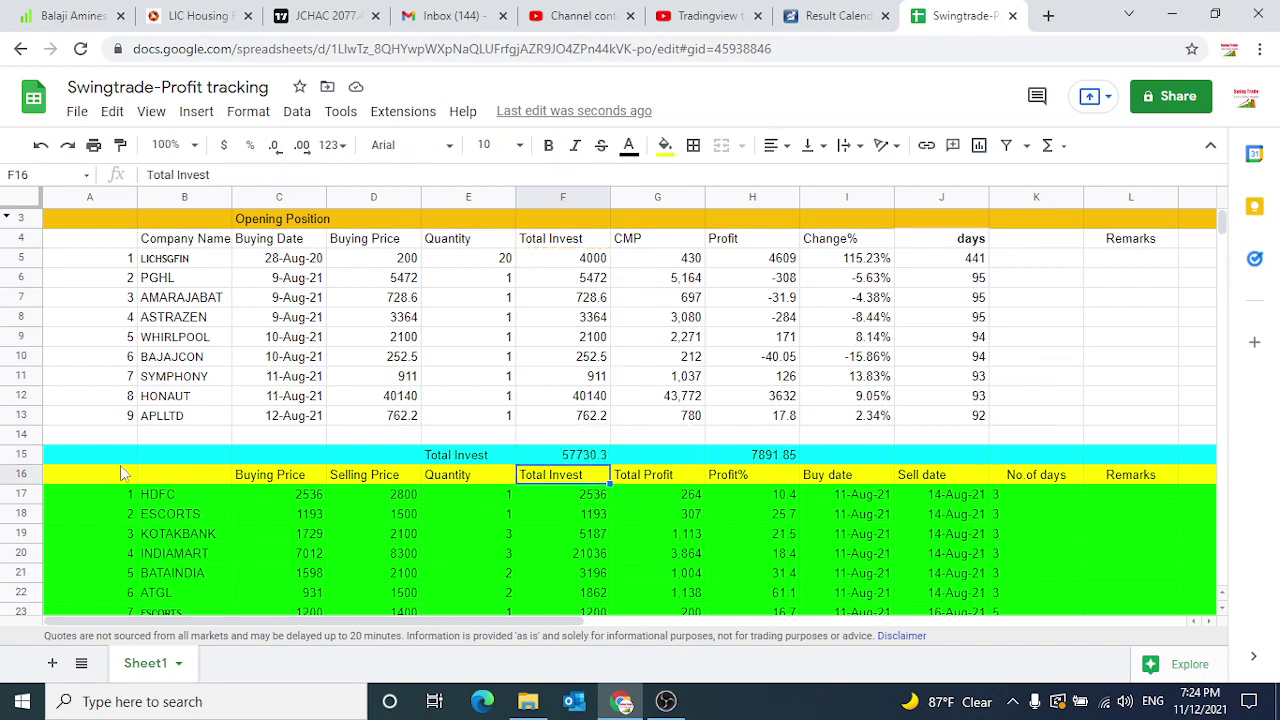
click(172, 337)
key(Up)
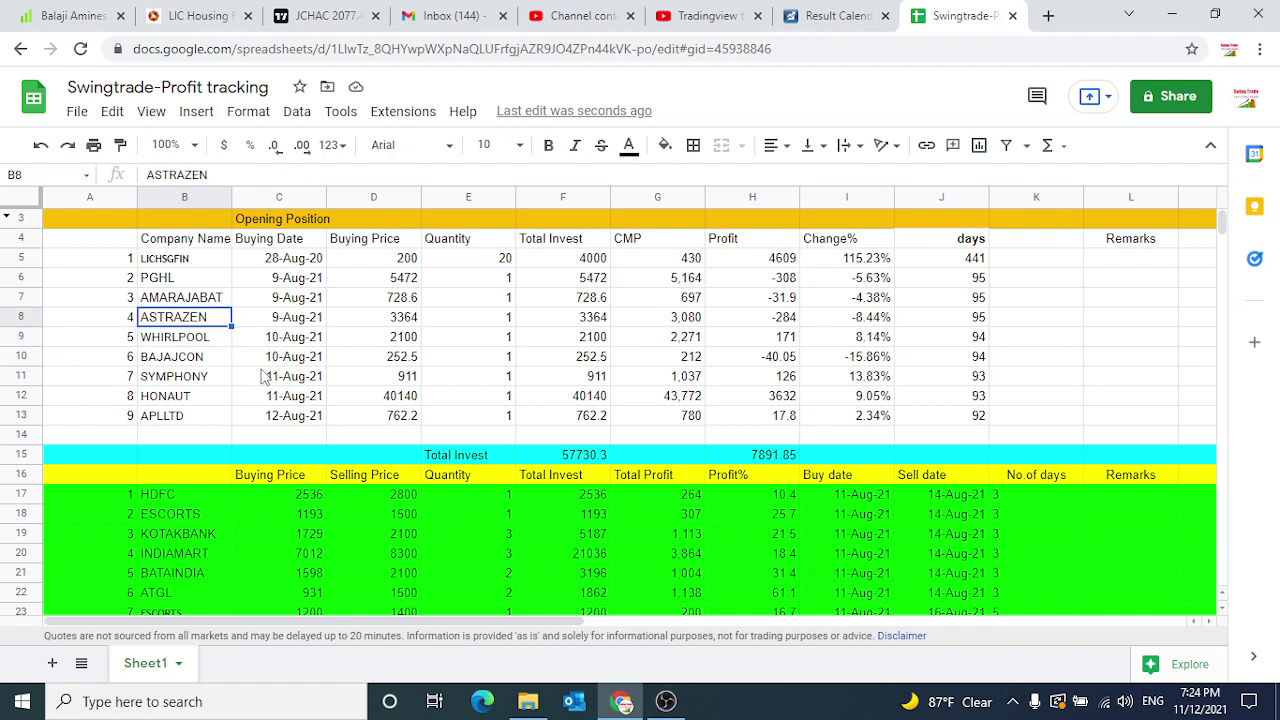
key(Left)
key(shift+Down)
key(shift+Down)
key(shift+Down)
key(shift+Down)
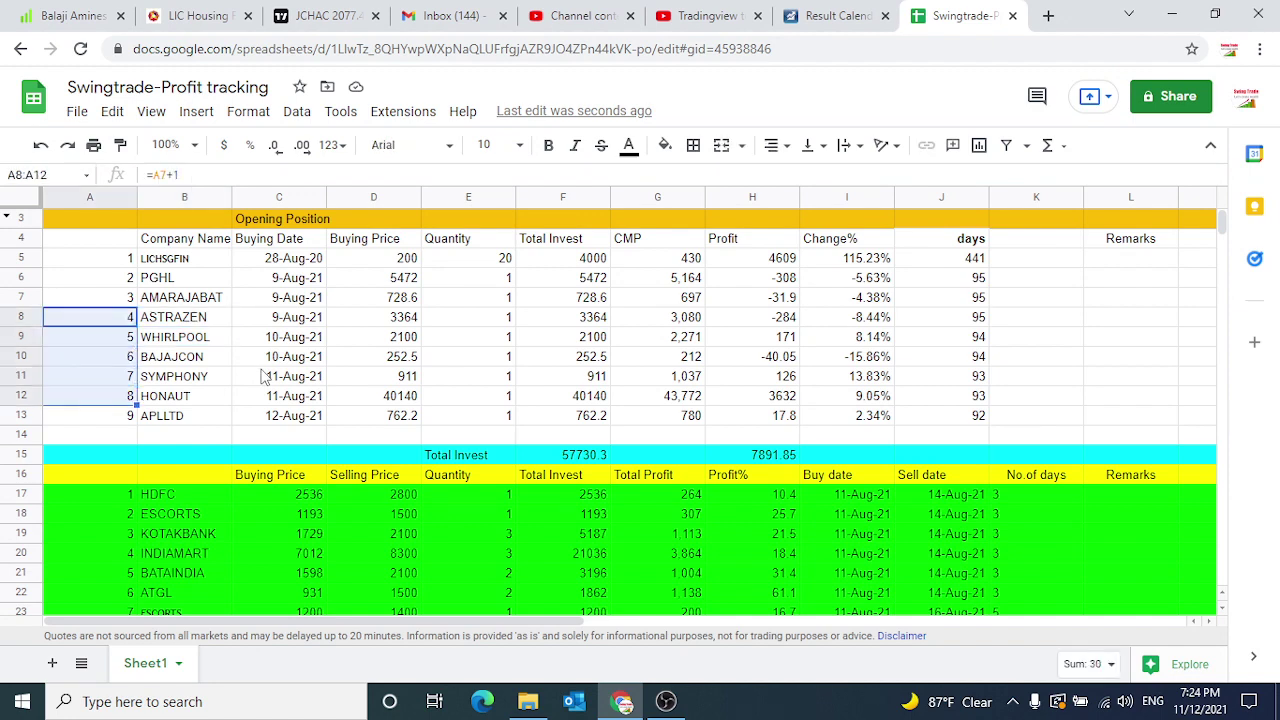
Clear the company names, buying dates, buying prices and quantities in B7:E13, from AMARAJABAT through APLLTD
key(Up)
key(Right)
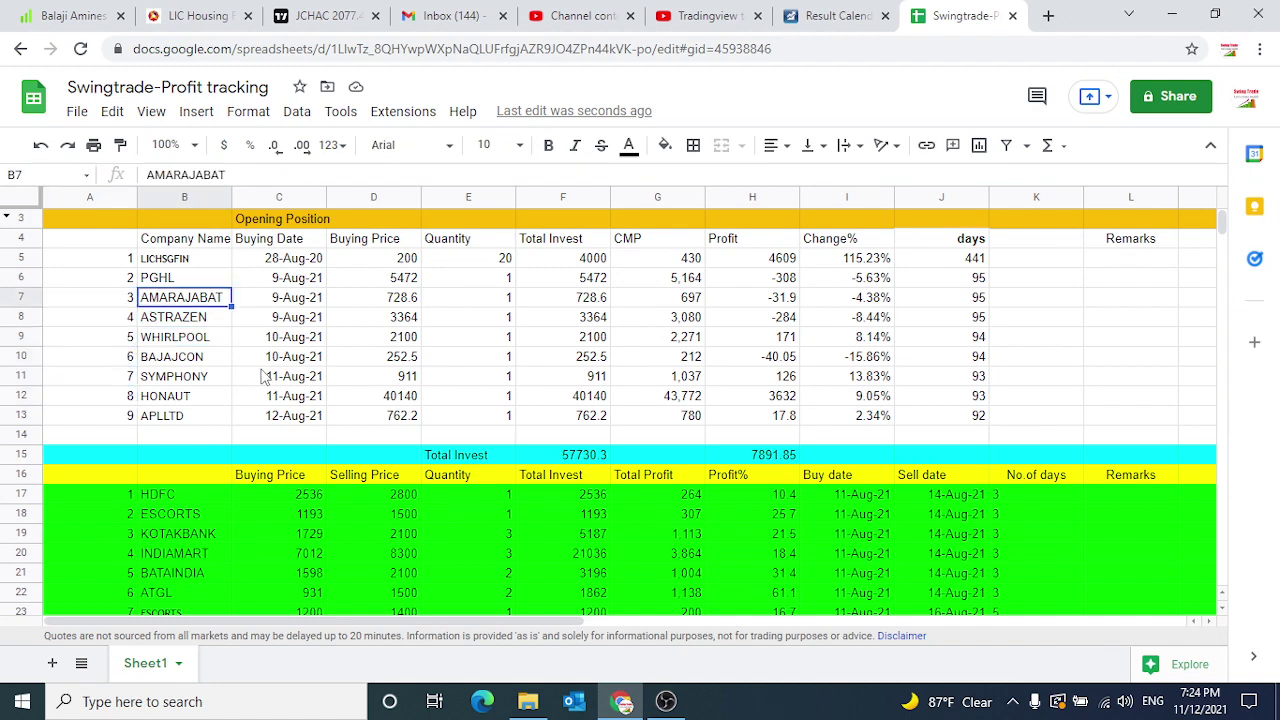
key(shift+Down)
key(shift+Down)
key(shift+Down)
key(shift+Down)
key(shift+Down)
key(shift+Down)
key(shift+Right)
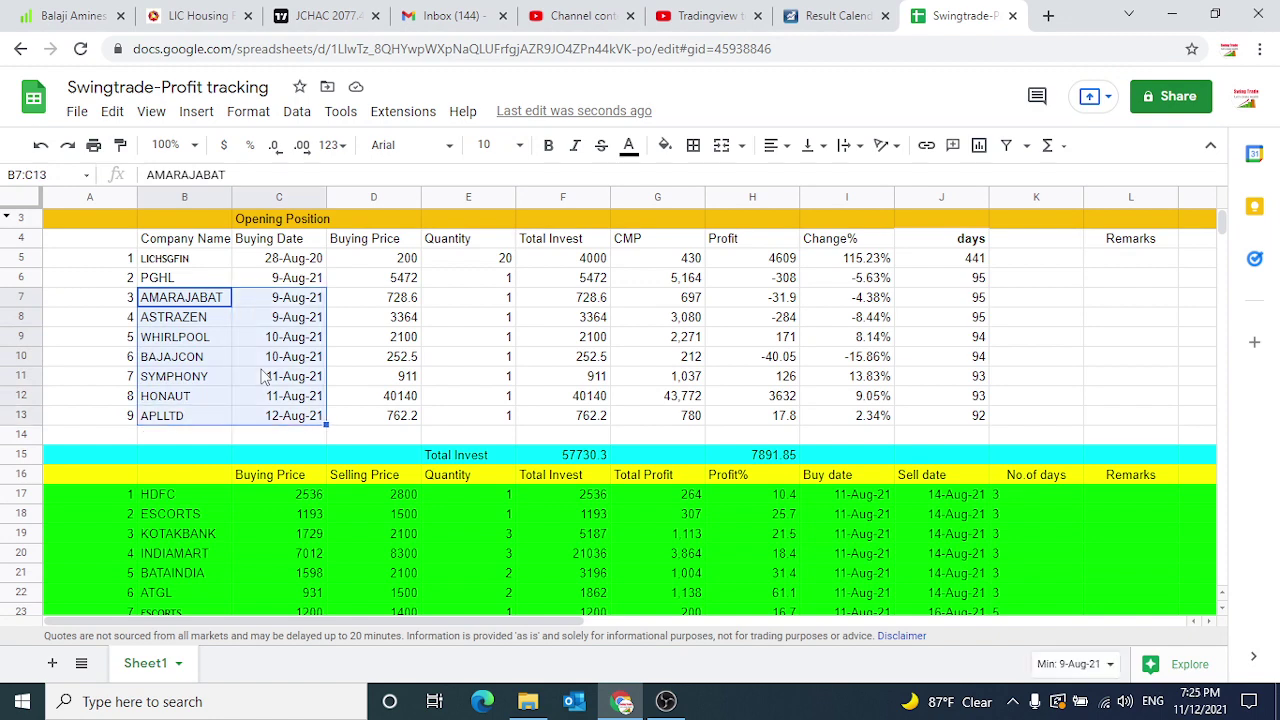
key(shift+Right)
key(shift+Right)
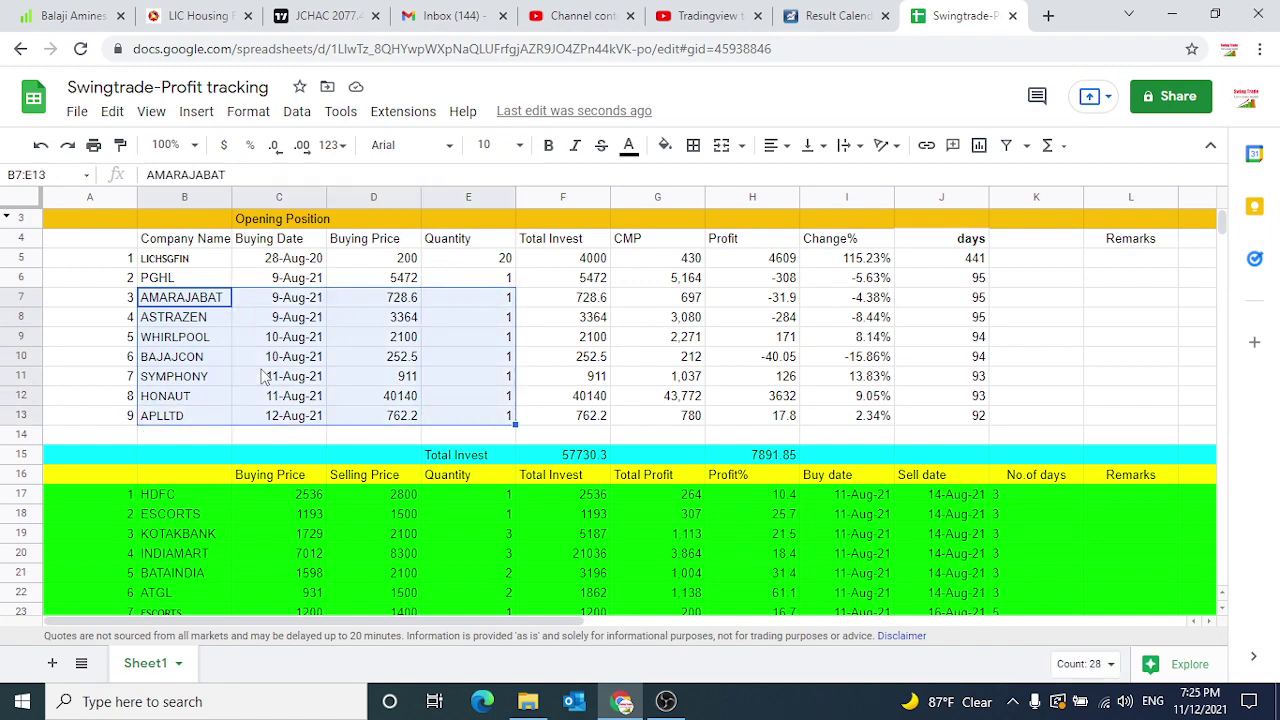
key(Delete)
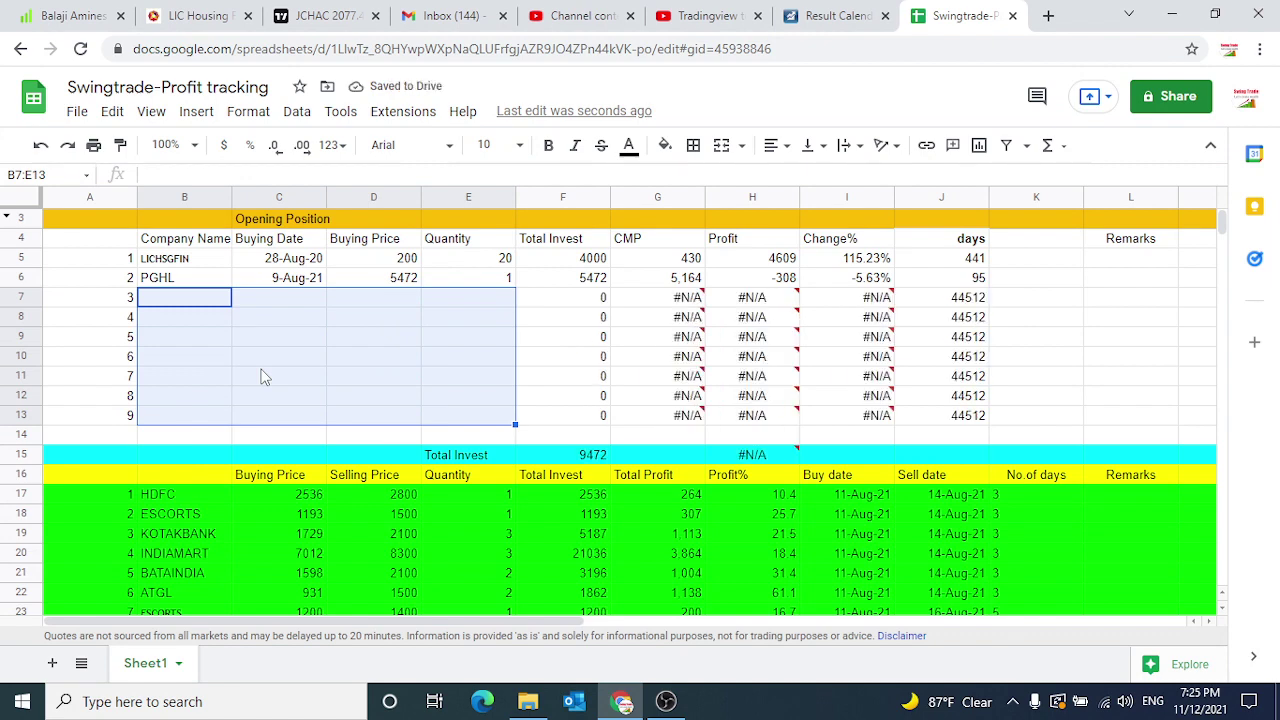
Clear the CMP, Profit and Change% formulas in G7:I13 for positions 3 to 9
key(Right)
key(Right)
key(Right)
key(Right)
key(Right)
key(Right)
key(Right)
key(Left)
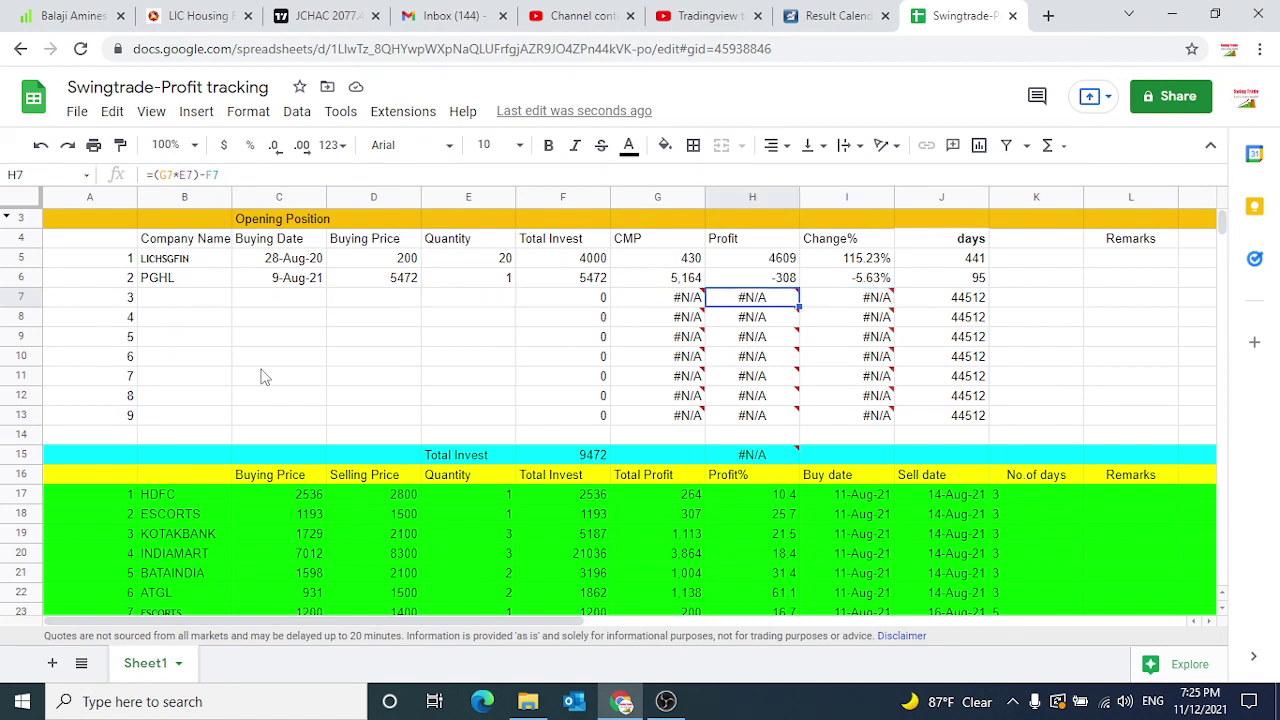
key(Left)
key(shift+Down)
key(shift+Down)
key(shift+Down)
key(shift+Down)
key(shift+Down)
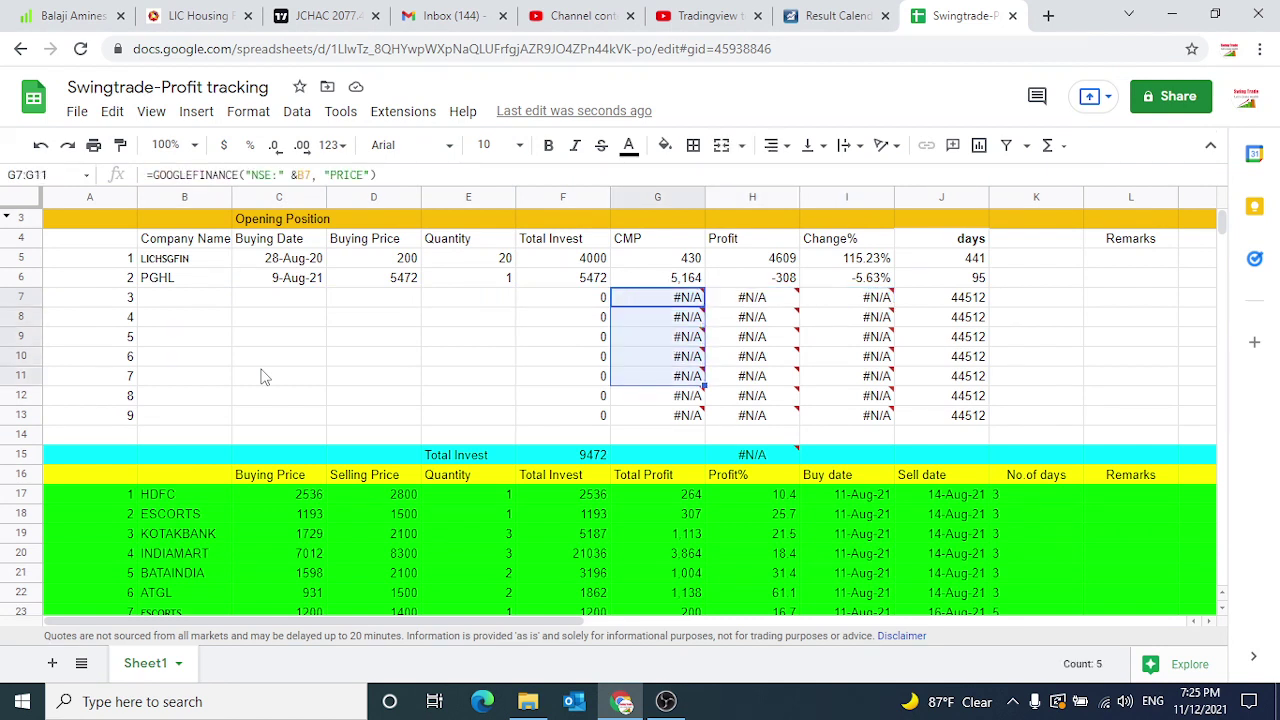
key(shift+Down)
key(shift+Right)
key(shift+Right)
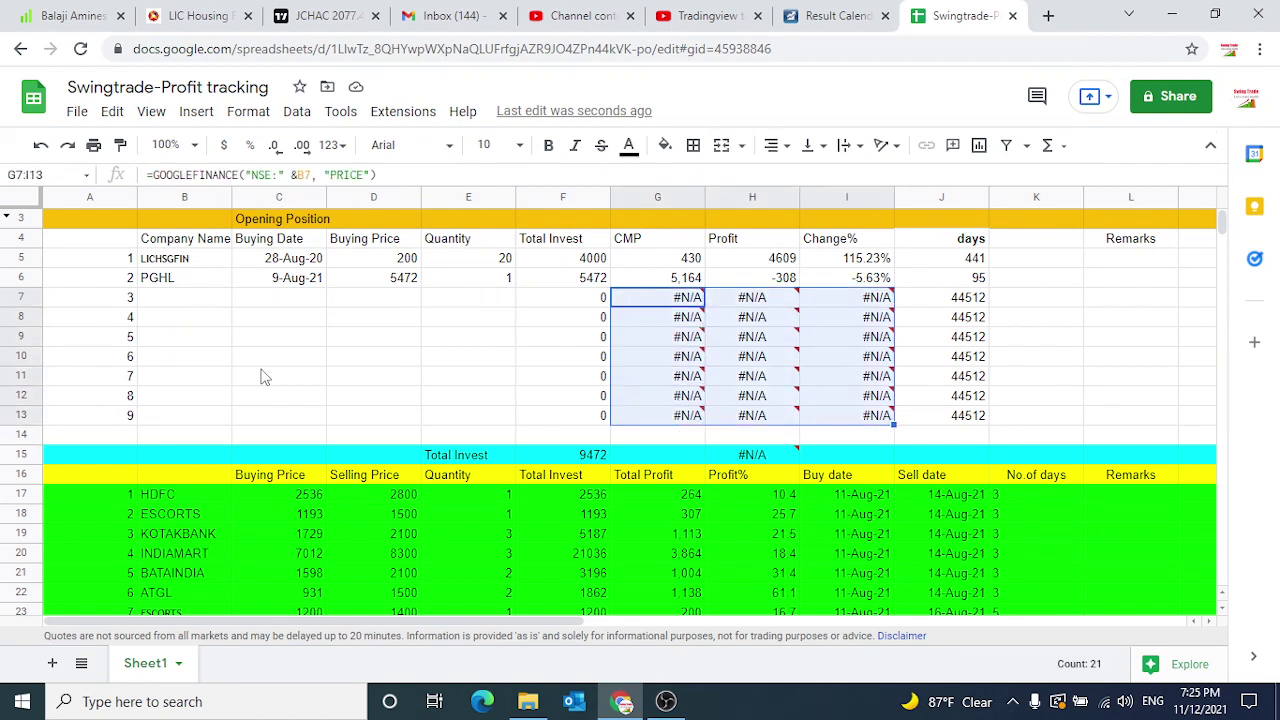
key(Delete)
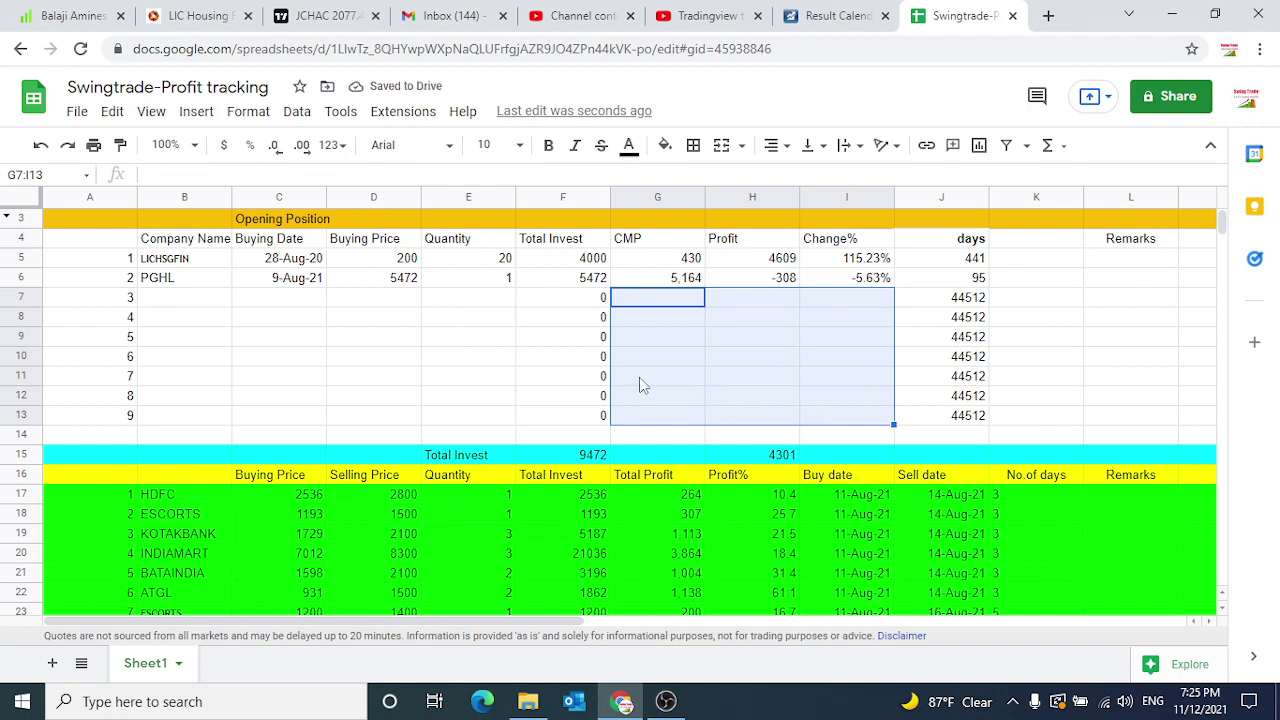
Undo the last two clearings in rows 7 to 13 and inspect the Total Invest sum formula in F15
key(ctrl+z)
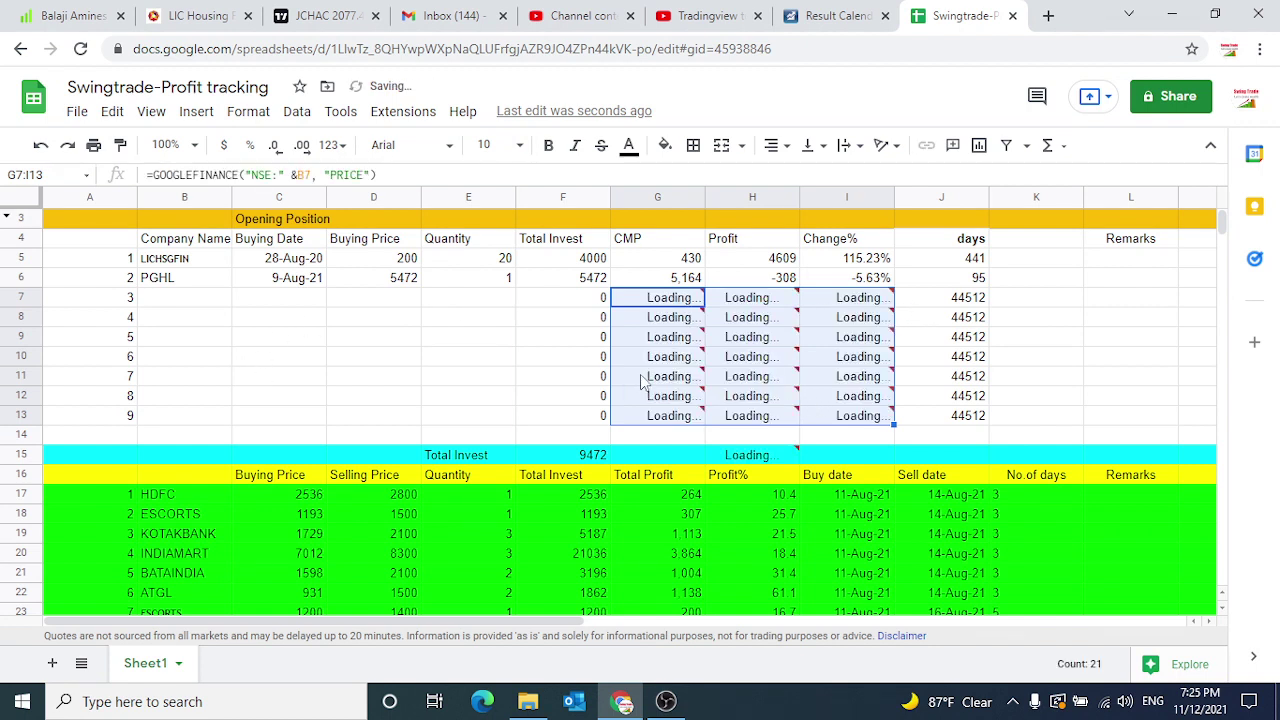
key(ctrl+z)
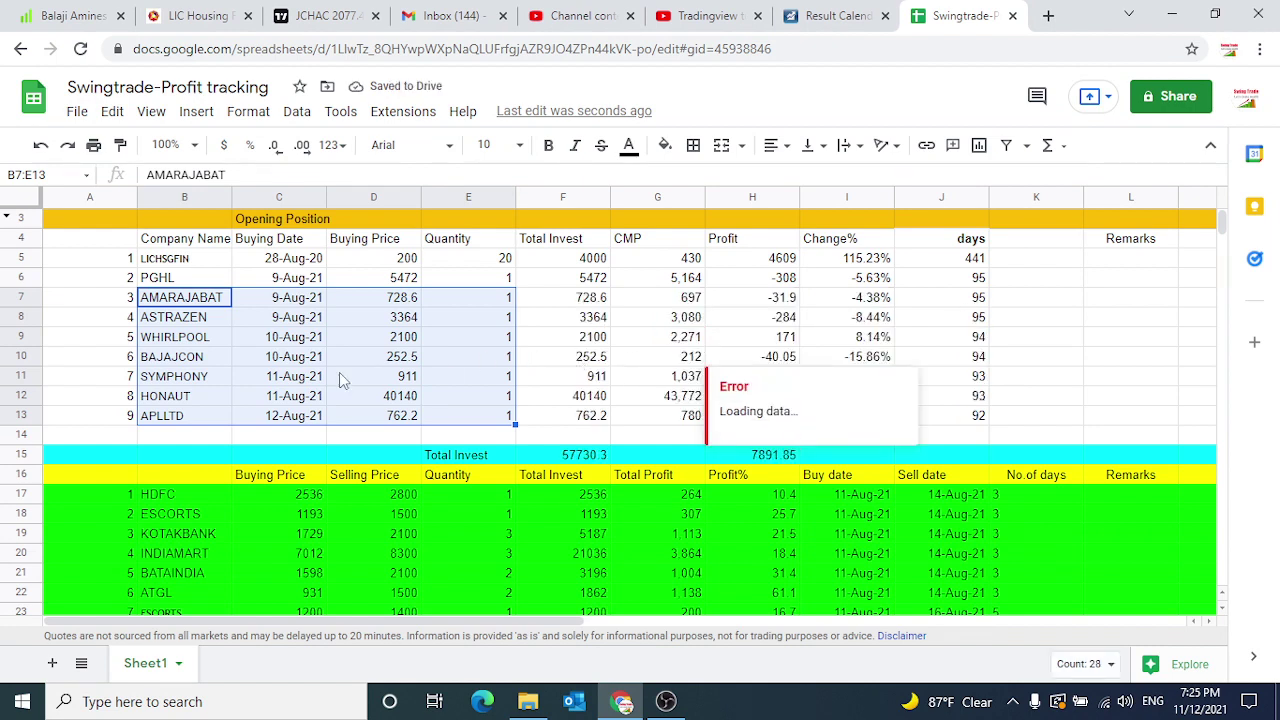
click(770, 457)
key(Left)
key(Left)
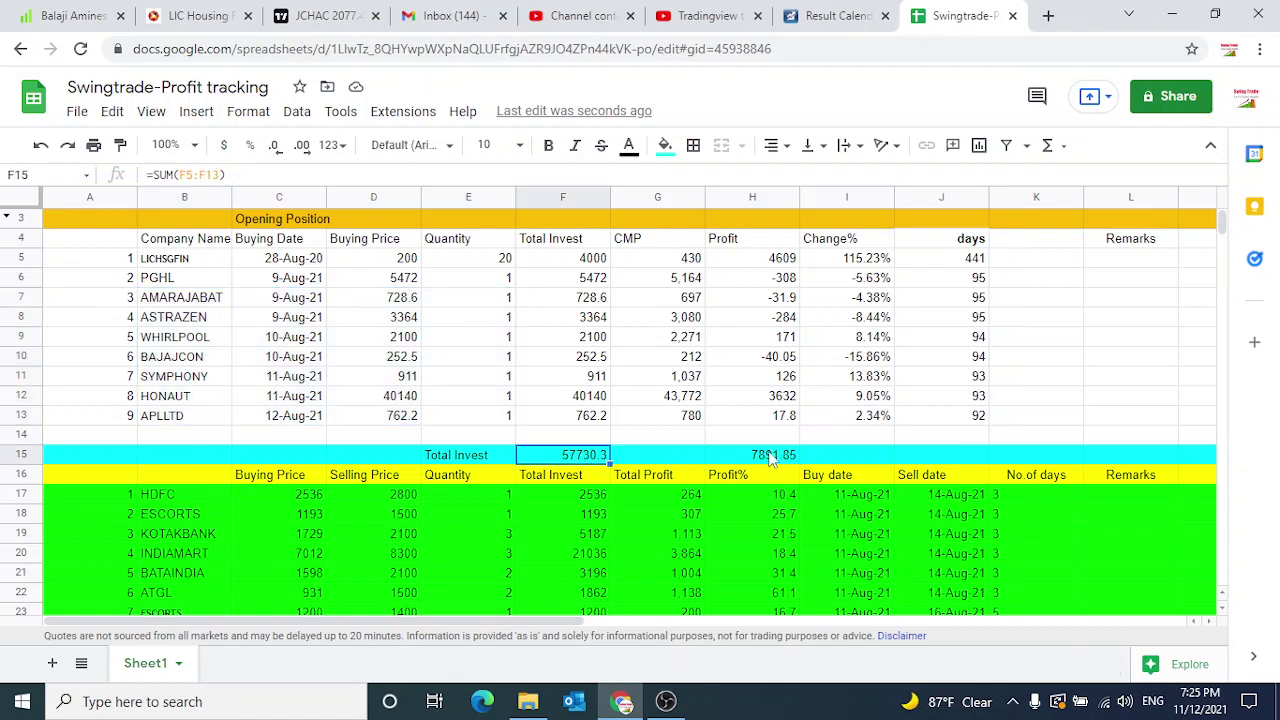
Insert one row above the orange Total row of the closed trades, directly below ICICIGI
scroll(770, 457, down, 2)
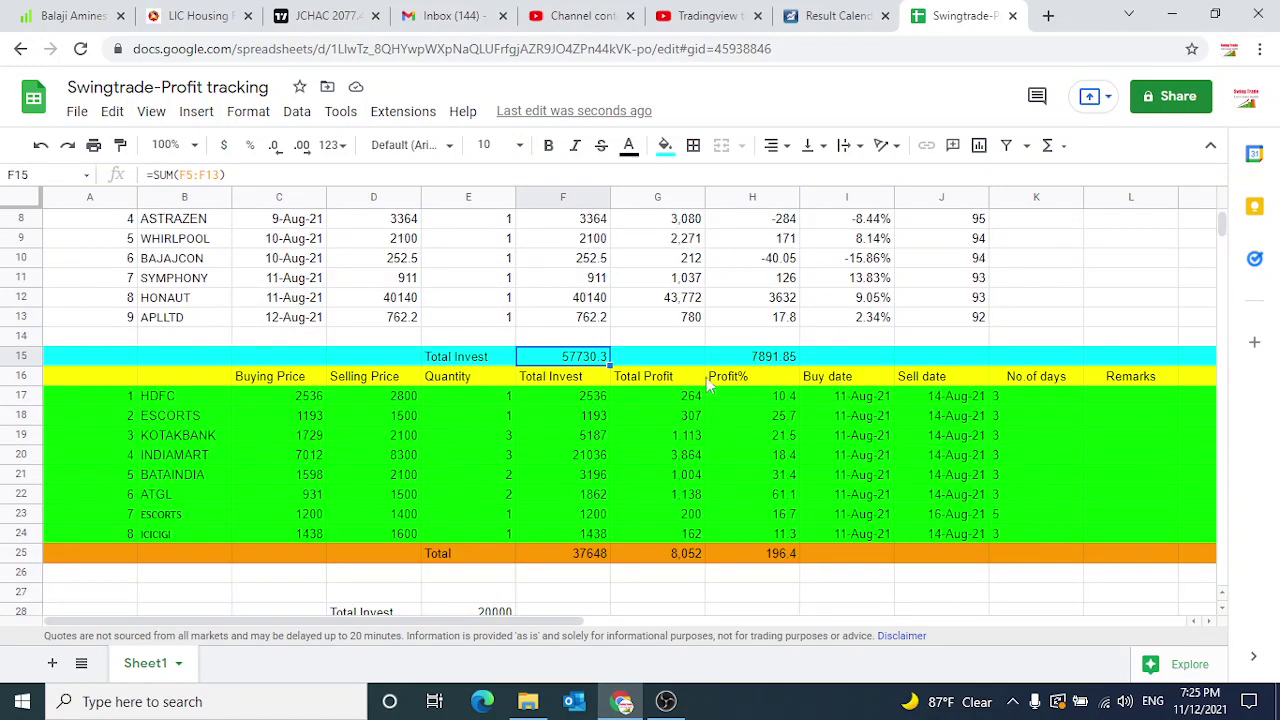
click(161, 318)
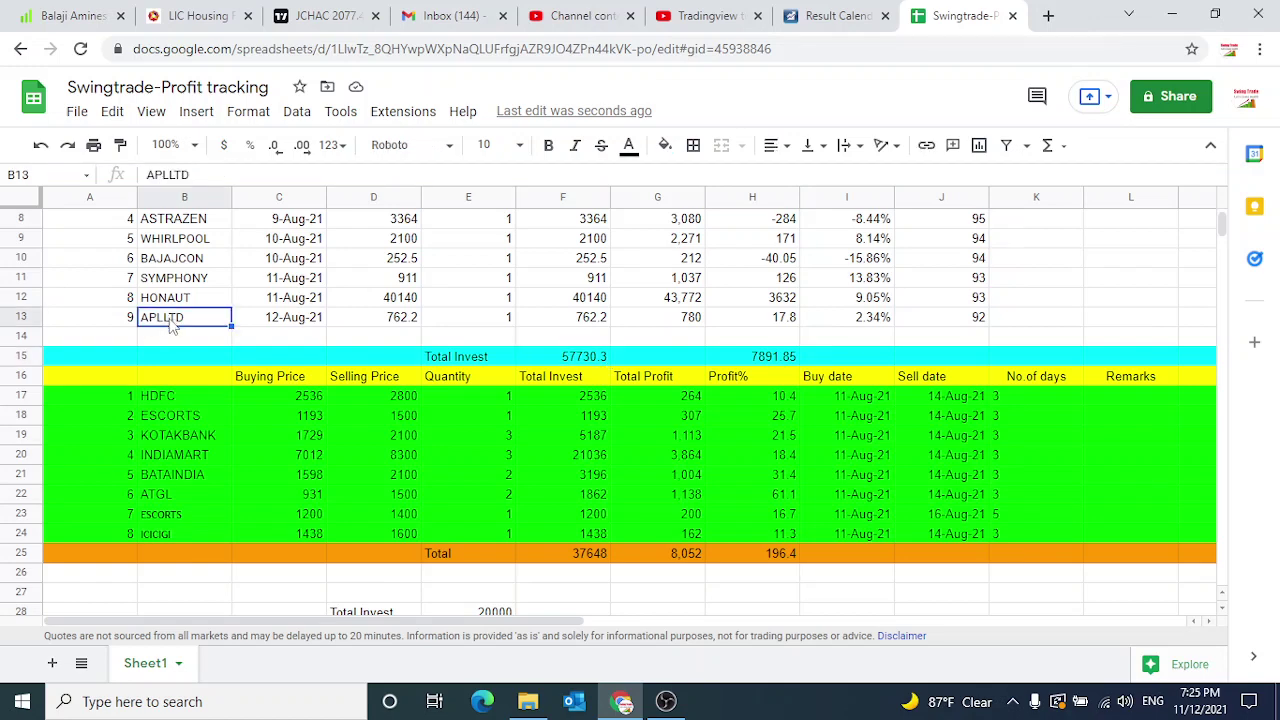
scroll(172, 310, up, 2)
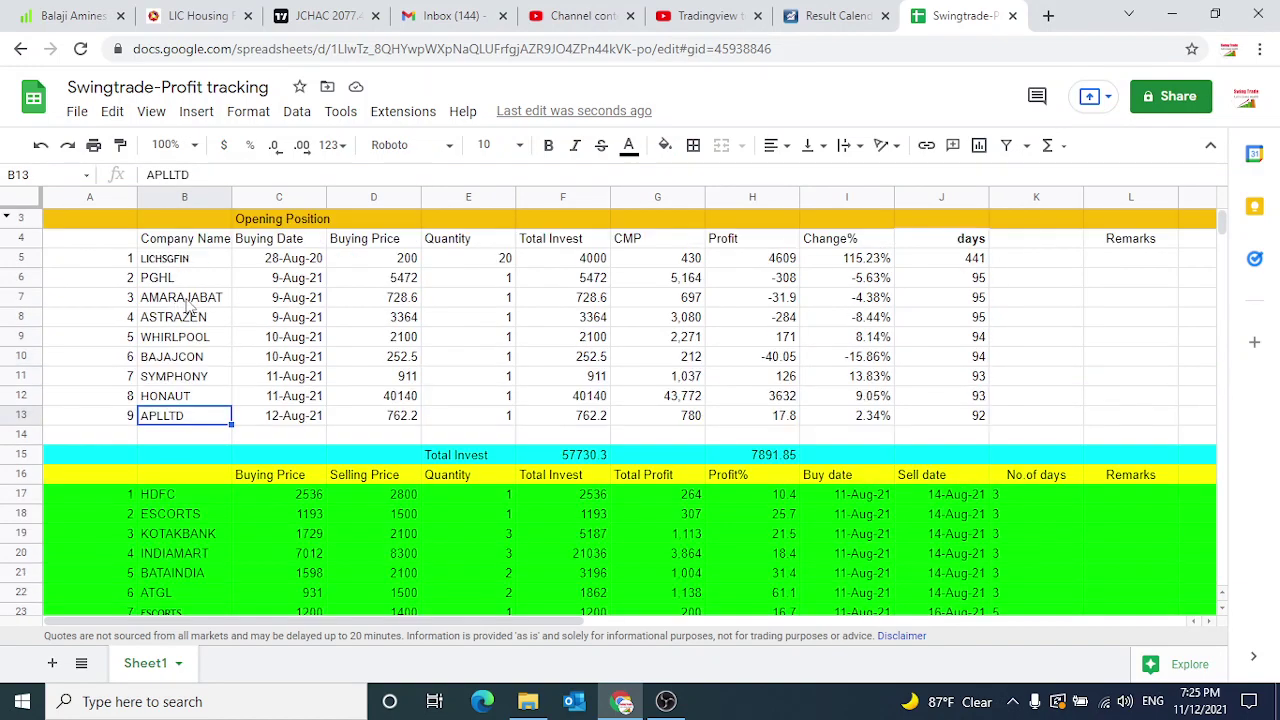
scroll(186, 305, down, 2)
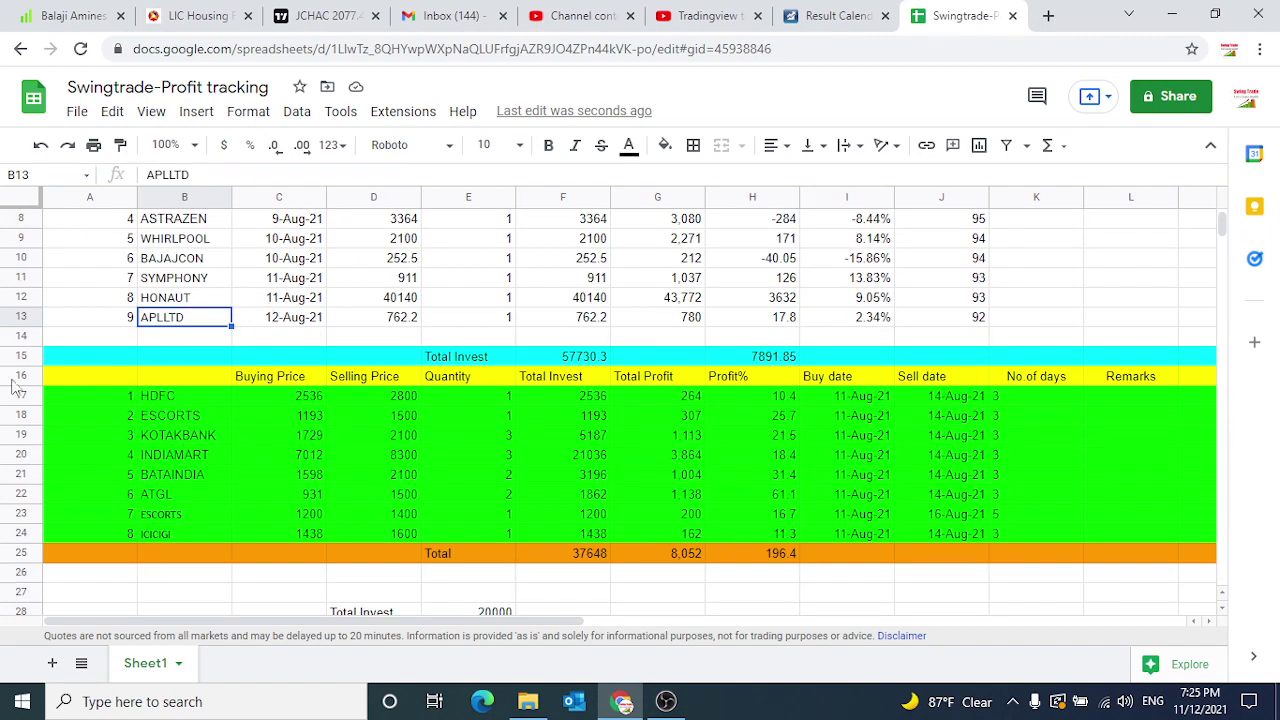
click(18, 556)
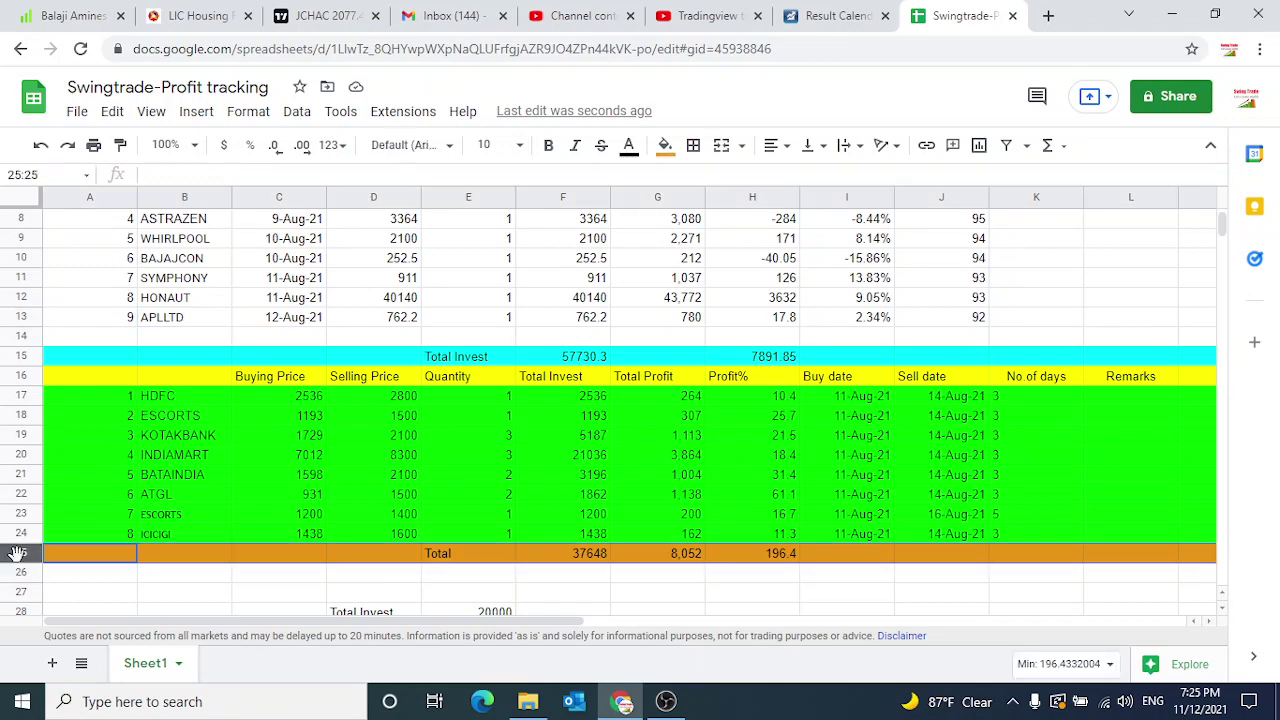
right_click(18, 556)
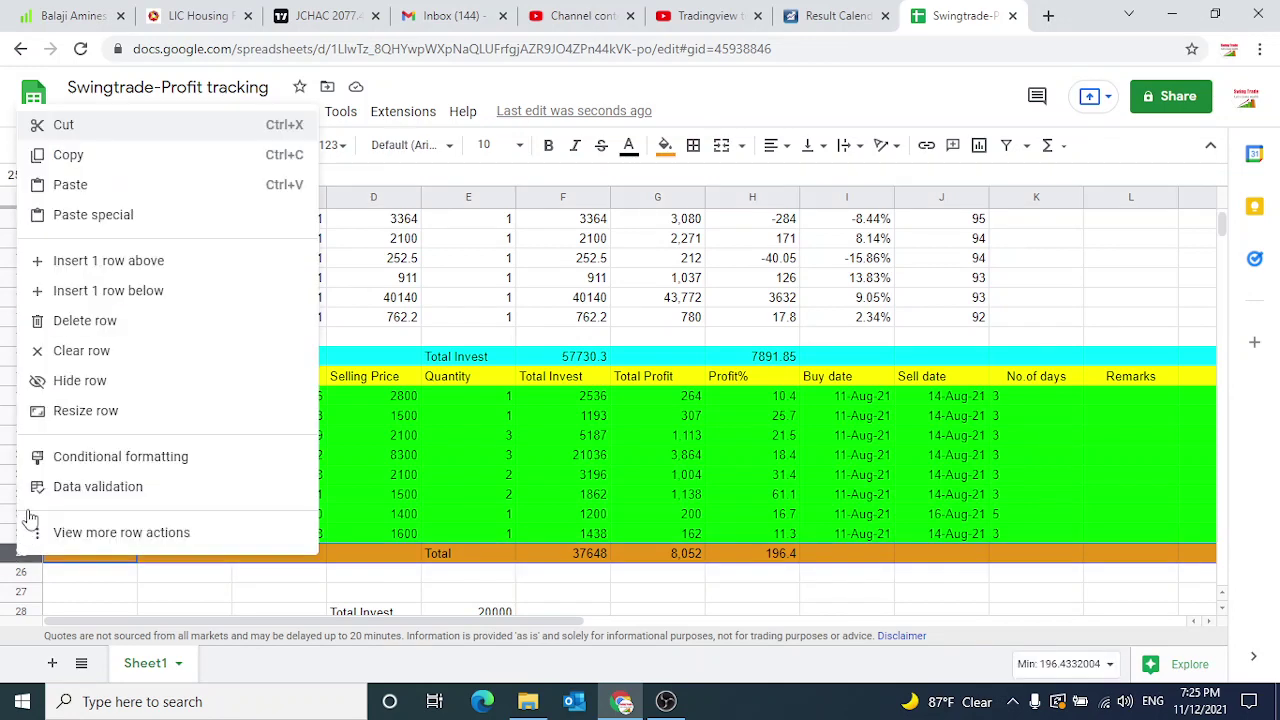
click(70, 262)
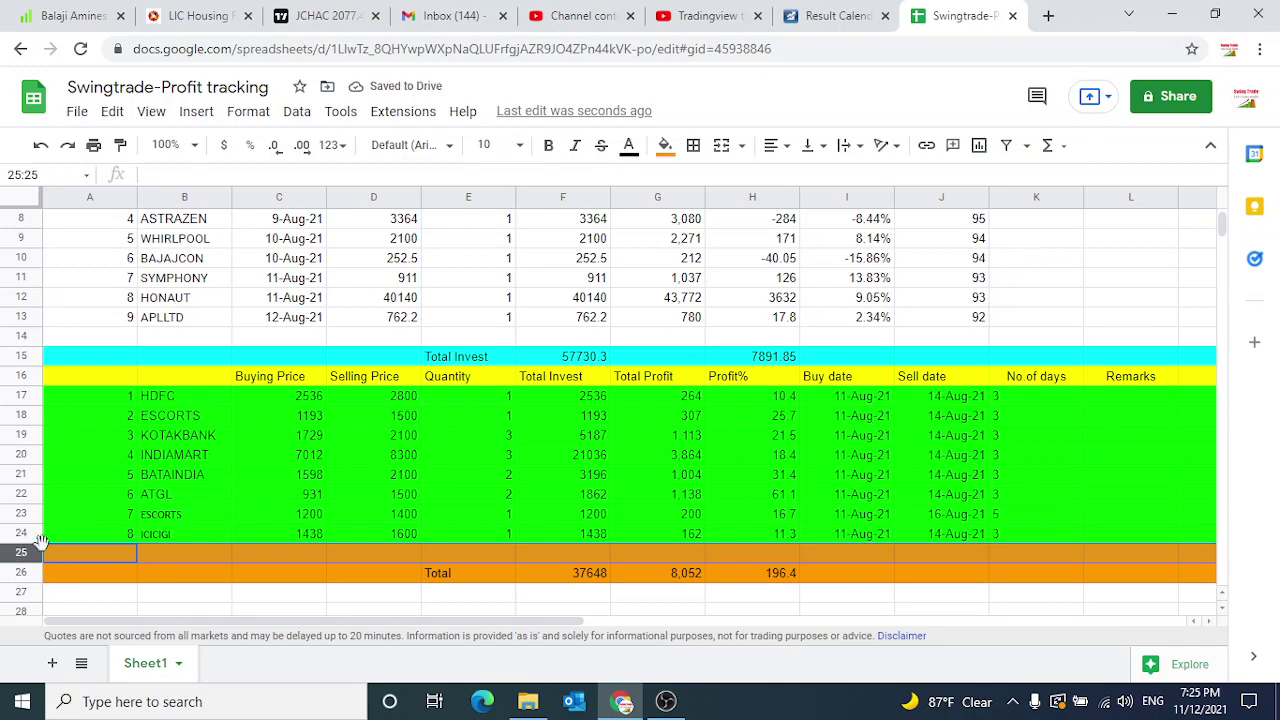
Fill the new row 25 with the same bright green as the closed trades above it
click(665, 145)
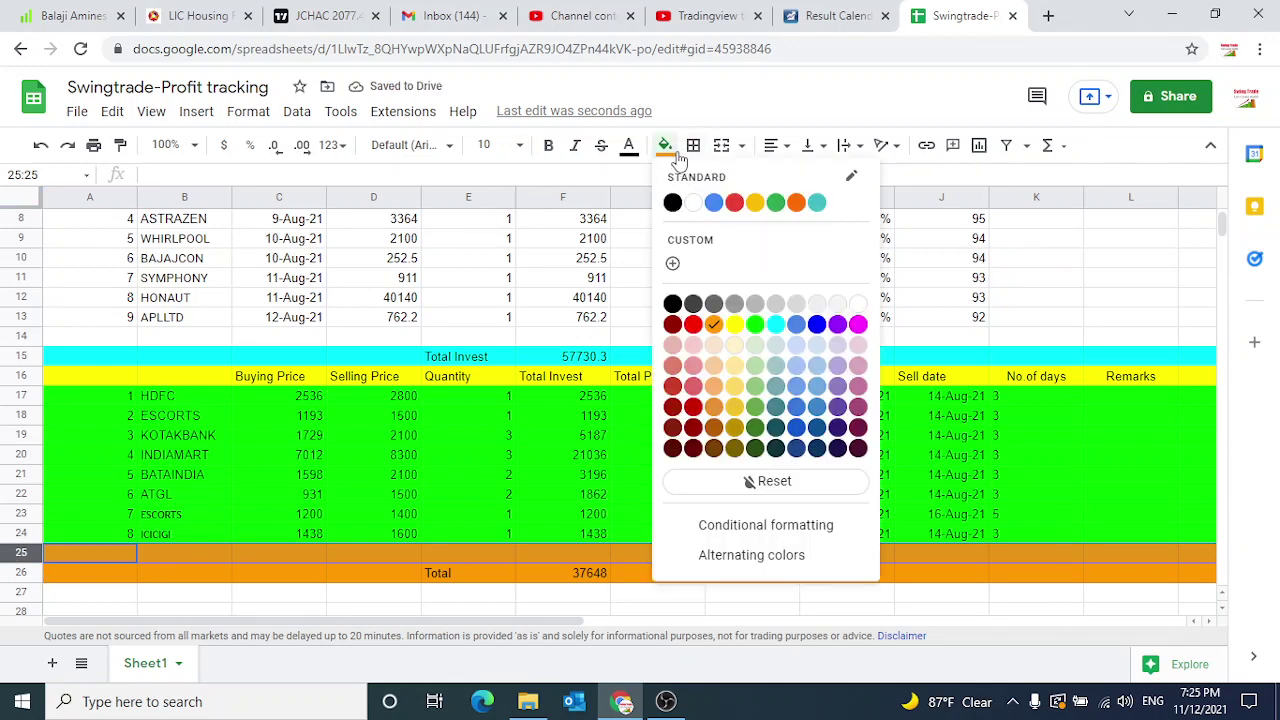
click(754, 324)
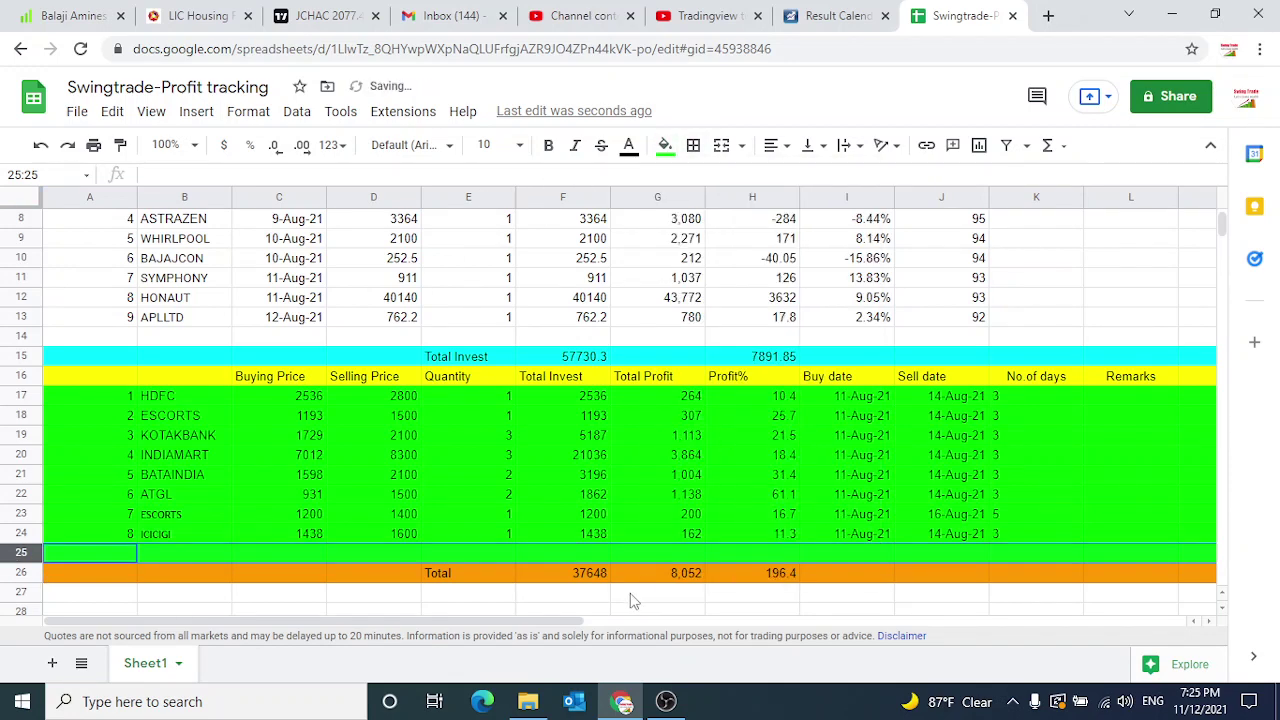
click(600, 594)
Try copying the APLLTD position's cells B13:F13 into row 25 starting at B25, and undo the paste
click(165, 320)
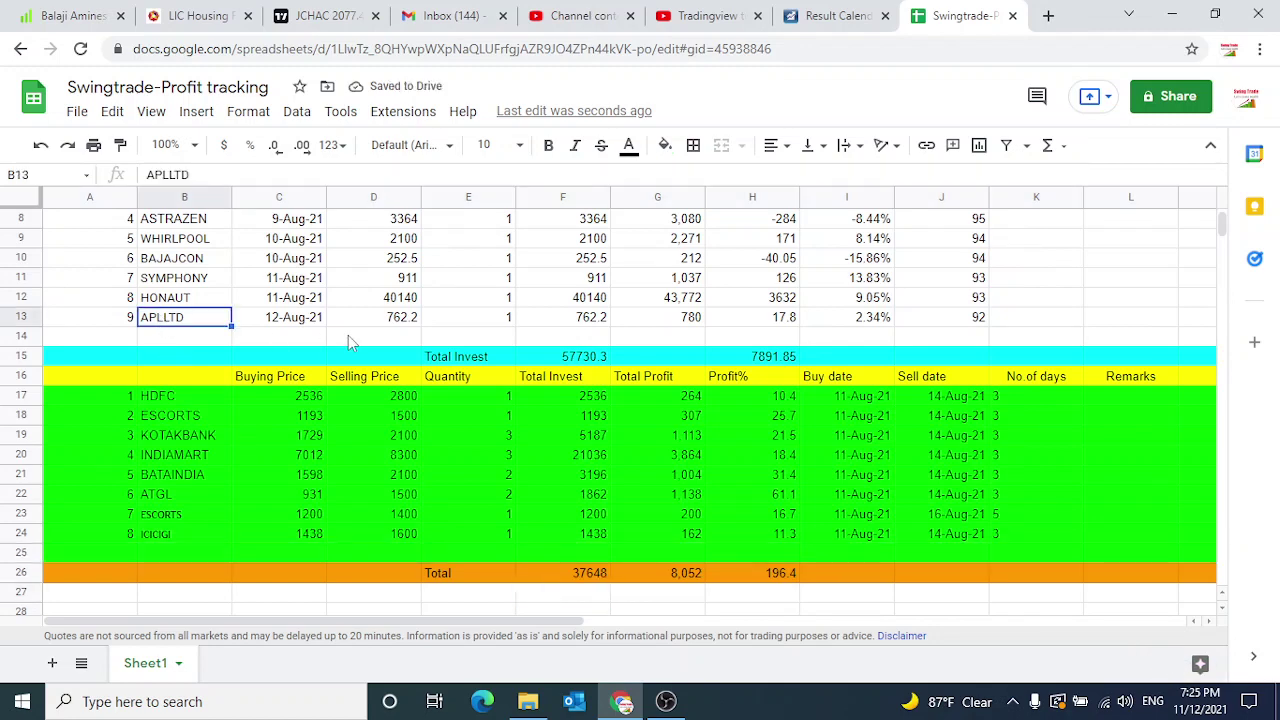
key(shift+Right)
key(shift+Right)
key(shift+Right)
key(shift+Right)
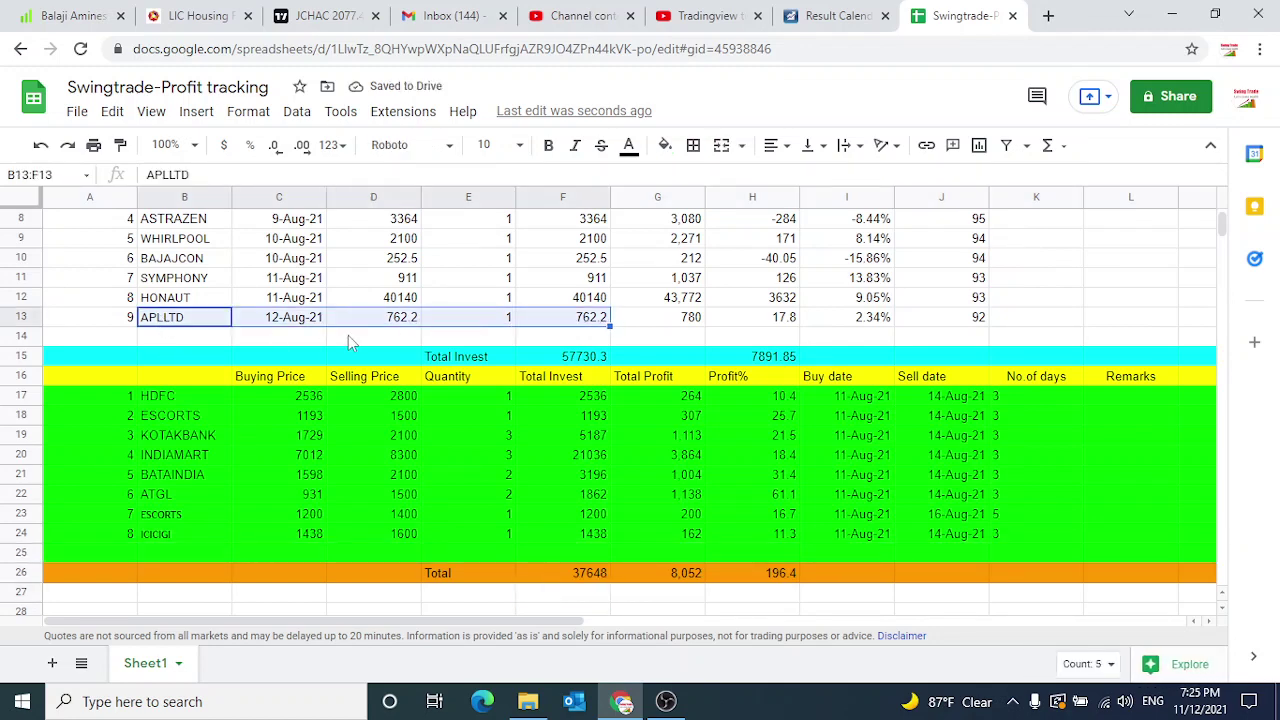
key(shift+Left)
key(shift+Right)
key(ctrl+c)
click(165, 553)
key(ctrl+v)
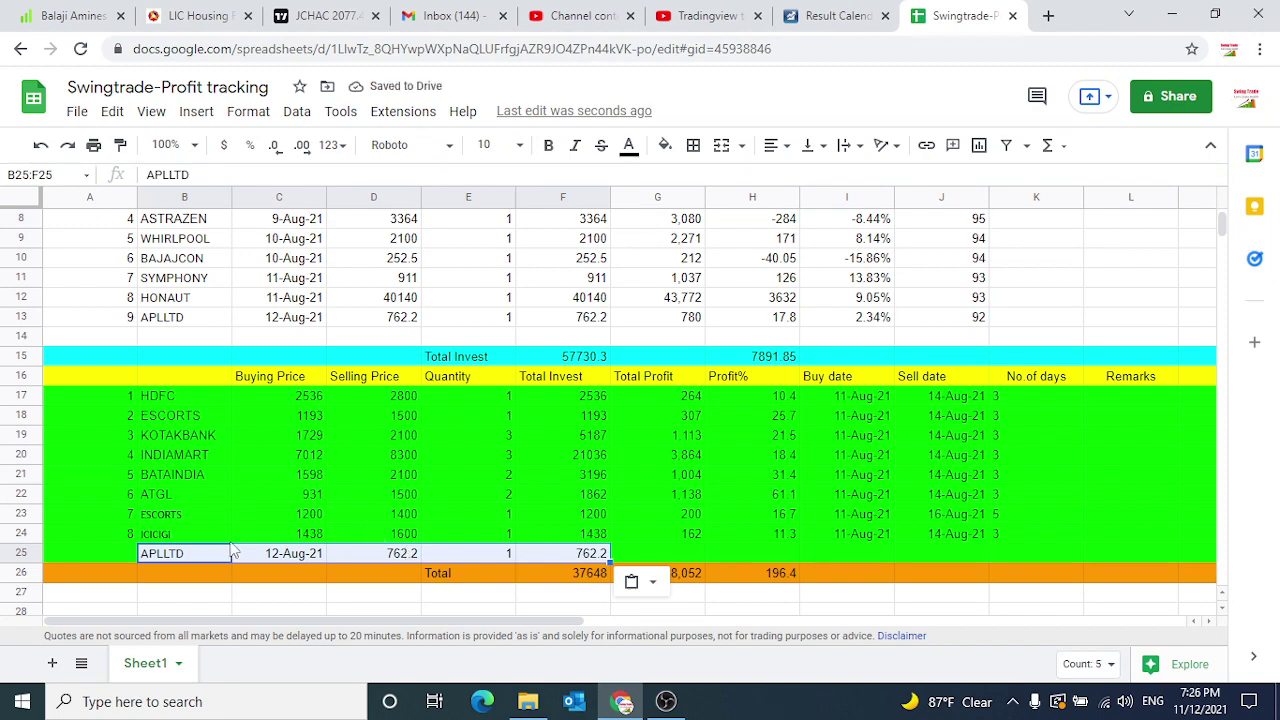
click(222, 549)
key(ctrl+z)
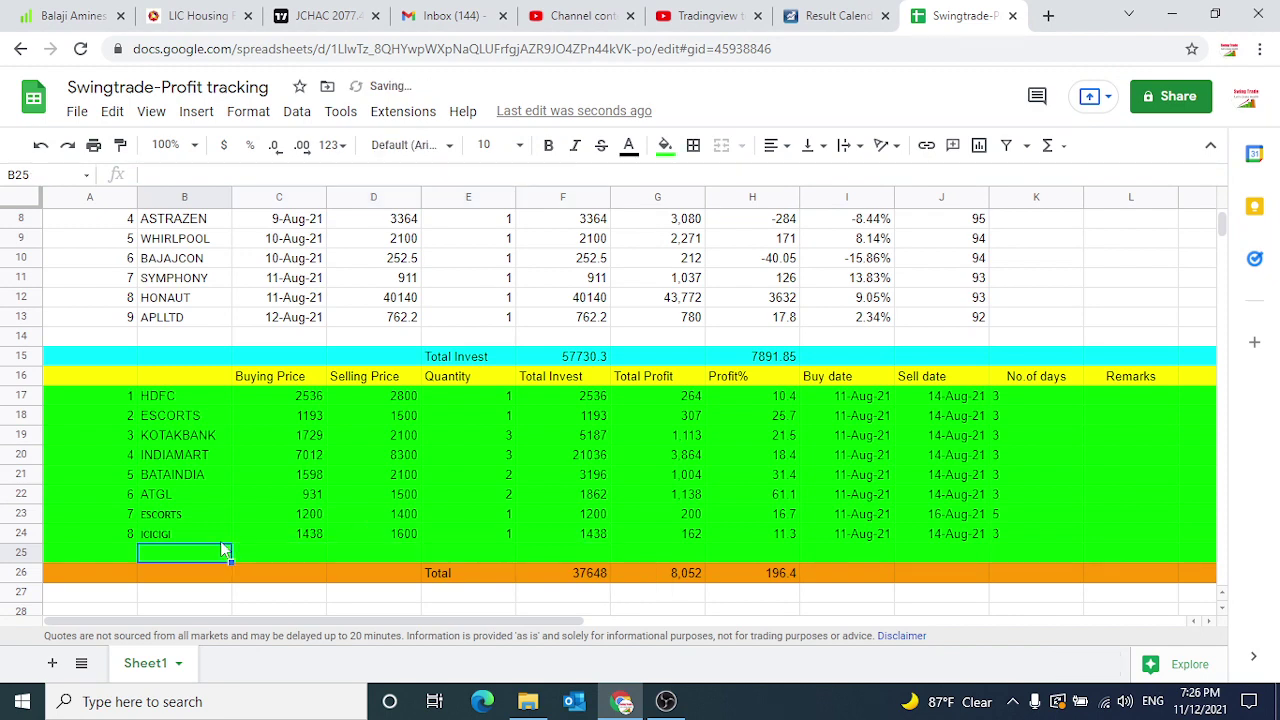
Copy only the company name APLLTD from B13 into B25 of the closed trades
click(174, 318)
key(ctrl+c)
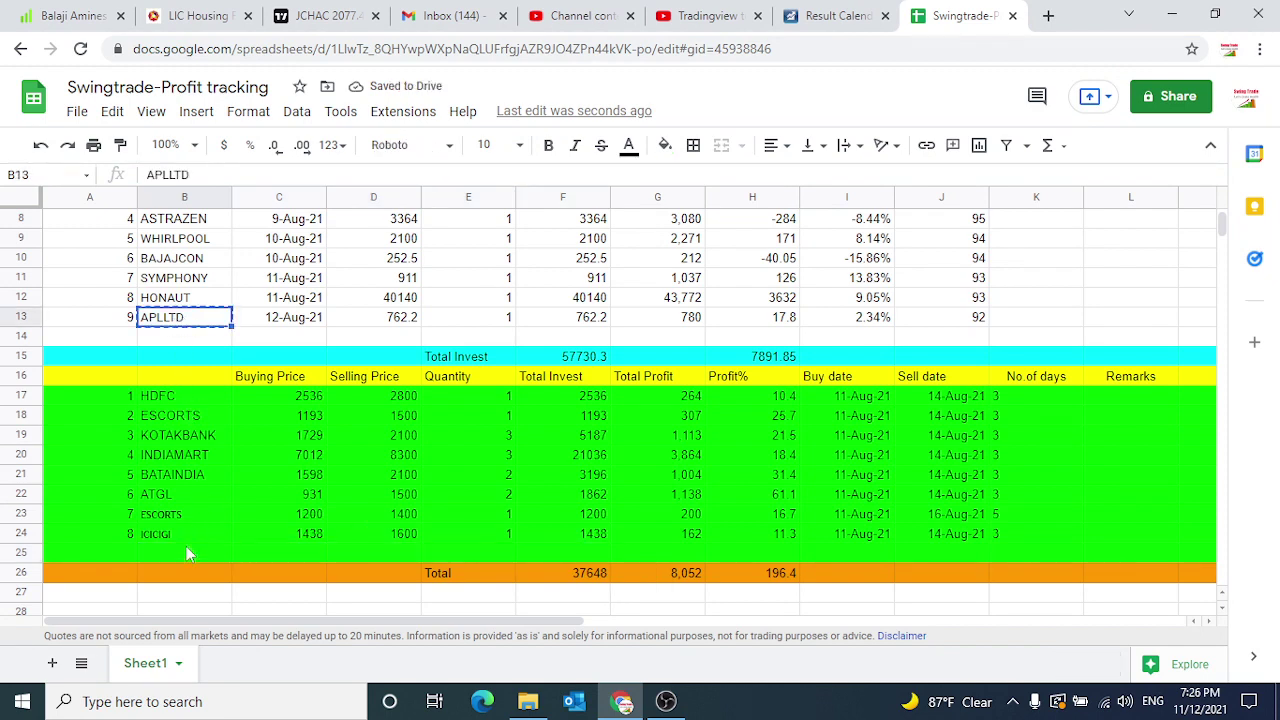
click(186, 551)
key(ctrl+v)
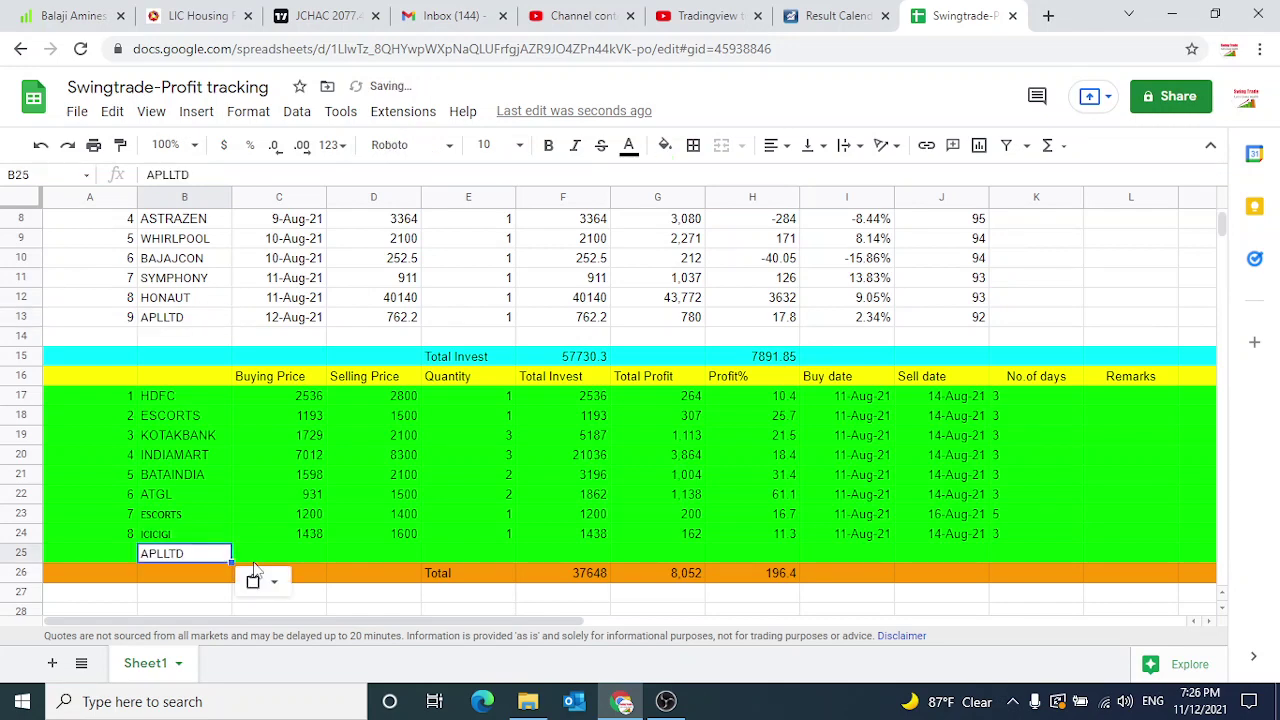
Enter APLLTD's buying price 762.2, selling price 780 and quantity 10 in C25:E25
click(301, 552)
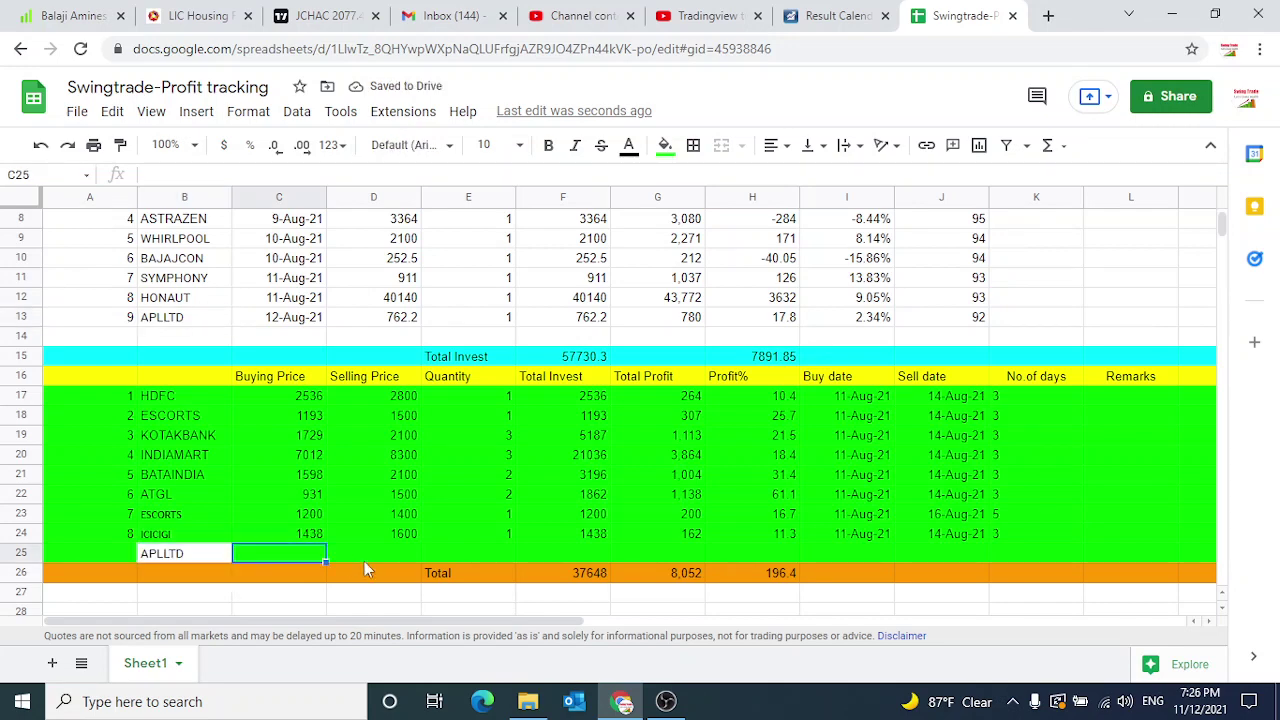
text(762.2)
key(Tab)
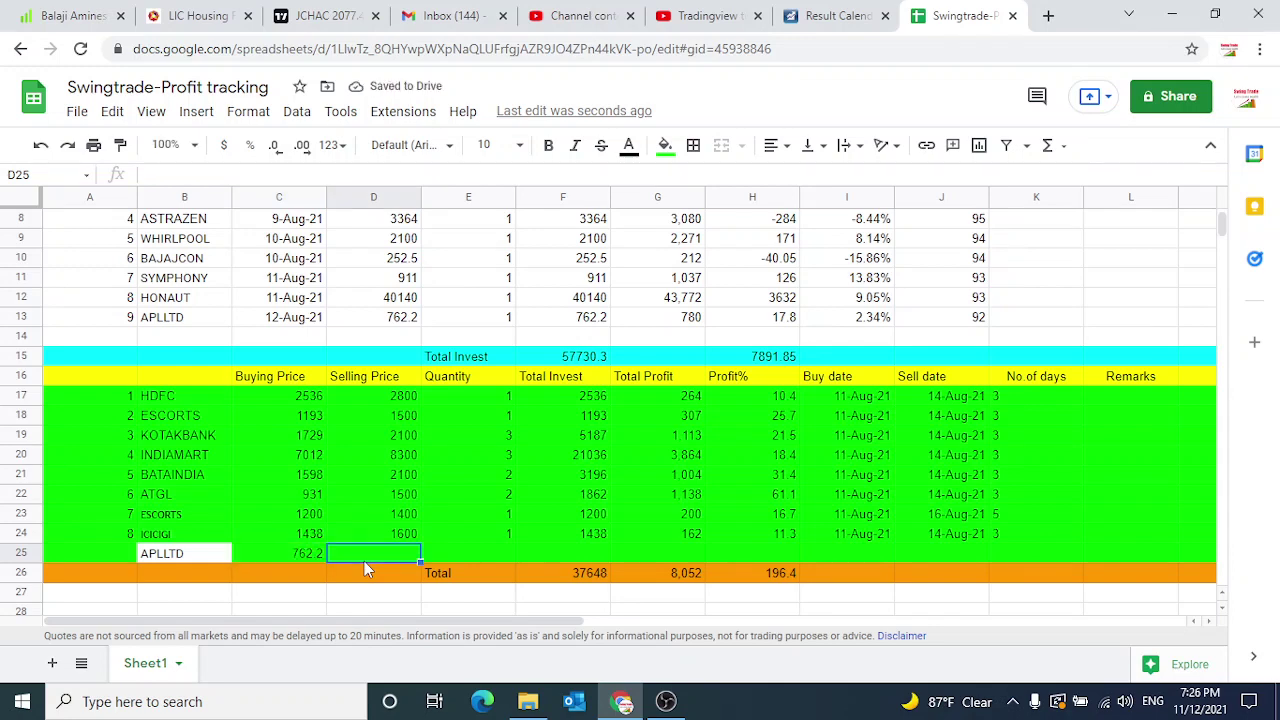
text(780)
key(Tab)
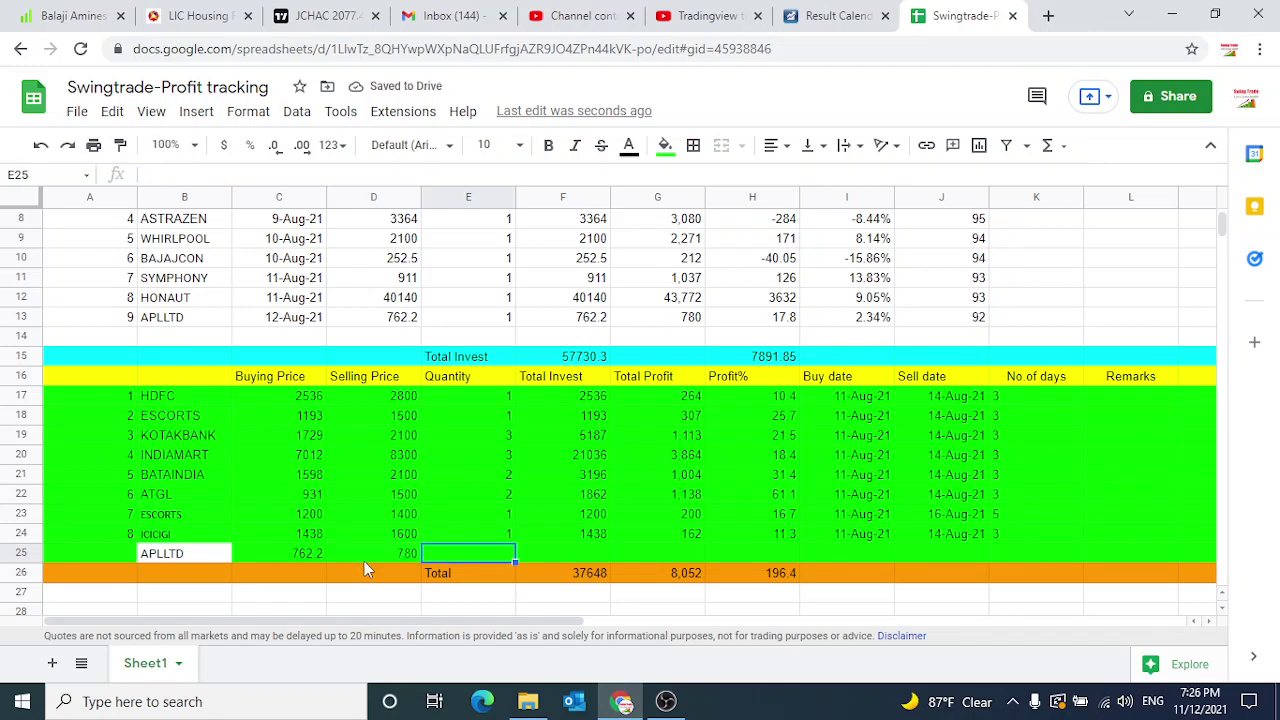
text(10)
key(Tab)
Copy the Total Invest and Total Profit formulas from row 24 into F25 and G25 for APLLTD
key(Up)
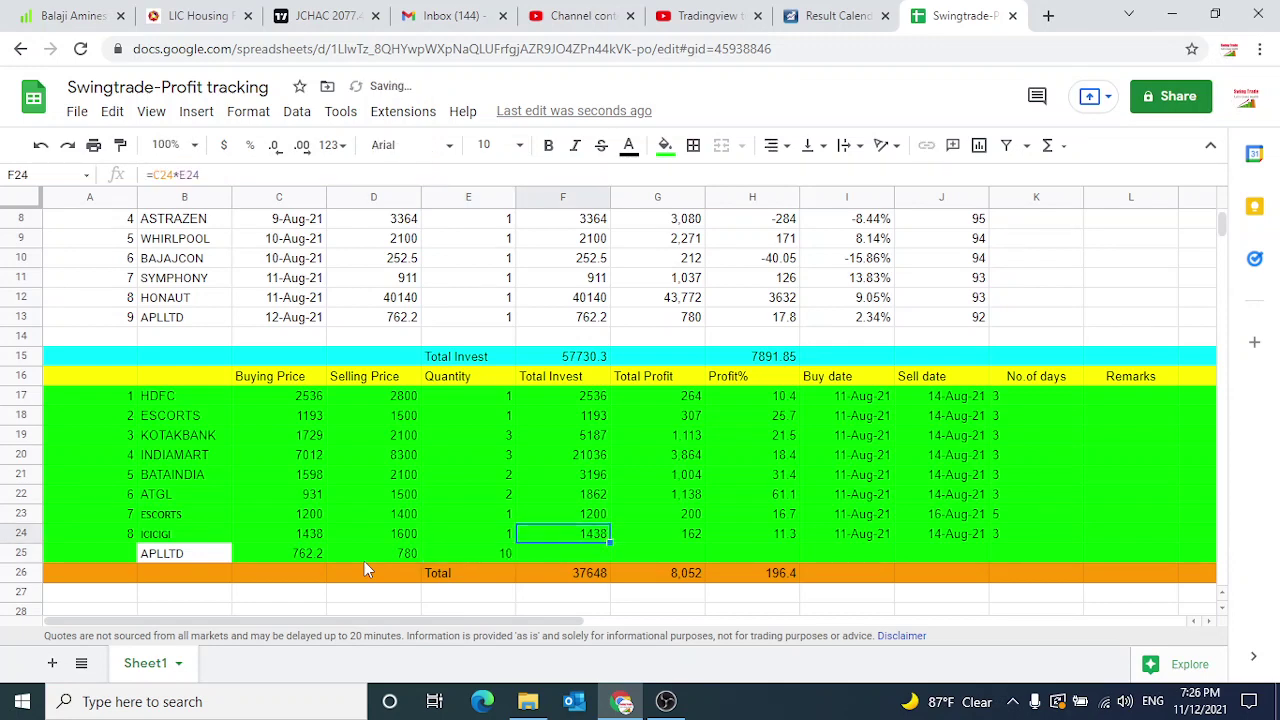
key(ctrl+c)
key(Down)
key(ctrl+v)
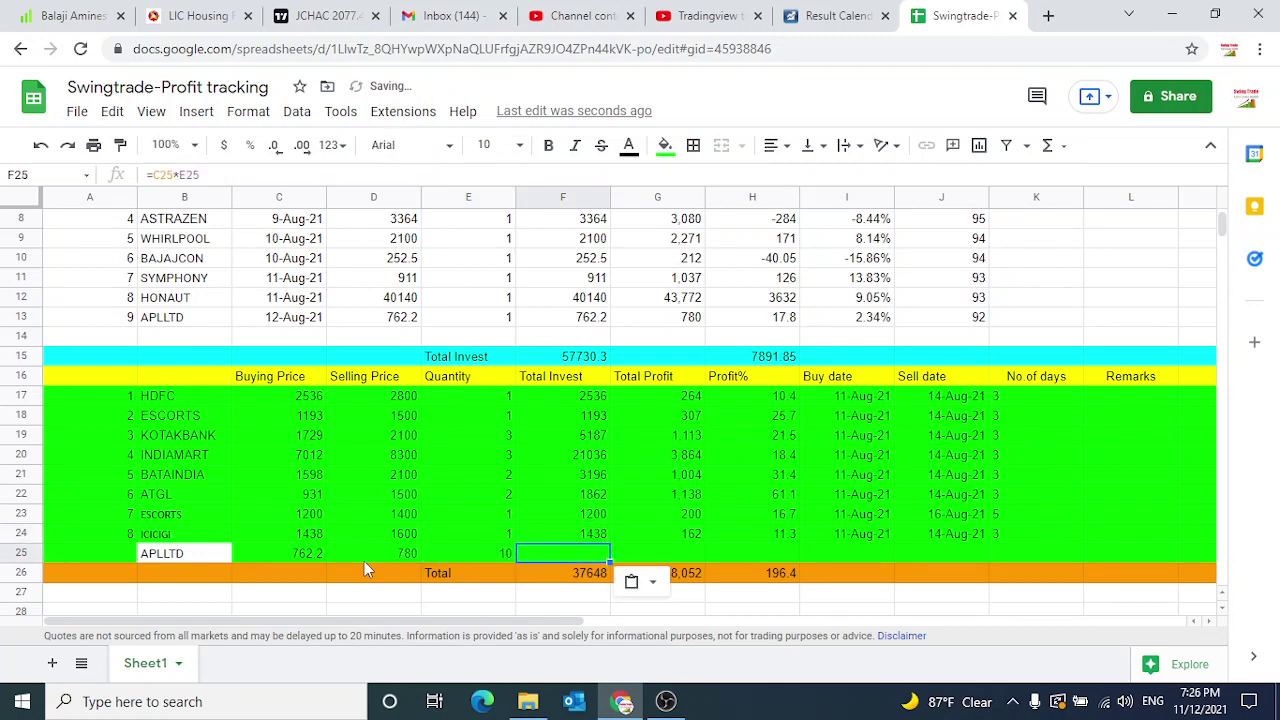
key(Right)
key(Up)
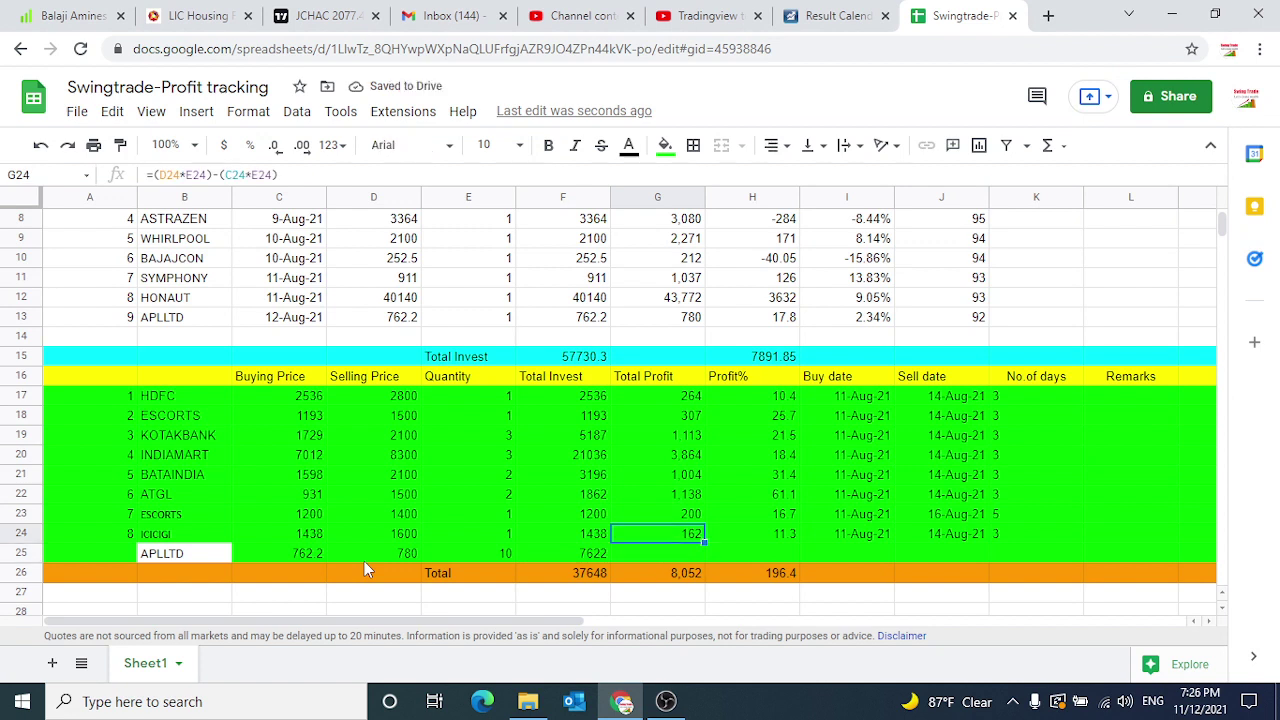
key(Down)
key(ctrl+v)
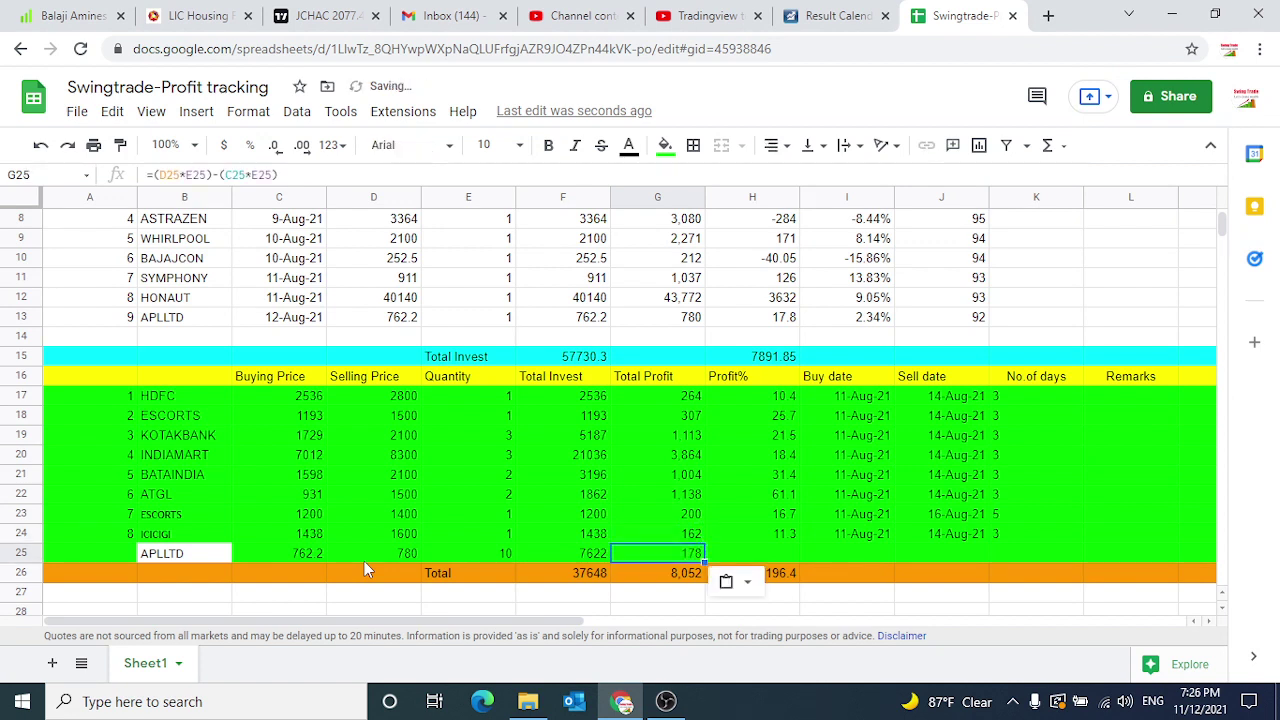
Copy the Profit% formula from H24 into H25 for APLLTD
key(Right)
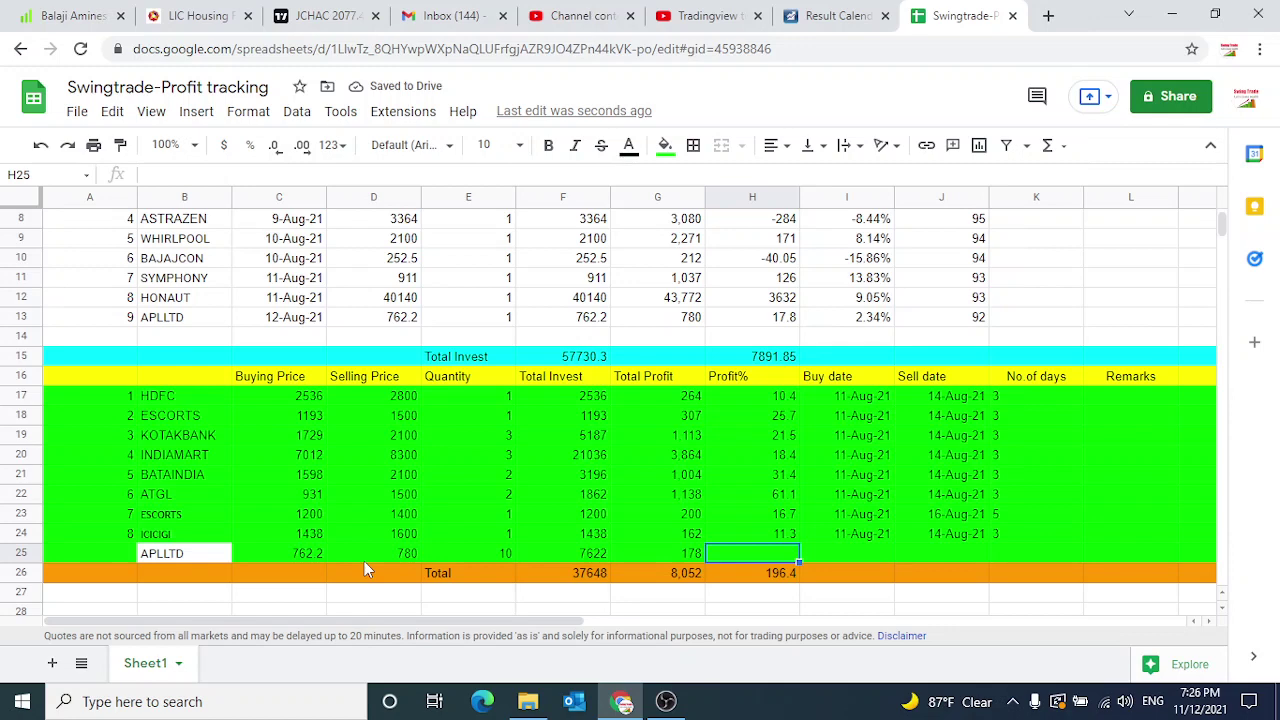
key(Up)
key(ctrl+c)
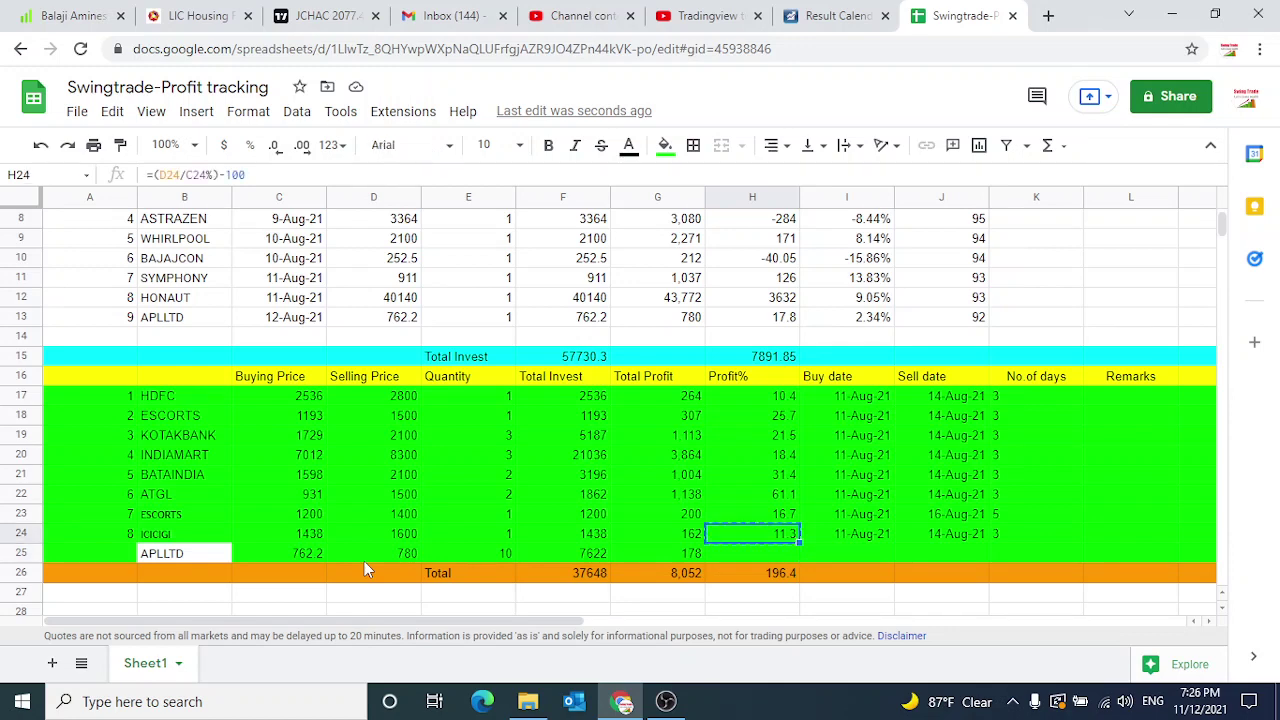
key(Down)
key(ctrl+v)
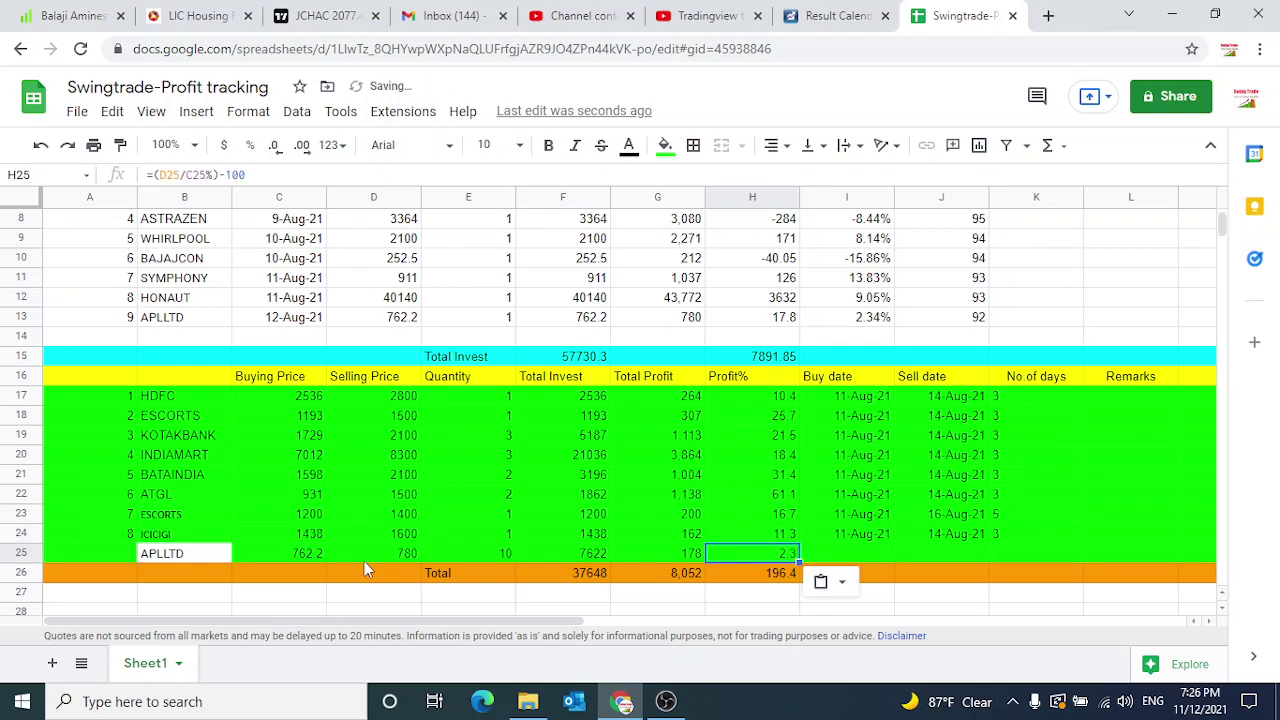
Fill APLLTD's buy date in I25 from the row above and set it to 2-Nov-21
key(Right)
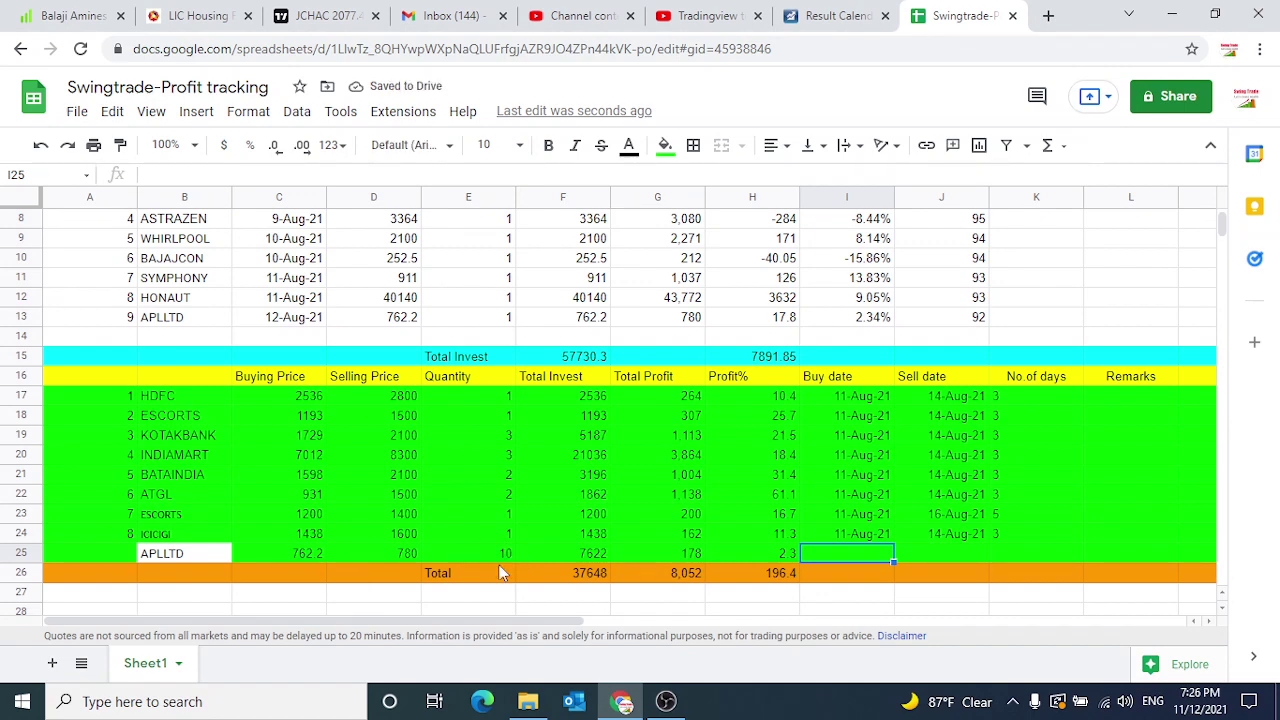
key(ctrl+d)
double_click(860, 556)
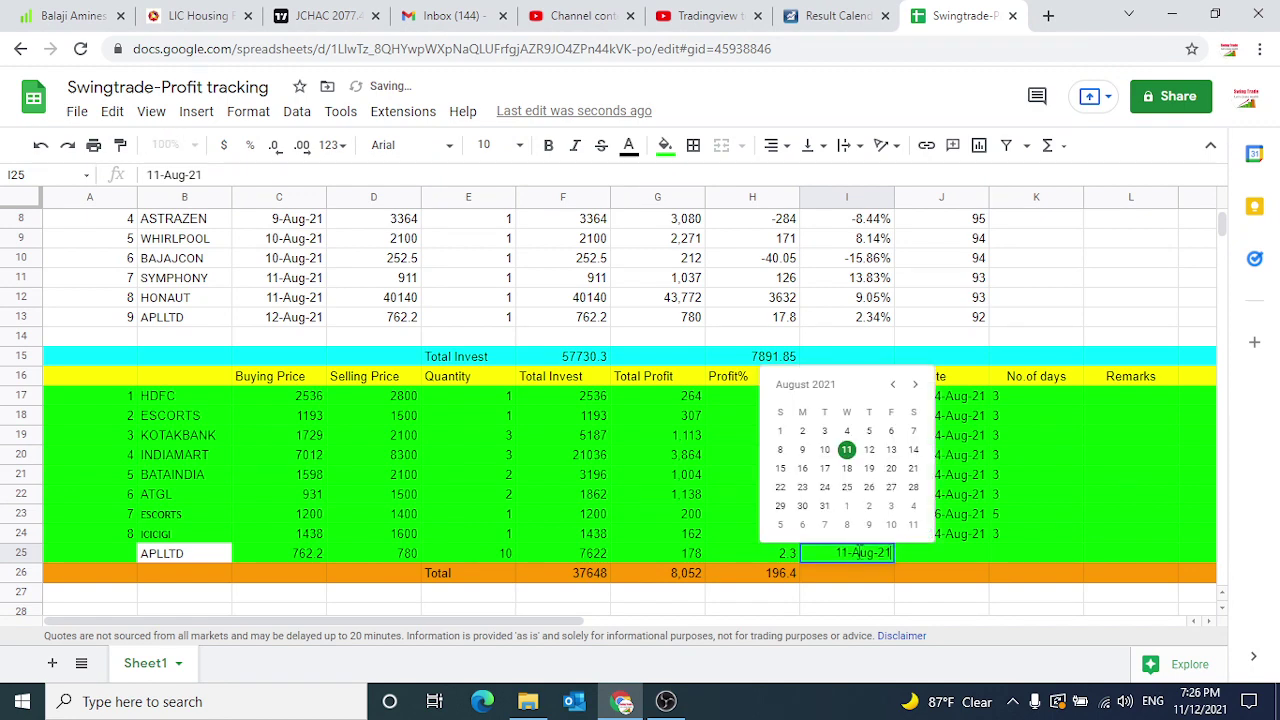
click(918, 387)
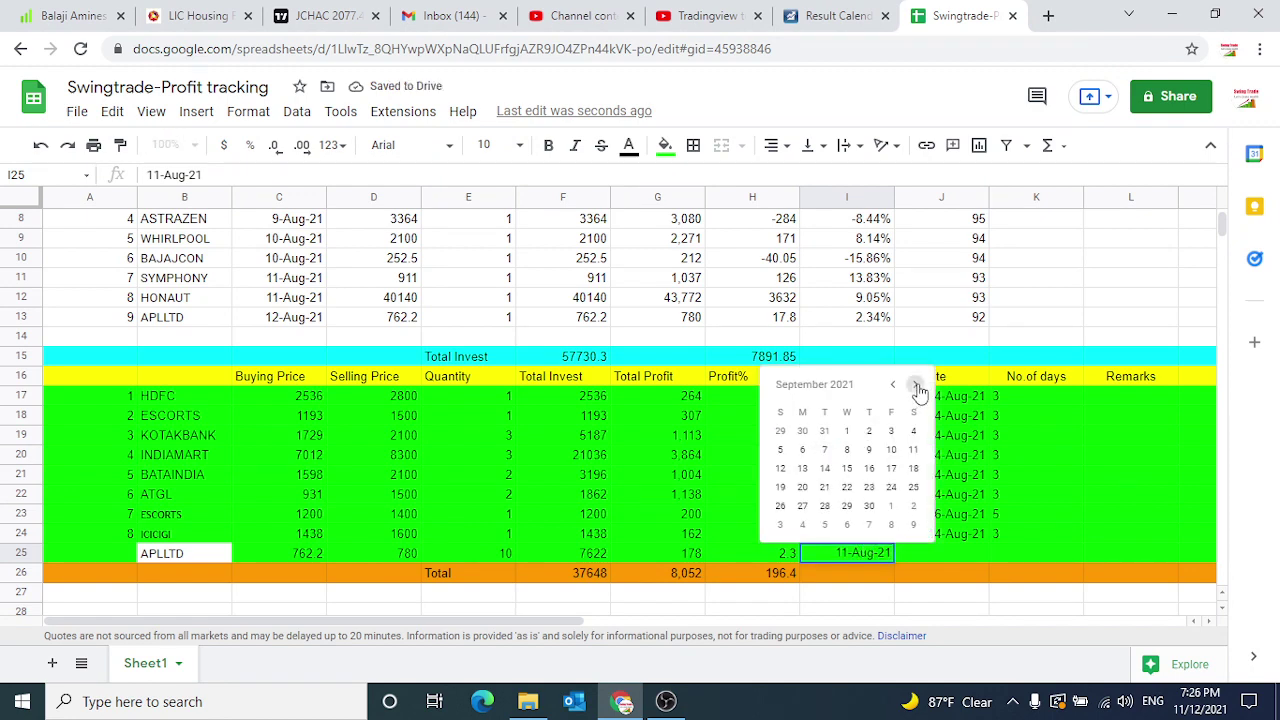
click(918, 387)
click(918, 387)
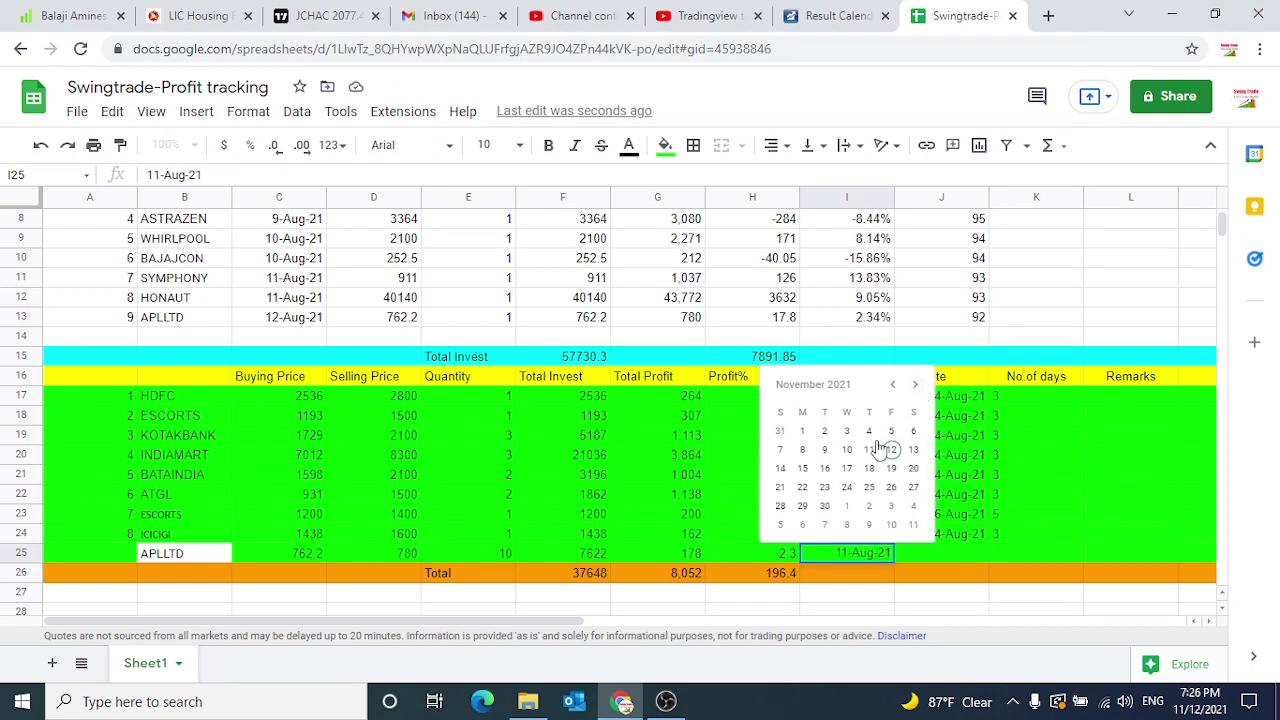
click(825, 432)
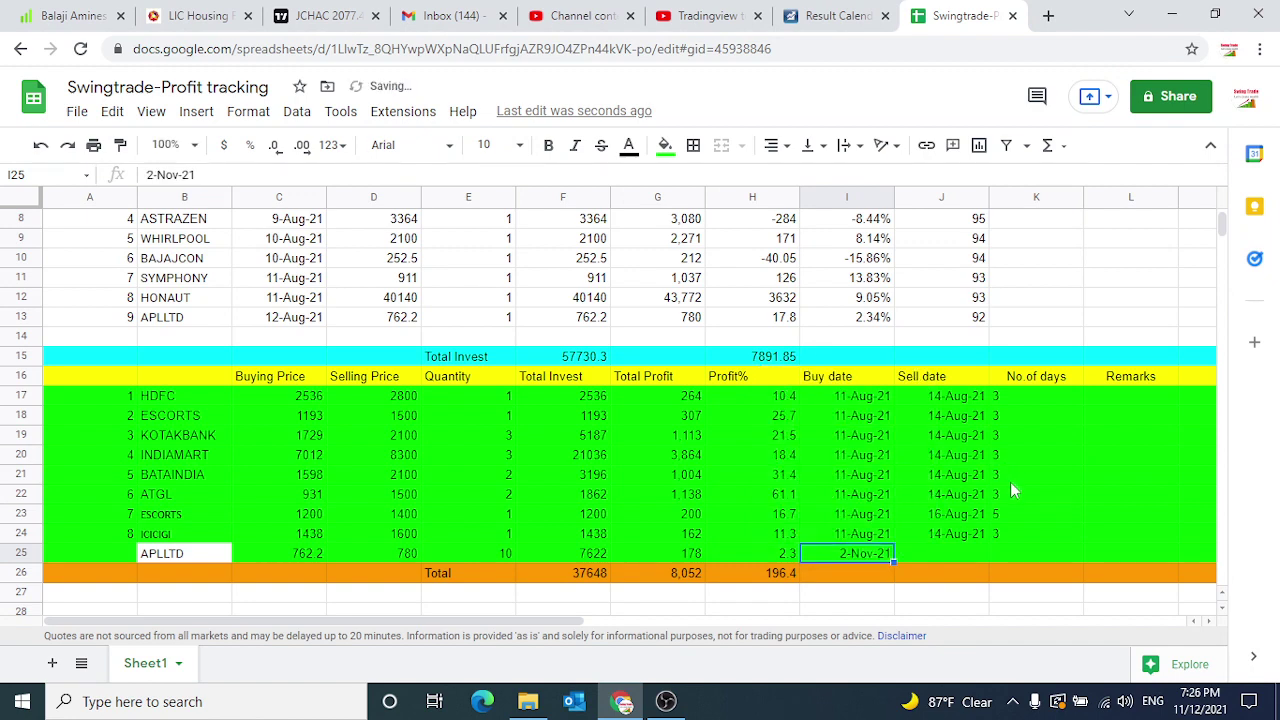
Set APLLTD's sell date in J25 to 12-Nov-21 and copy the No.of days formula from K24 into K25
click(959, 556)
key(ctrl+v)
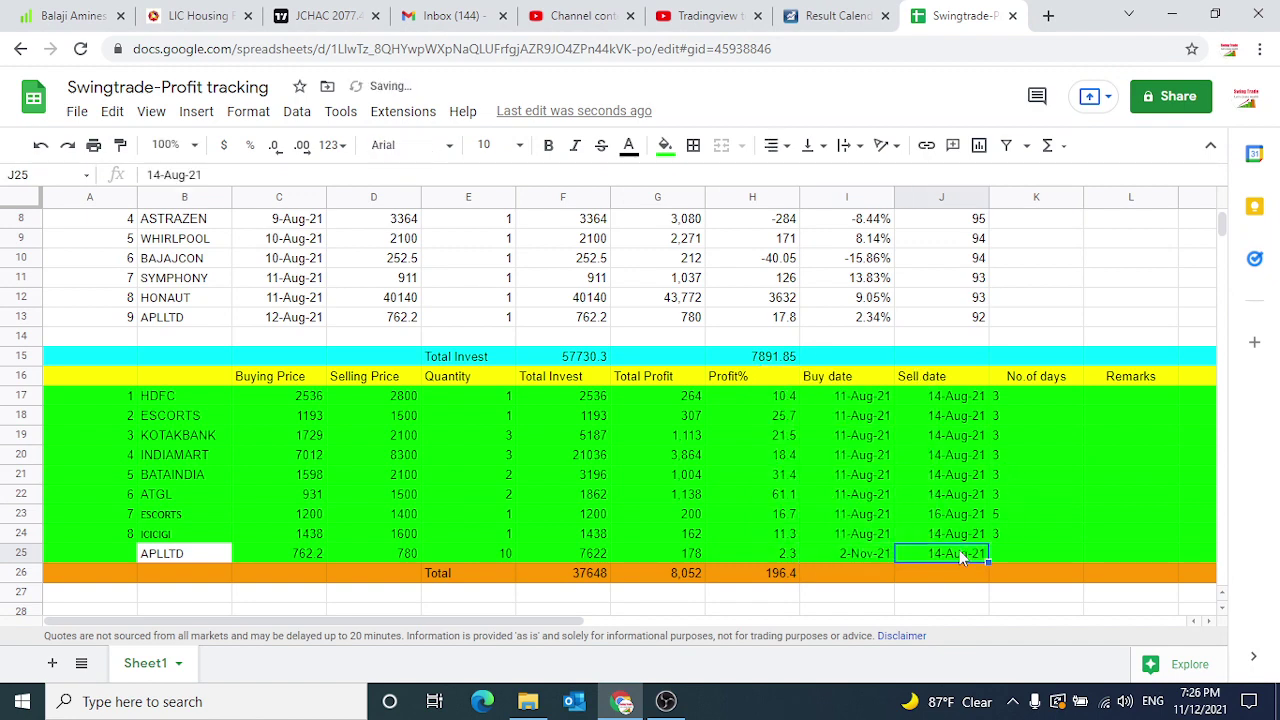
double_click(959, 552)
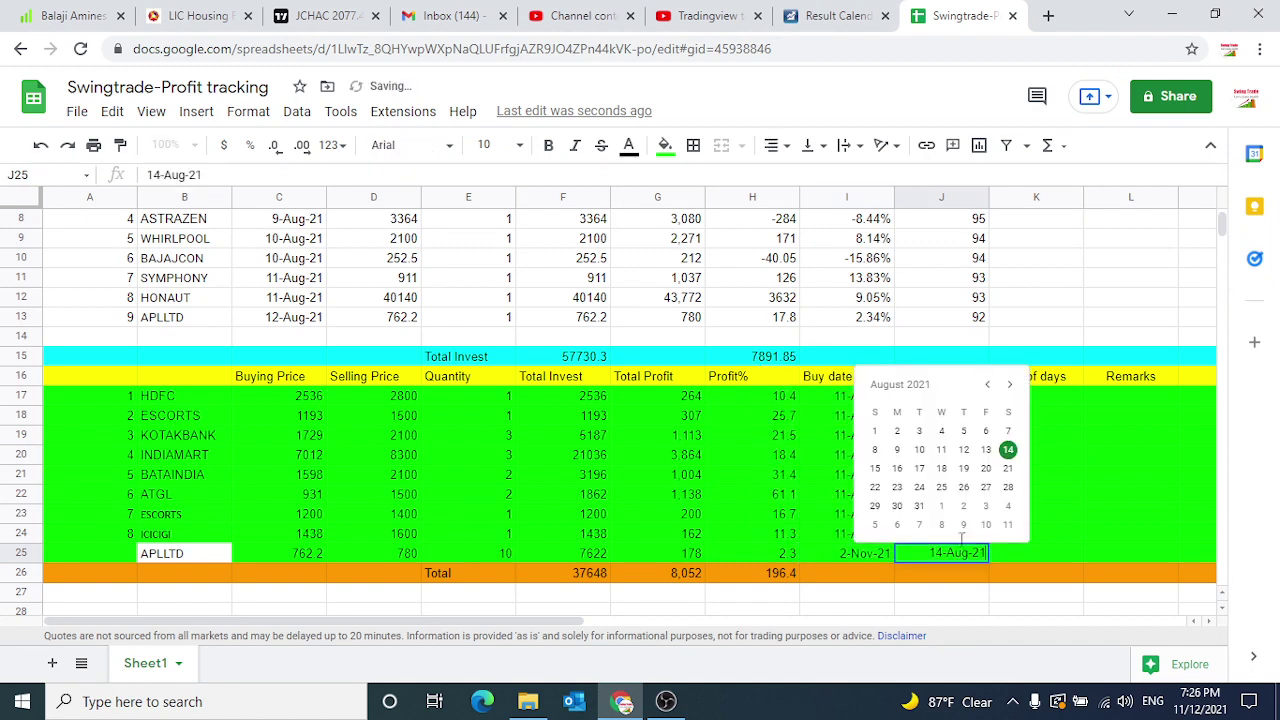
click(986, 451)
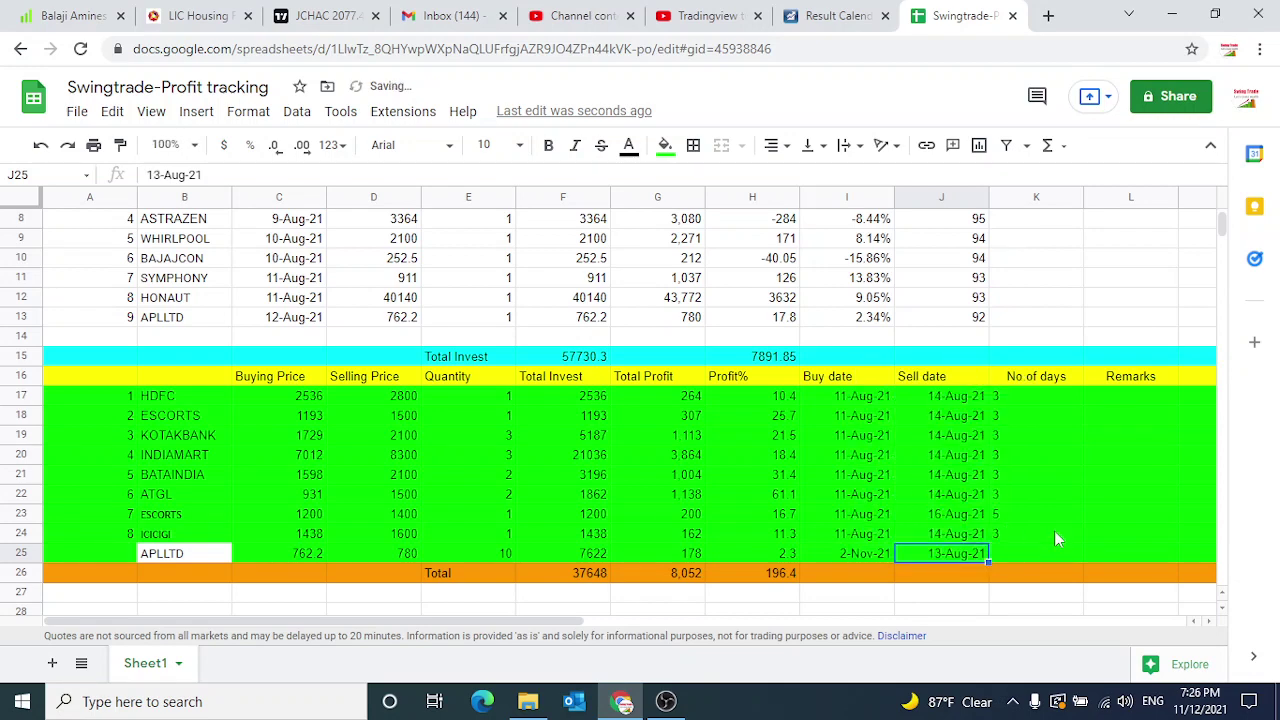
click(1054, 530)
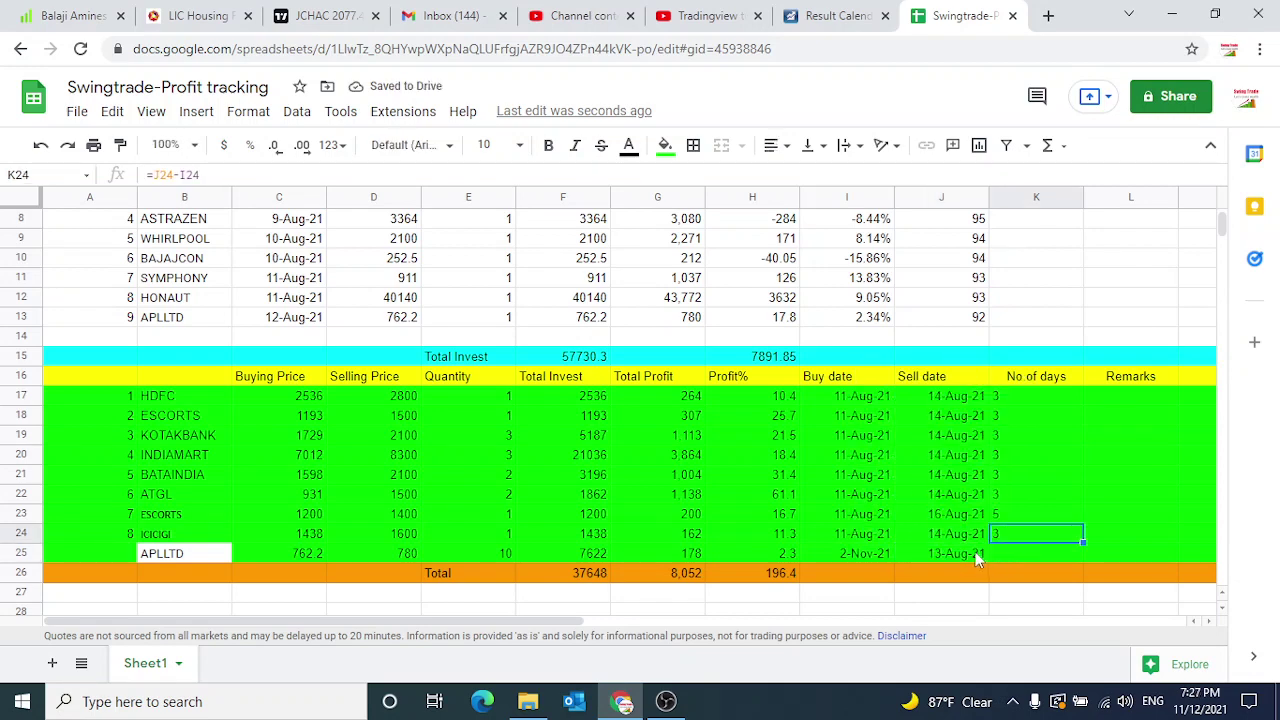
double_click(974, 552)
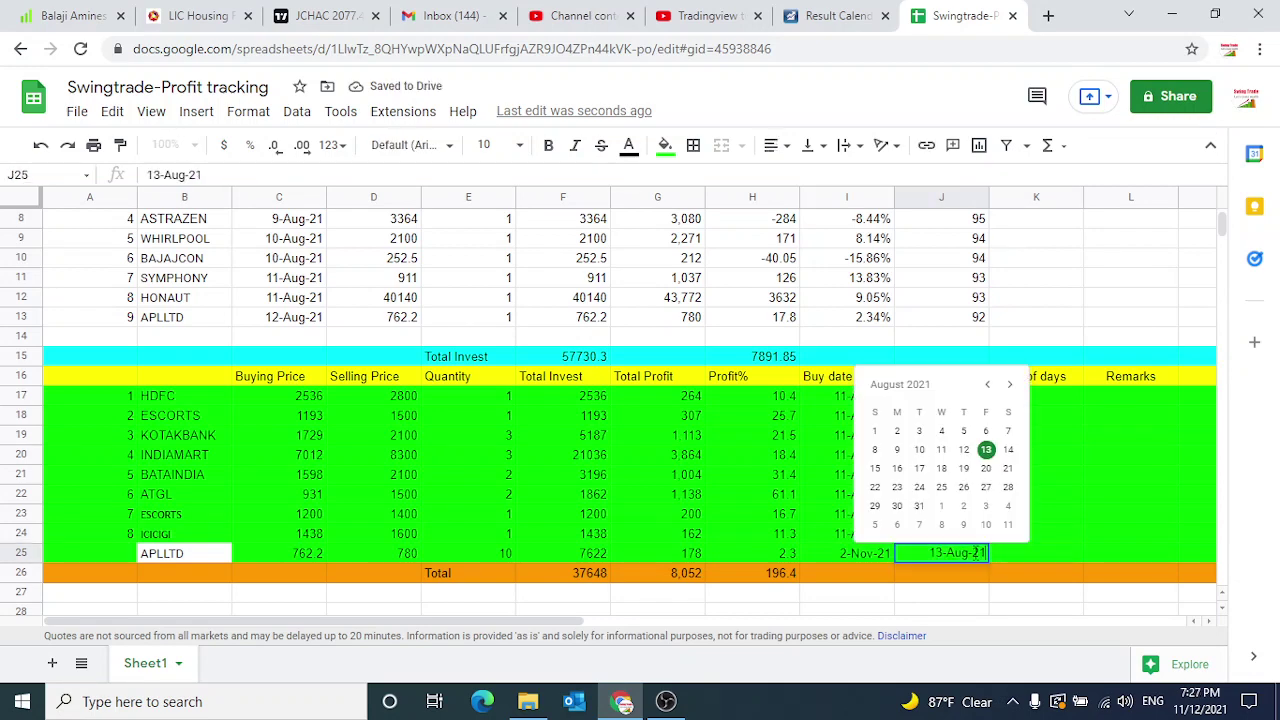
click(1009, 386)
click(1009, 386)
click(1009, 386)
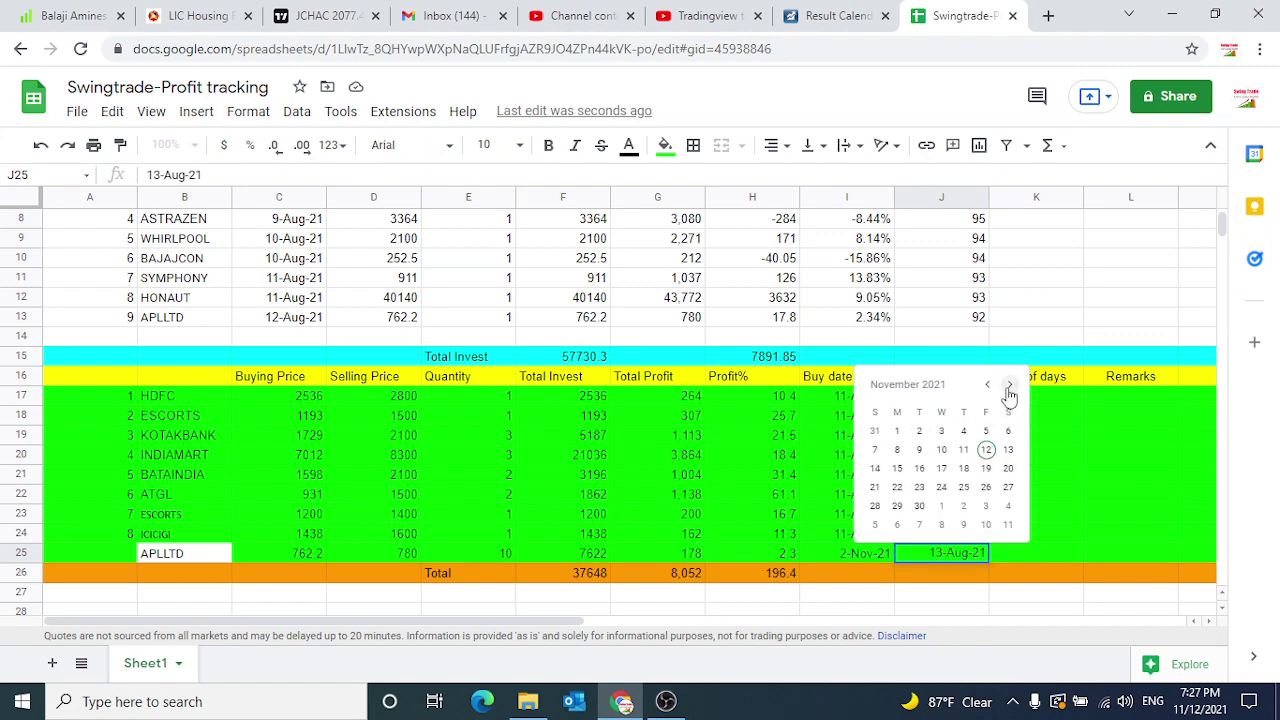
click(987, 451)
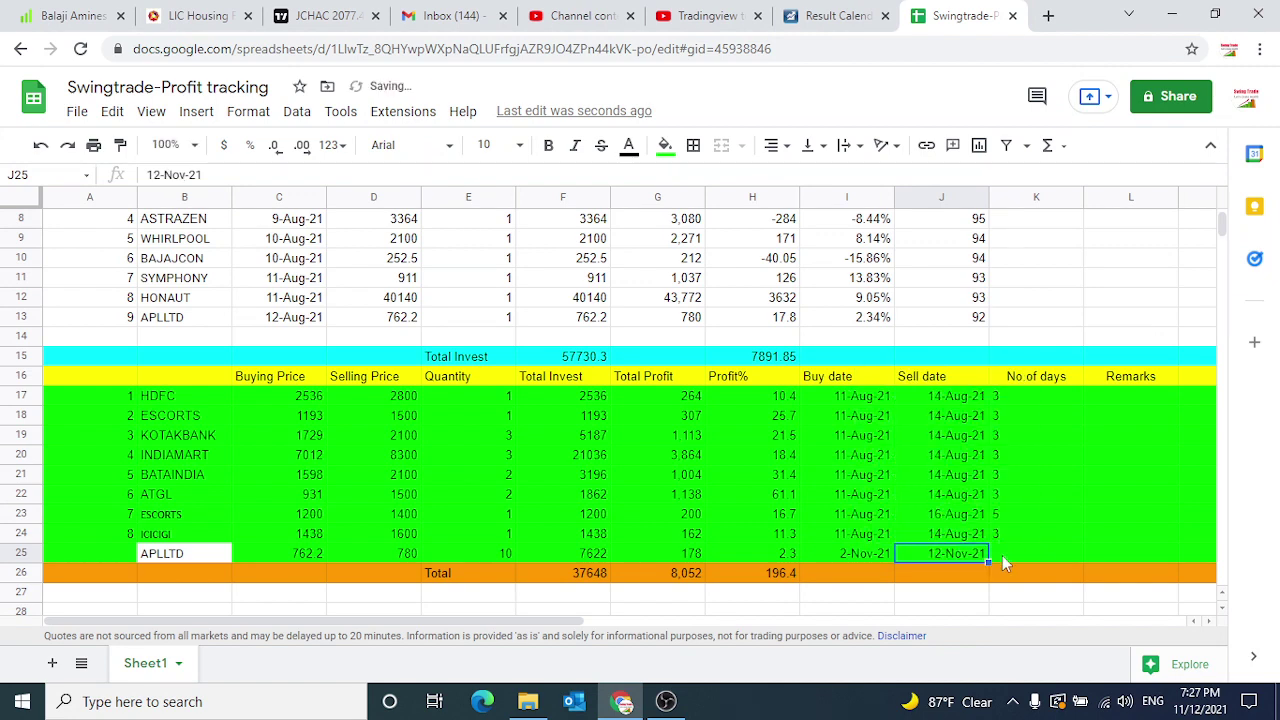
click(1005, 556)
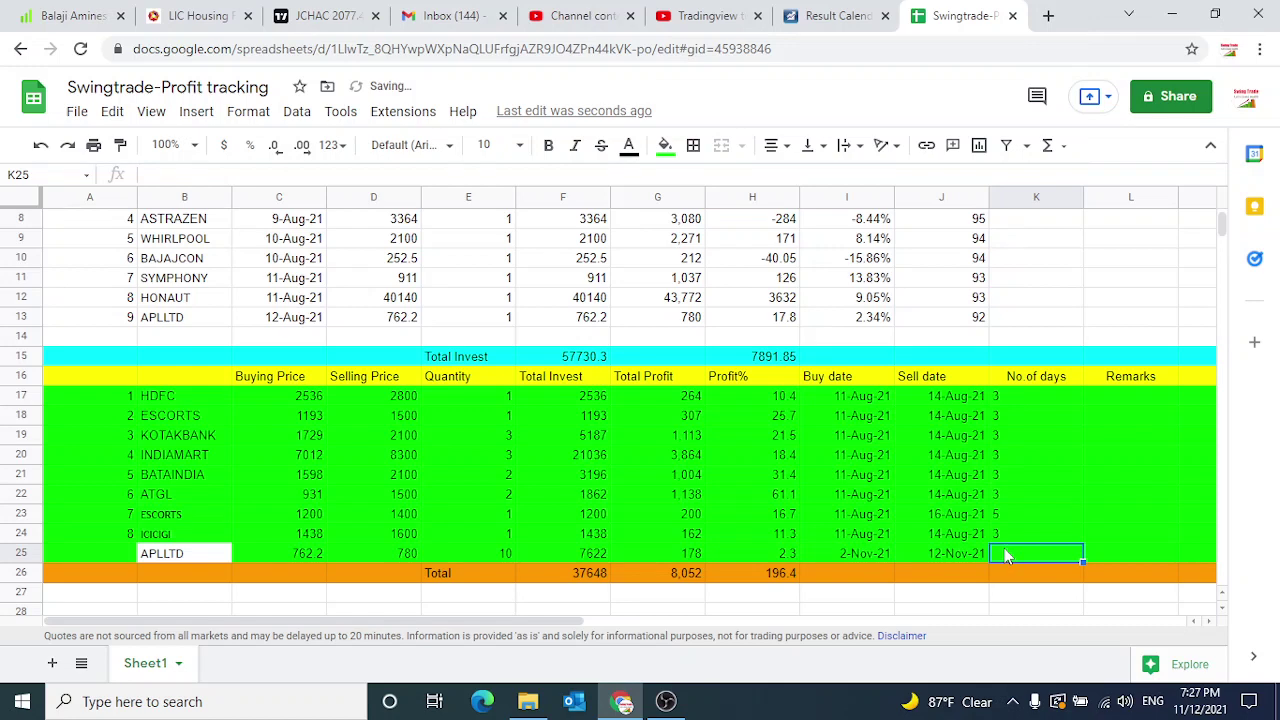
key(ctrl+d)
Extend the Profit% total formula in H26 to sum H17:H25
click(787, 560)
click(785, 577)
double_click(785, 577)
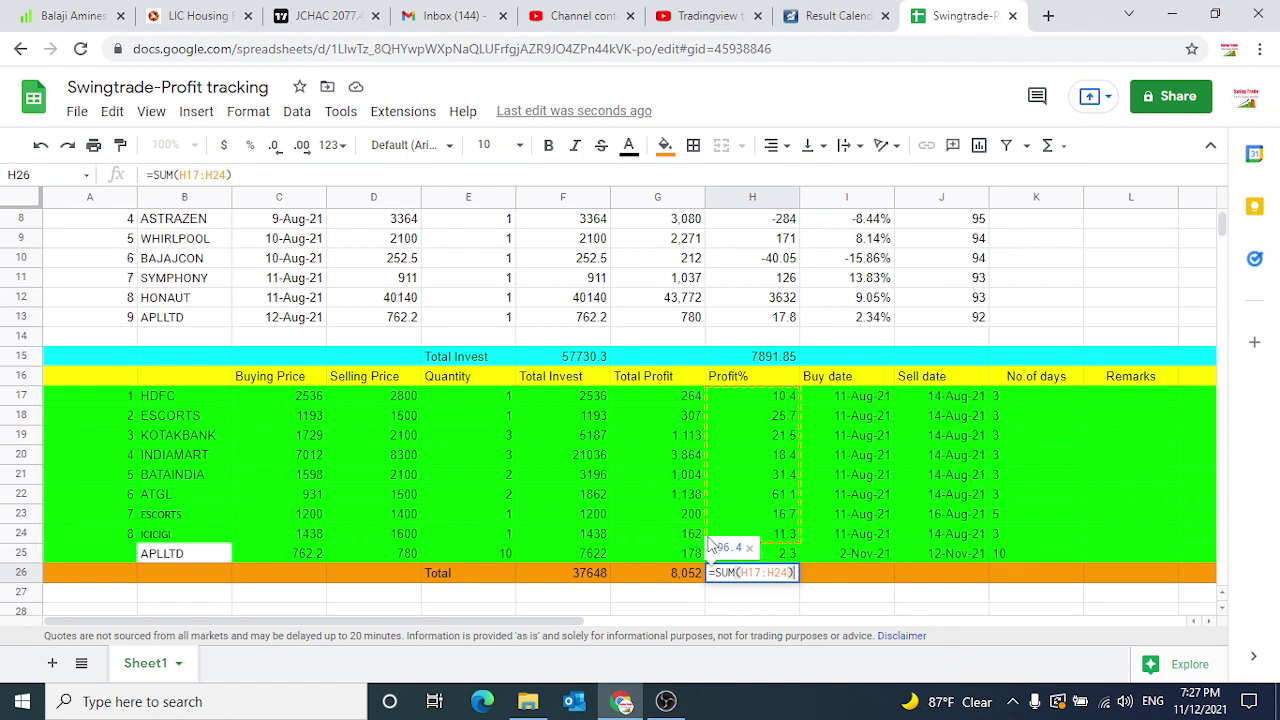
click(783, 572)
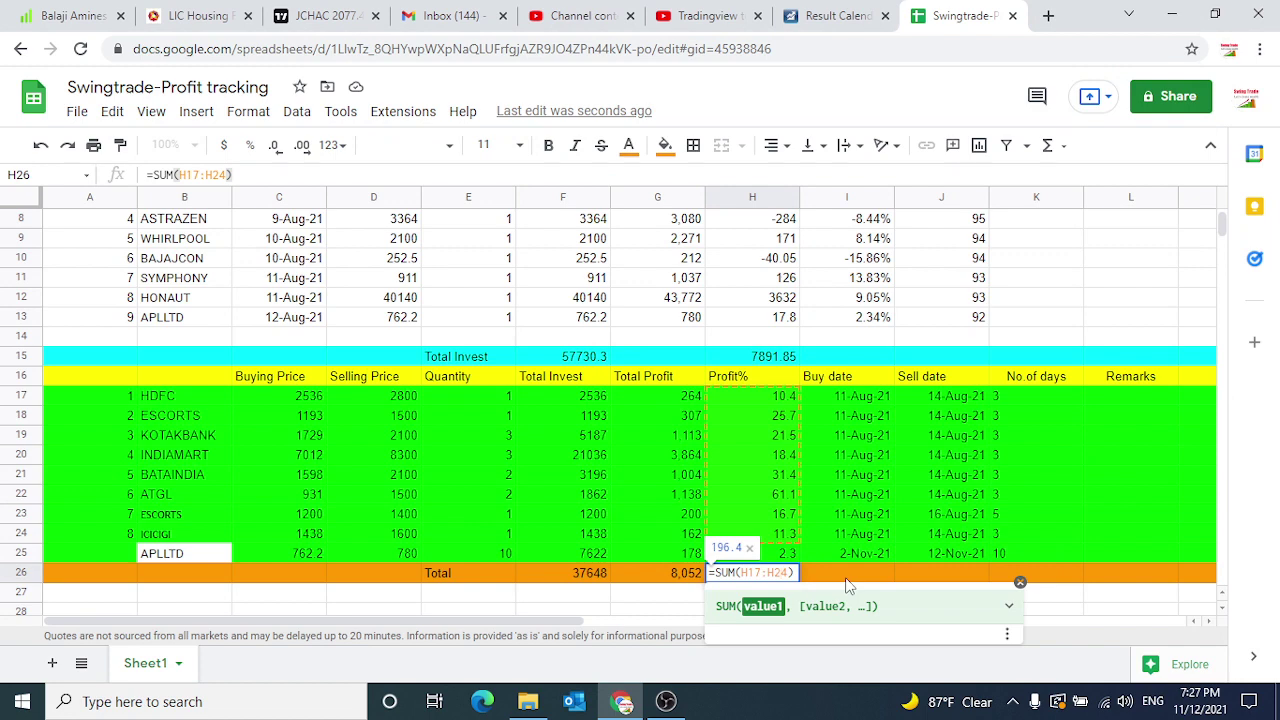
key(BackSpace)
text(5)
key(Return)
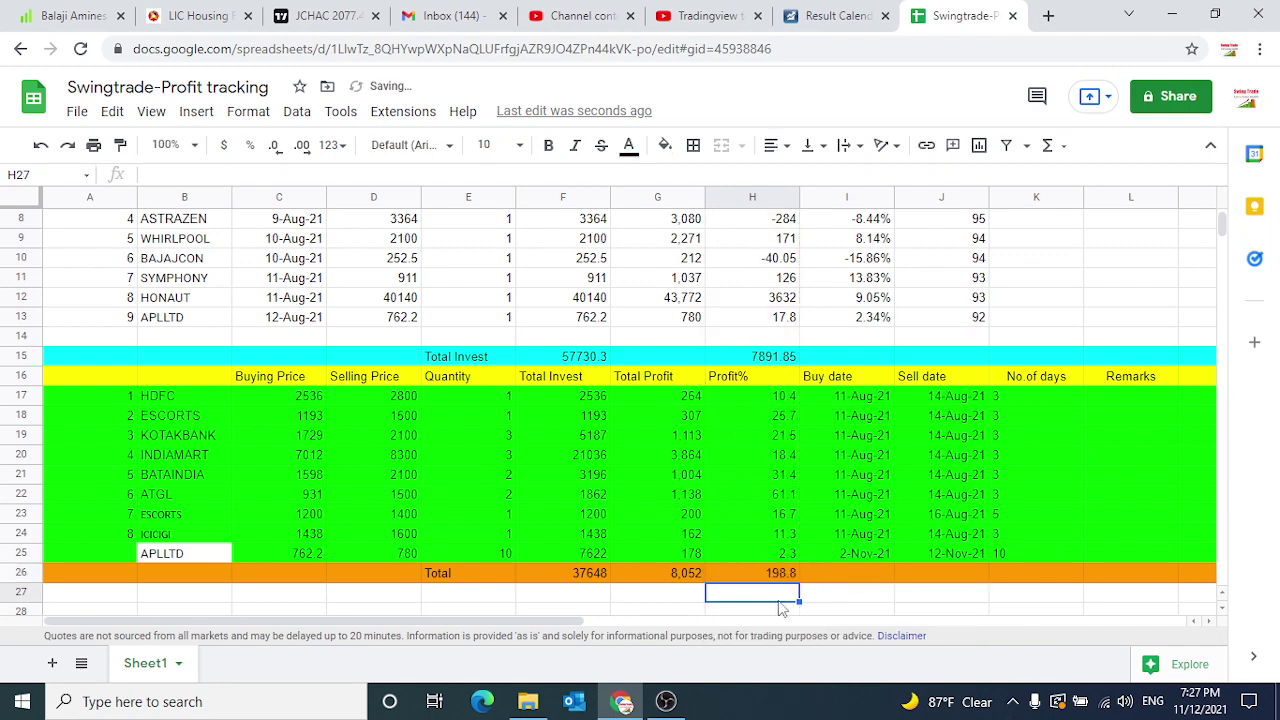
Extend the Total Profit sum in G26 to cover G17:G25
click(688, 576)
double_click(688, 576)
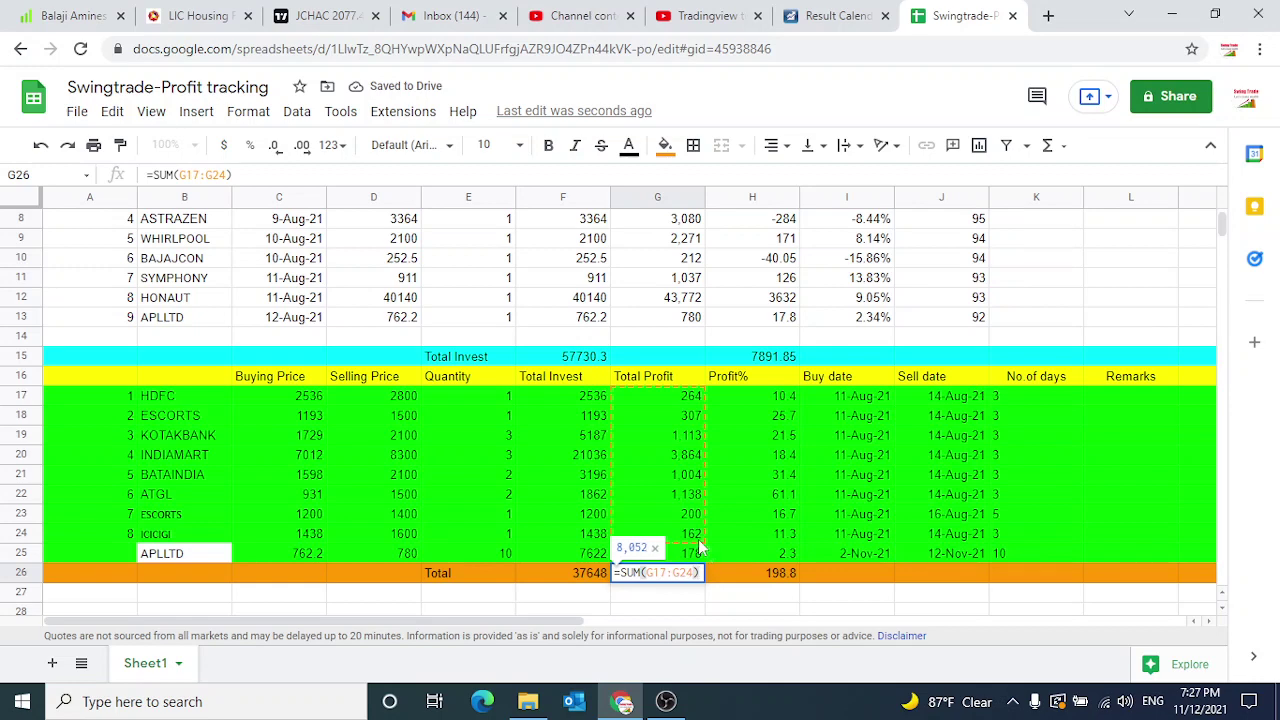
key(Left)
key(Left)
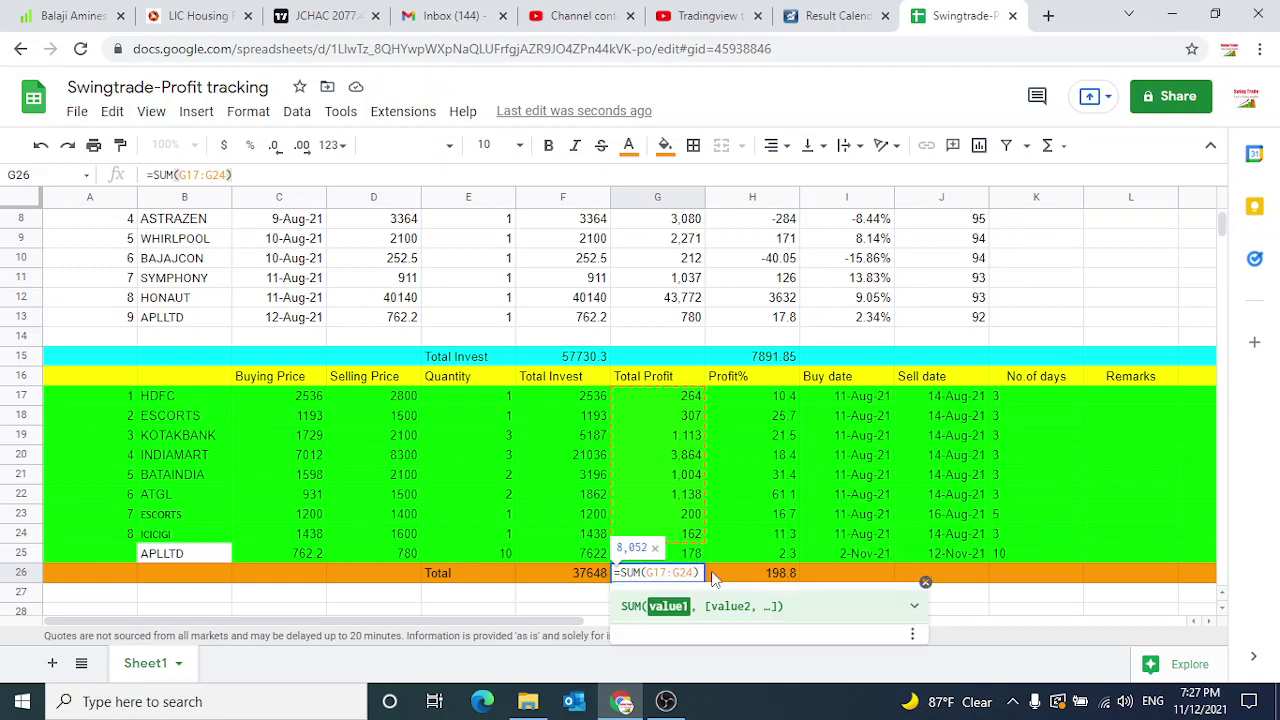
key(Delete)
text(5)
key(Return)
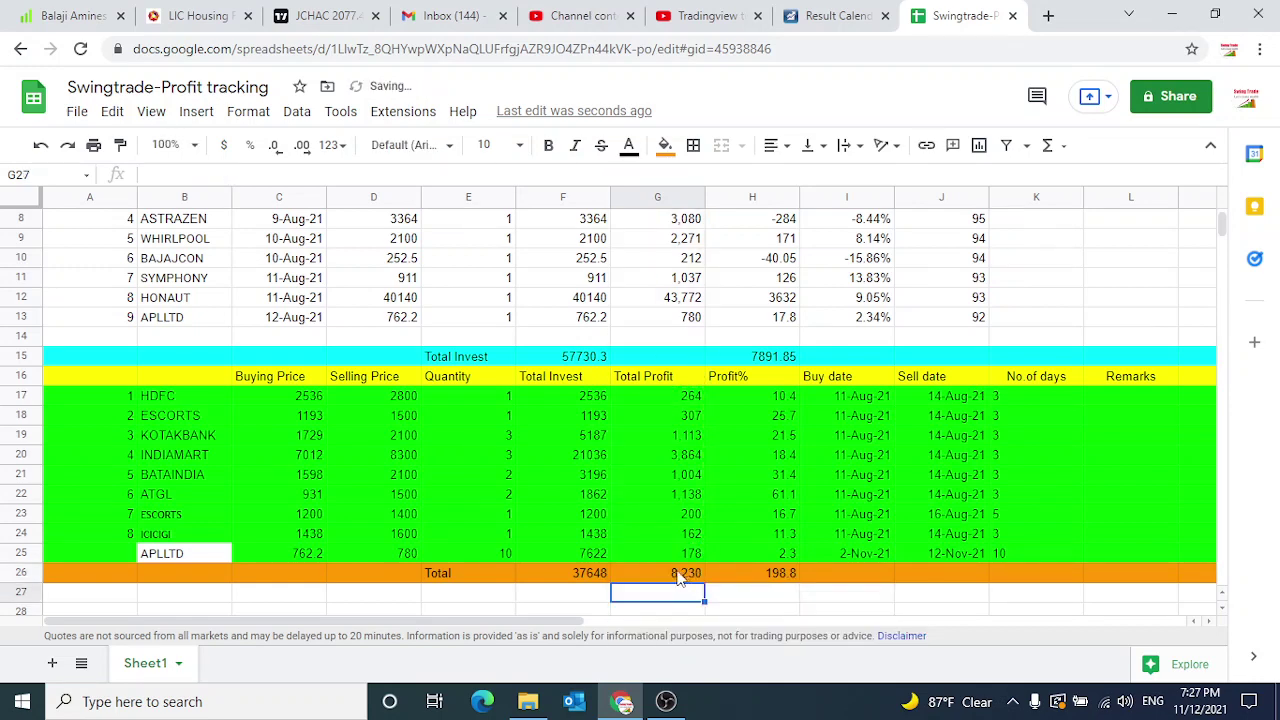
Extend the Total Invest sum in F26 to cover F17:F25
click(590, 572)
double_click(590, 572)
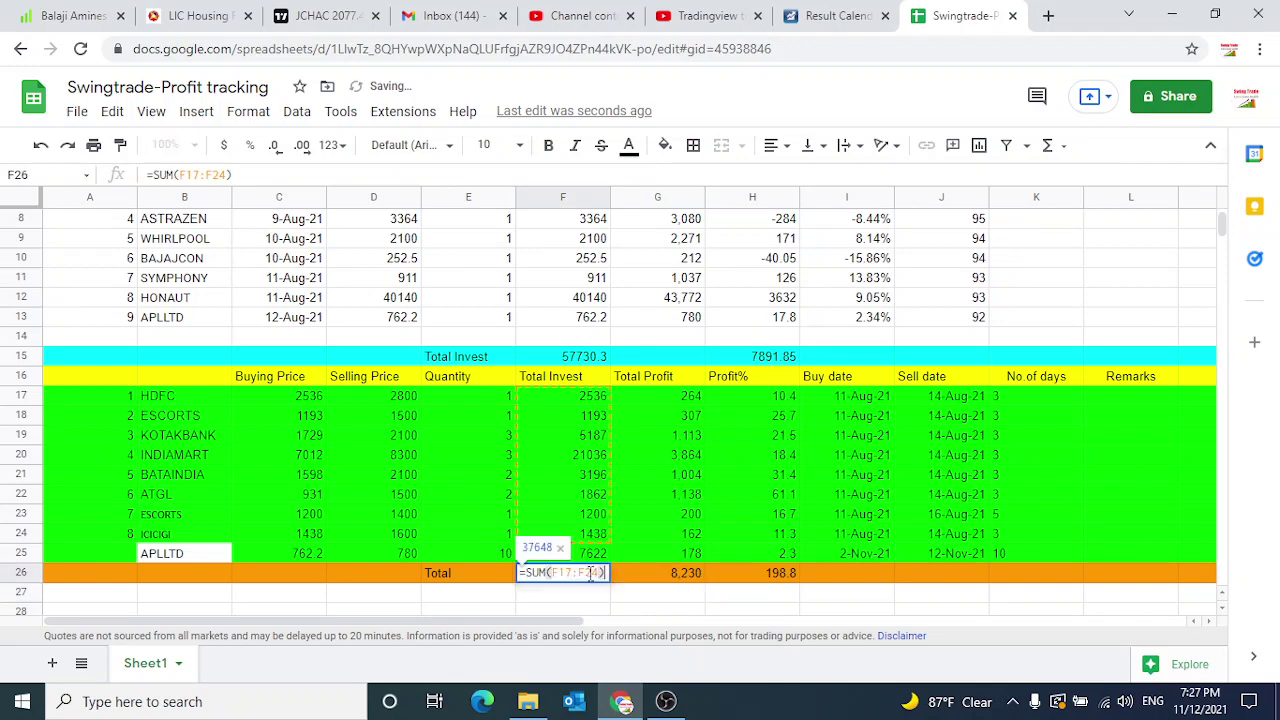
click(597, 572)
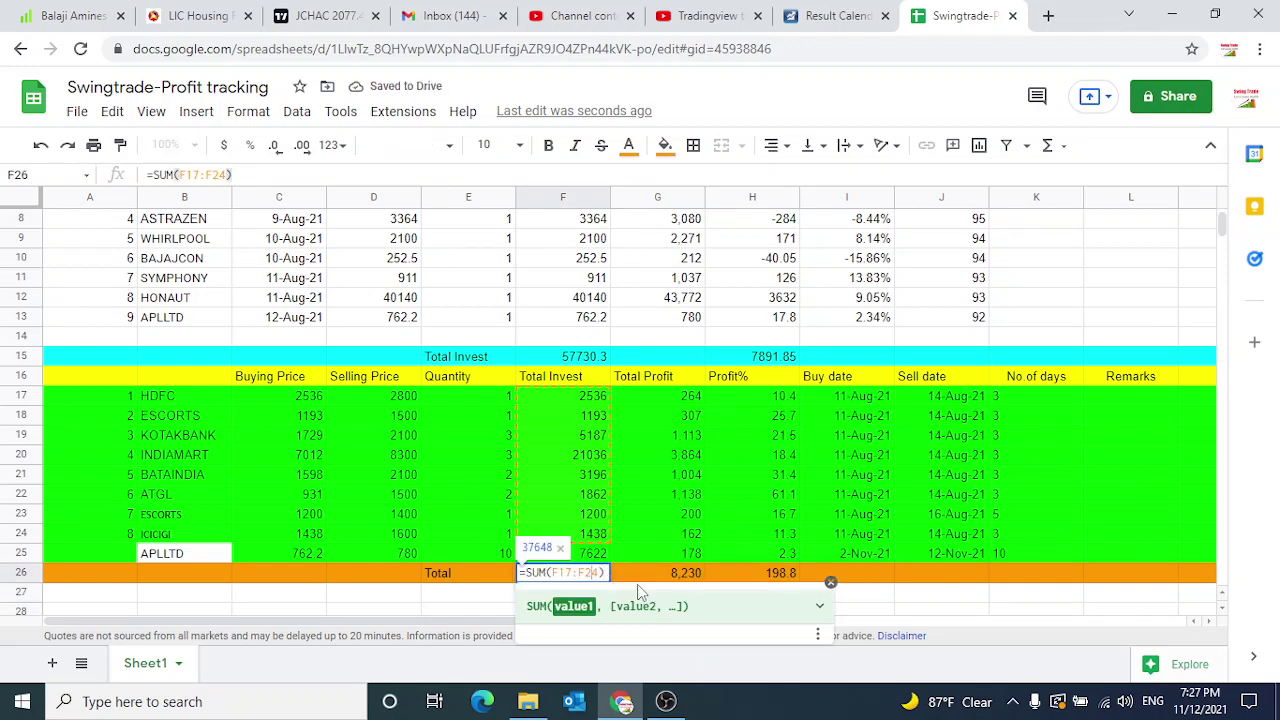
key(Delete)
text(5)
key(Return)
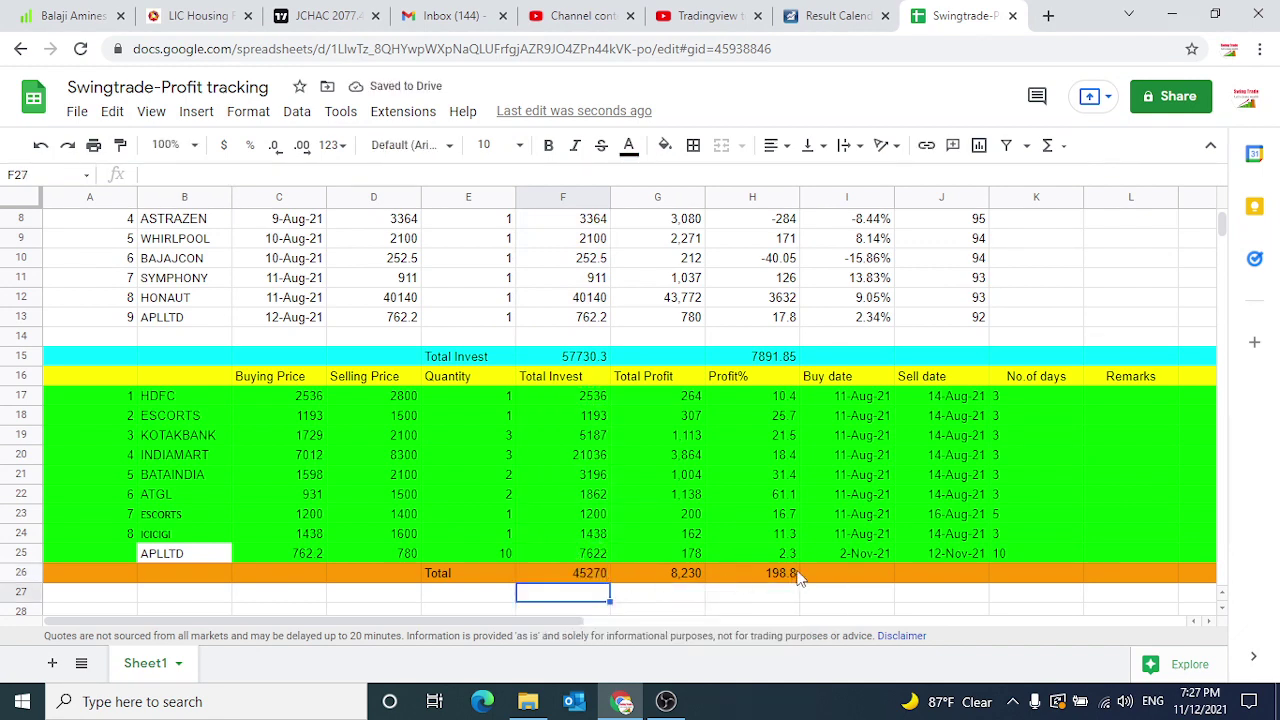
Clear the sold APLLTD position from B13:J13 in the opening positions, keeping its serial number
scroll(620, 524, down, 1)
scroll(605, 495, up, 1)
scroll(600, 483, down, 1)
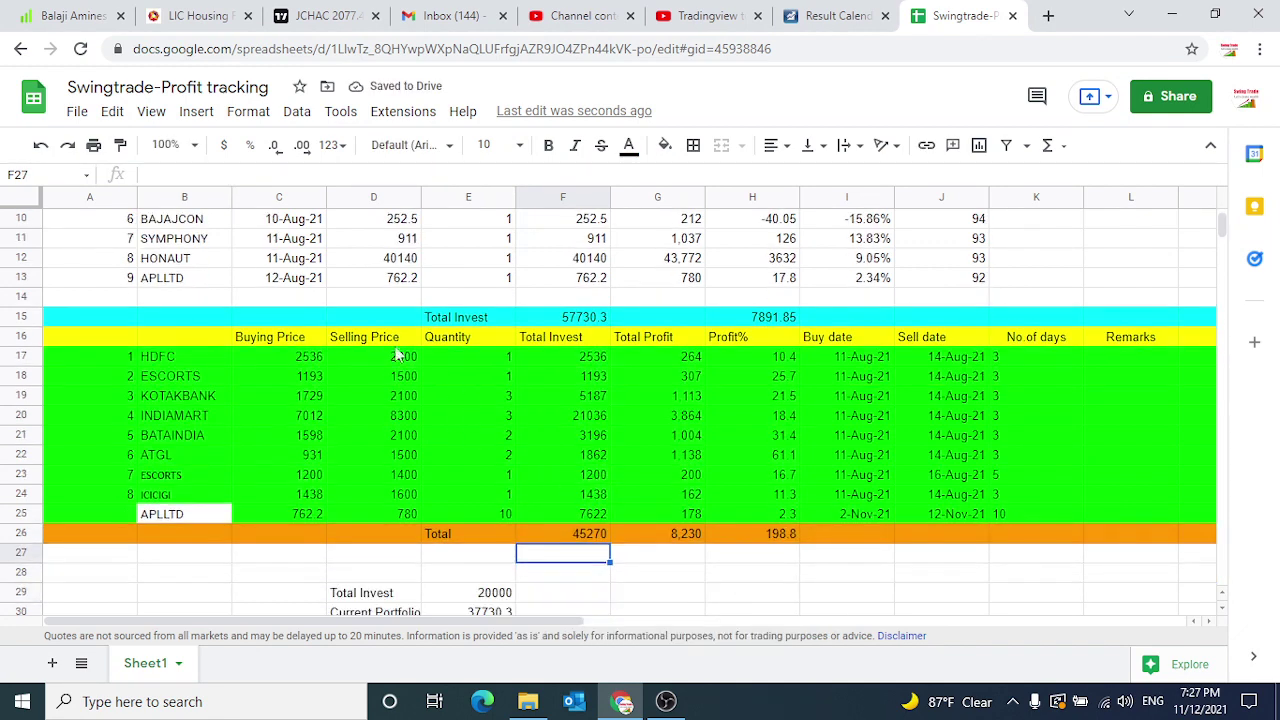
scroll(222, 318, up, 1)
click(200, 318)
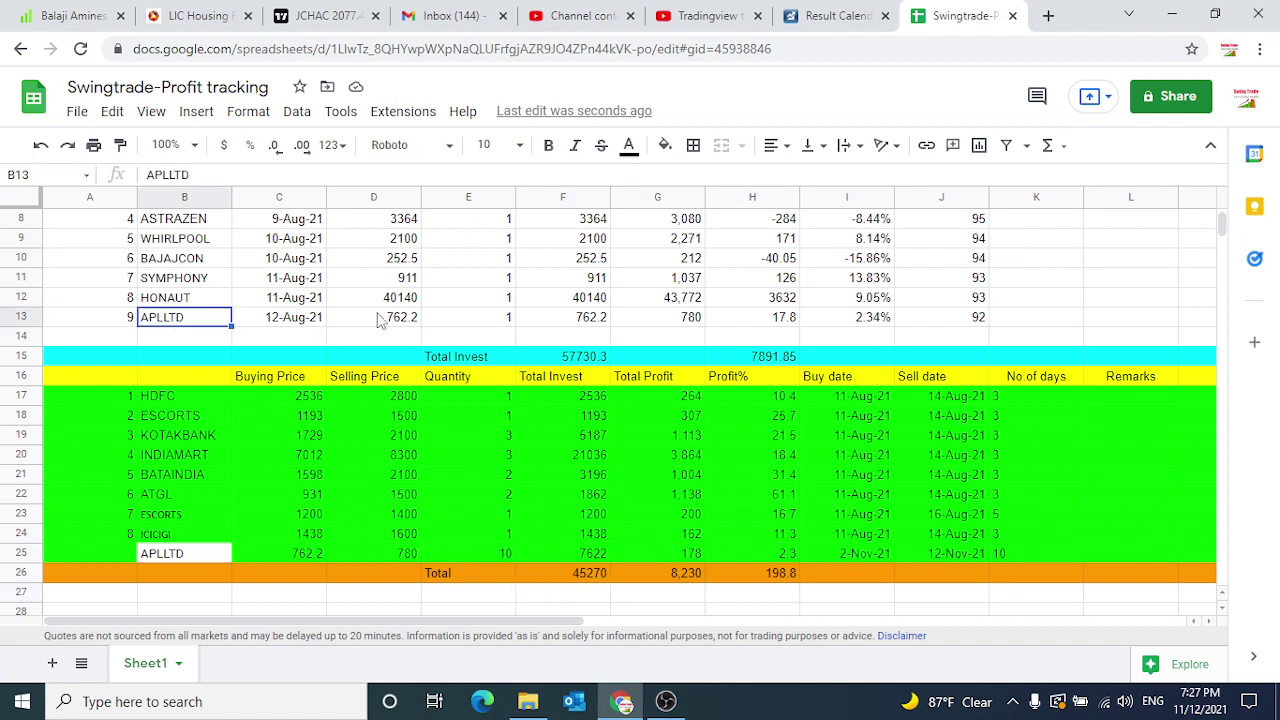
key(shift+Right)
key(shift+Right)
key(shift+Right)
key(shift+Right)
key(shift+Right)
key(shift+Right)
key(shift+Right)
key(shift+Right)
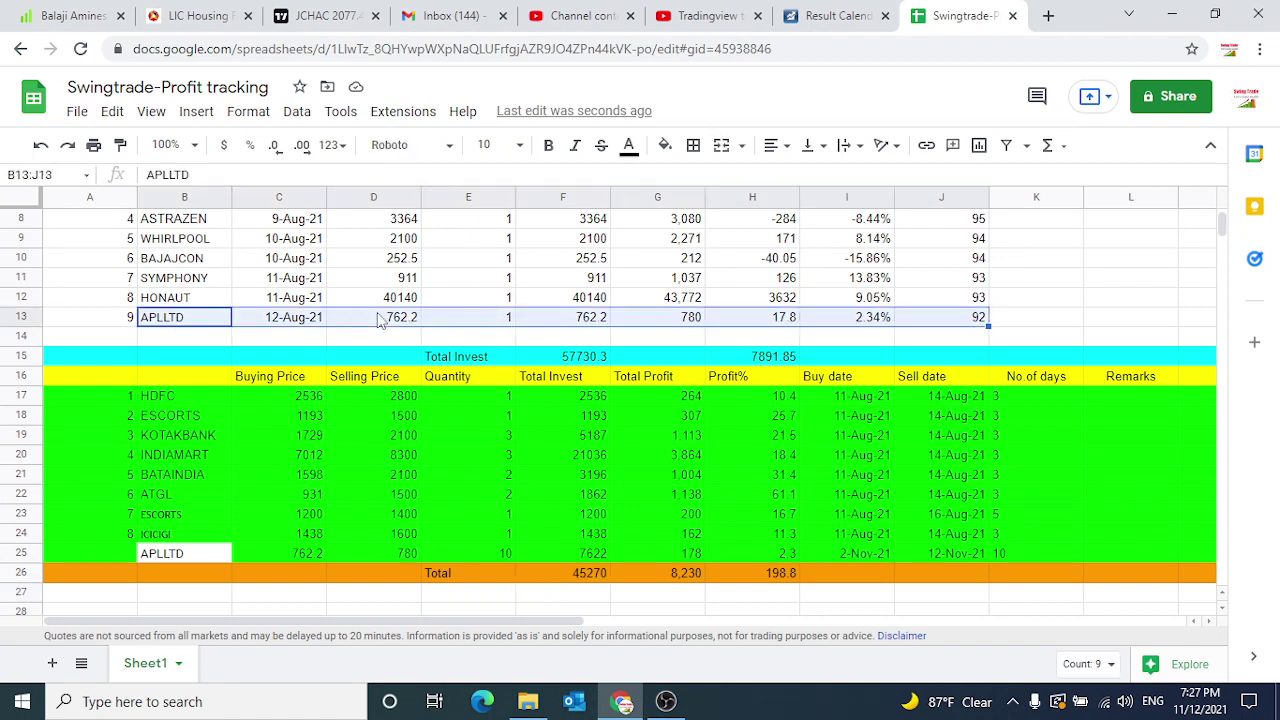
key(Delete)
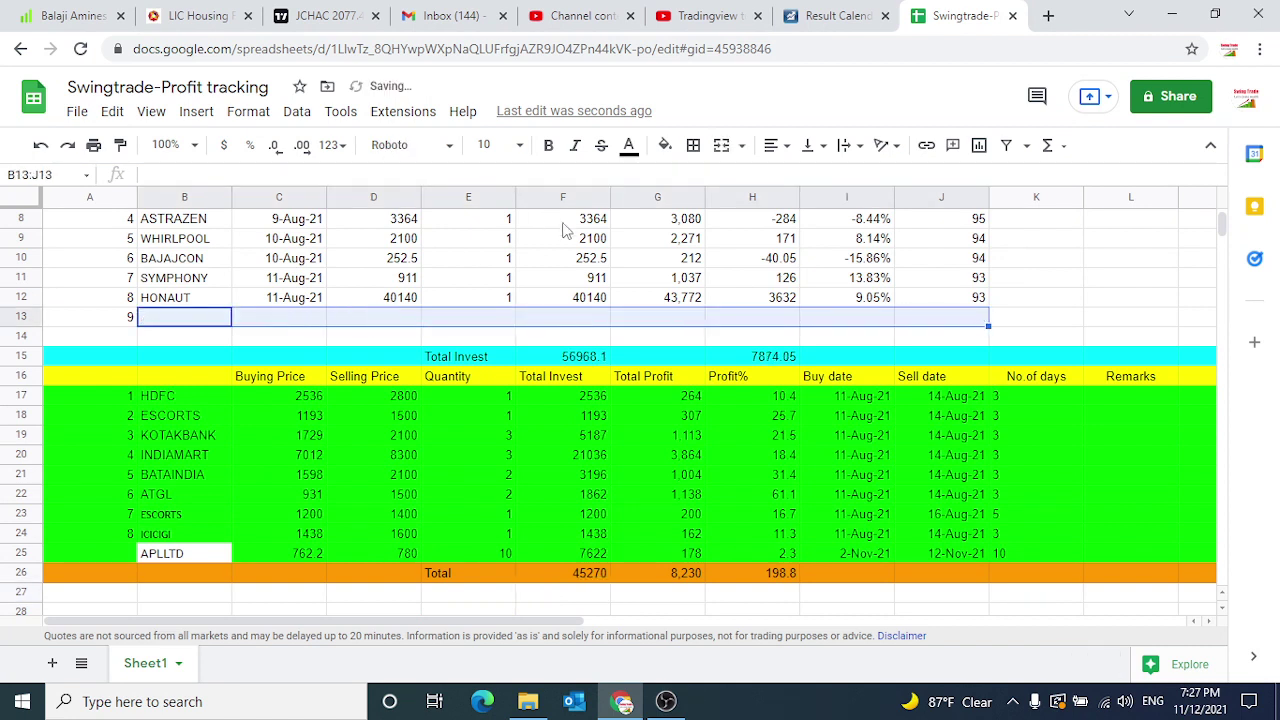
Fill the Total Invest header cell F4 of the opening positions with magenta, keeping its text black
scroll(910, 338, up, 2)
scroll(700, 310, up, 1)
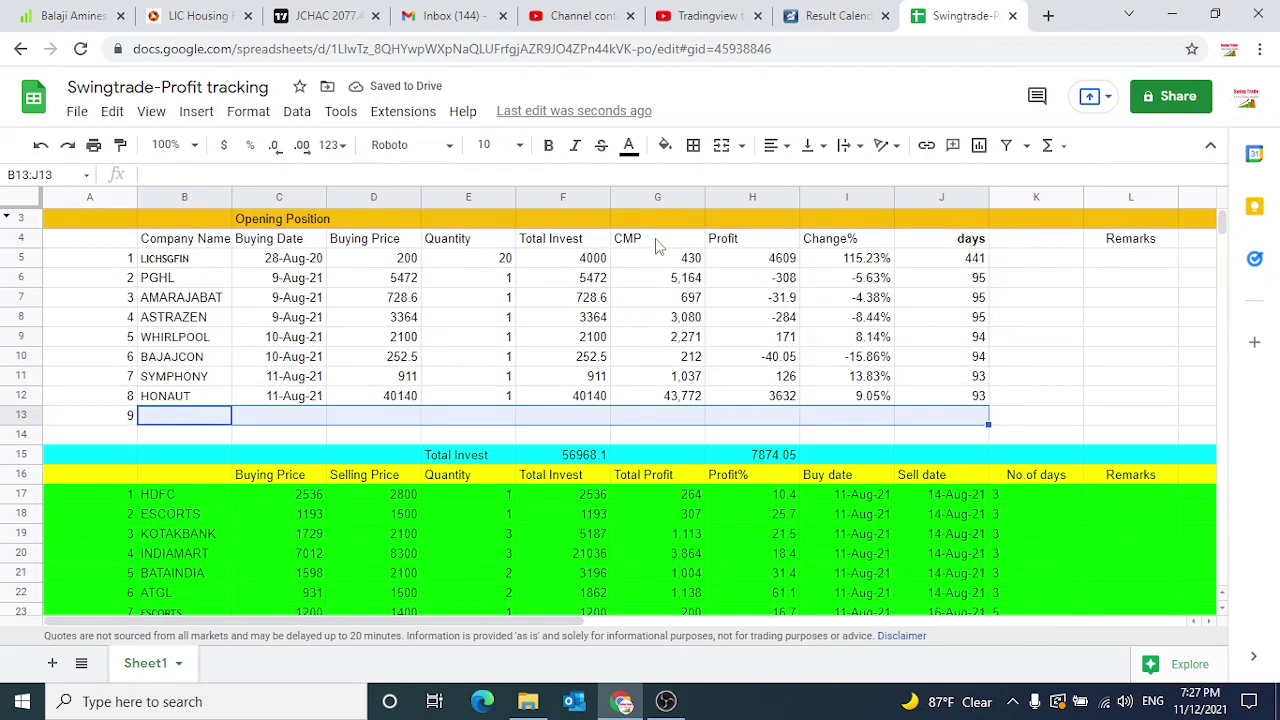
click(575, 224)
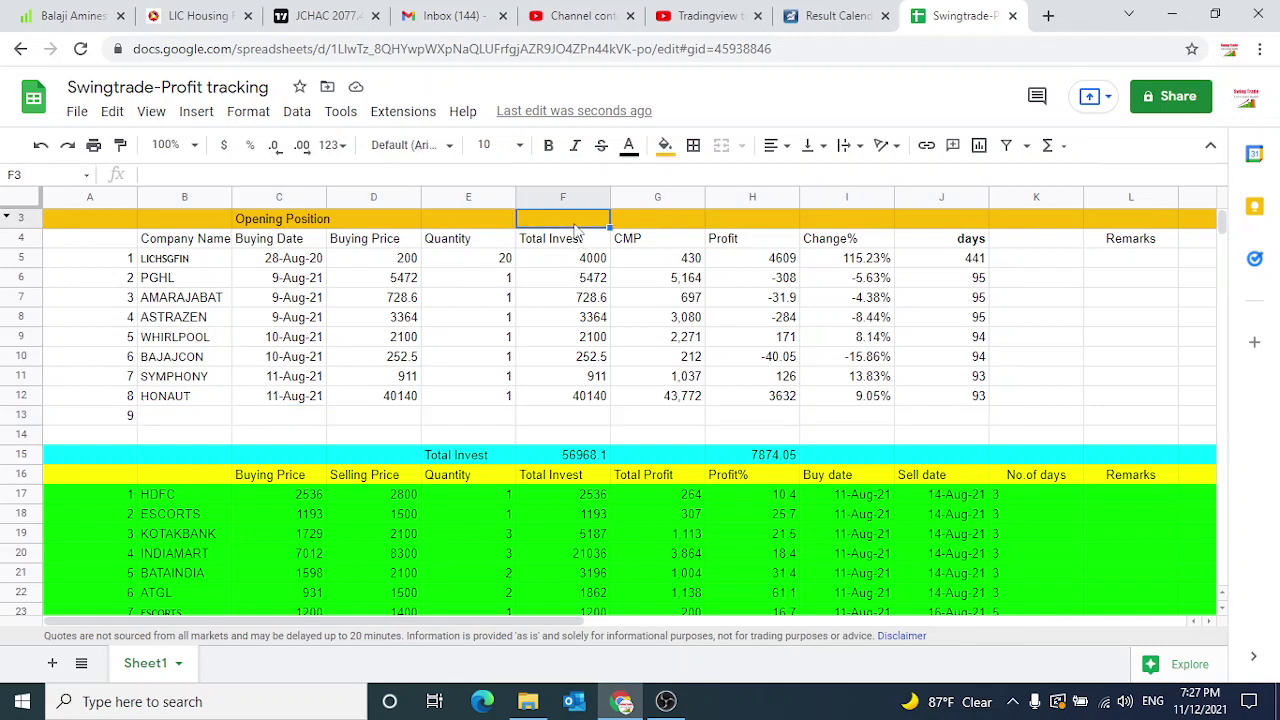
click(568, 243)
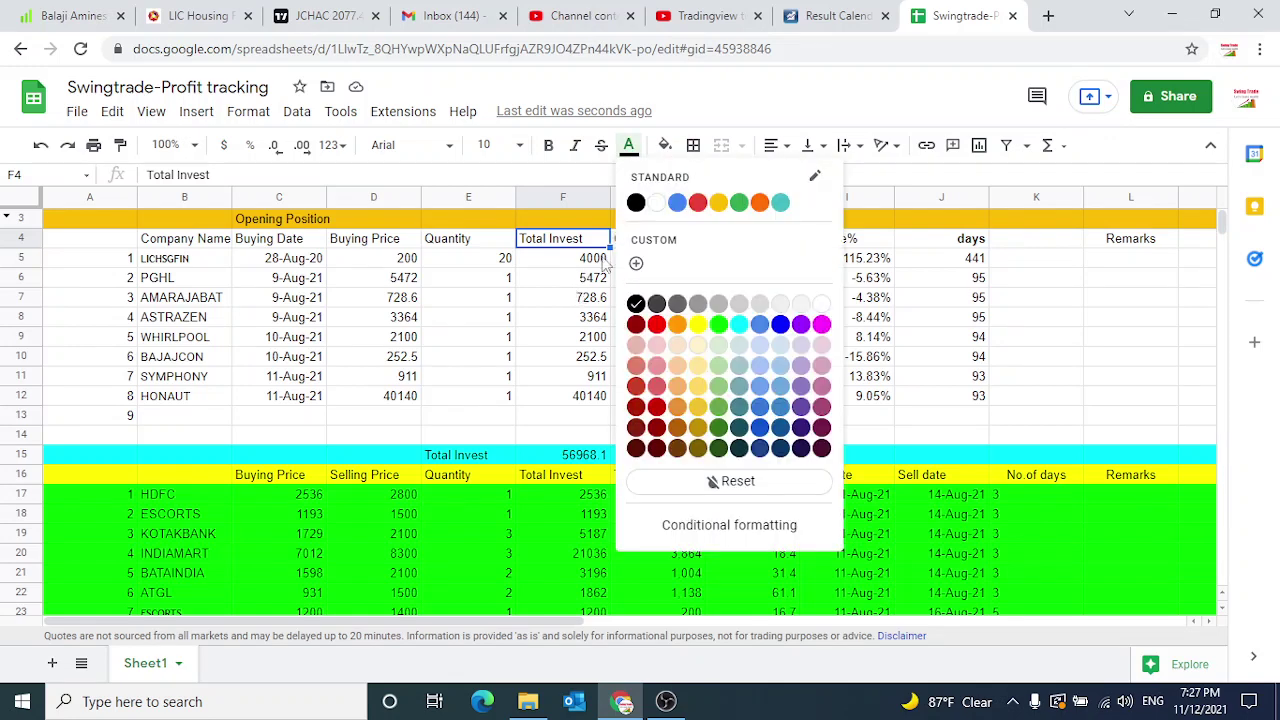
click(635, 204)
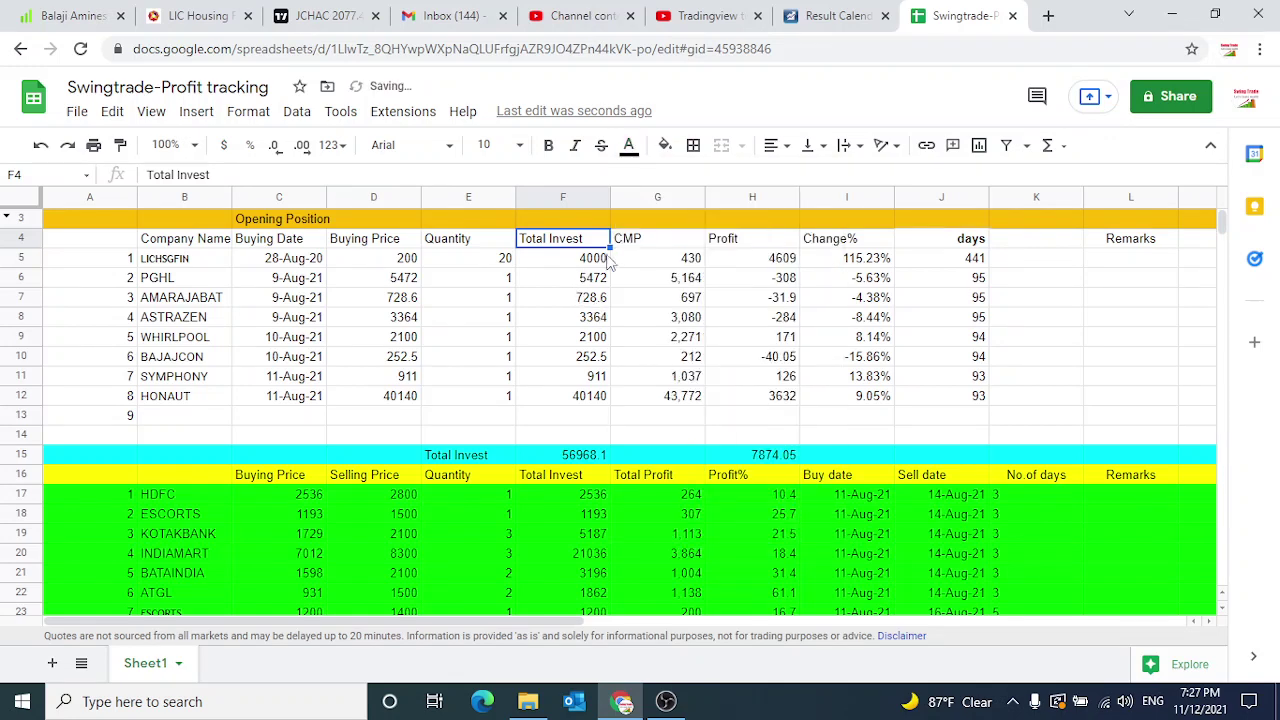
click(668, 150)
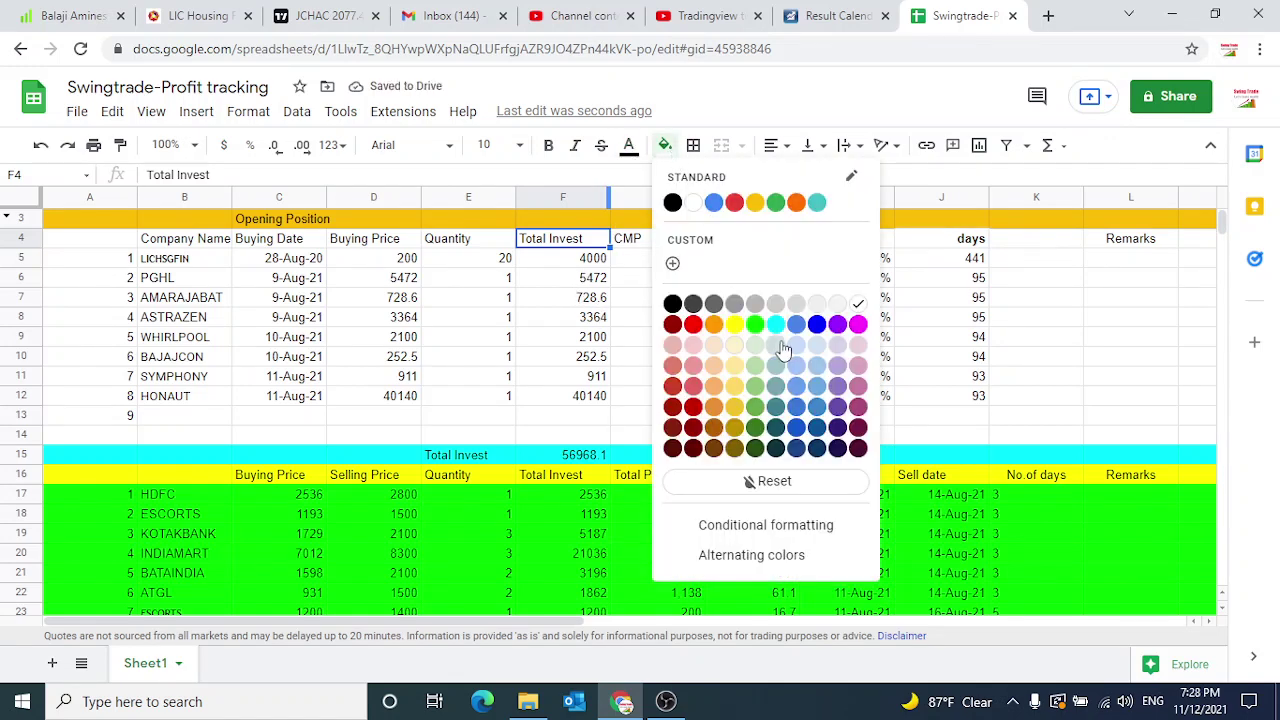
click(858, 324)
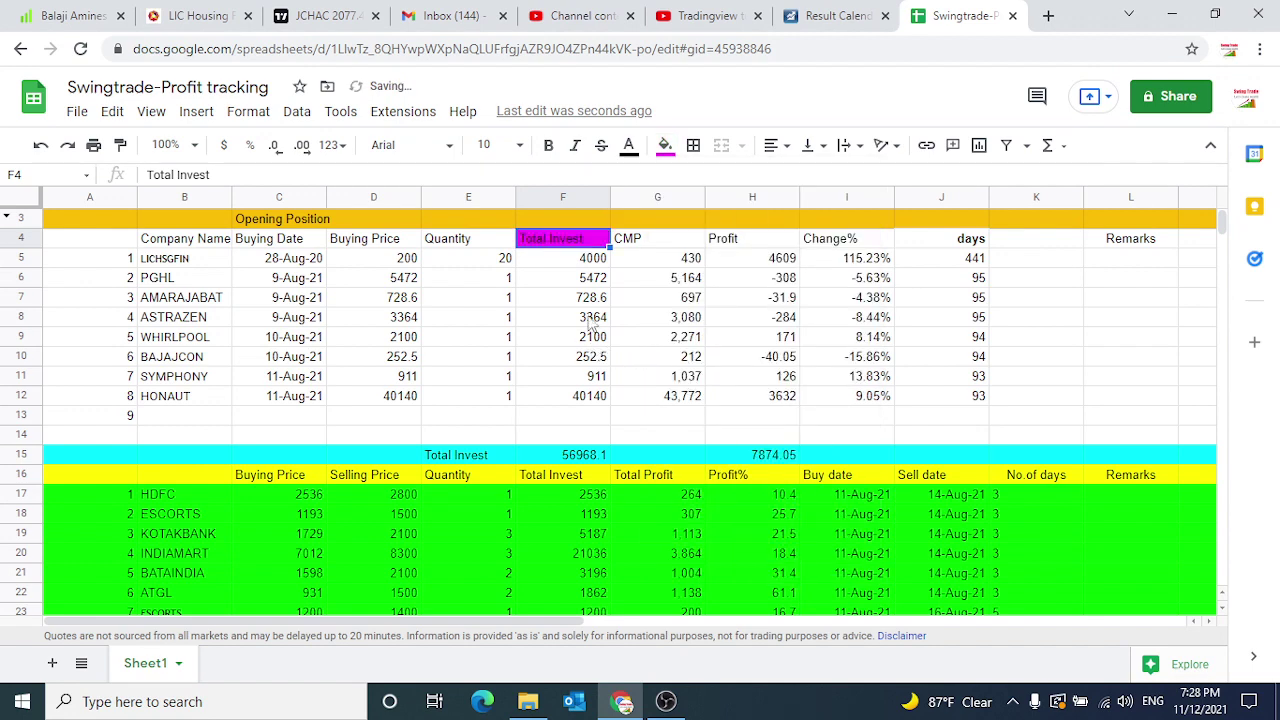
Examine the Total Invest cells of the opening positions, including the formula in F5
click(592, 337)
click(591, 262)
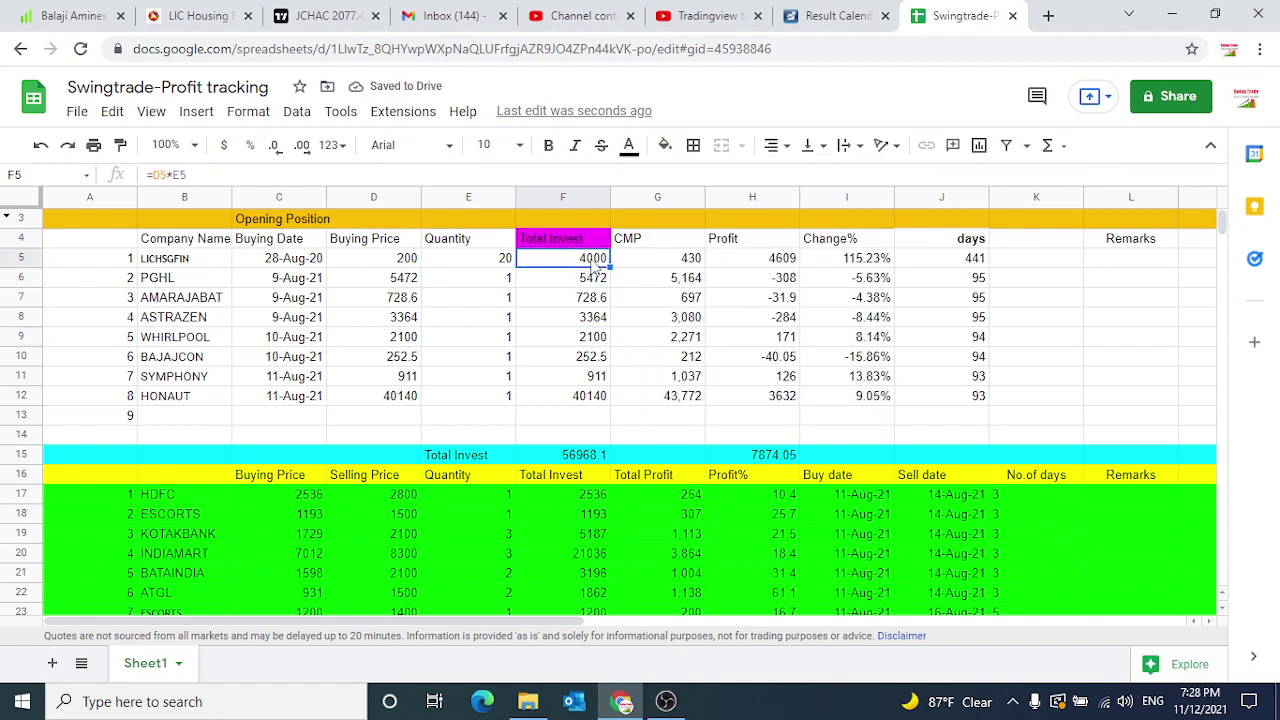
key(Down)
key(Down)
key(Down)
key(Up)
key(Up)
key(Up)
key(Up)
Fill the CMP and Profit header cells G4 and H4 of the opening positions with magenta
key(Right)
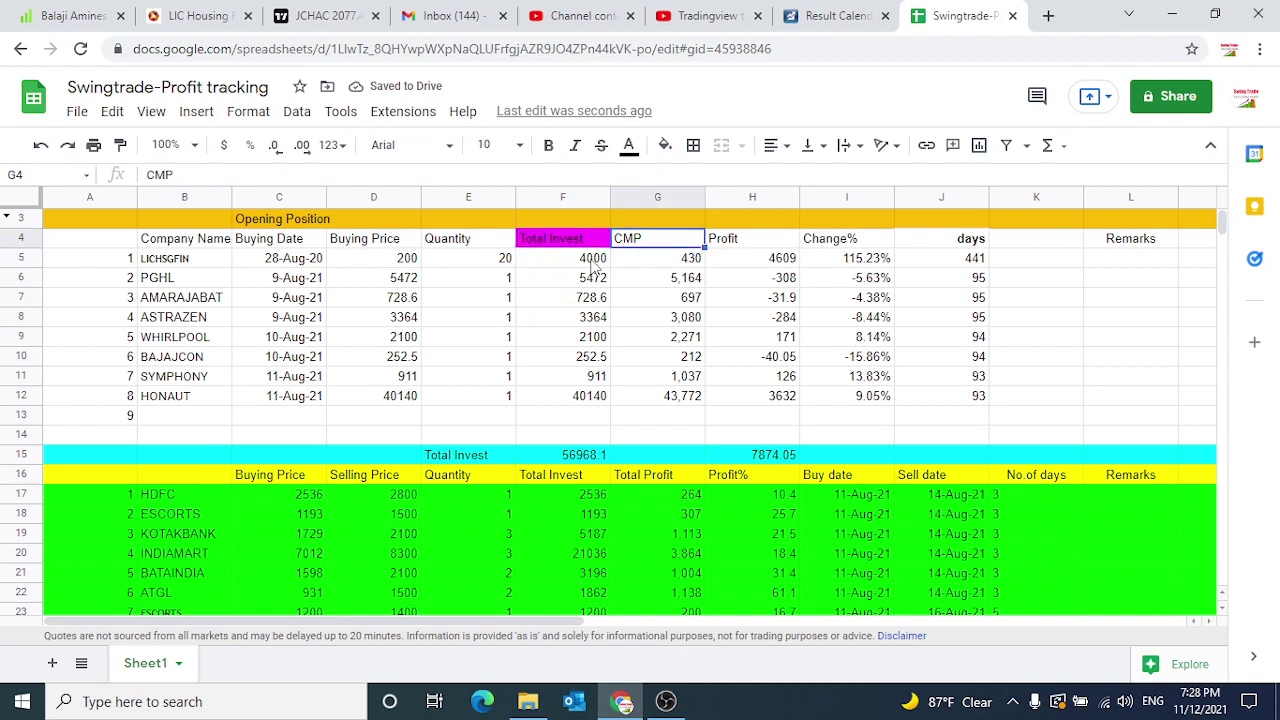
key(Down)
key(Up)
click(665, 145)
click(858, 323)
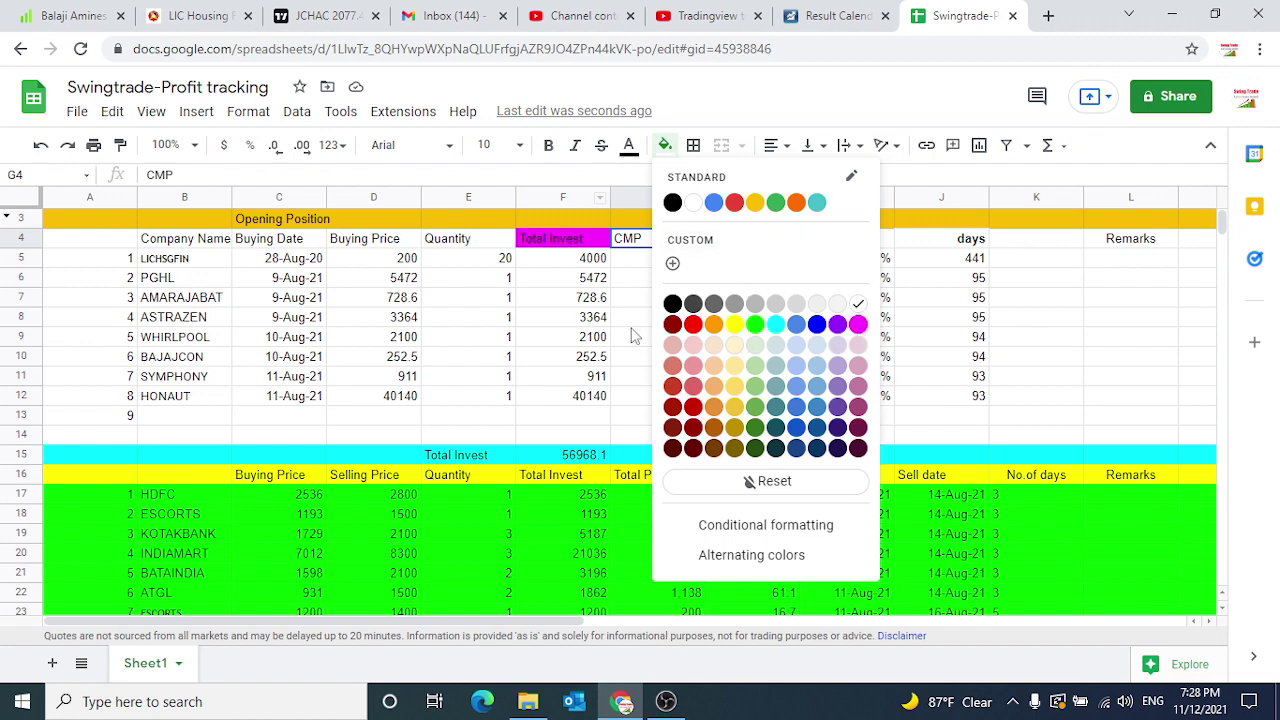
drag(610, 320, 660, 318)
click(742, 243)
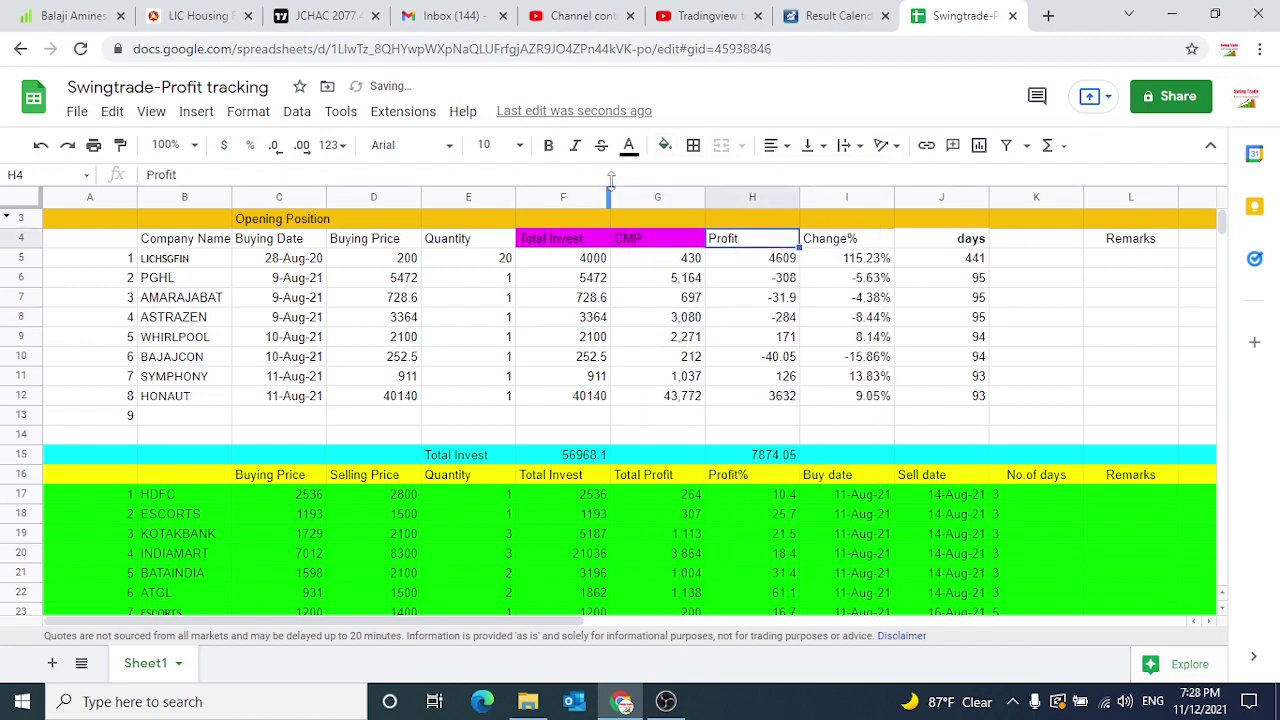
click(665, 145)
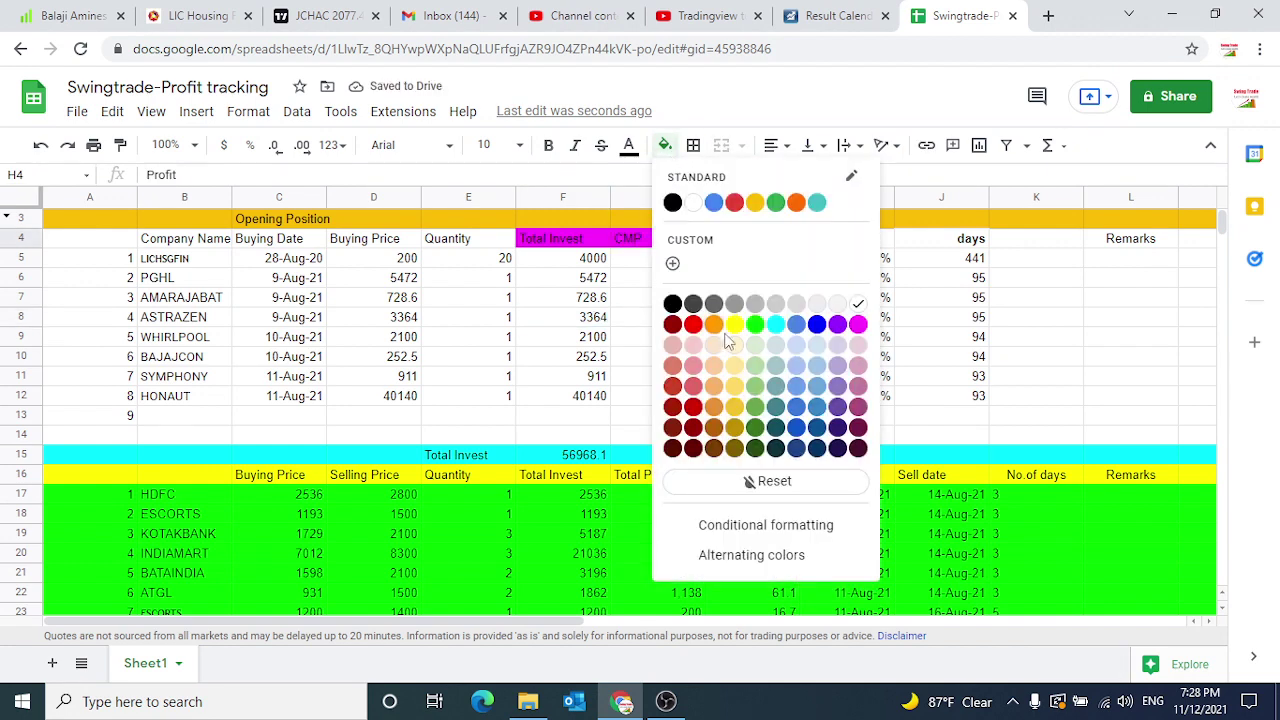
click(858, 323)
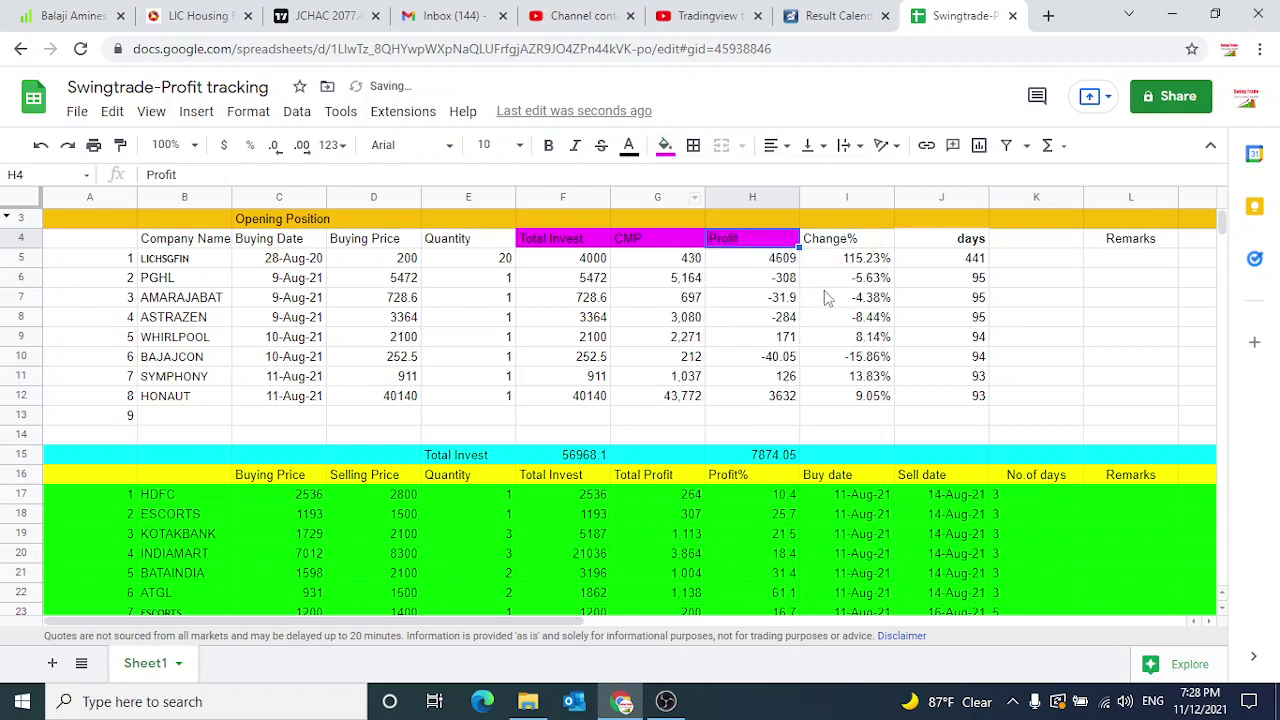
click(830, 316)
Fill the Change% and days header cells I4 and J4 of the opening positions with magenta
click(845, 245)
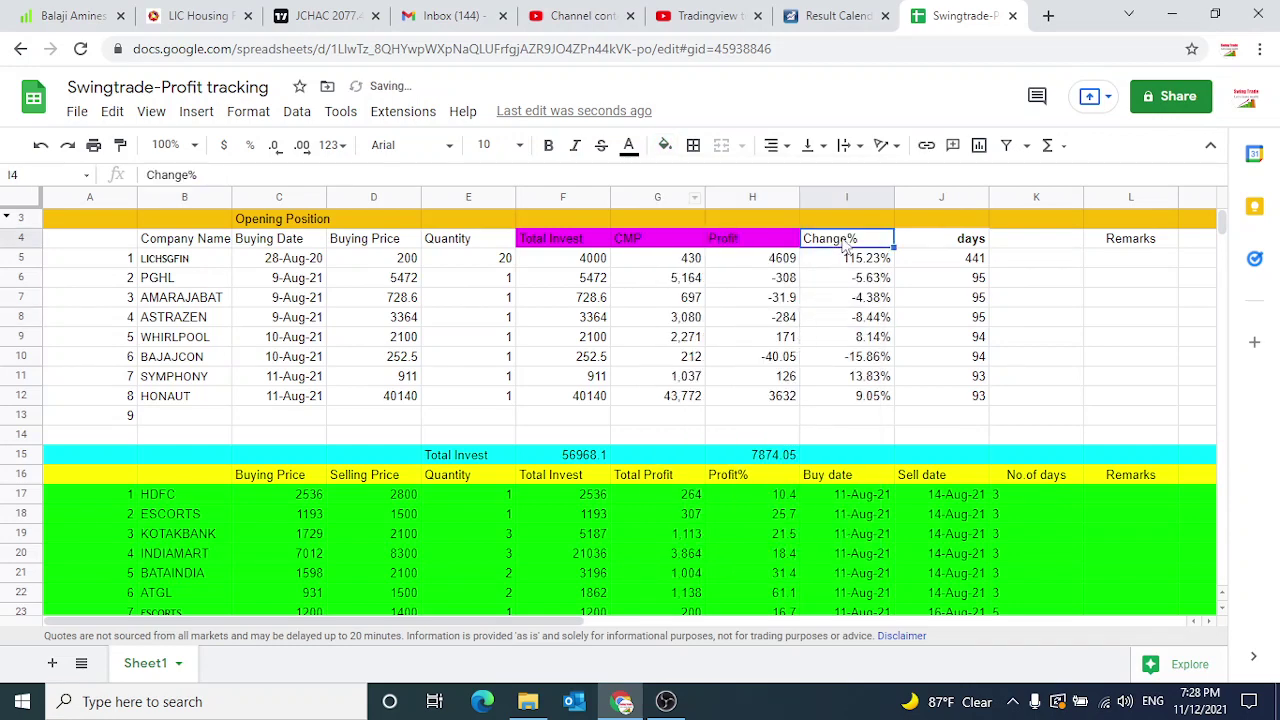
click(665, 145)
click(858, 323)
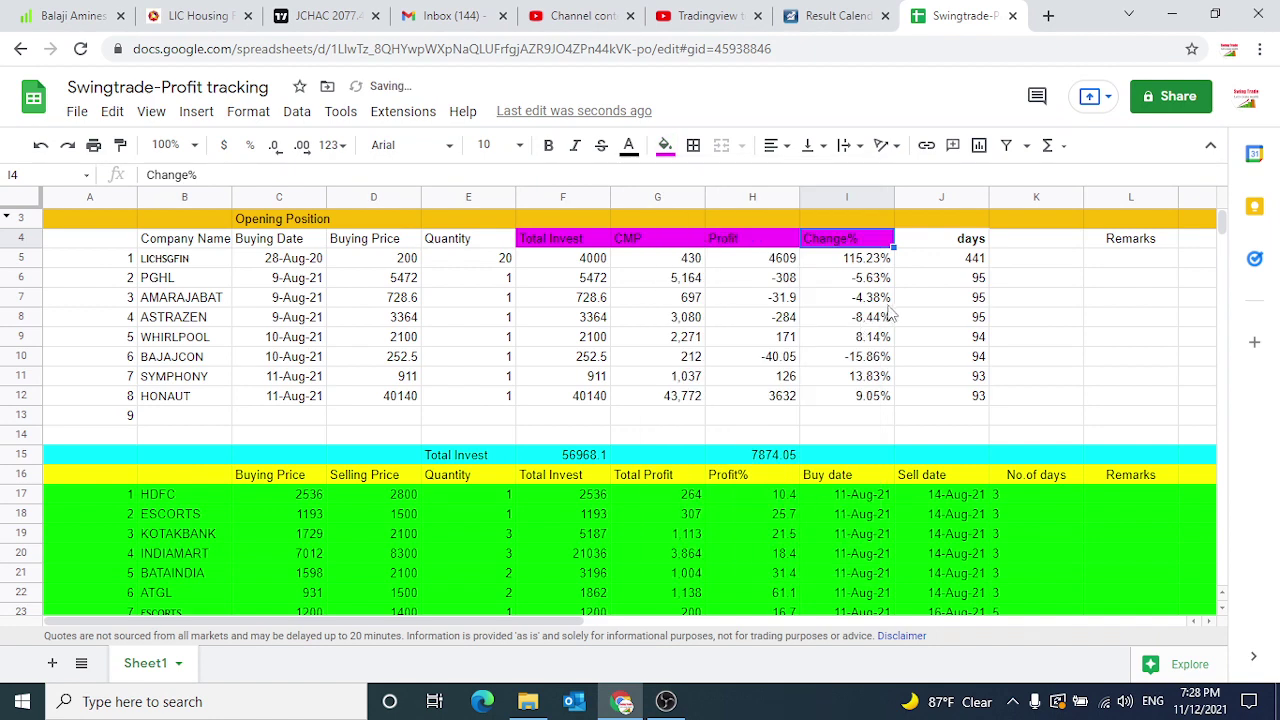
click(886, 300)
click(958, 241)
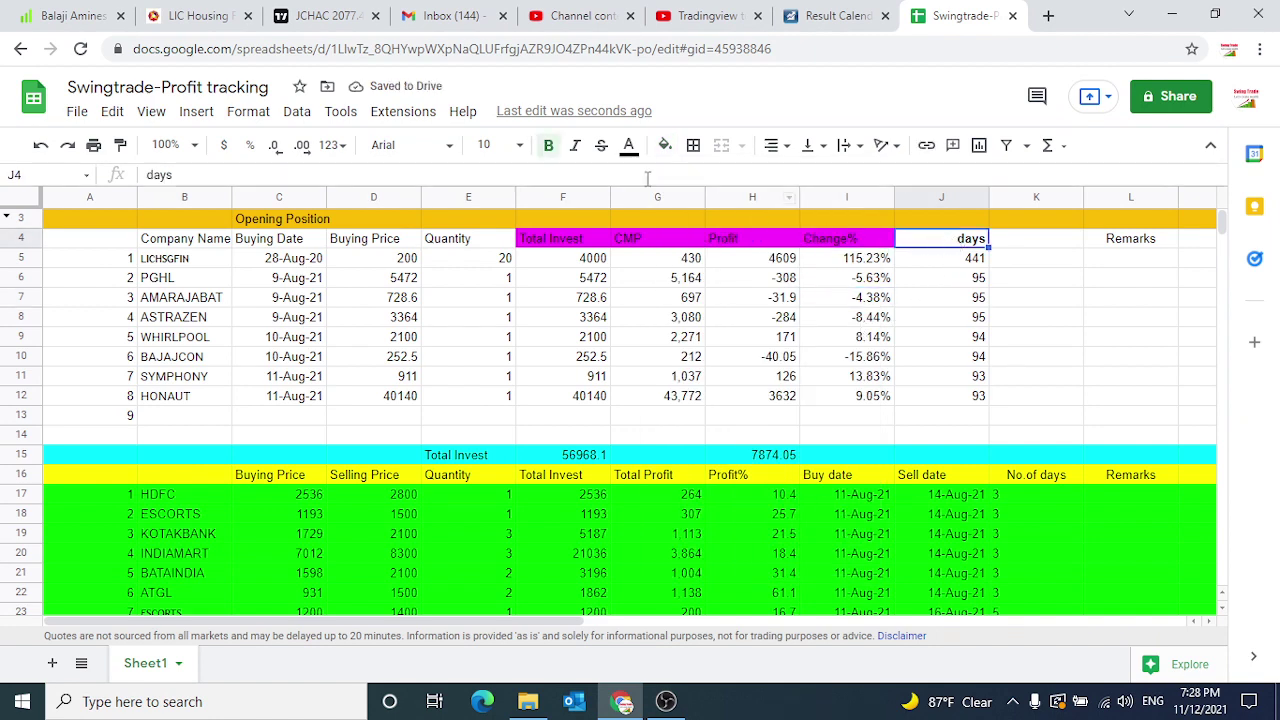
click(665, 145)
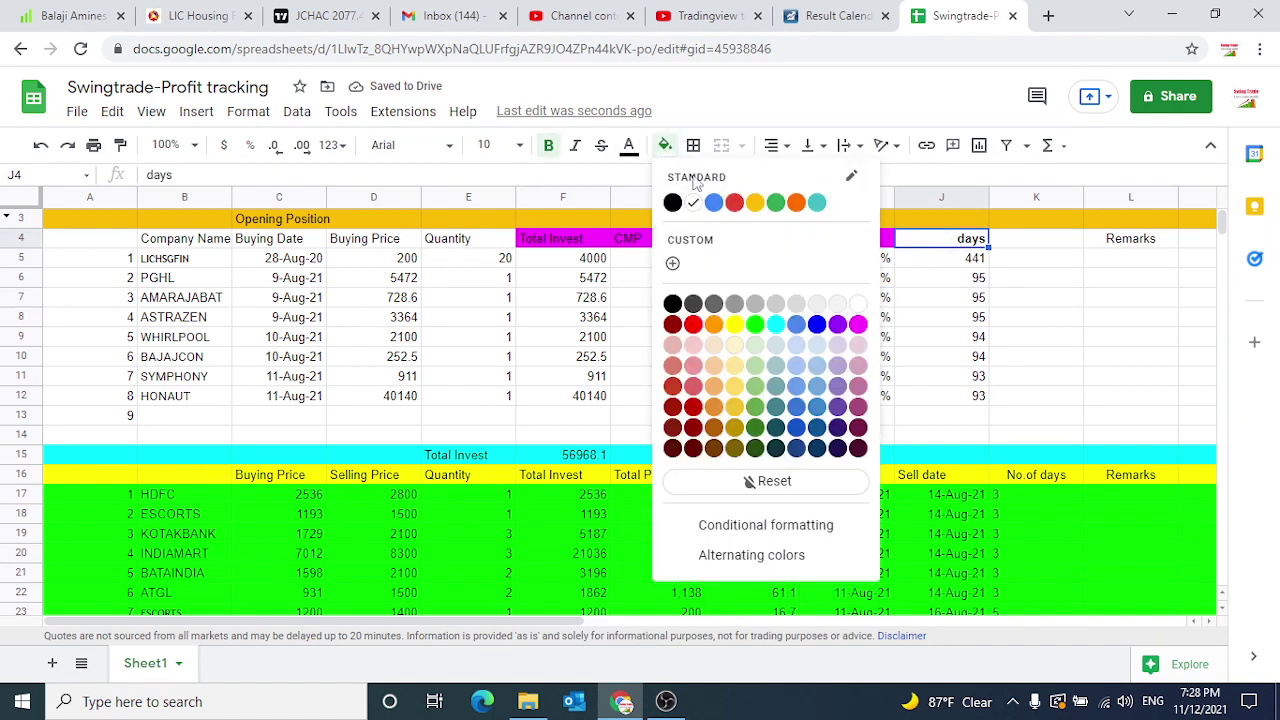
click(858, 323)
click(1038, 299)
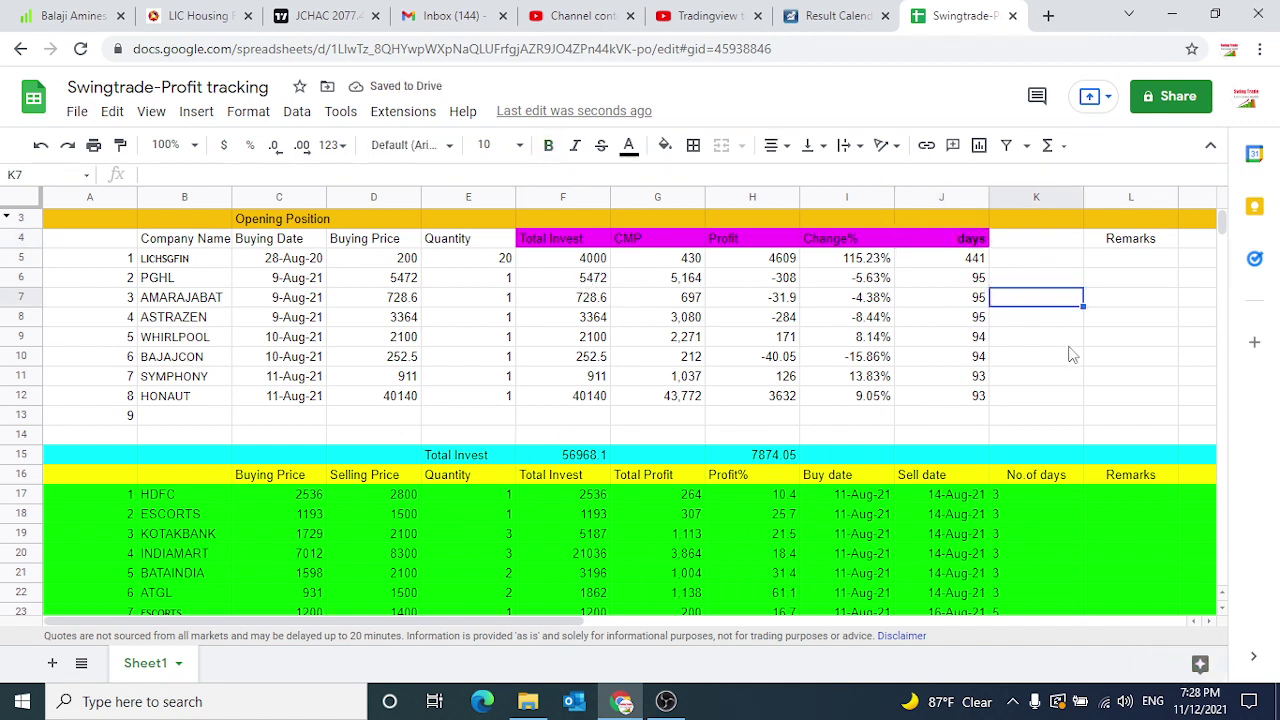
Review the company name, buying date, buying price and quantity cells of the LICHSGFIN opening position
click(195, 262)
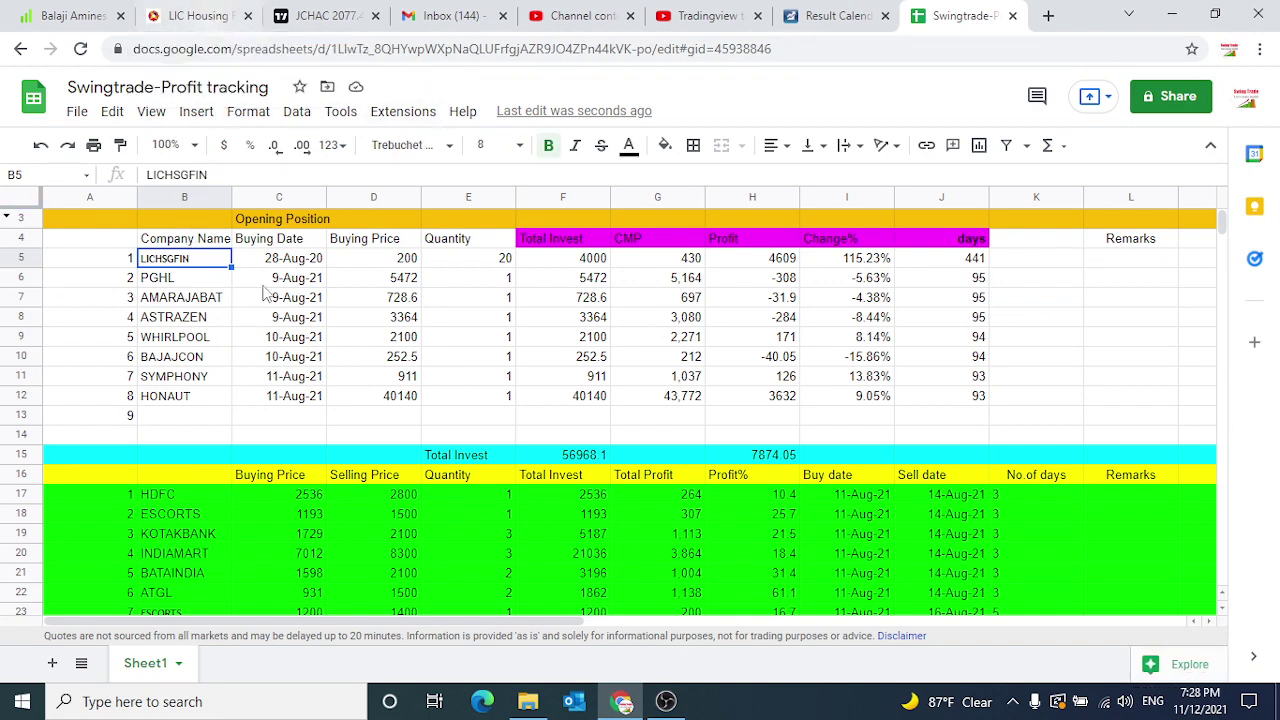
key(Right)
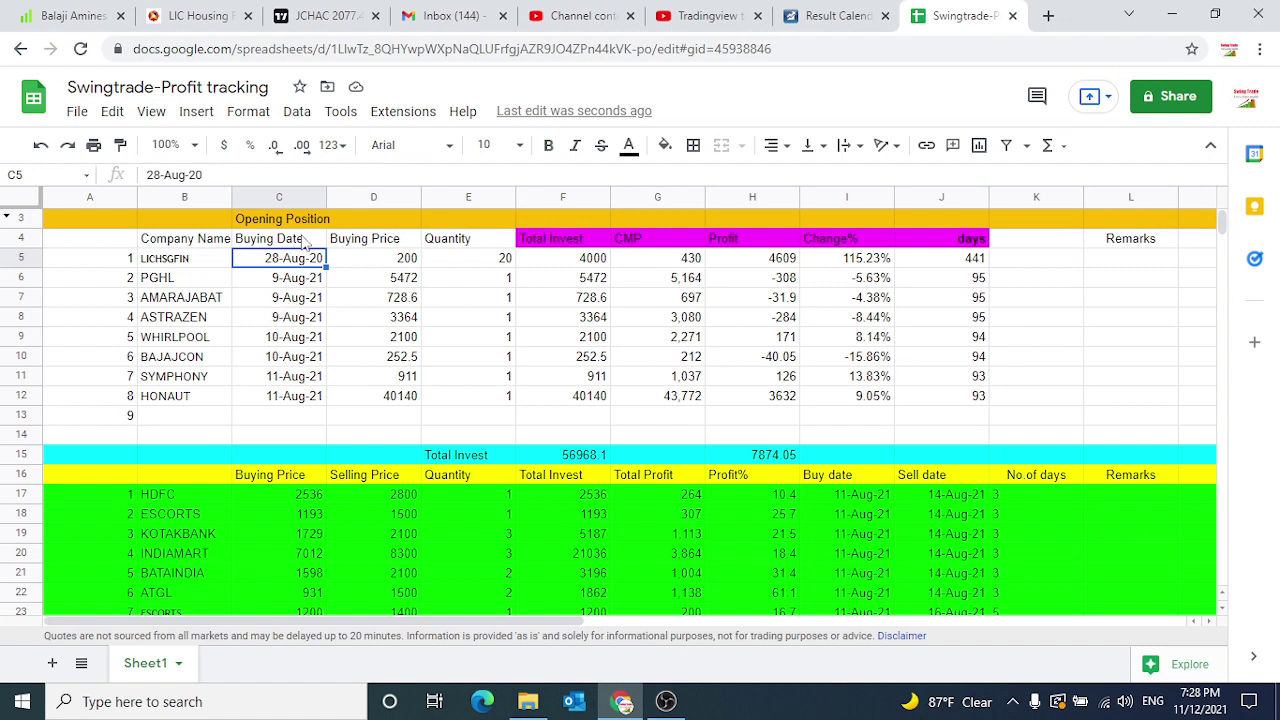
click(366, 265)
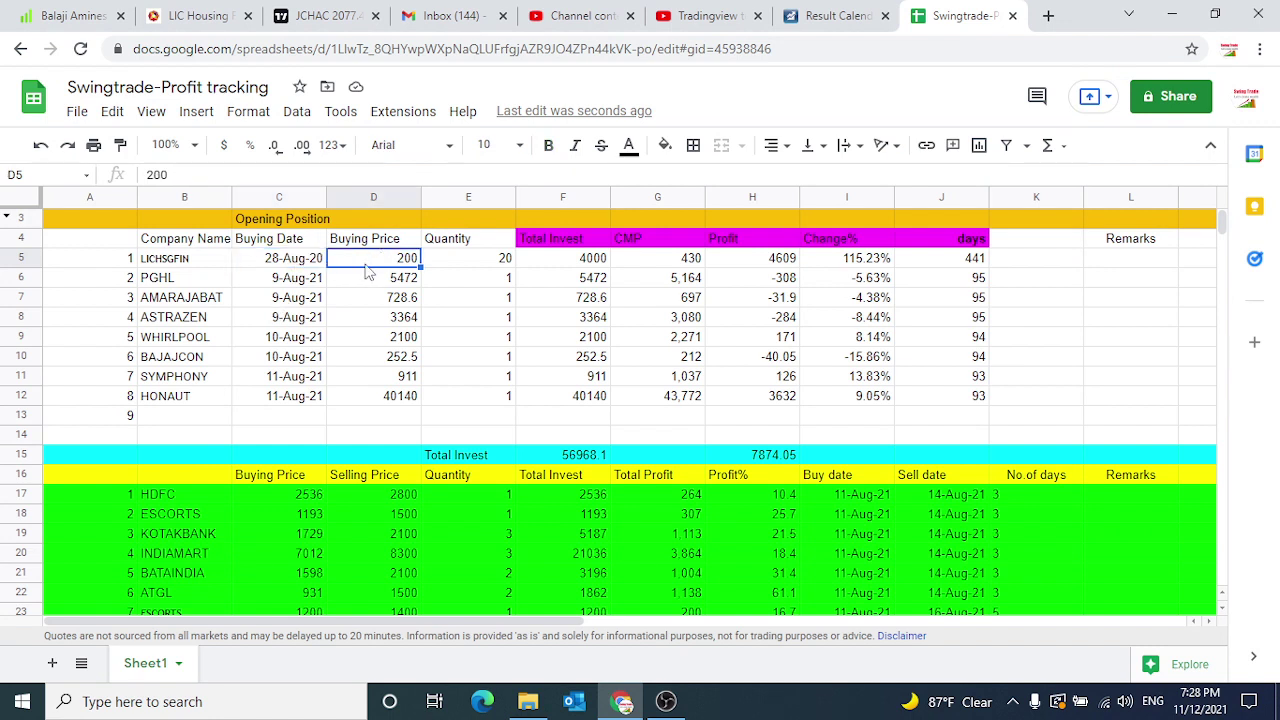
key(Right)
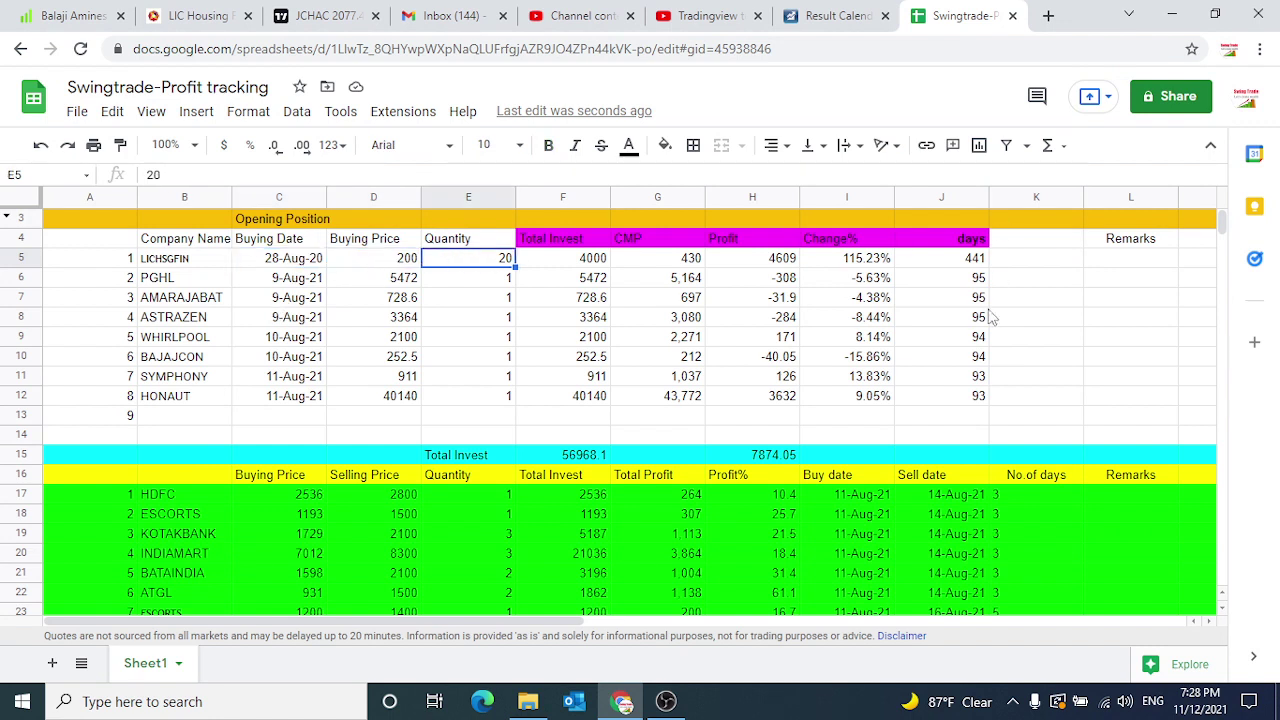
Number the APLLTD row of the closed trades by entering =A24+1 in A25
scroll(987, 408, down, 2)
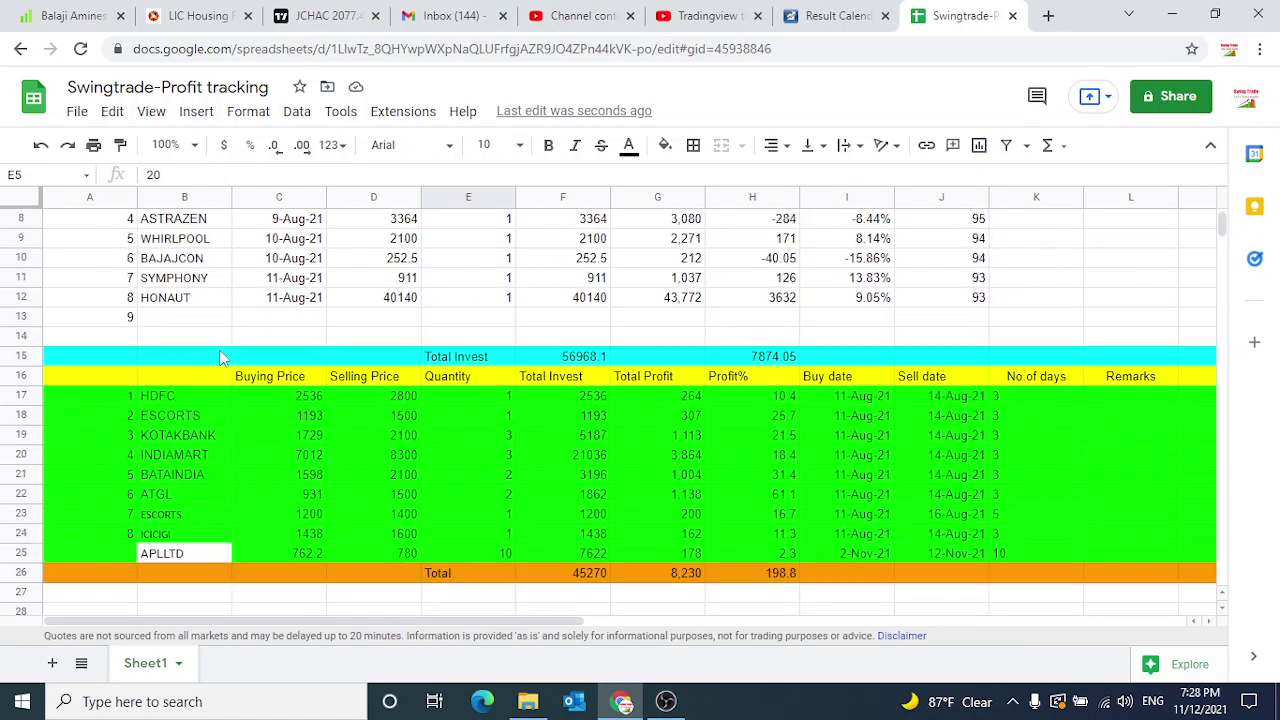
scroll(766, 412, up, 1)
click(114, 553)
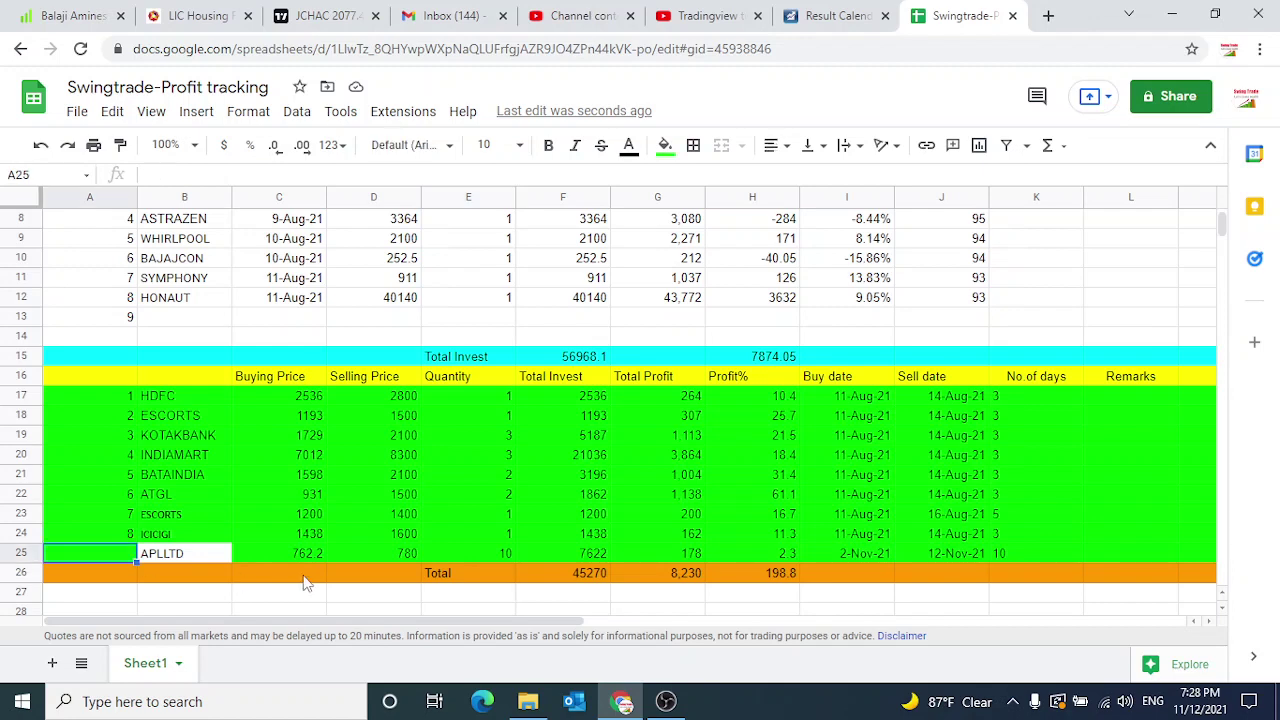
text(=A24)
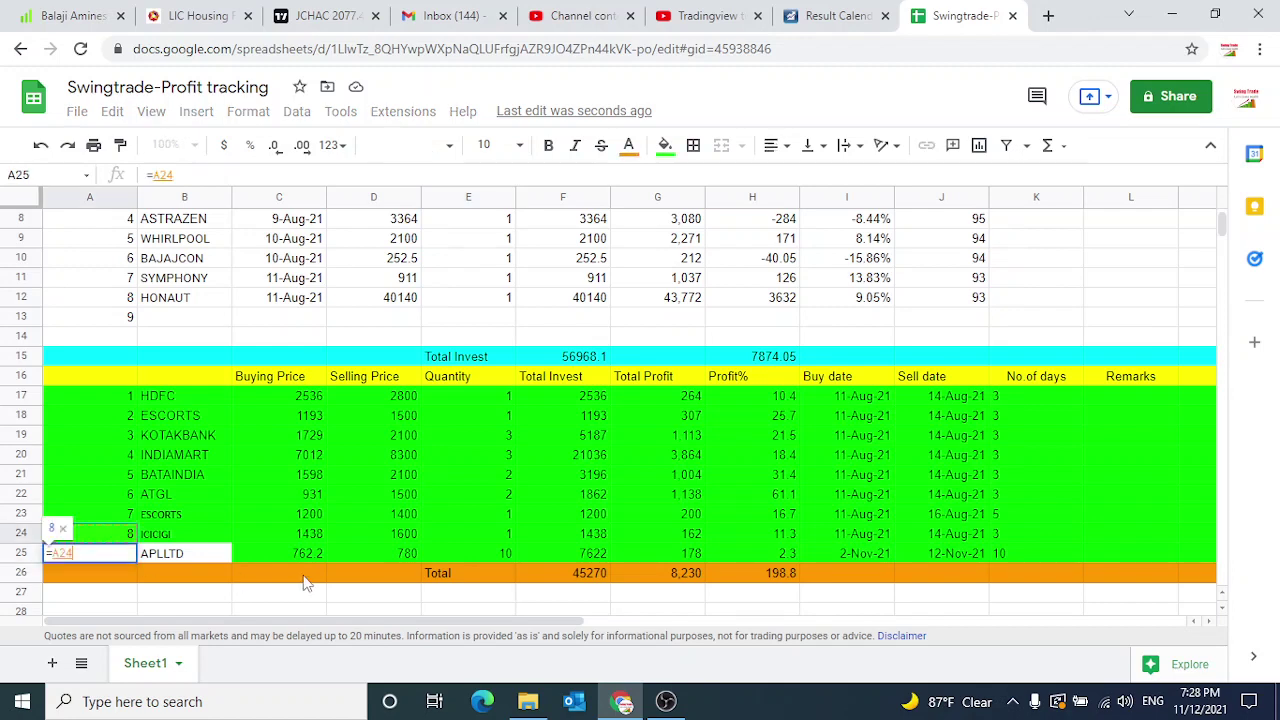
text(+1)
key(Return)
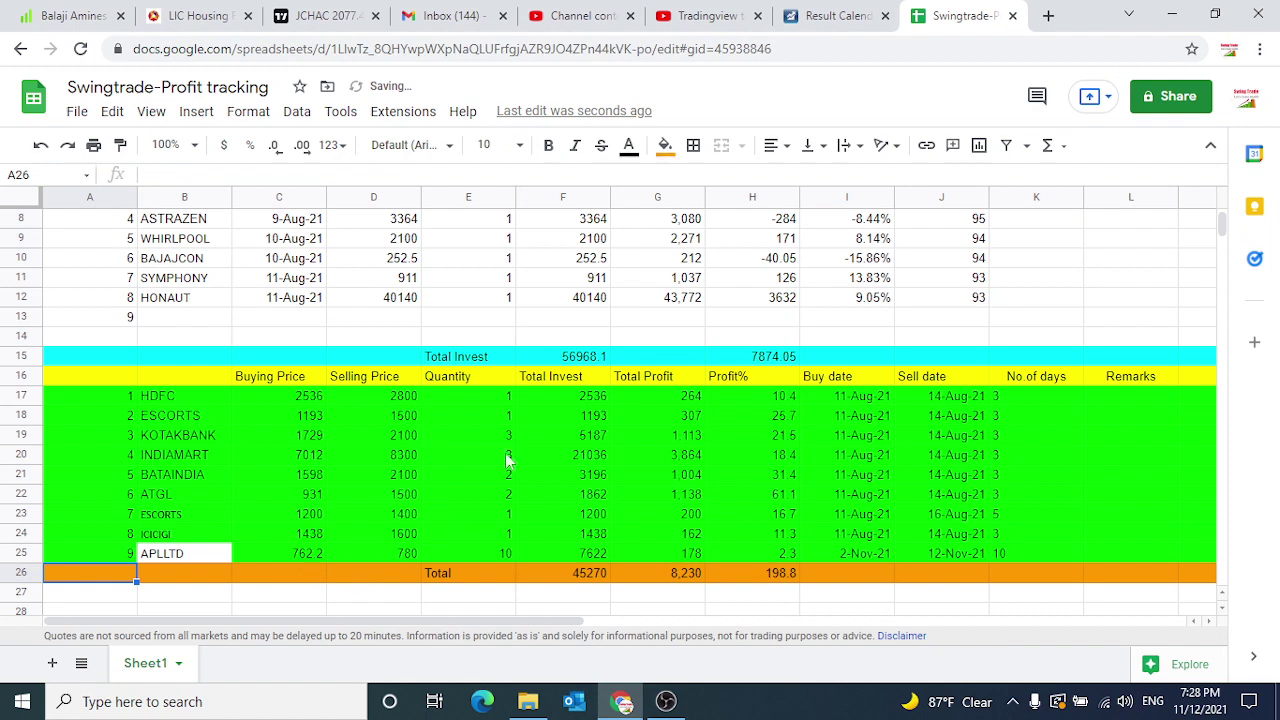
Inspect the Total Invest sum formula in F15 and the range it covers, leaving it as is
click(598, 357)
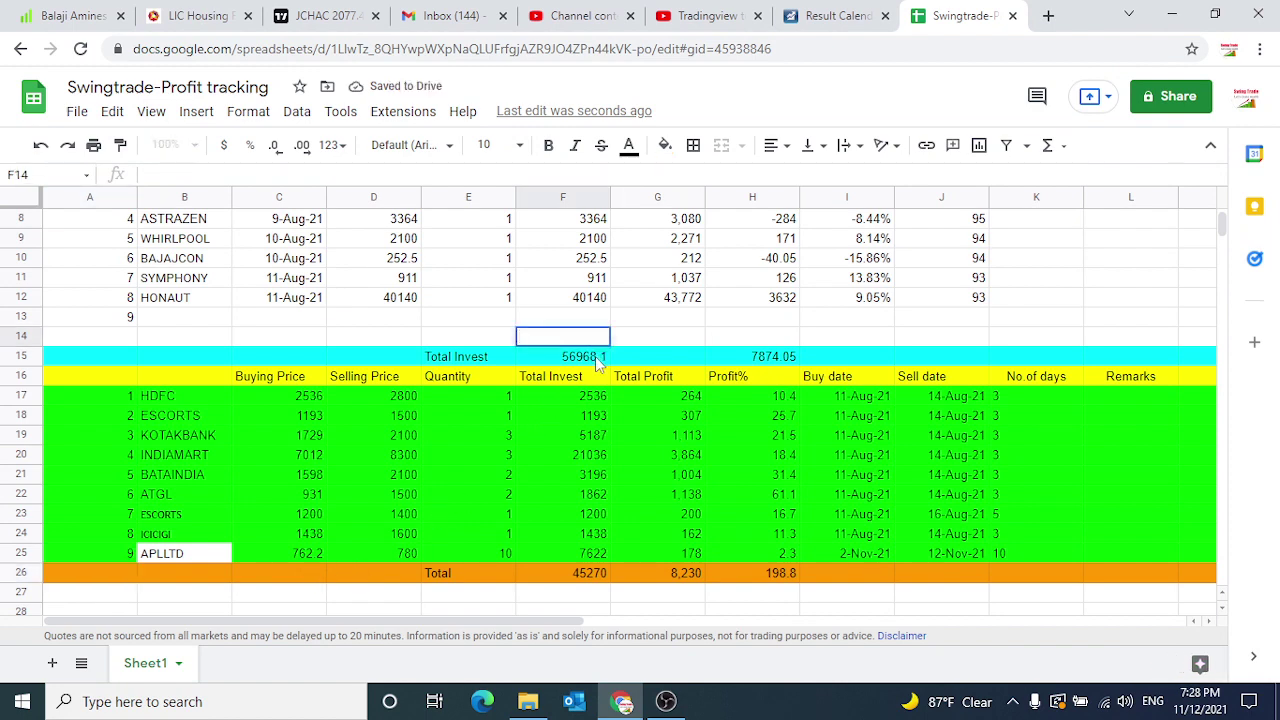
double_click(598, 357)
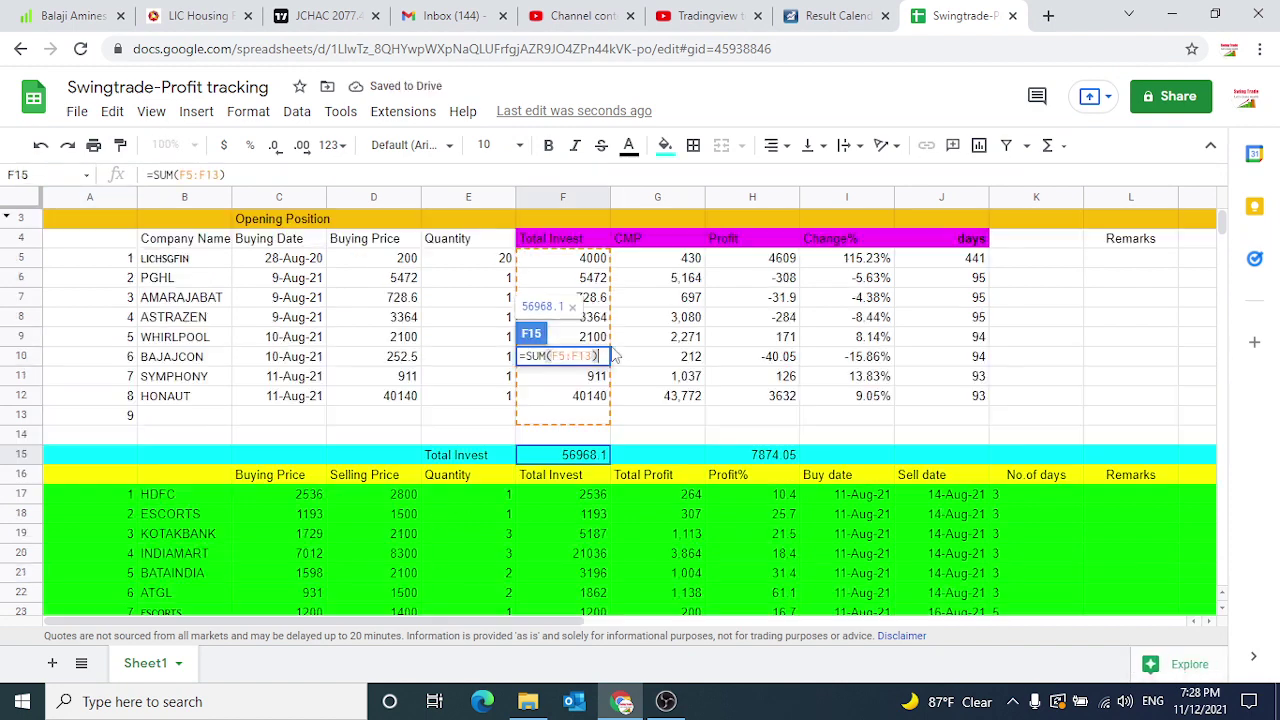
scroll(618, 343, up, 2)
key(Return)
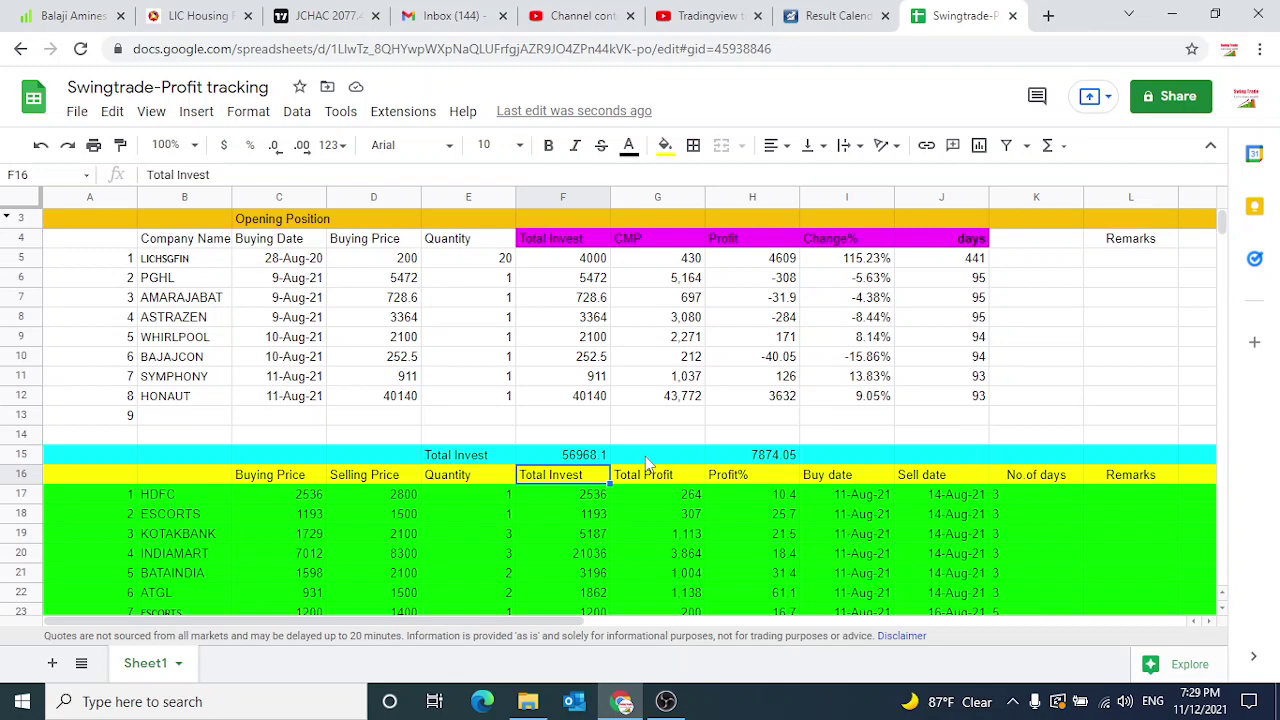
Review the closed trades and the Total Invest amount in E29 of the portfolio summary
scroll(1043, 437, down, 1)
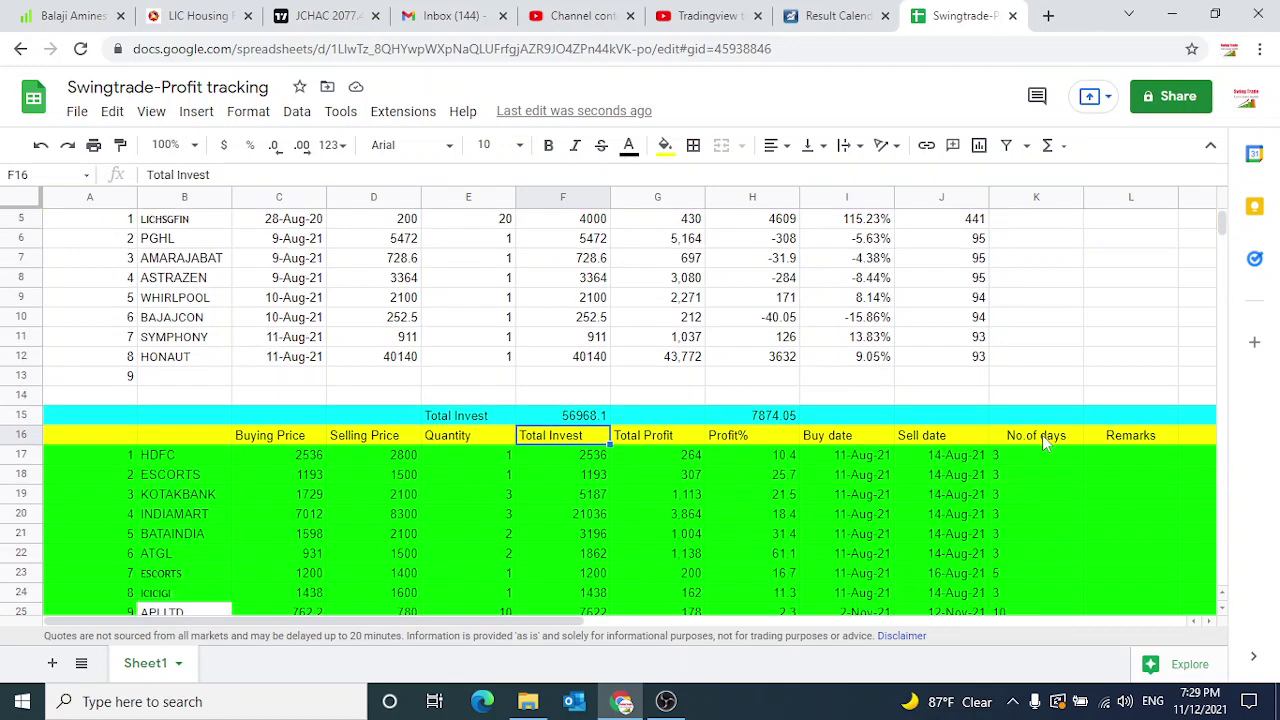
scroll(1043, 443, down, 2)
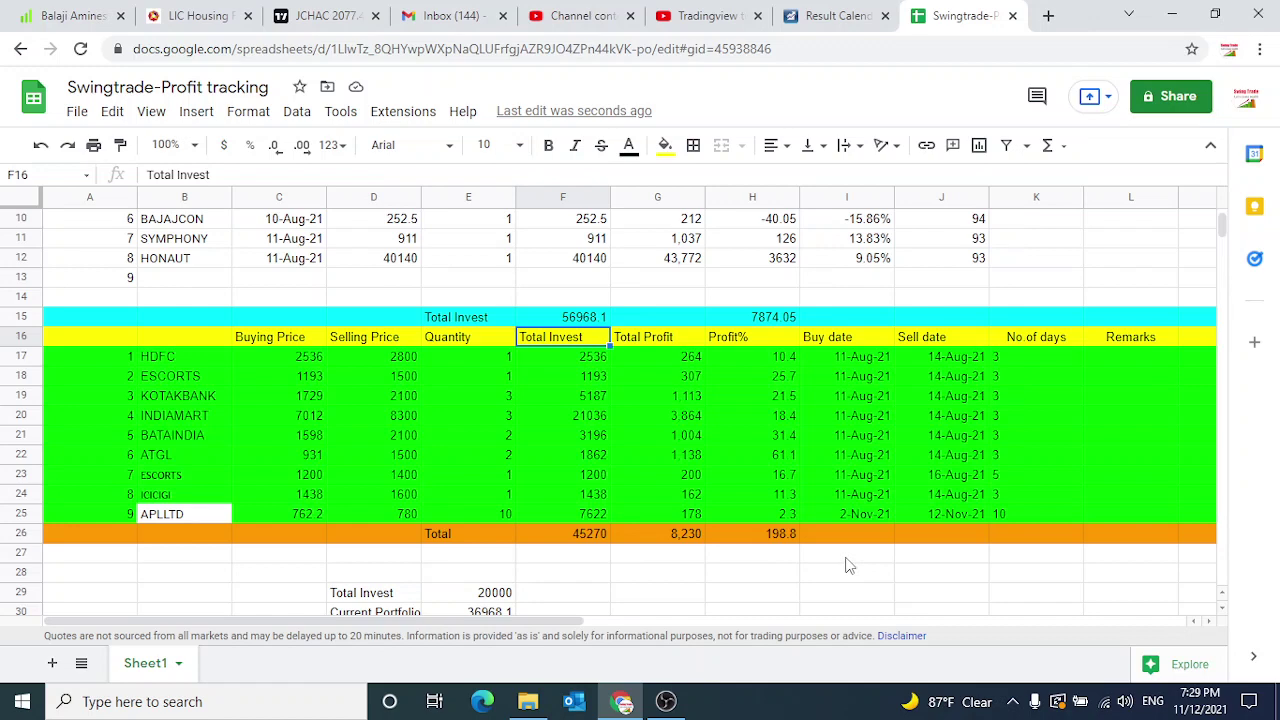
scroll(846, 566, down, 1)
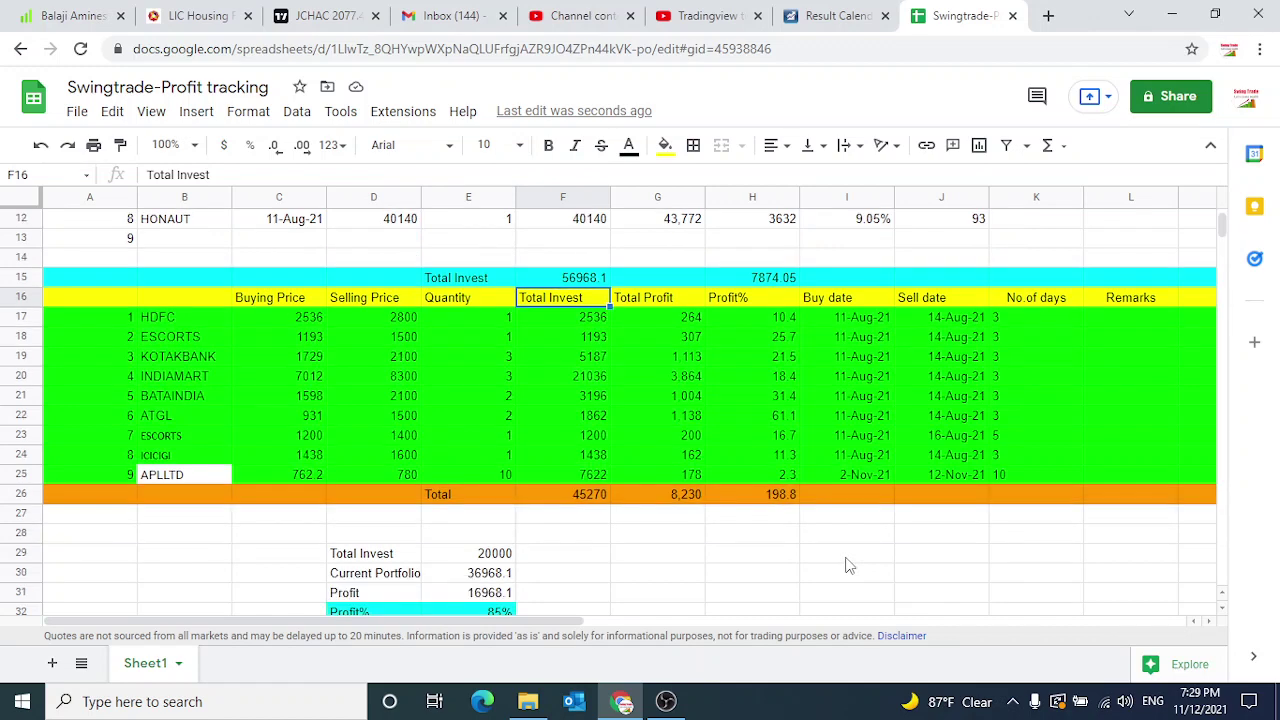
click(505, 558)
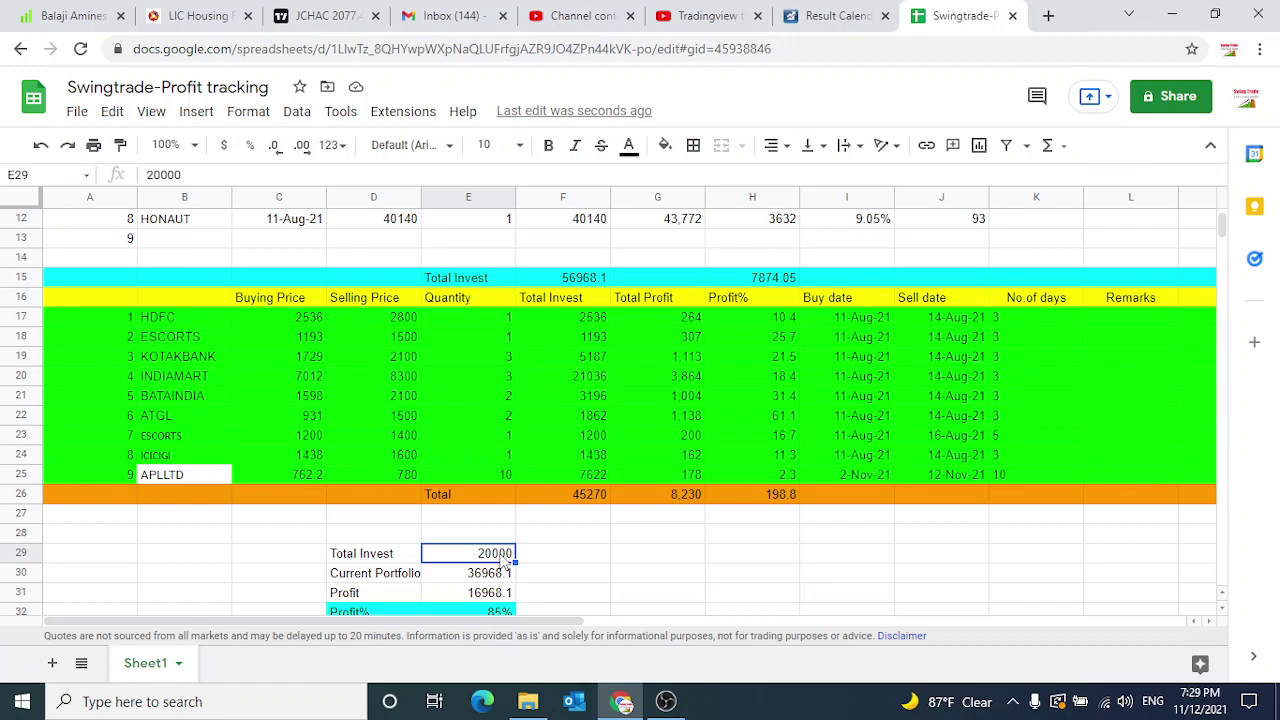
Fill the APLLTD name cell B25 with the same bright green as the other closed trades
click(184, 462)
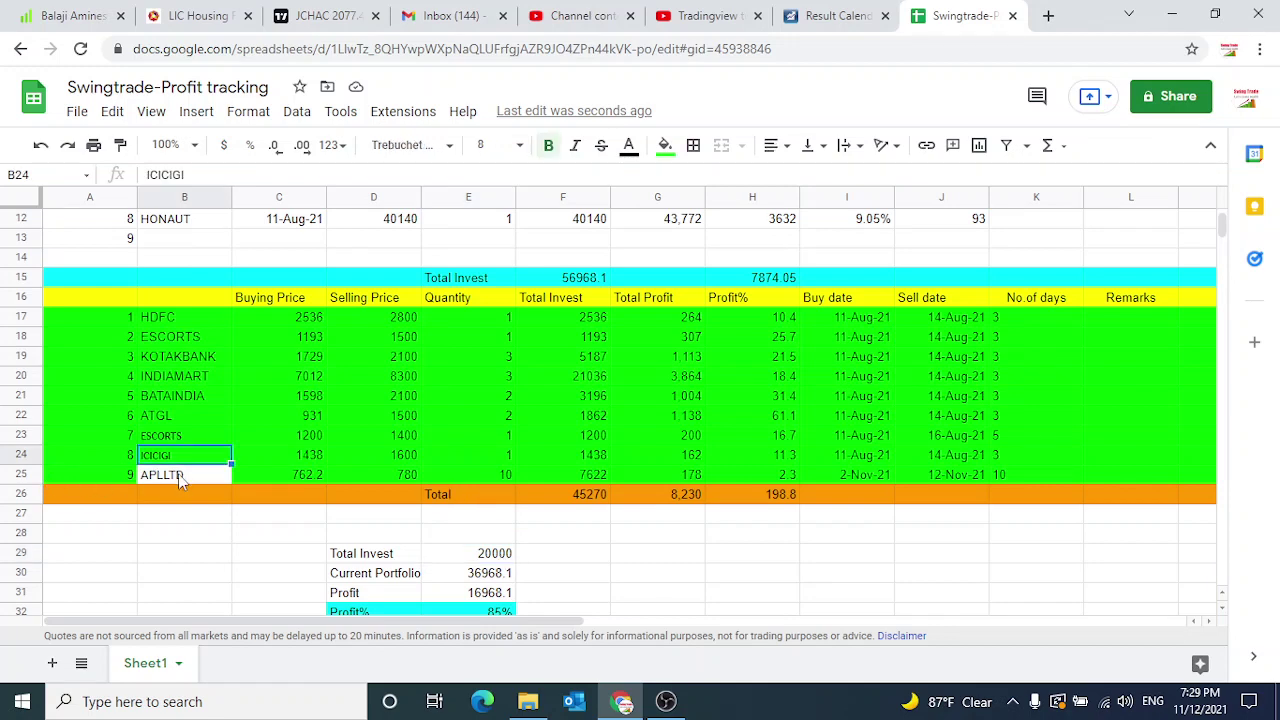
click(180, 478)
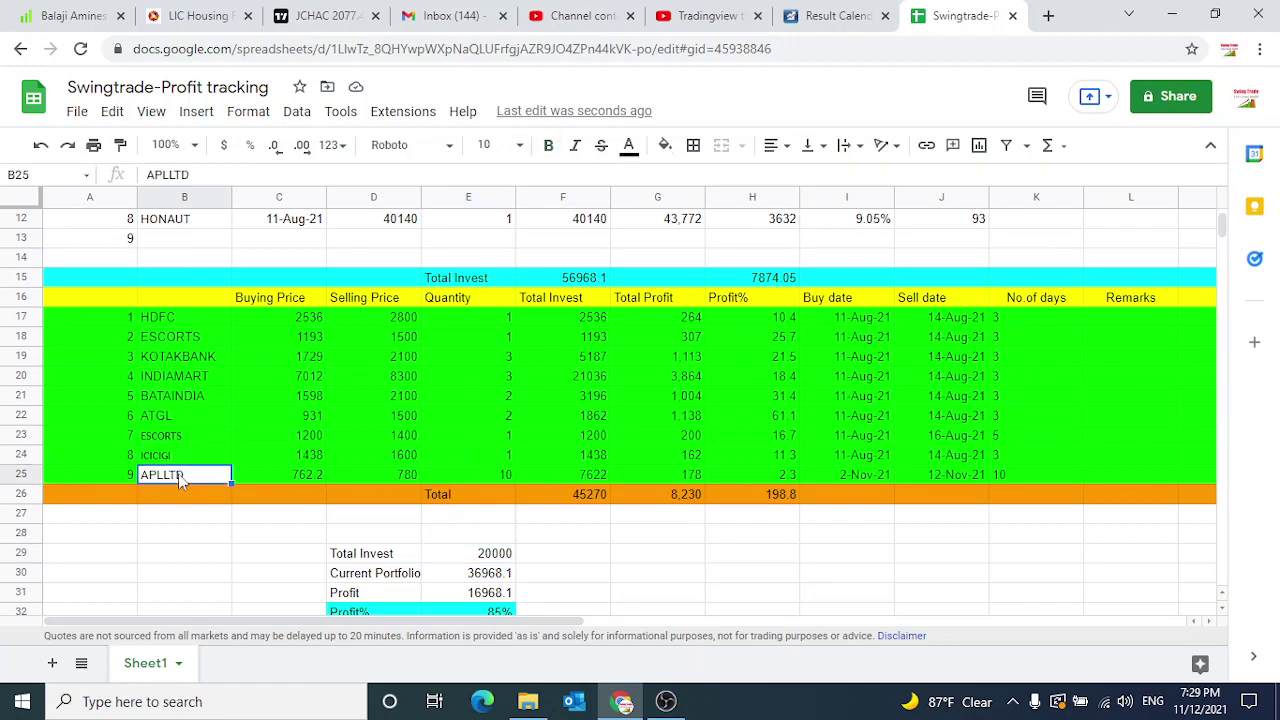
click(665, 145)
click(749, 322)
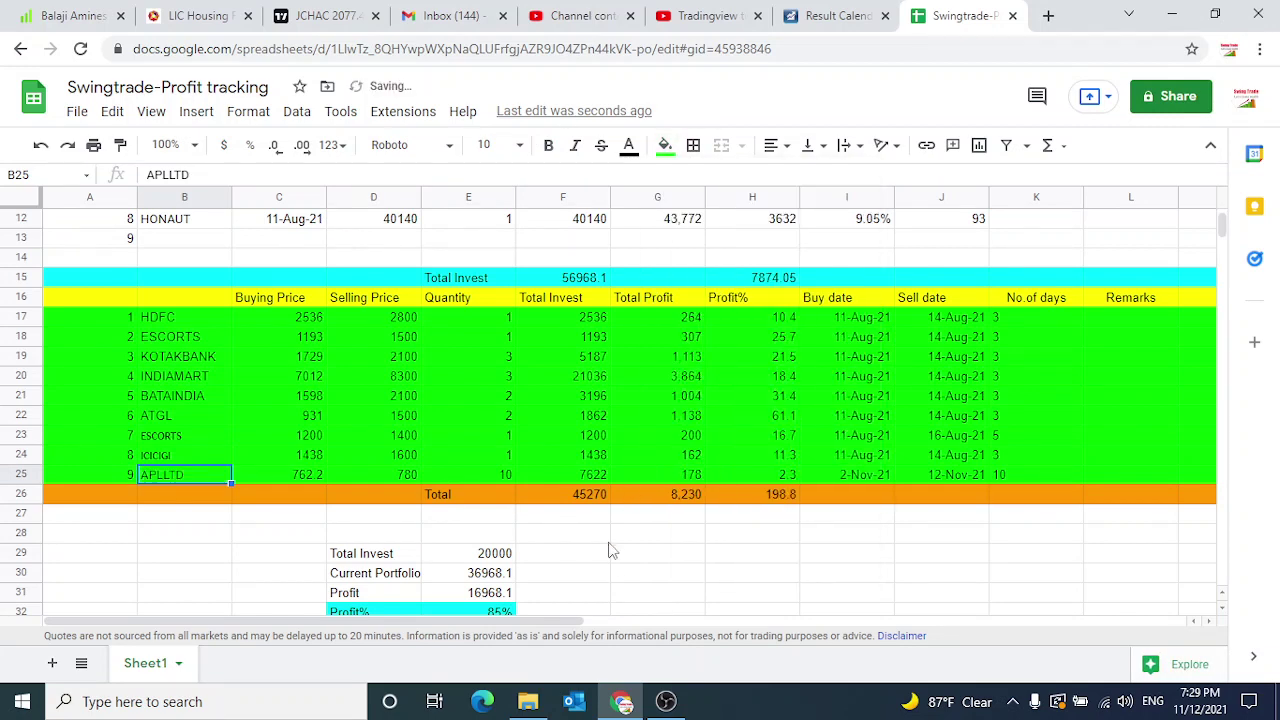
click(612, 550)
Examine the Total Invest and Current Portfolio entries of the portfolio summary below the closed trades
scroll(644, 528, down, 2)
click(572, 516)
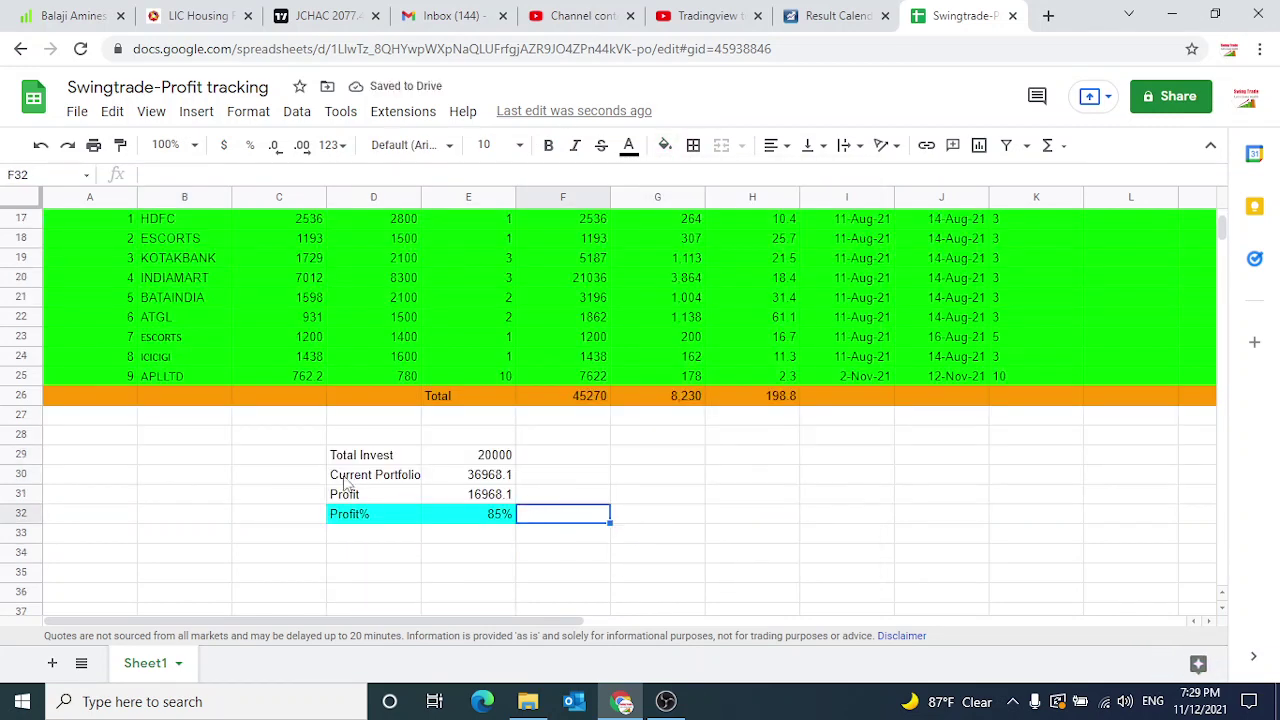
click(363, 458)
click(497, 455)
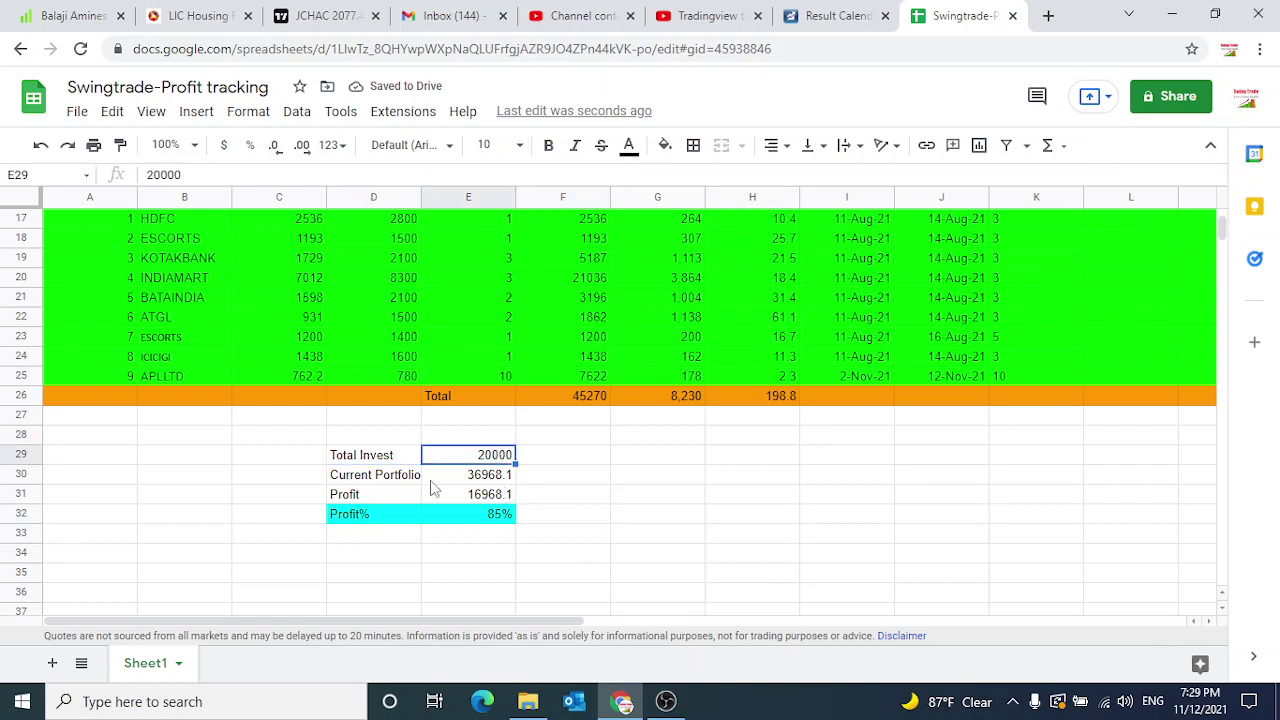
click(364, 480)
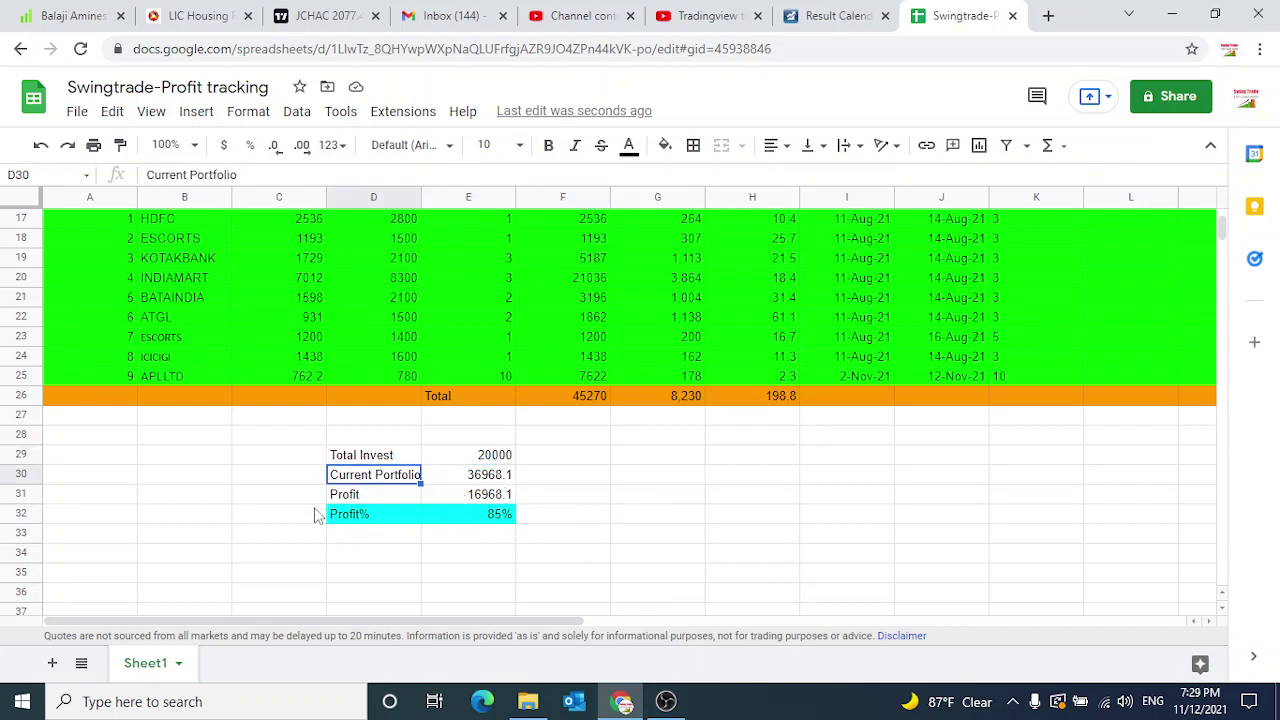
click(503, 463)
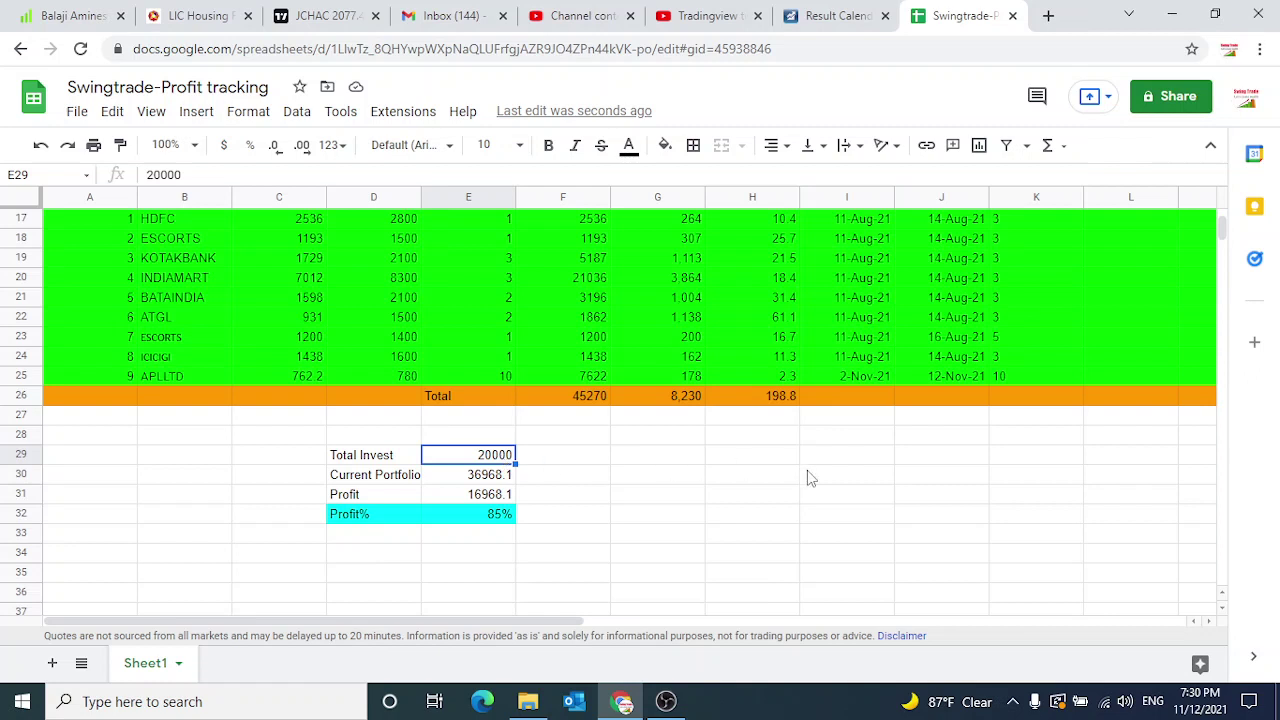
Record the dated investments in I30:J32: 10000 on 02/10, 5000 on 25/10 and 5000 on 02/11
click(855, 480)
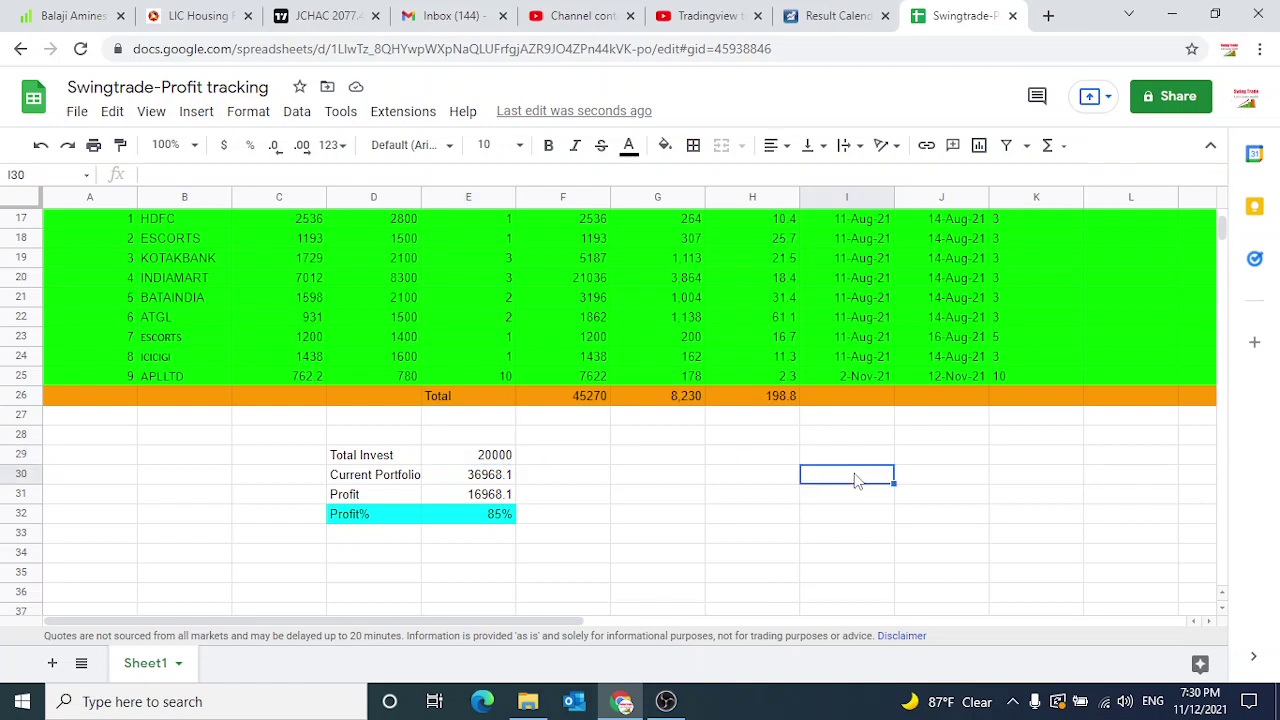
text(02/10)
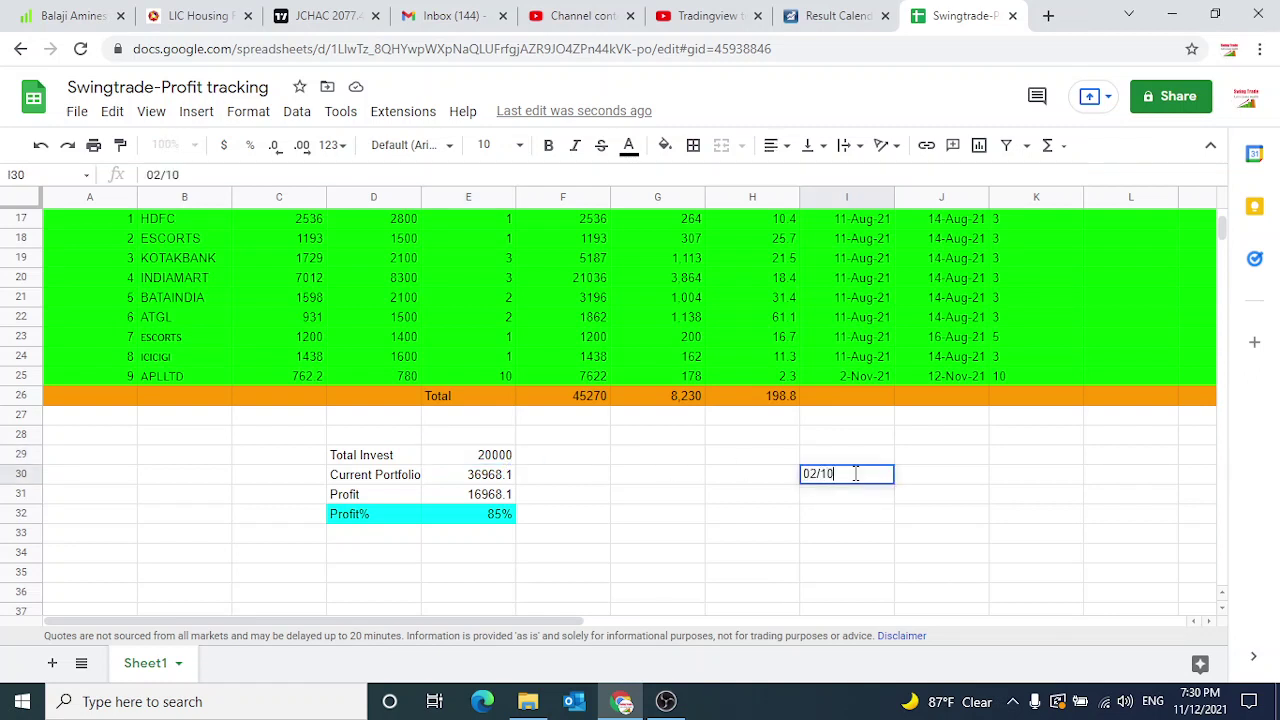
key(Tab)
text(10000)
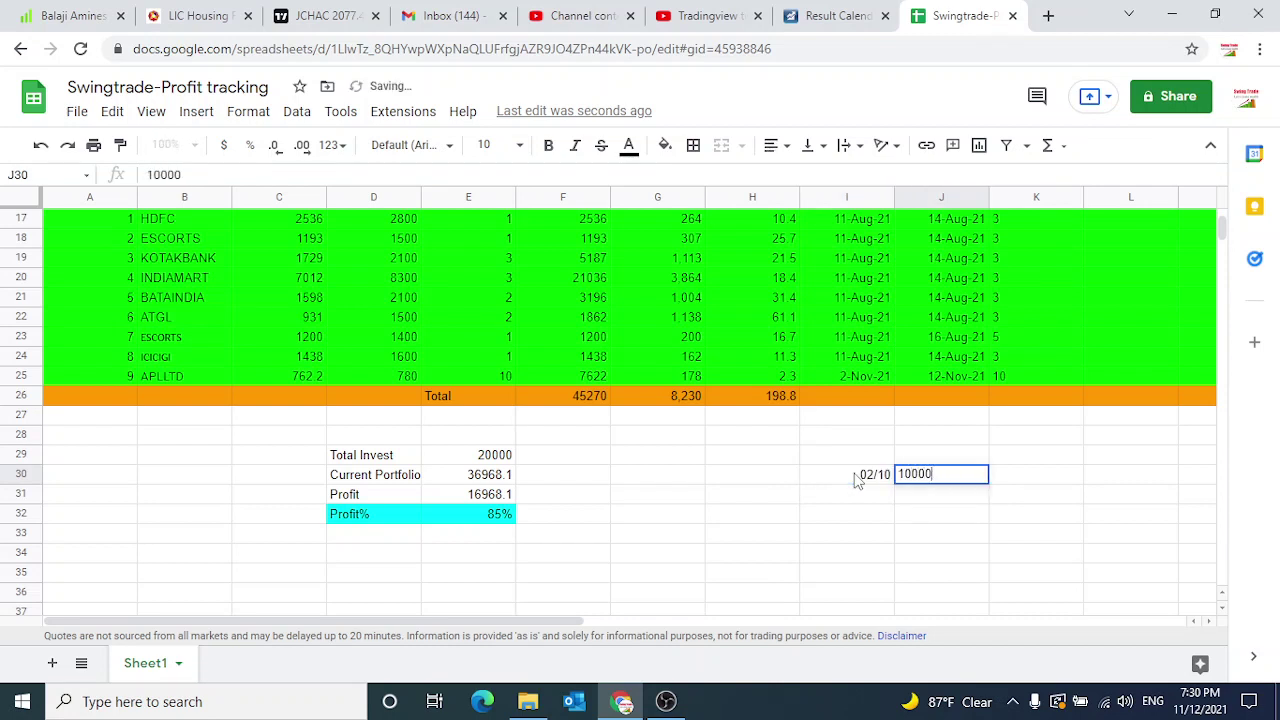
key(Return)
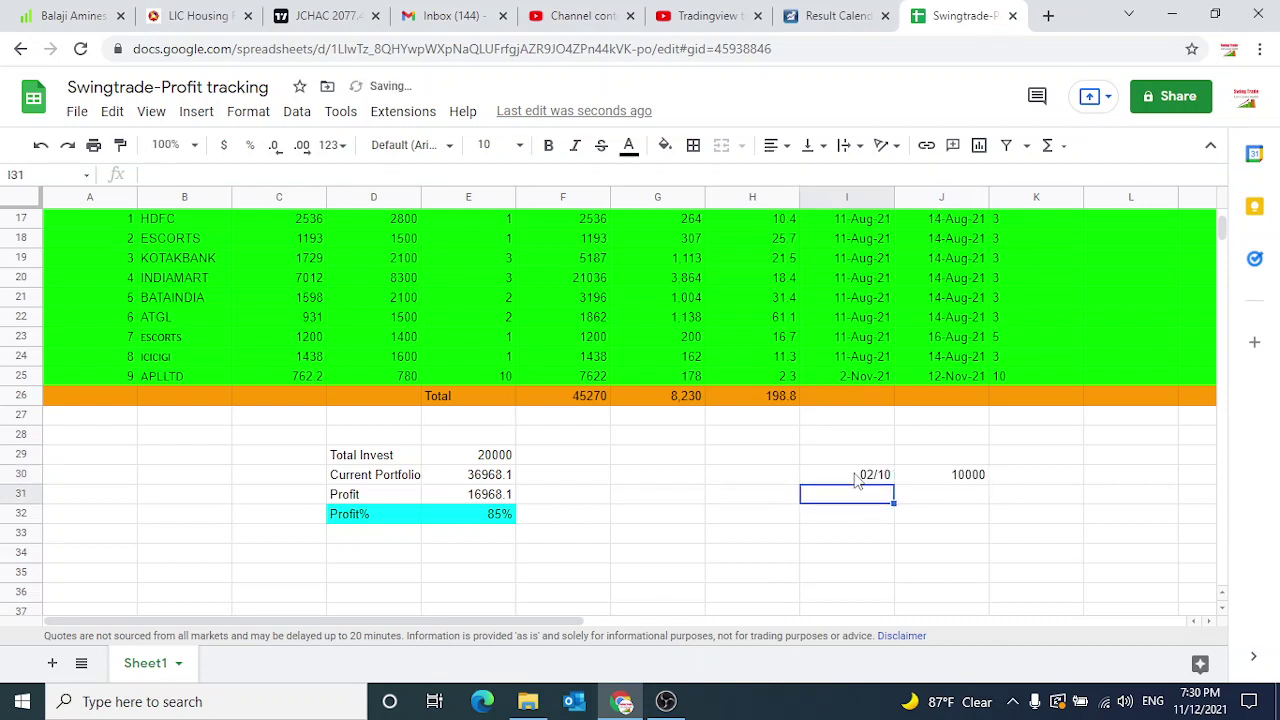
text(25/10)
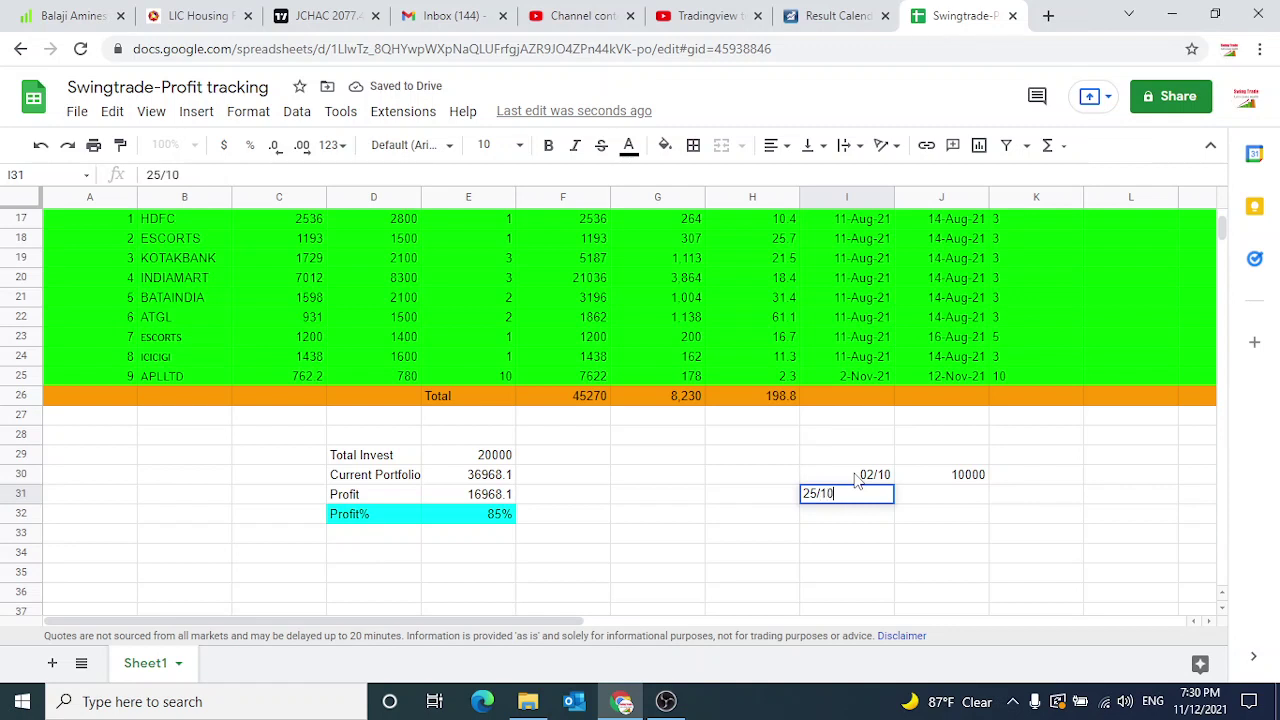
key(Tab)
text(5000)
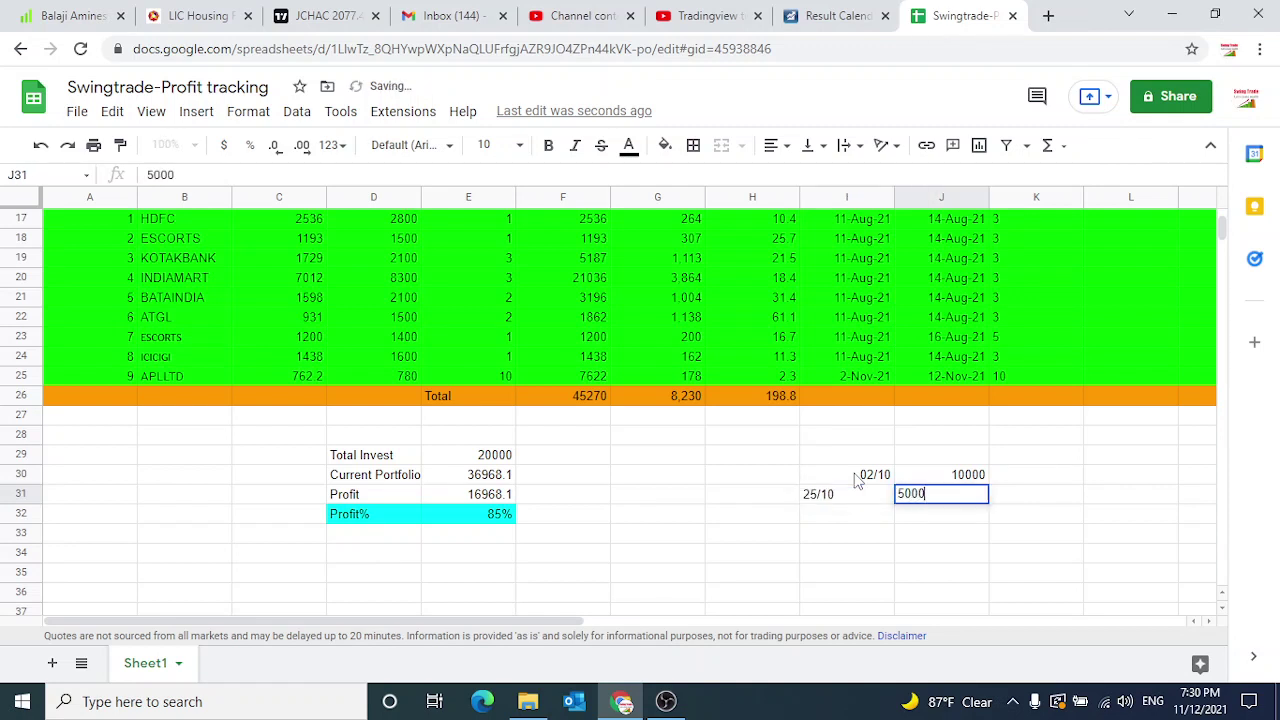
key(Return)
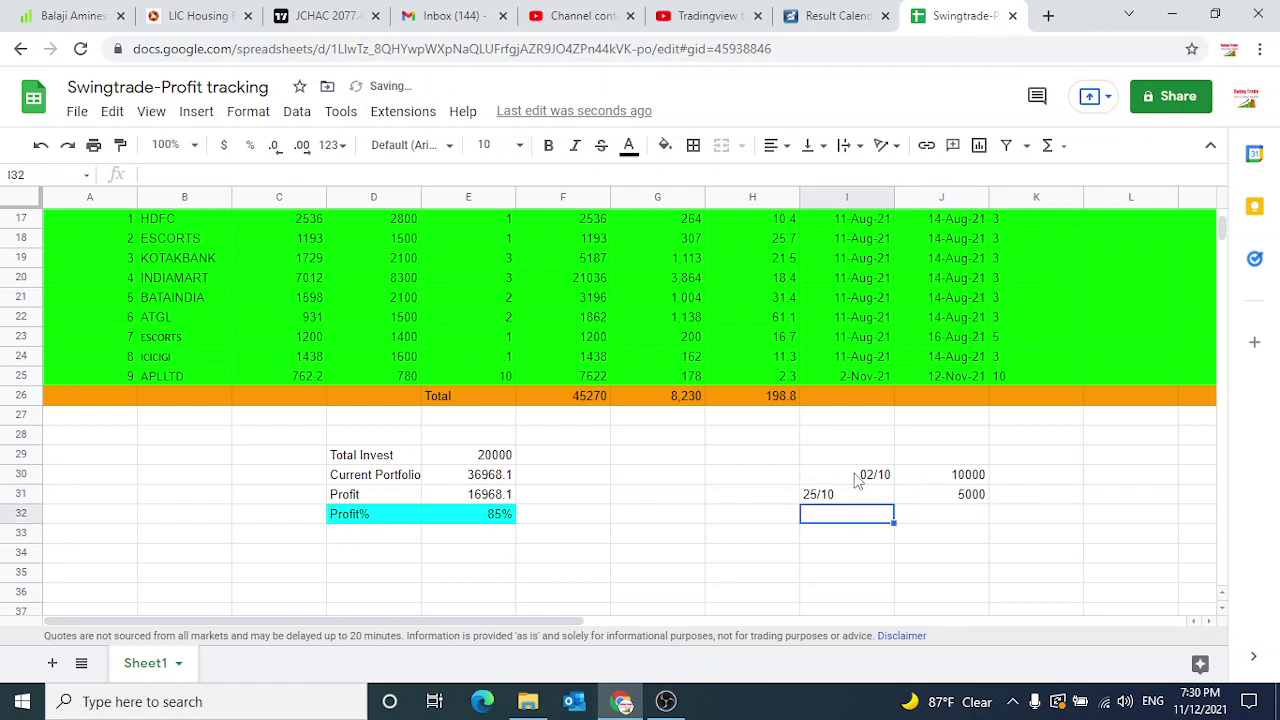
text(02/11)
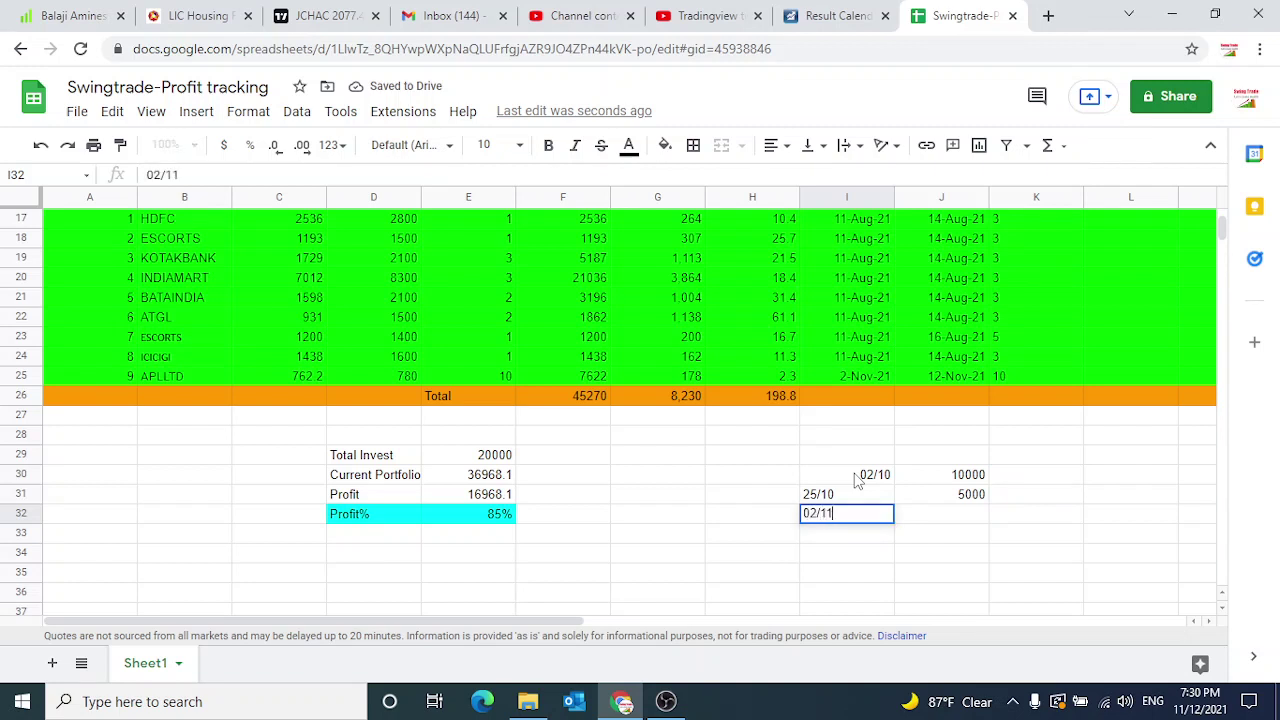
key(Tab)
text(5000)
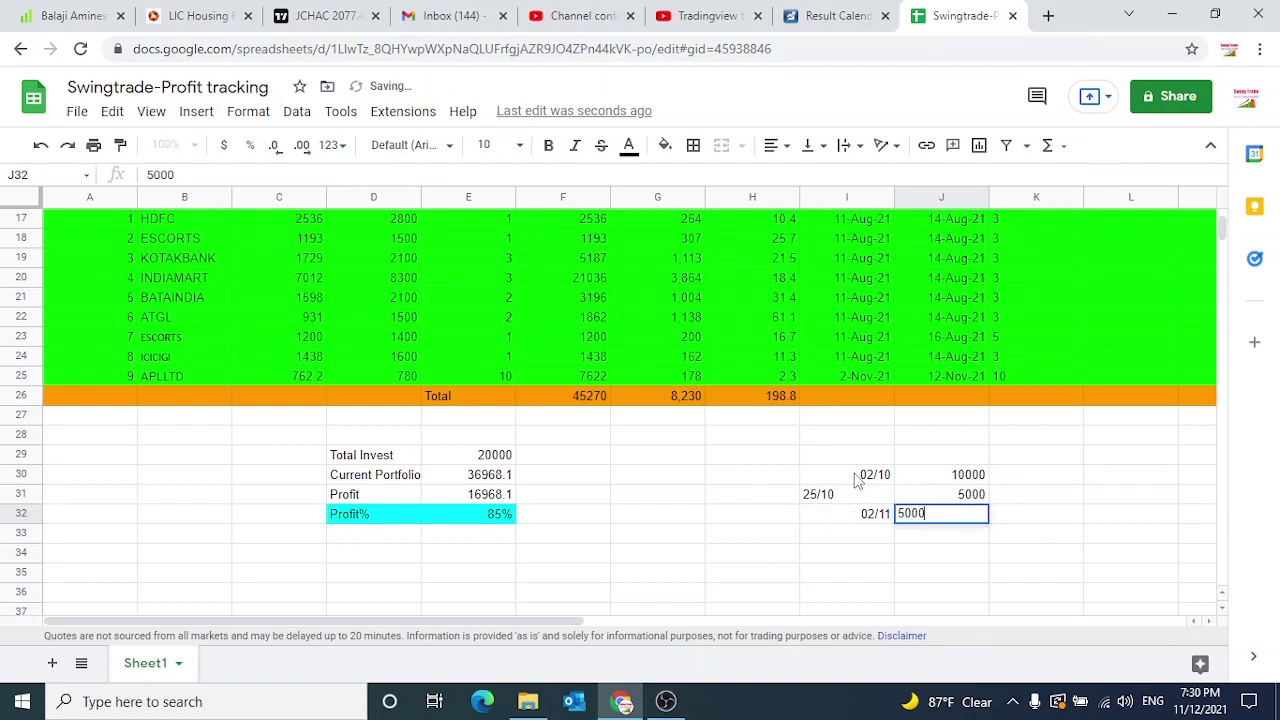
key(Return)
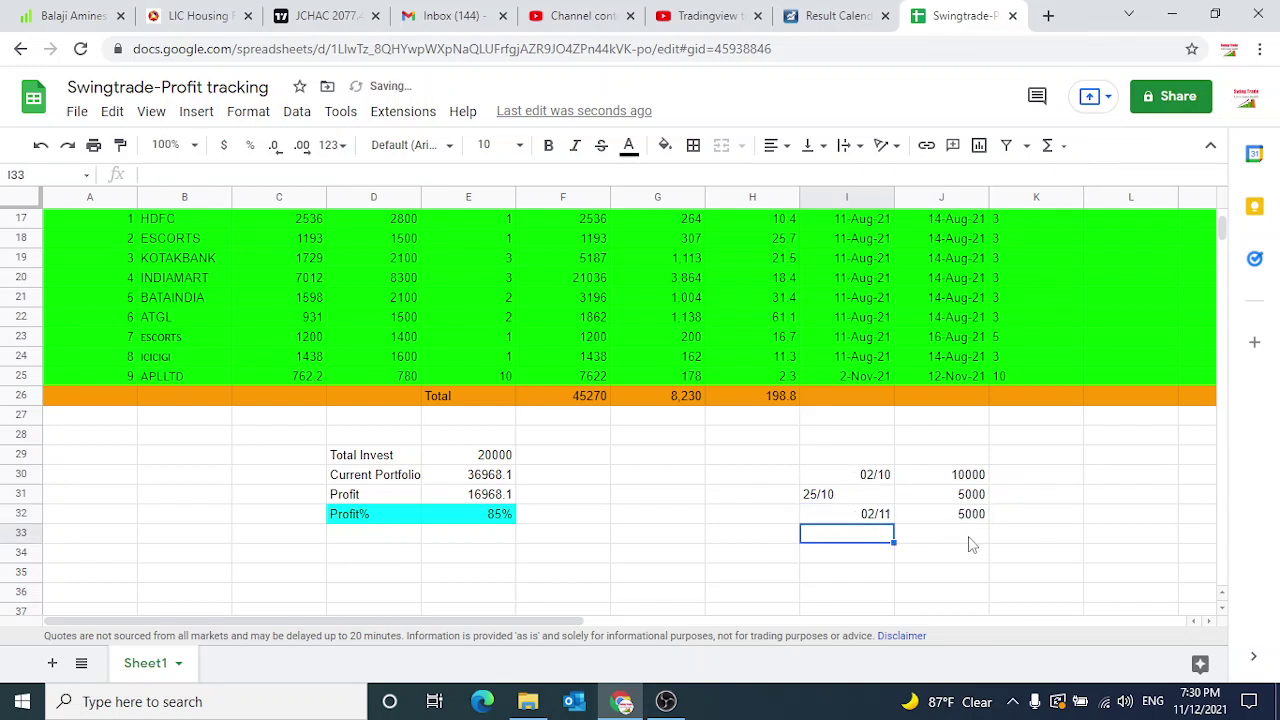
Total the invested amounts J30:J32 with a SUM formula in J33
click(1047, 147)
click(1066, 185)
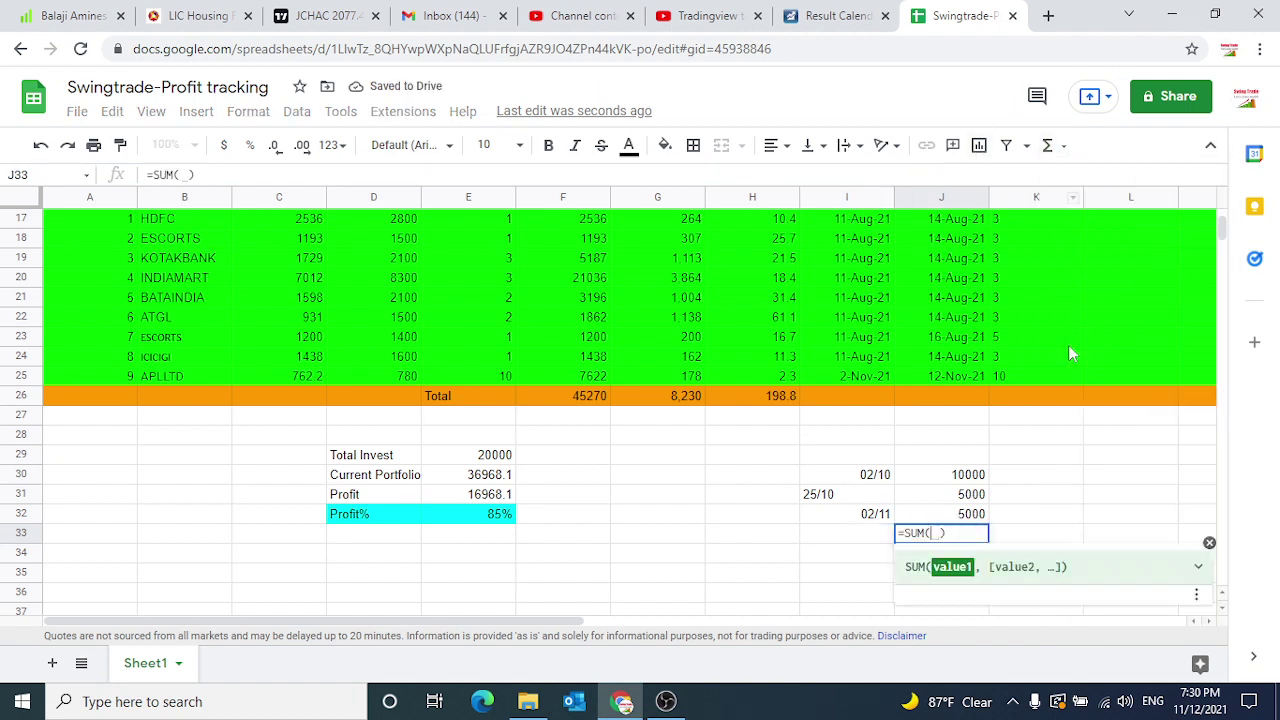
click(970, 477)
drag(975, 480, 981, 514)
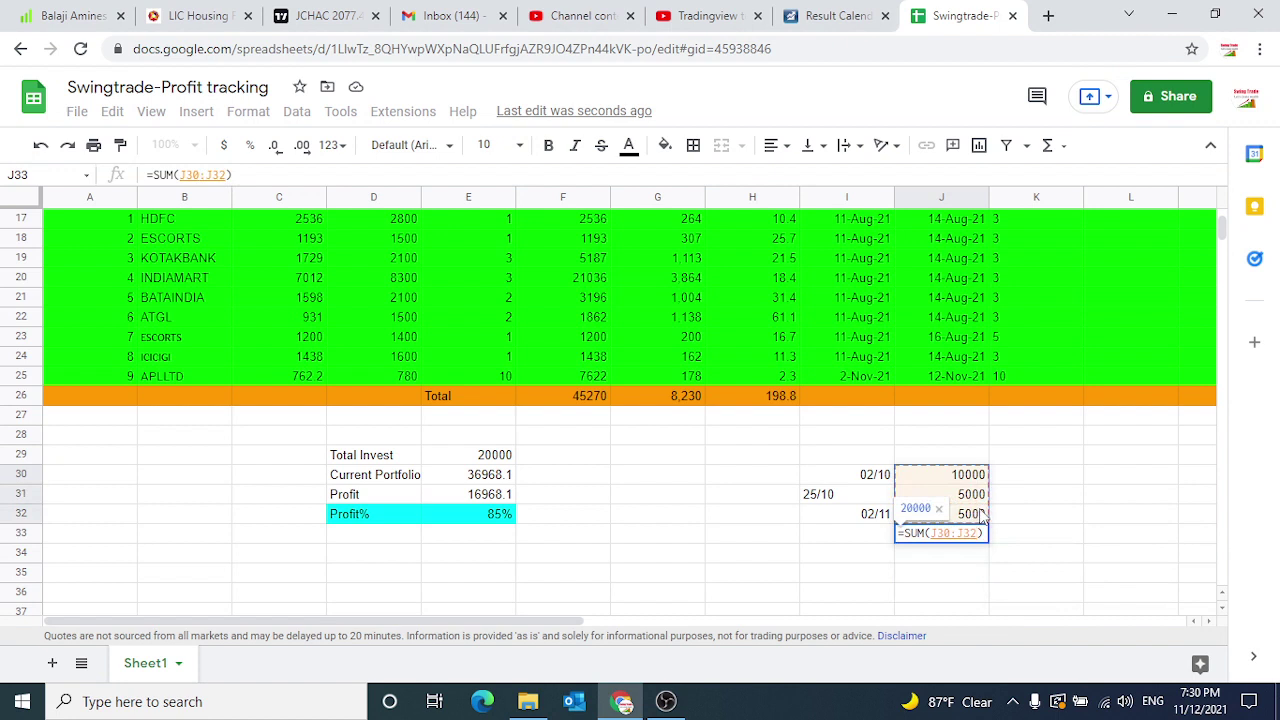
key(Return)
click(976, 535)
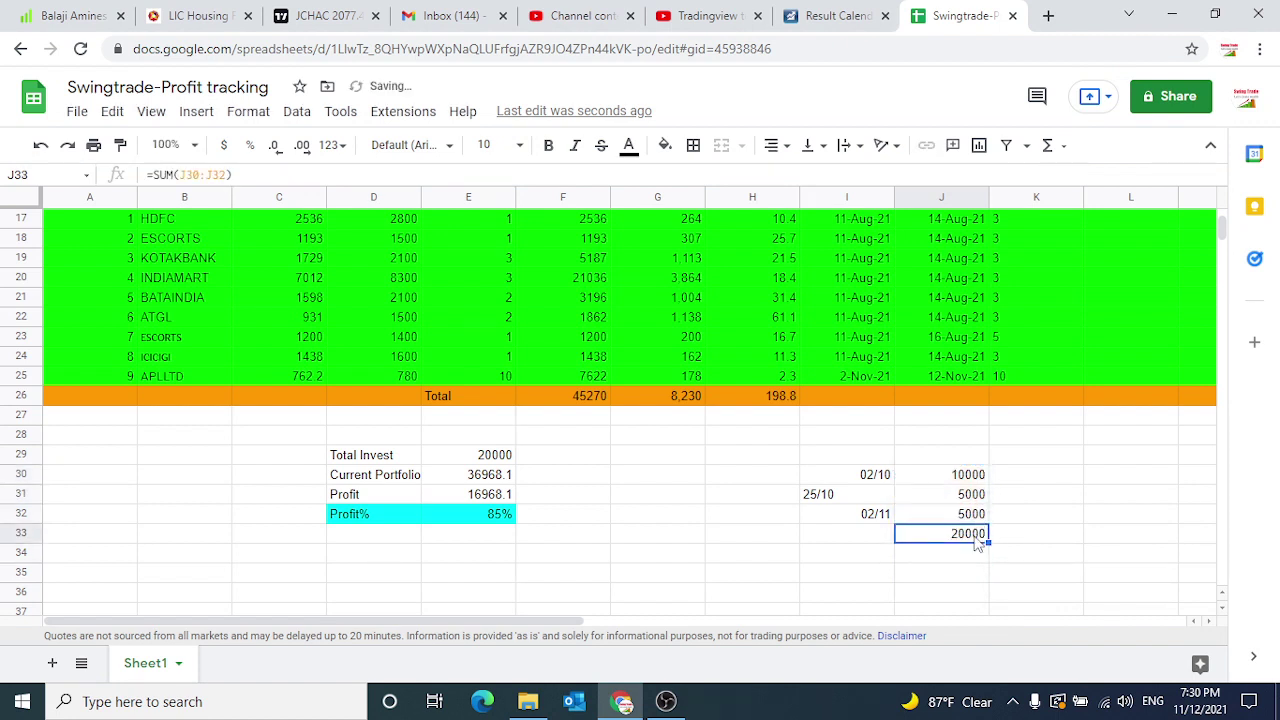
Examine the Total Invest and Current Portfolio cells E29 and E30, and the open-positions sum formula in F15
click(500, 458)
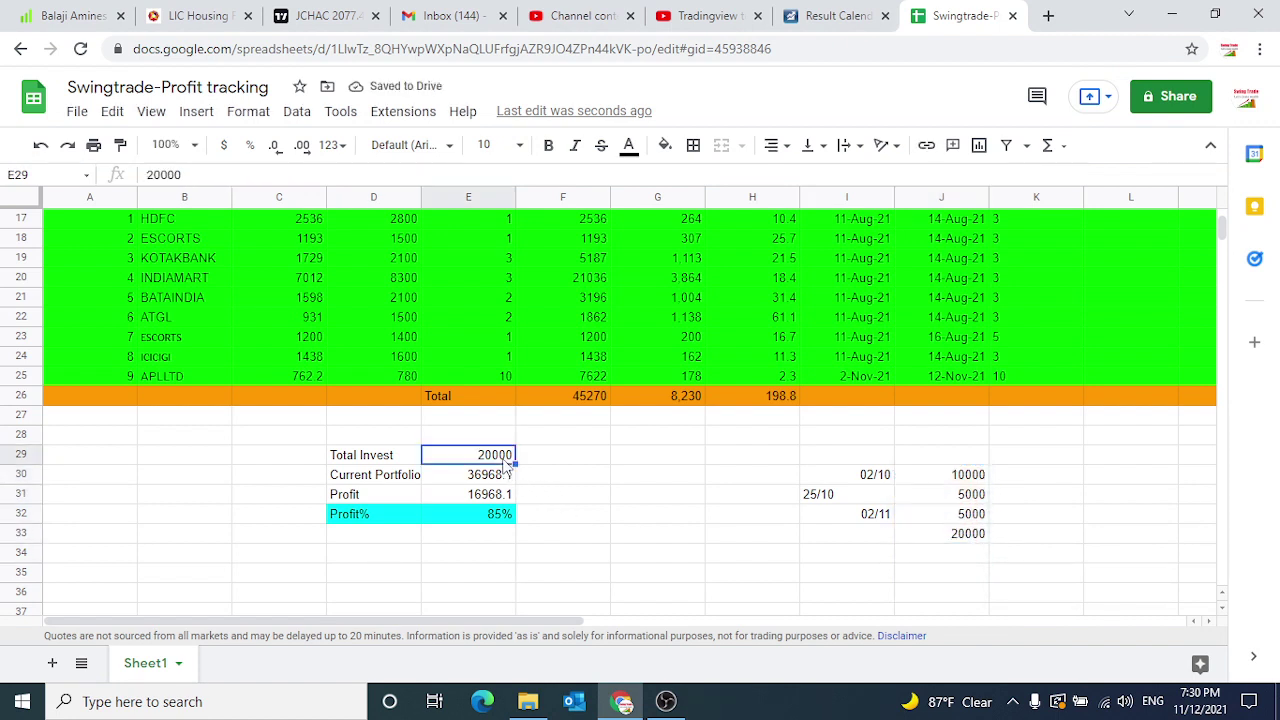
click(400, 476)
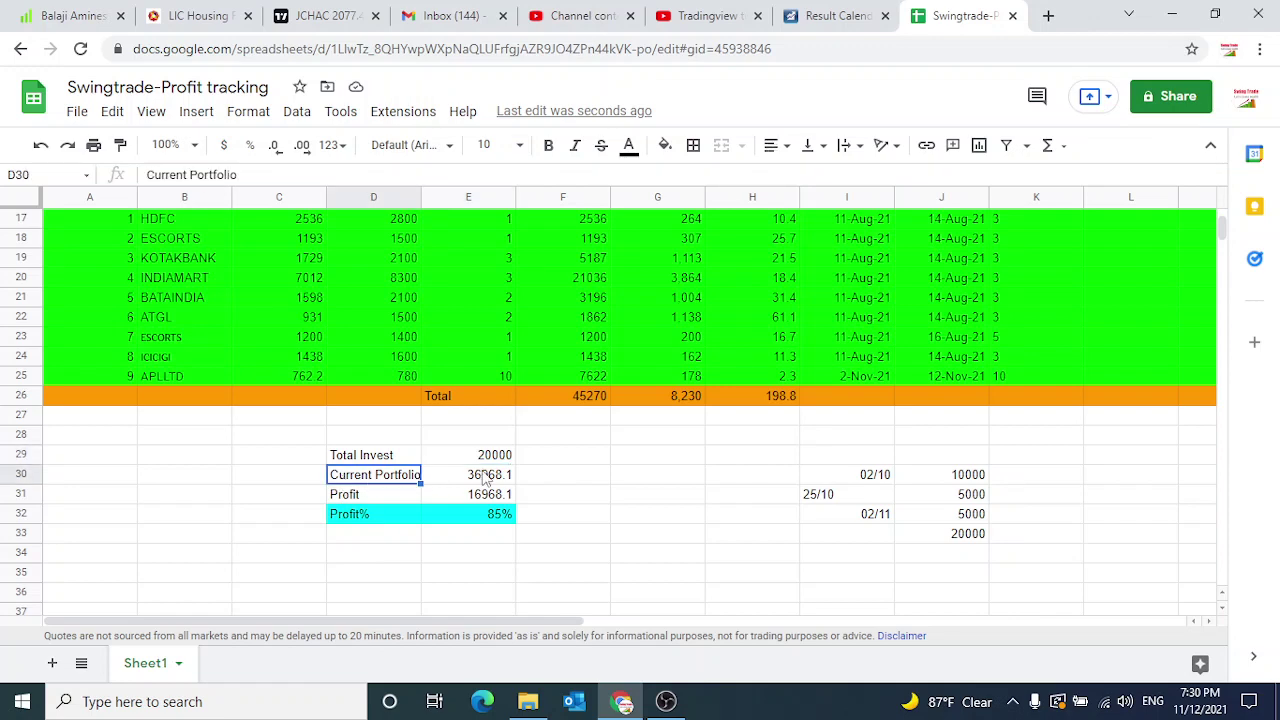
click(485, 476)
scroll(545, 470, up, 3)
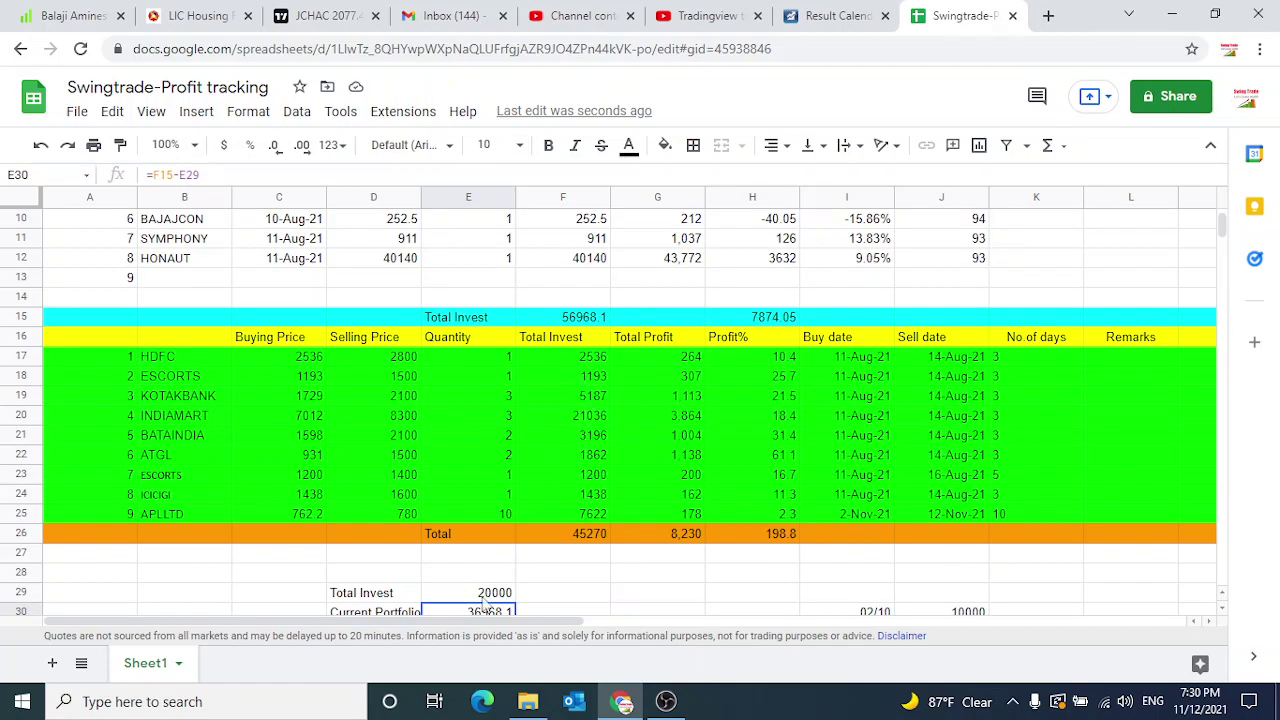
scroll(520, 570, down, 1)
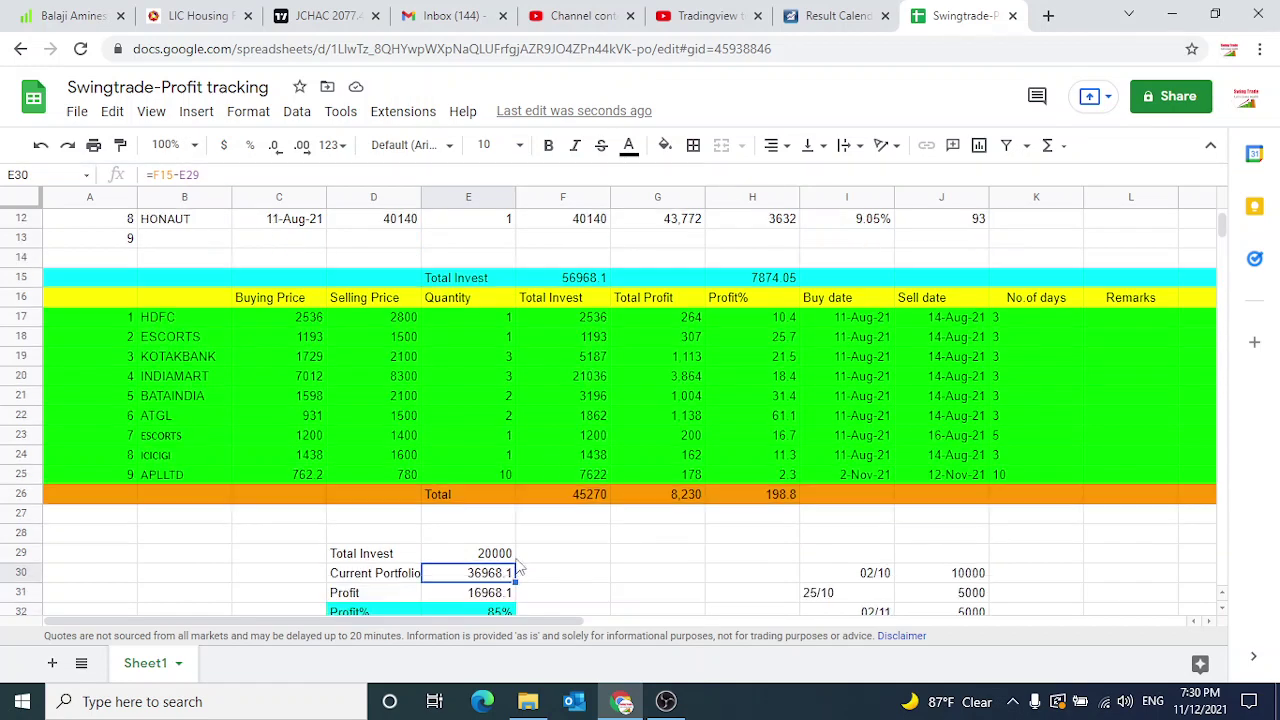
click(580, 282)
double_click(580, 282)
key(Escape)
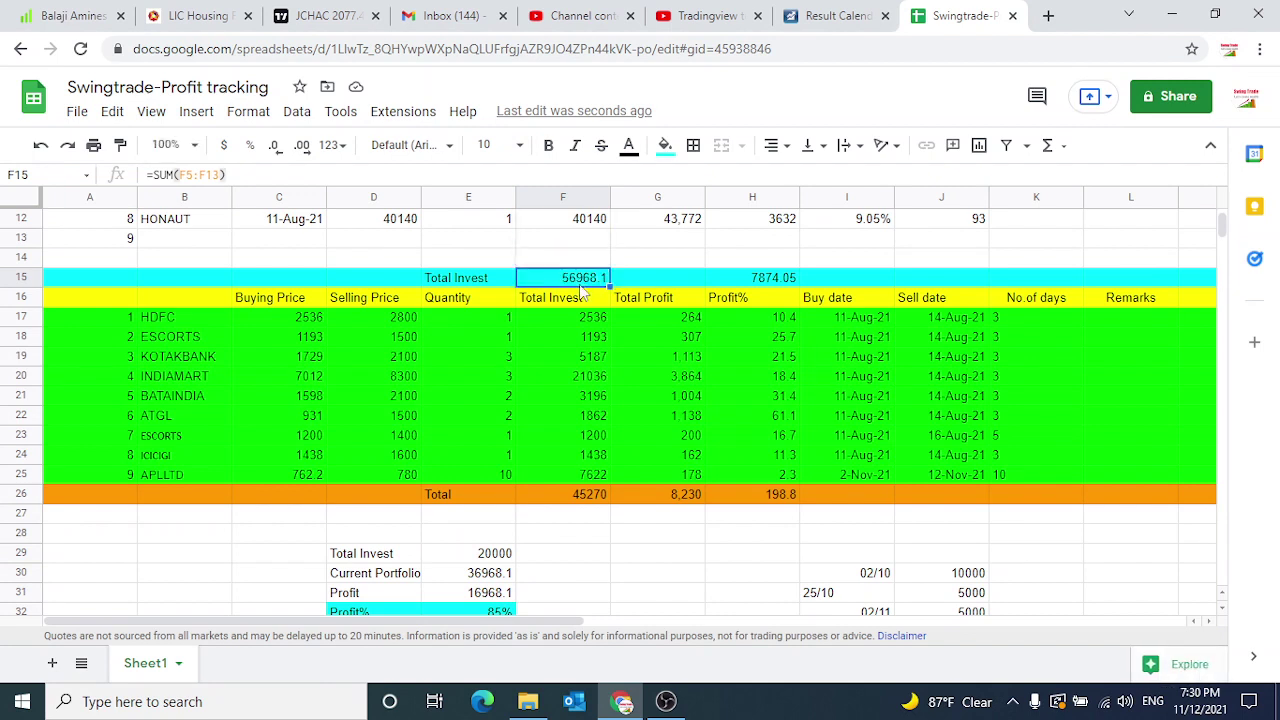
scroll(510, 458, down, 1)
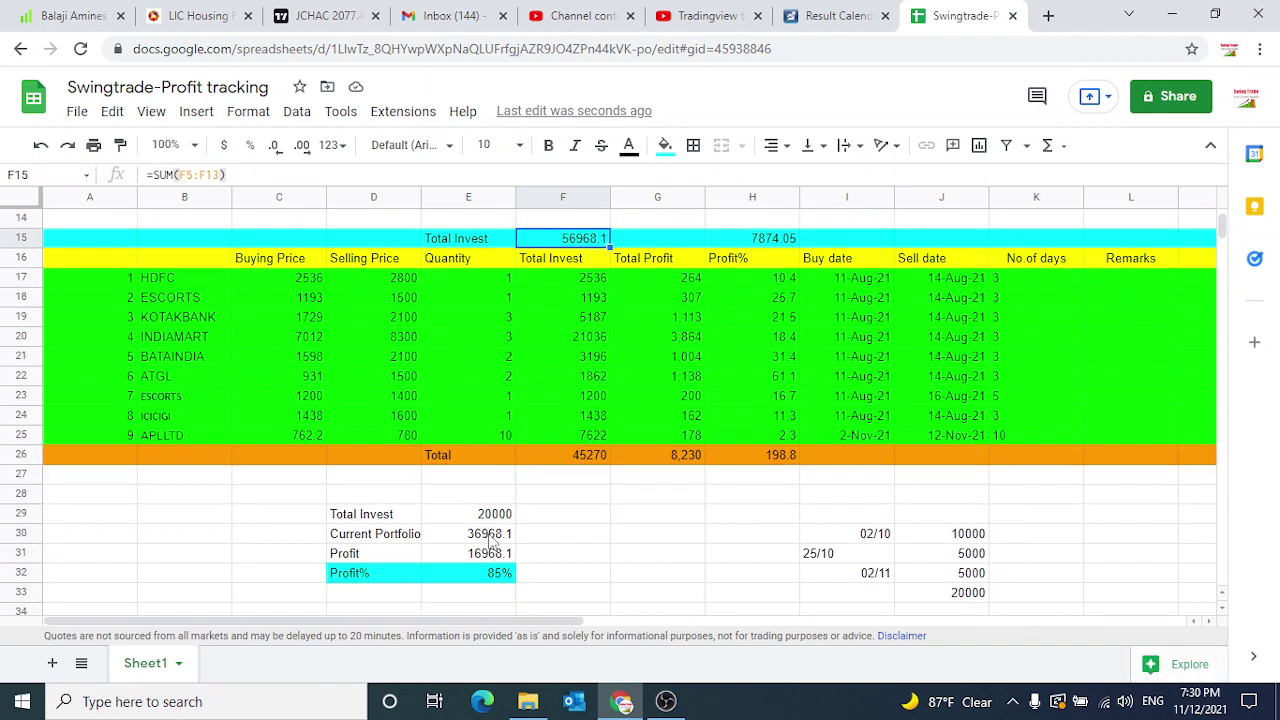
Compare the Current Portfolio formula in E30 with the Total Invest sum in F15 that it refers to
click(492, 538)
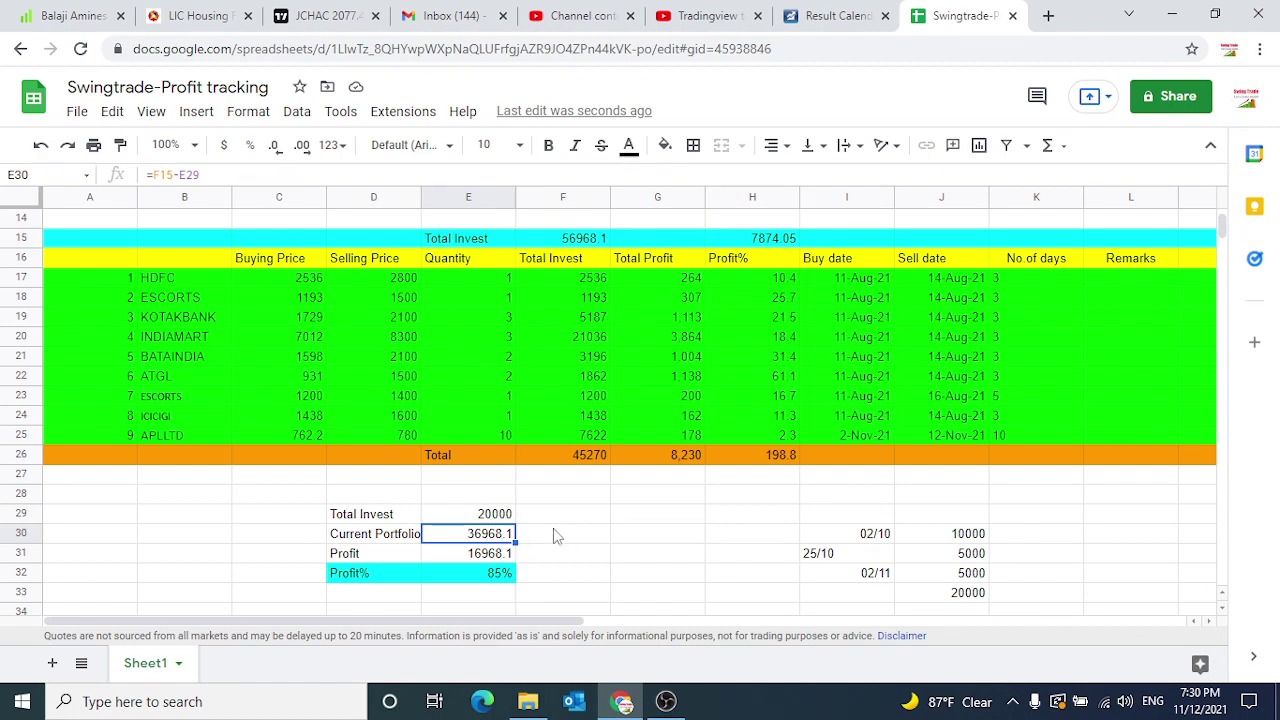
scroll(612, 380, up, 3)
click(572, 380)
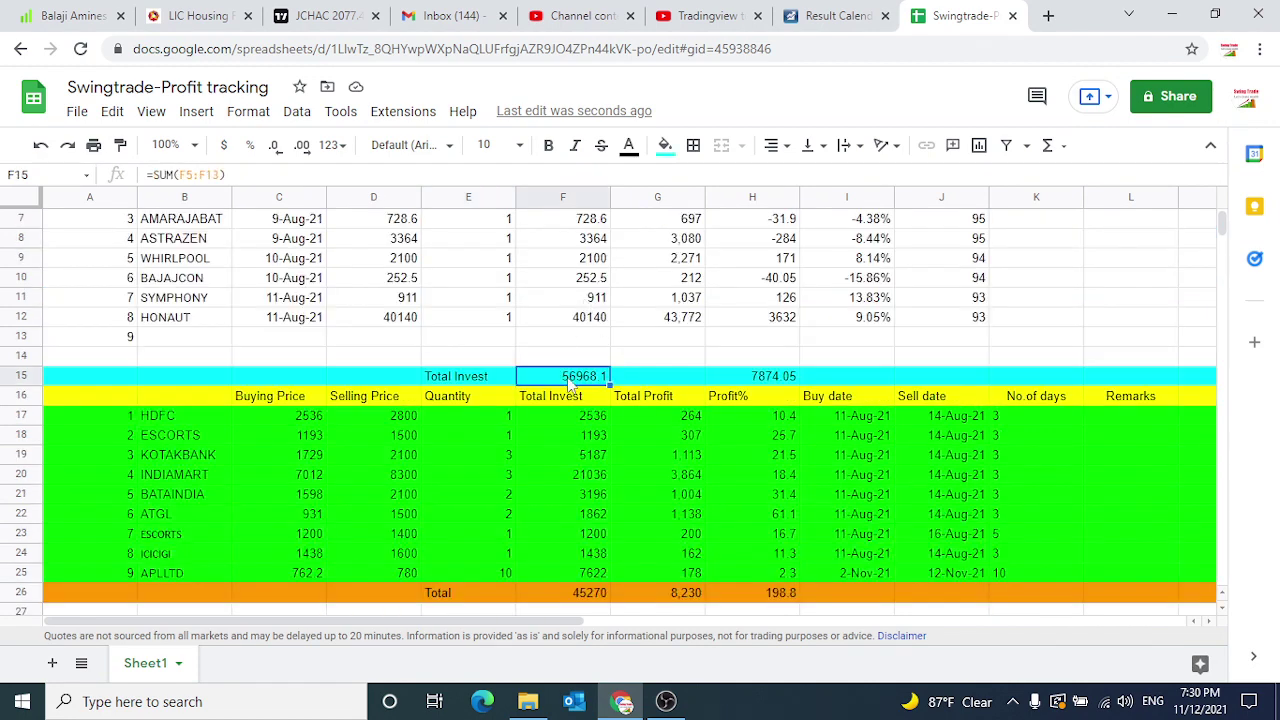
scroll(612, 380, down, 1)
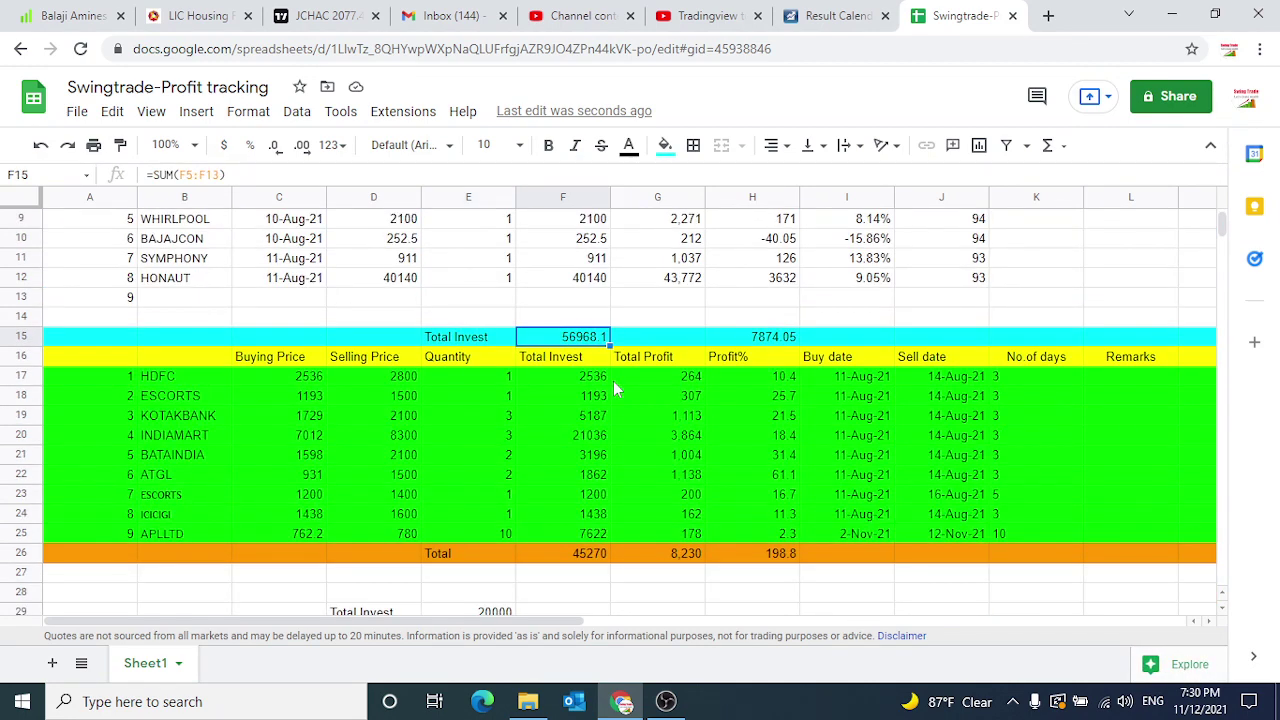
scroll(590, 345, down, 1)
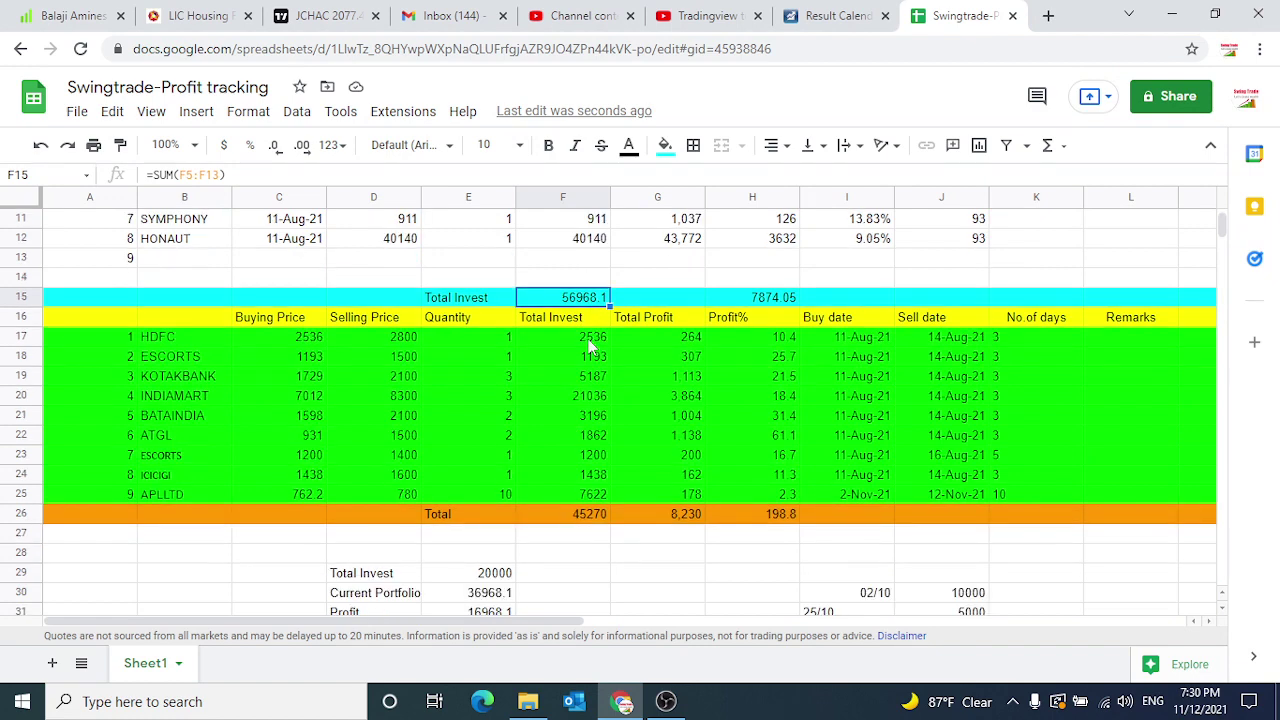
scroll(590, 345, down, 1)
scroll(591, 345, down, 1)
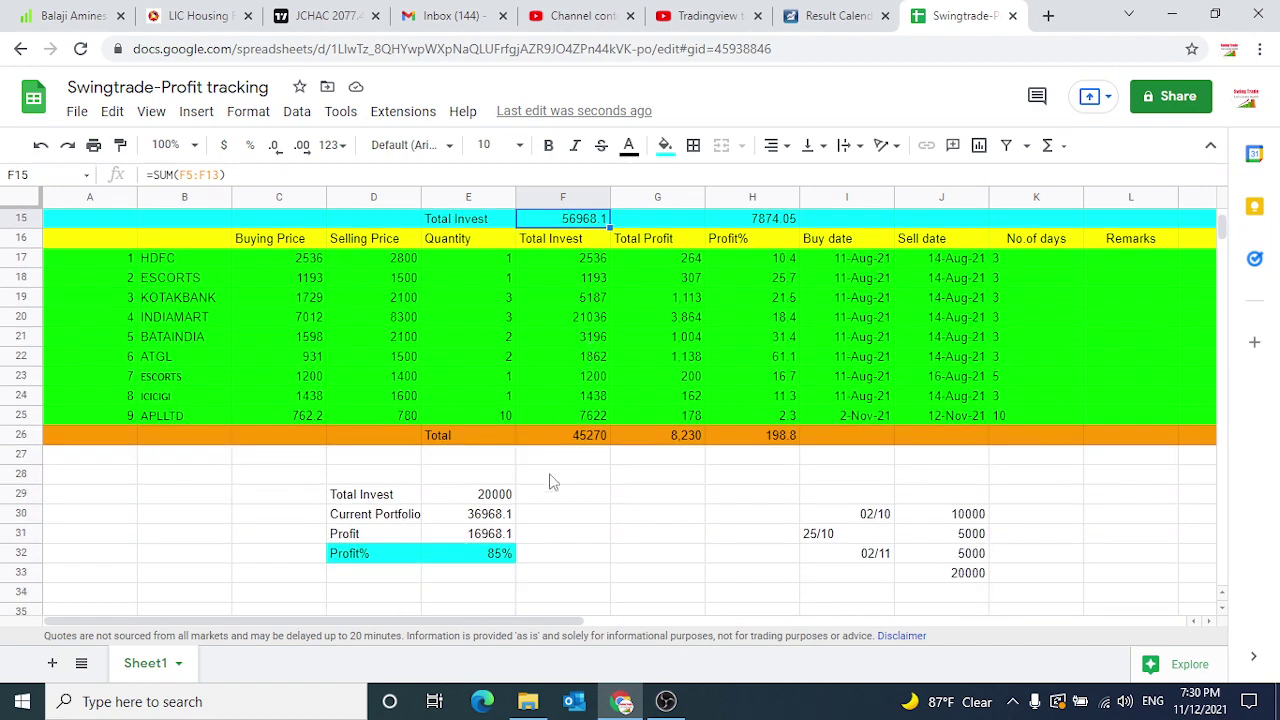
click(495, 516)
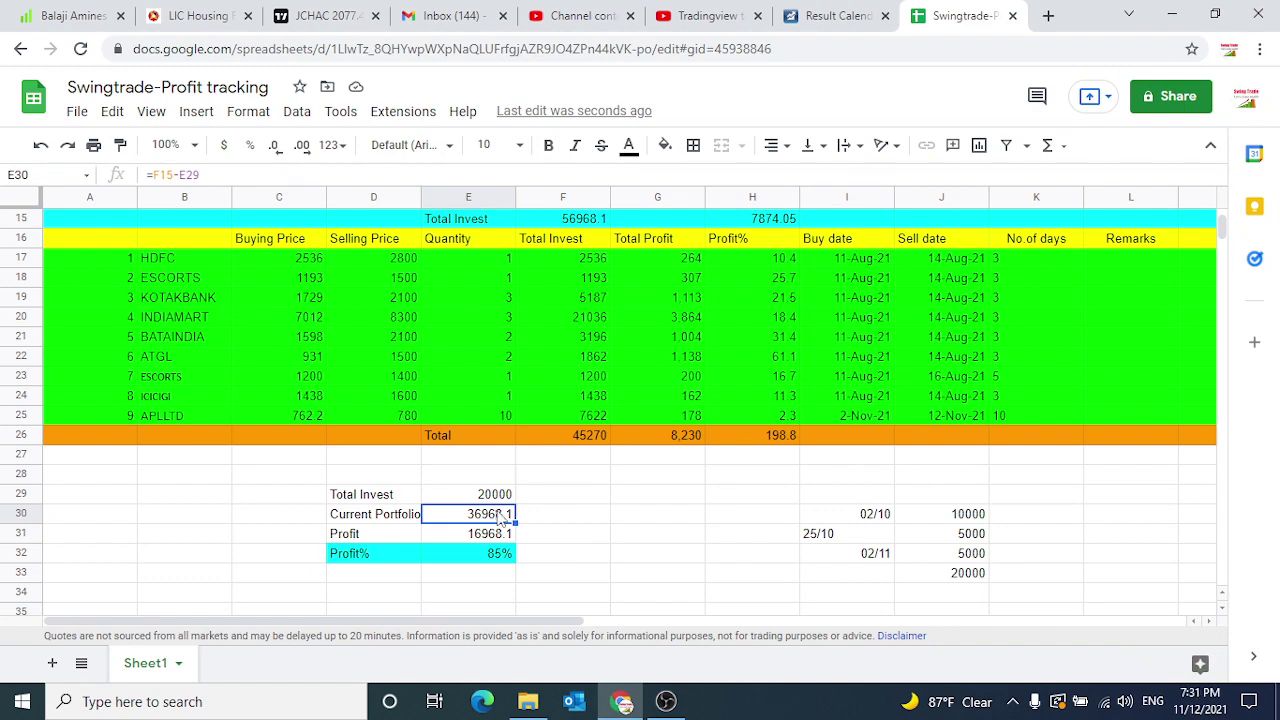
scroll(500, 514, up, 2)
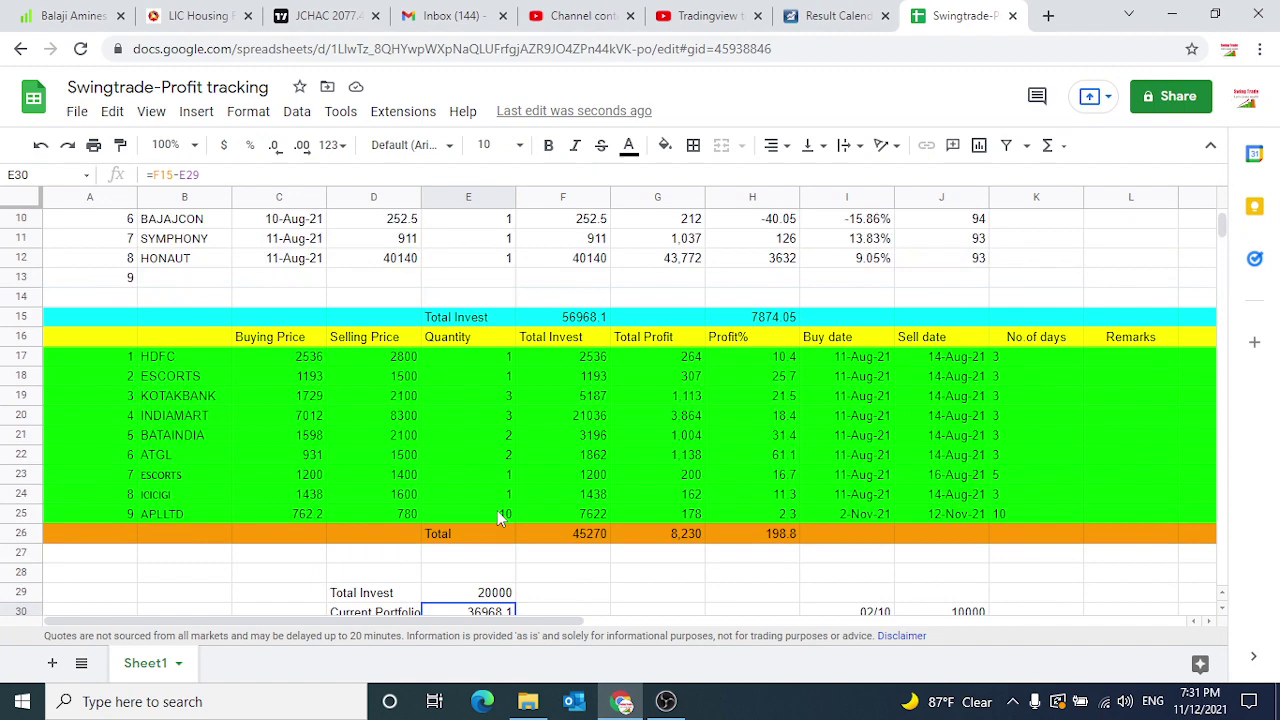
scroll(497, 516, down, 2)
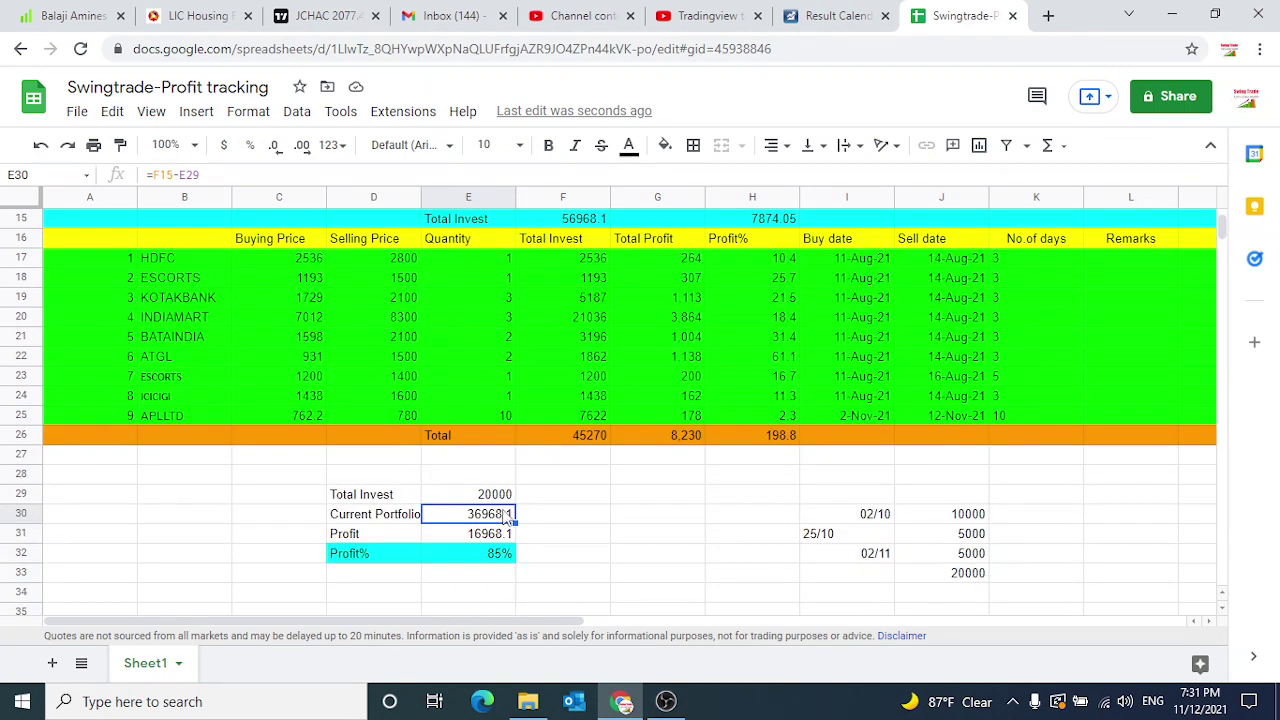
scroll(505, 515, up, 3)
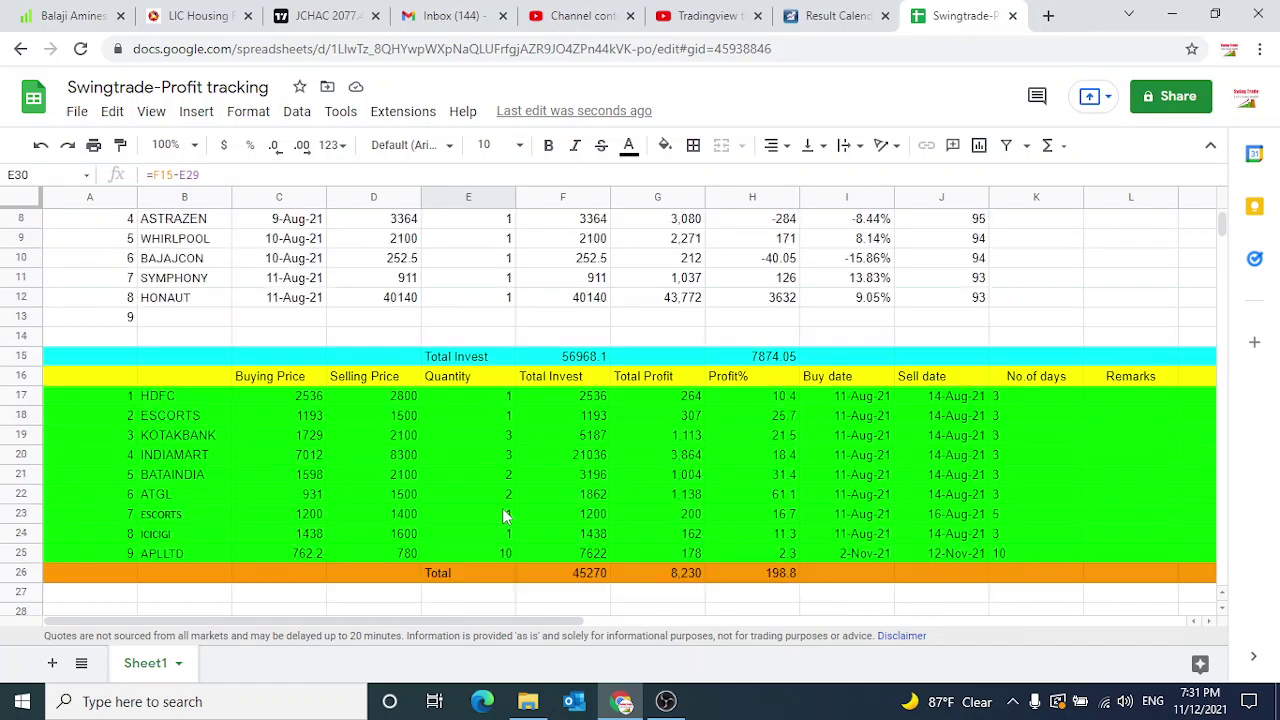
click(589, 360)
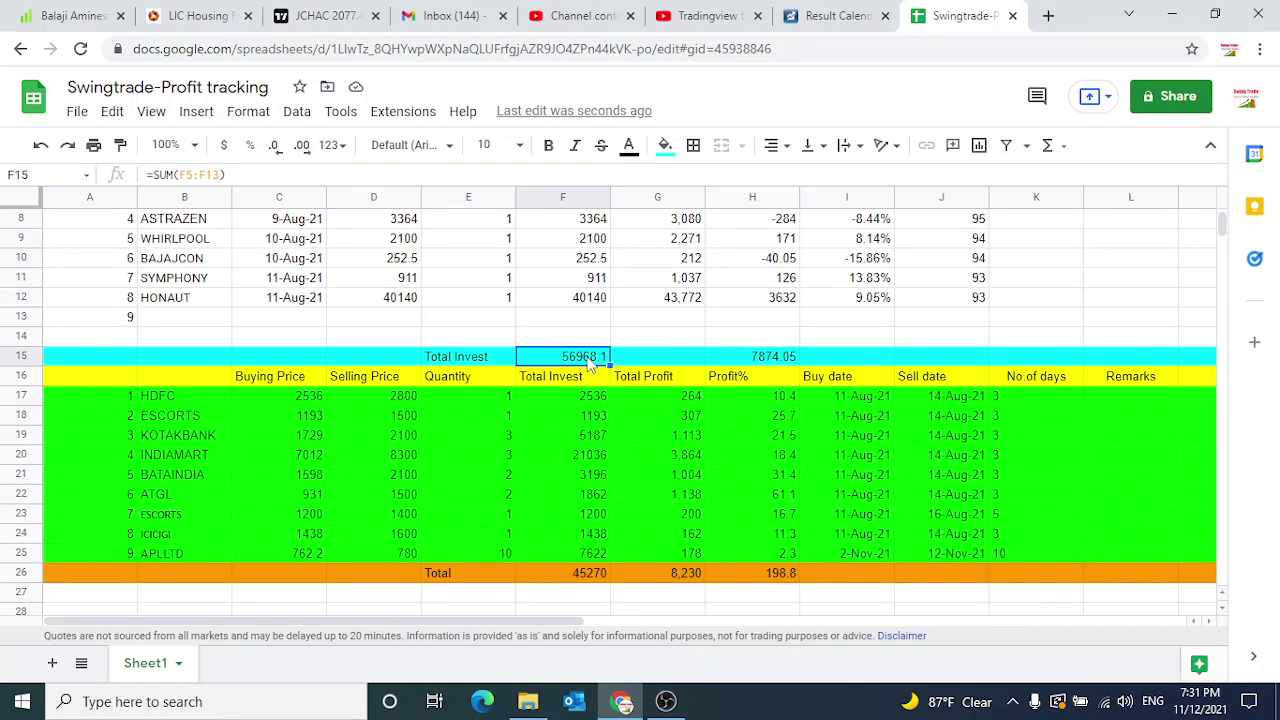
scroll(590, 368, down, 1)
scroll(589, 366, down, 2)
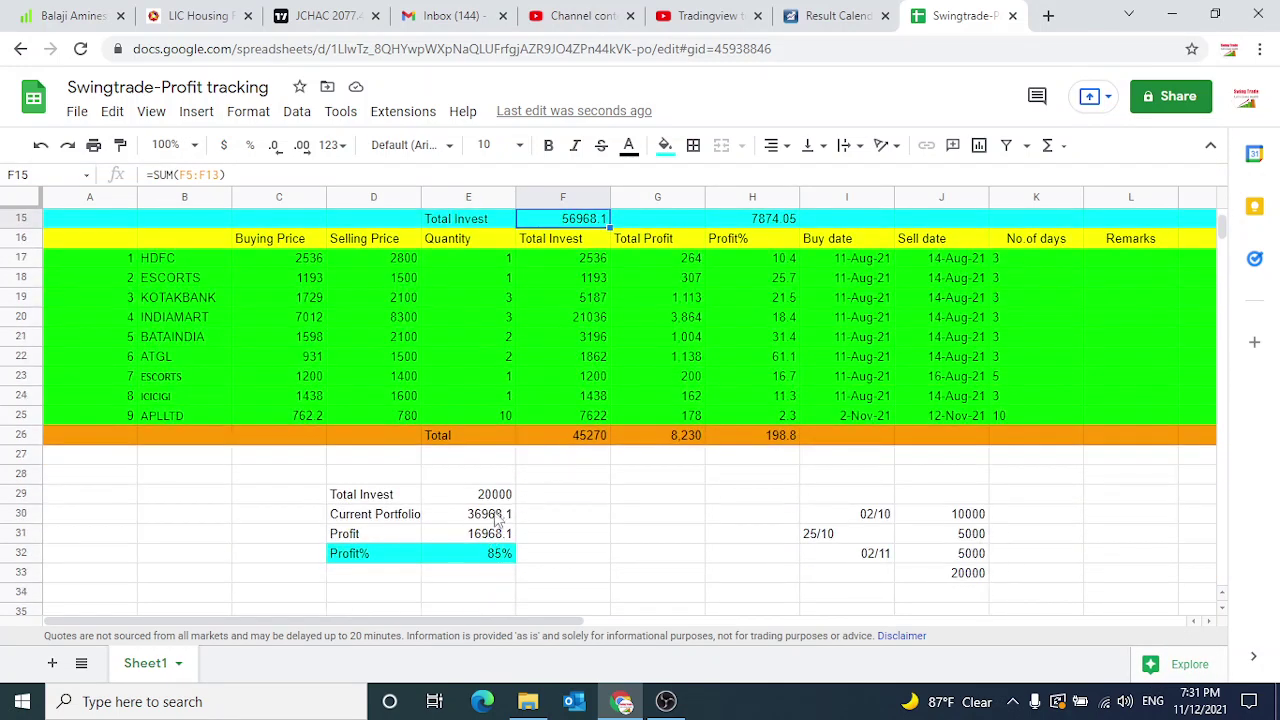
Set the Current Portfolio value in E30 to 56000 and check the Profit formula in E31
click(497, 514)
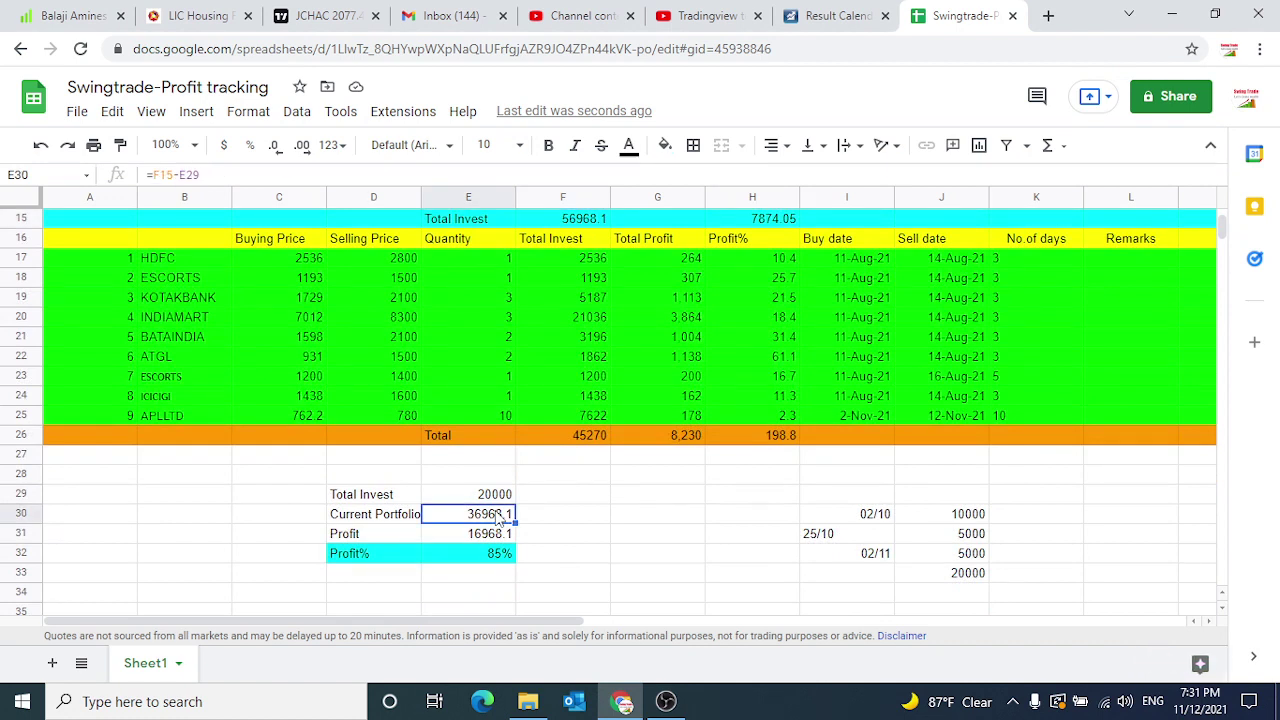
text(56000)
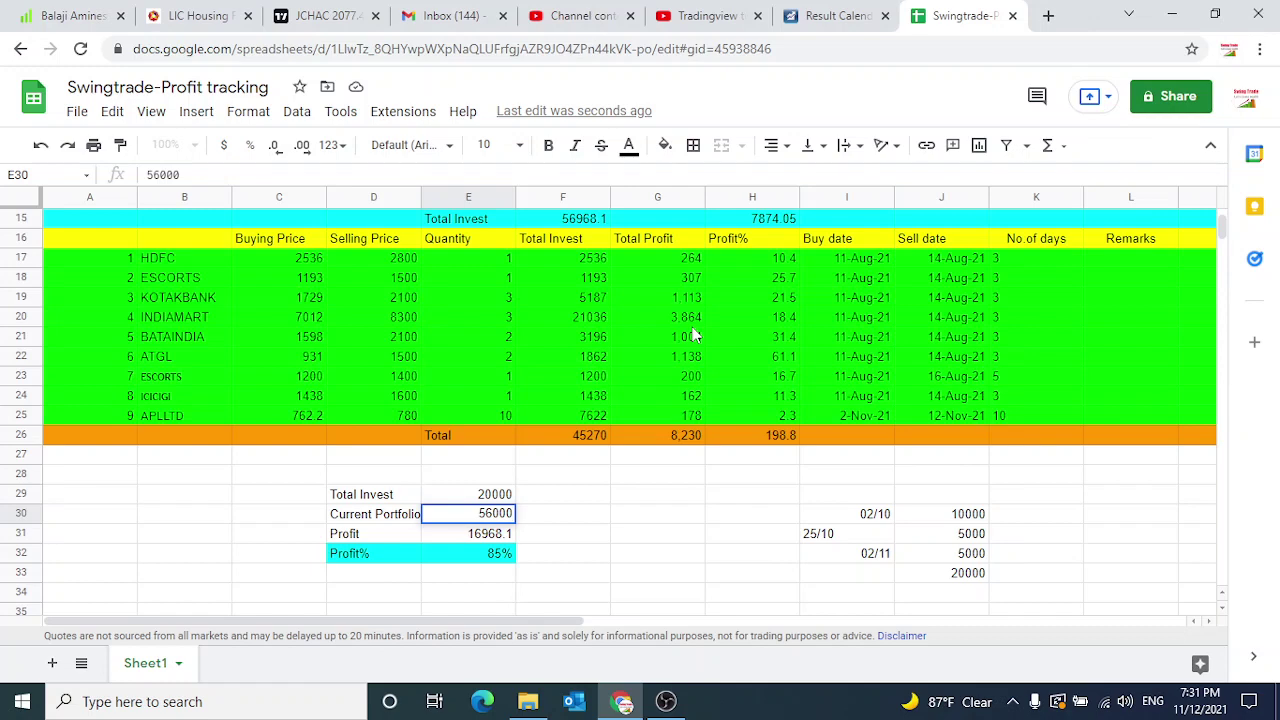
key(Return)
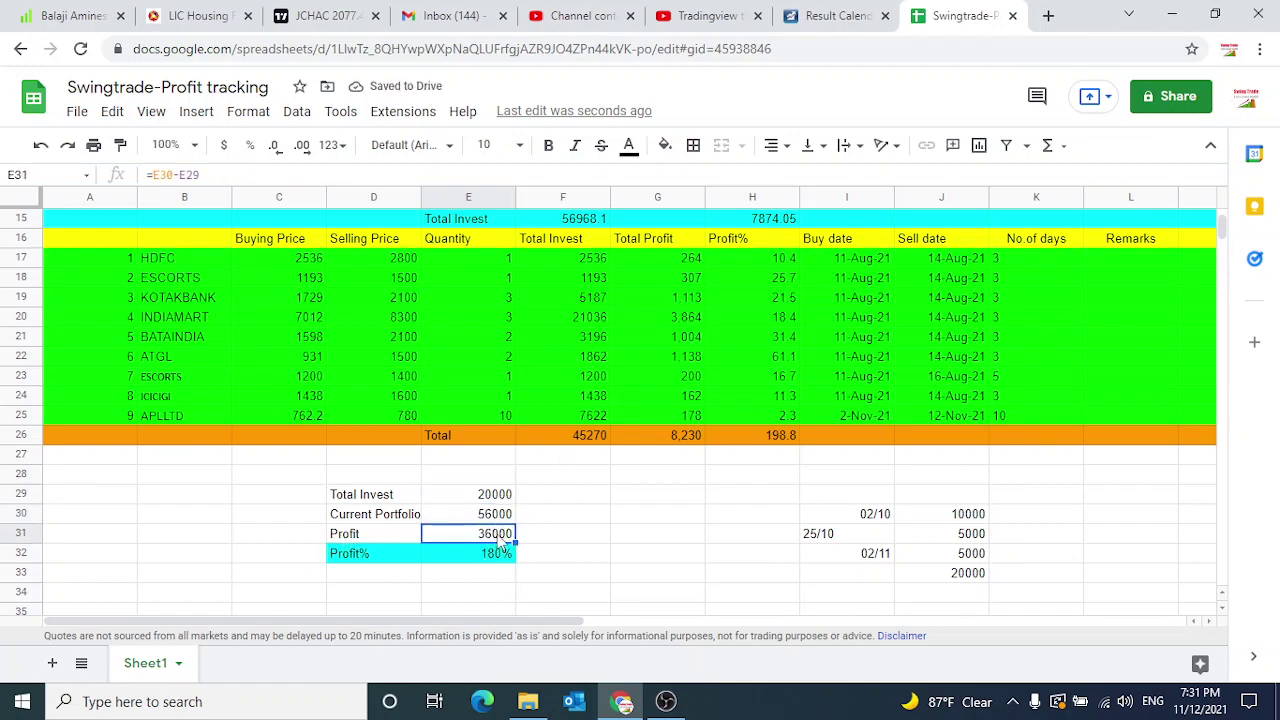
double_click(501, 536)
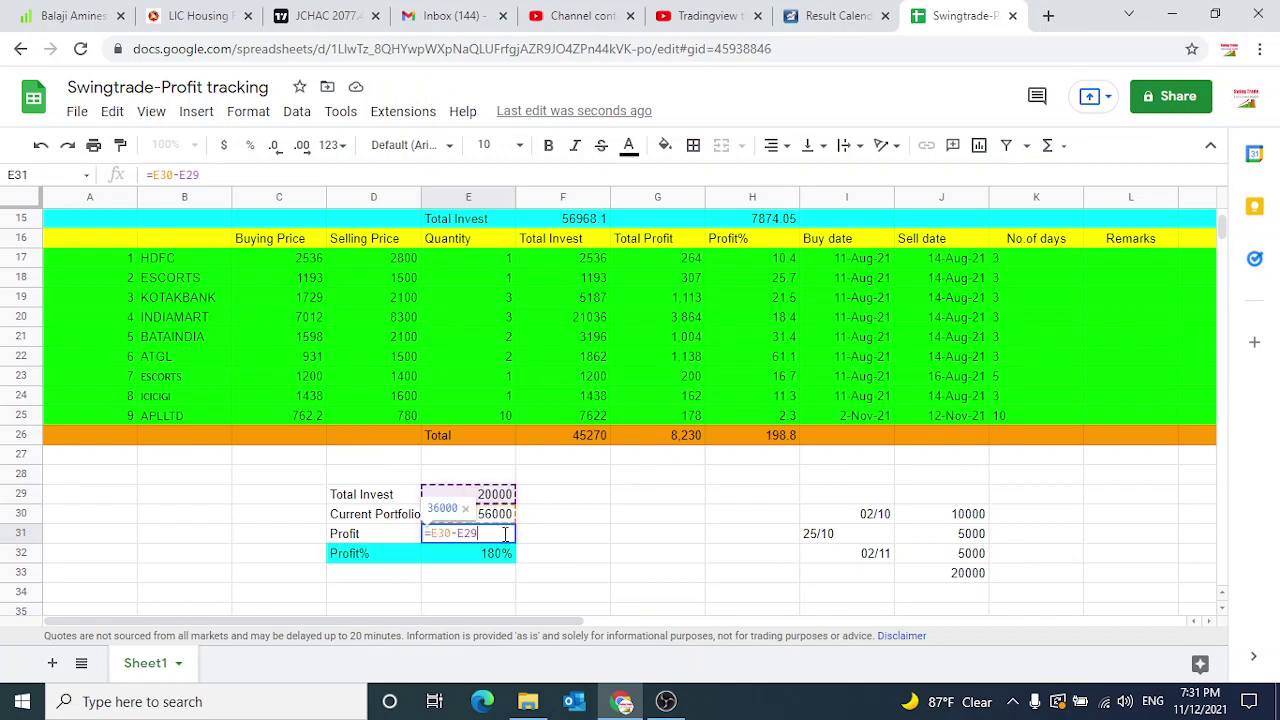
key(Return)
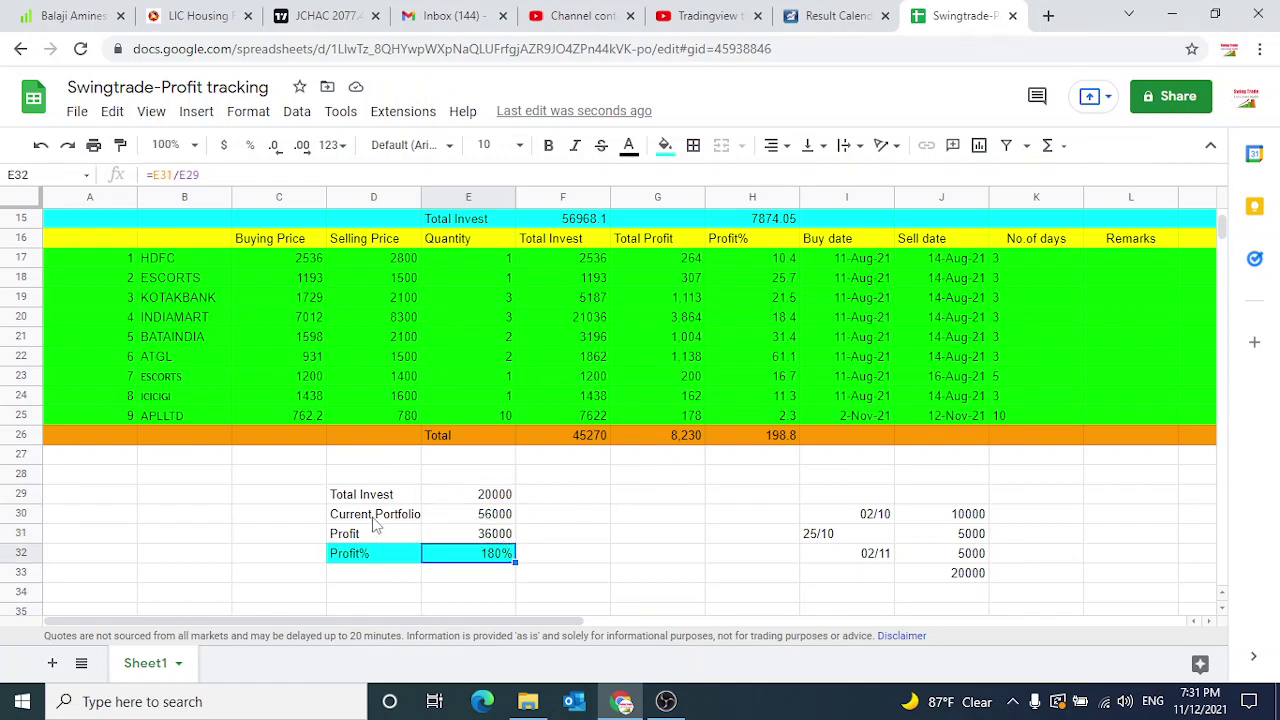
Set the Current Portfolio value in E30 to 56500
click(373, 518)
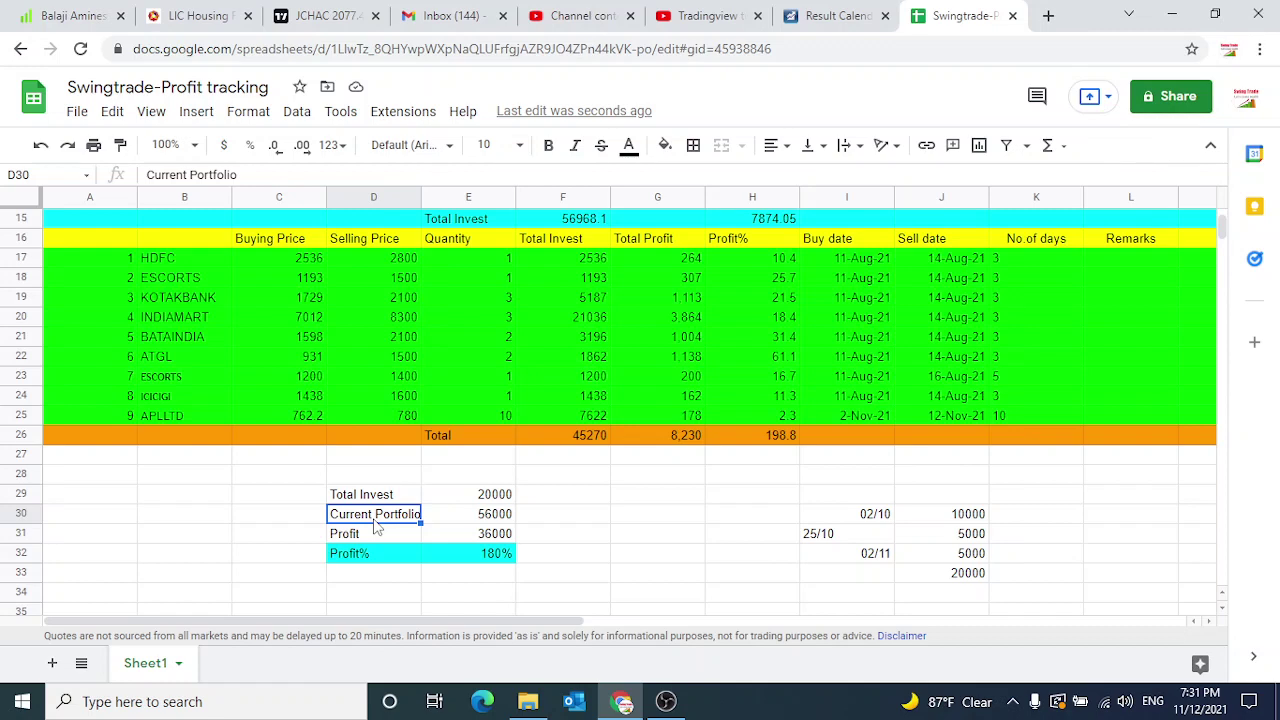
click(477, 517)
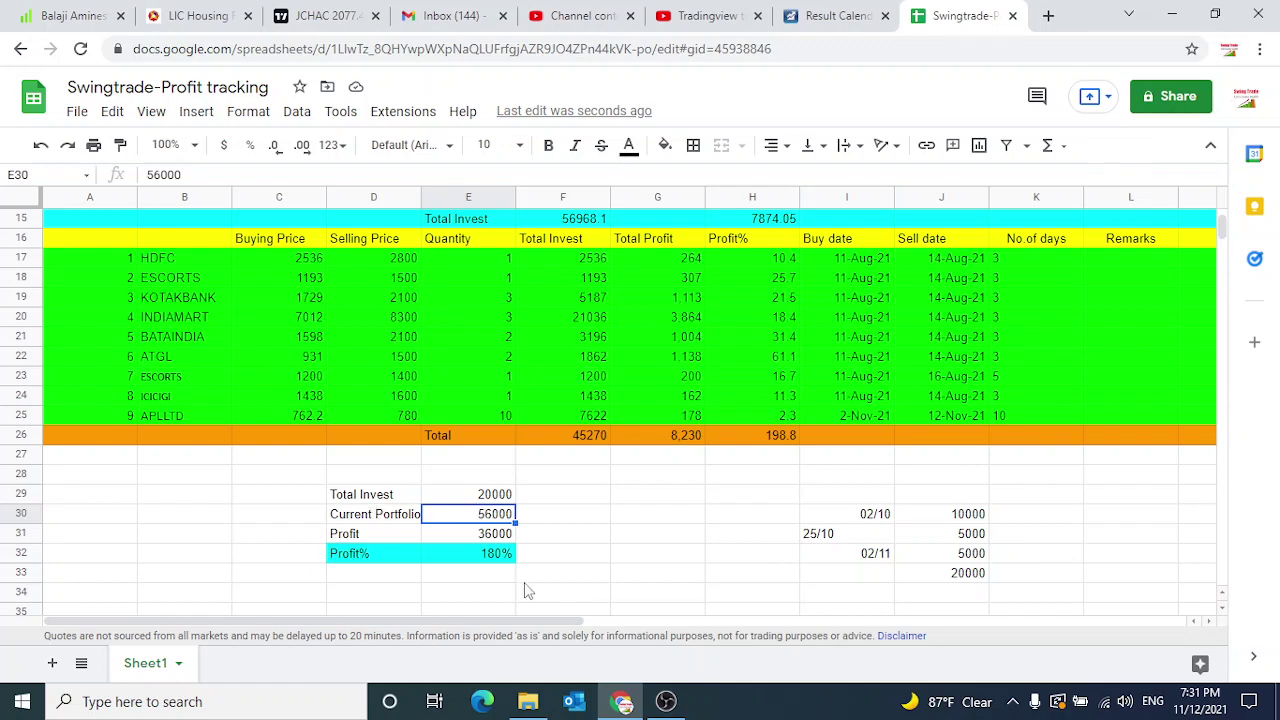
key(Return)
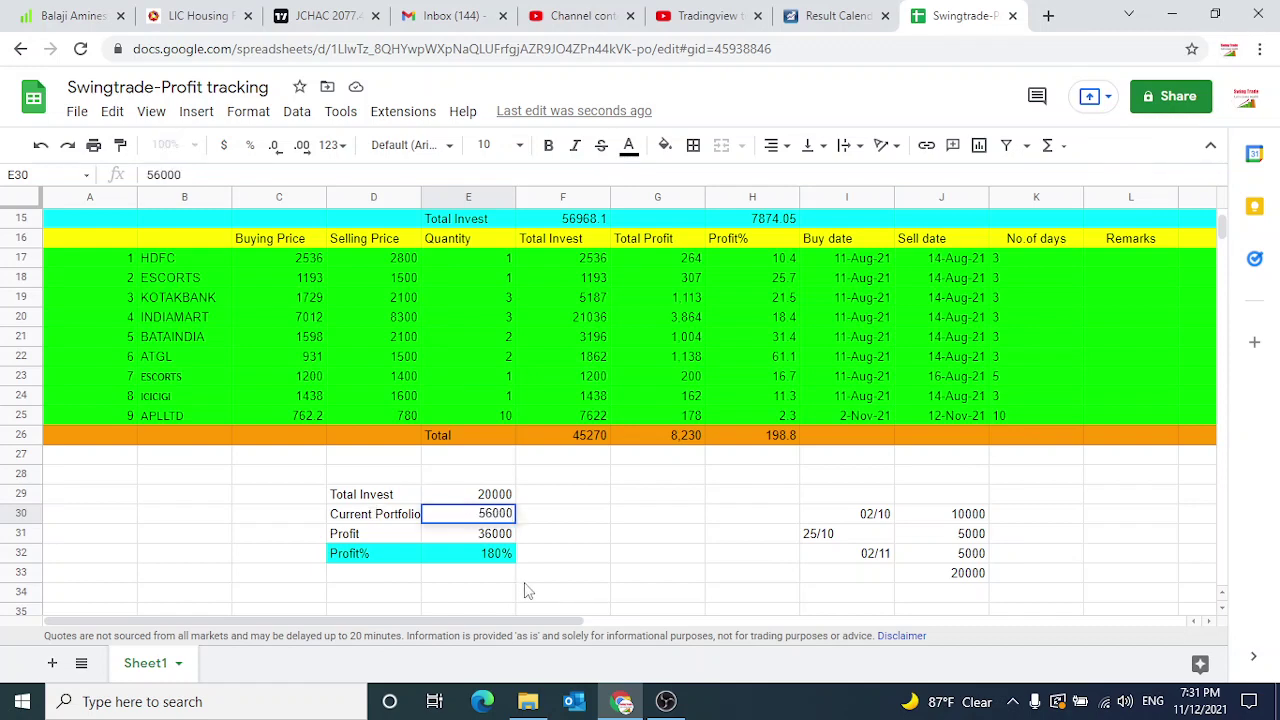
key(BackSpace)
key(BackSpace)
key(BackSpace)
text(500)
key(Return)
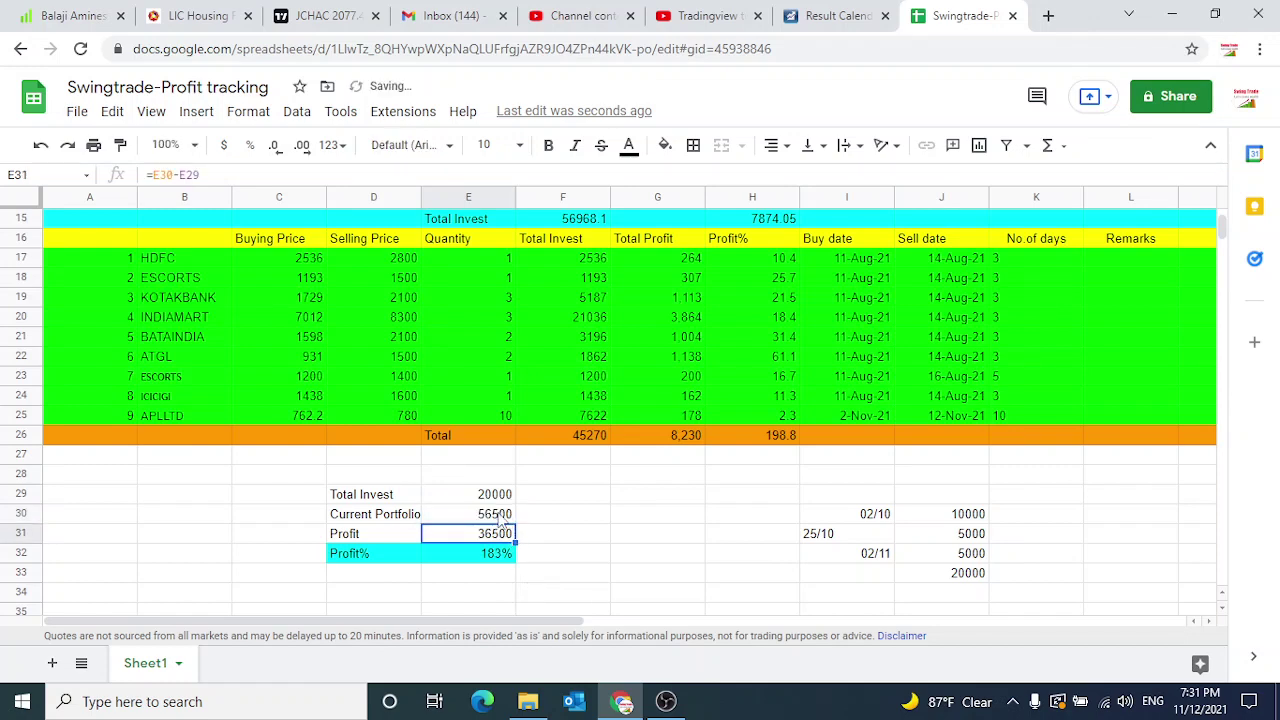
Check the Current Portfolio value in E30 and the Profit and Profit% formulas in E31 and E32
click(499, 518)
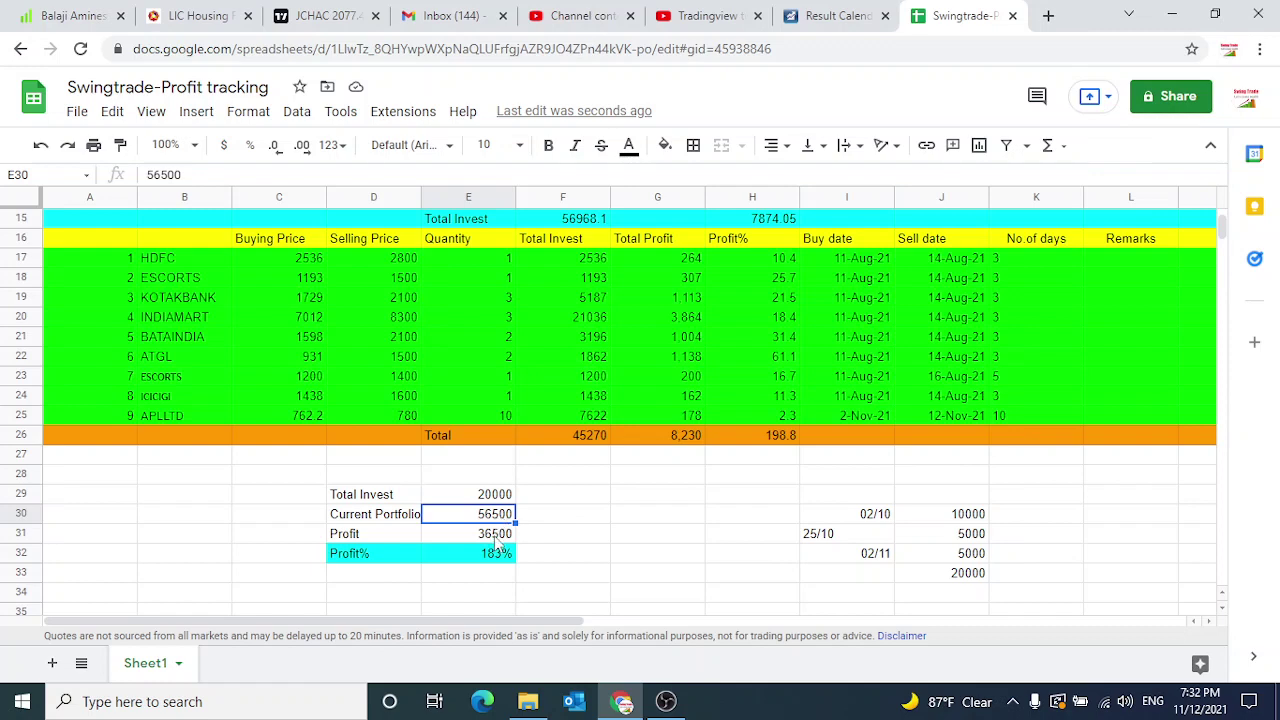
click(499, 540)
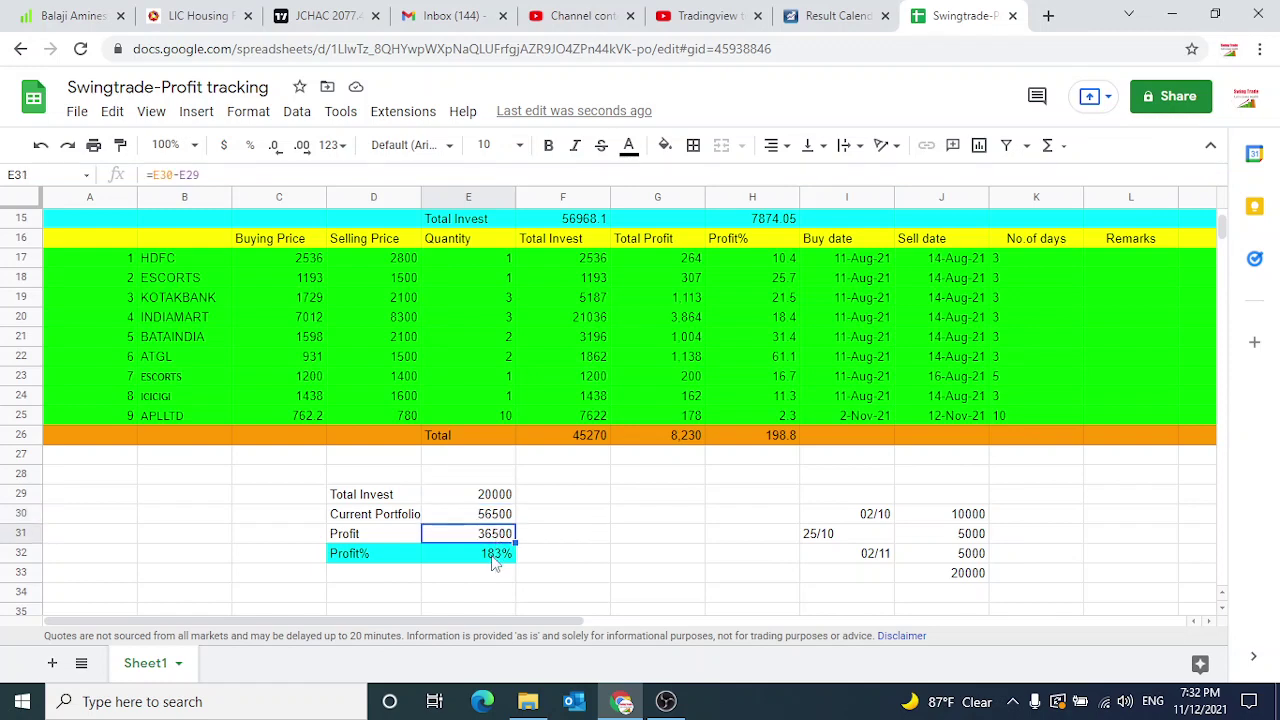
click(492, 562)
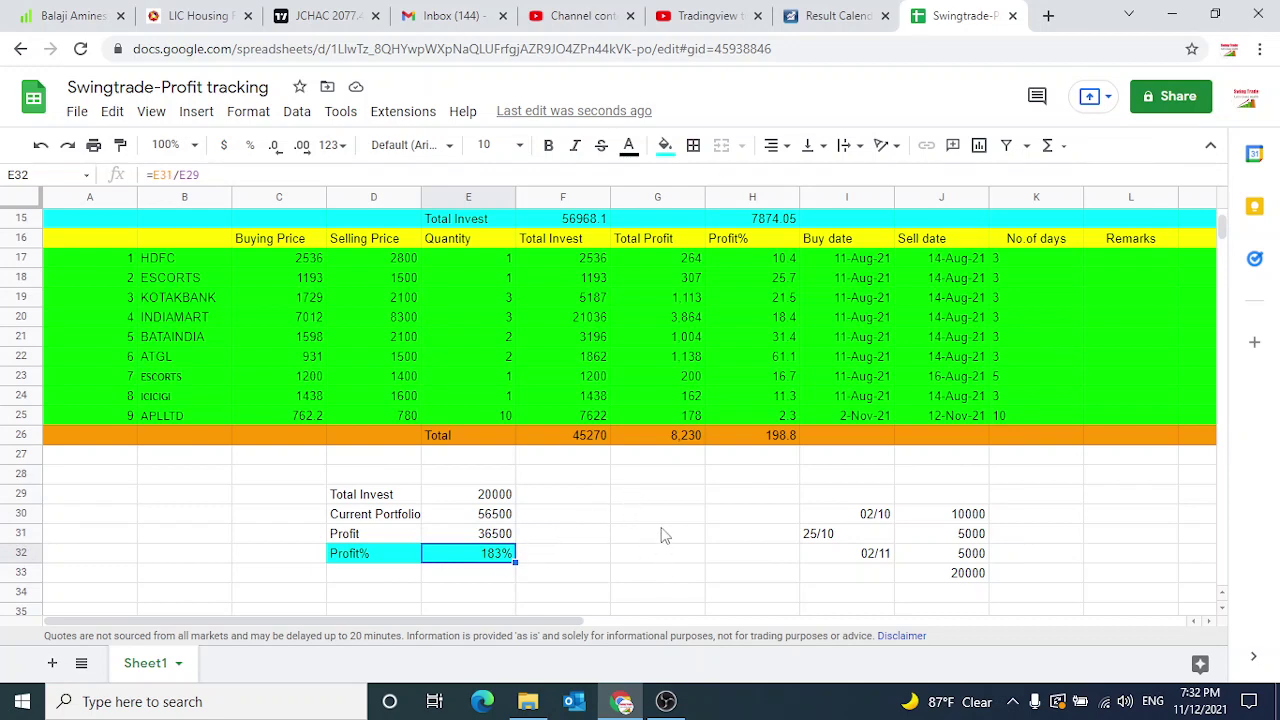
Review the open positions table against the closed trades table and the portfolio summary below it
scroll(661, 535, up, 4)
scroll(661, 532, down, 4)
scroll(661, 532, up, 4)
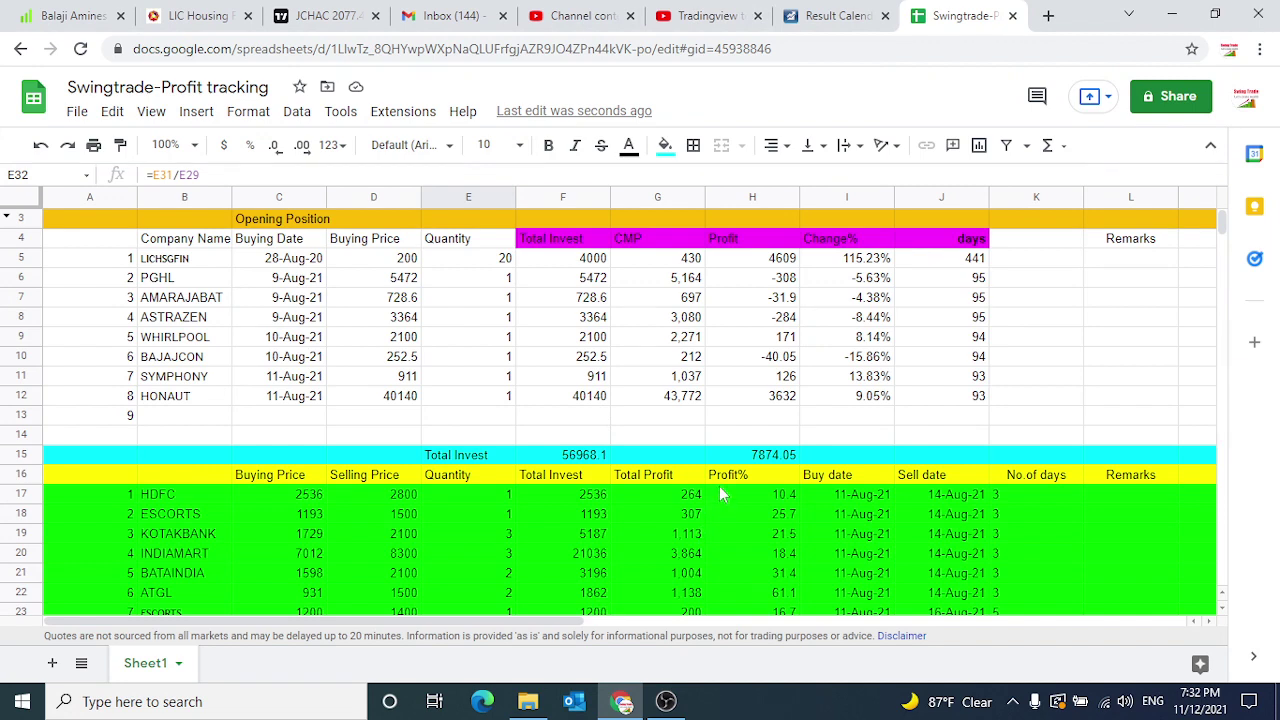
scroll(752, 428, down, 2)
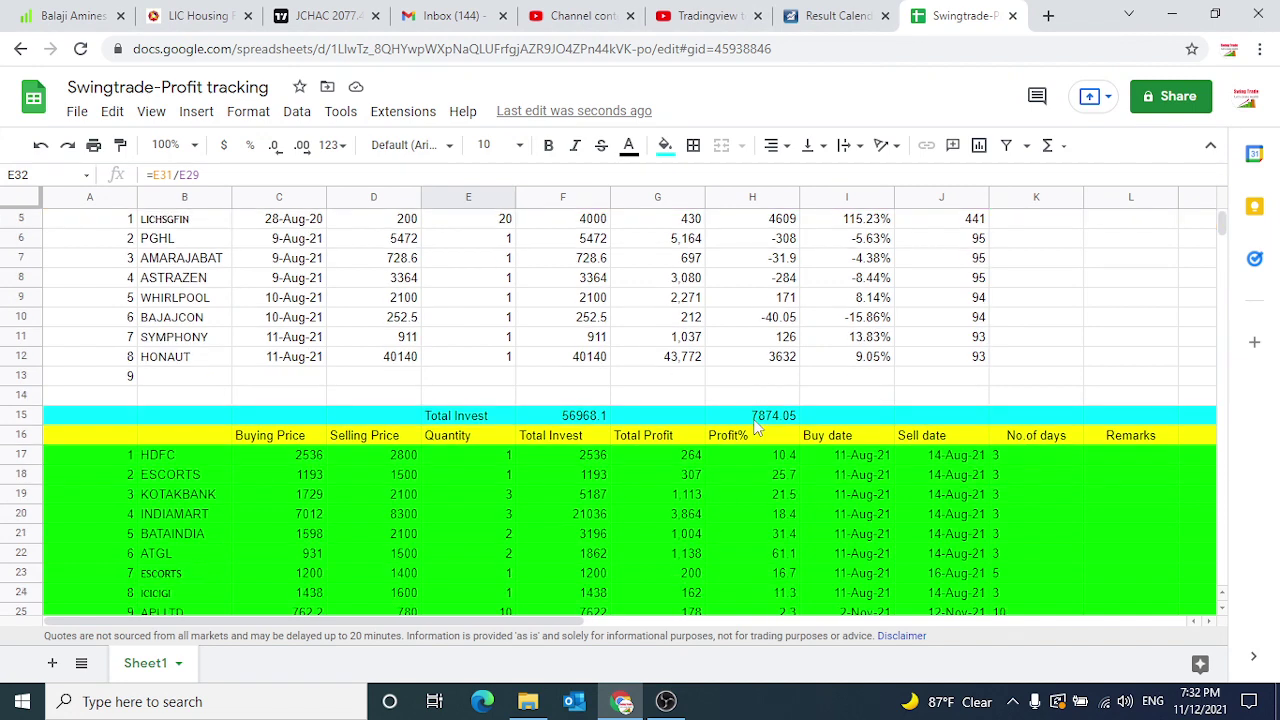
scroll(757, 426, up, 2)
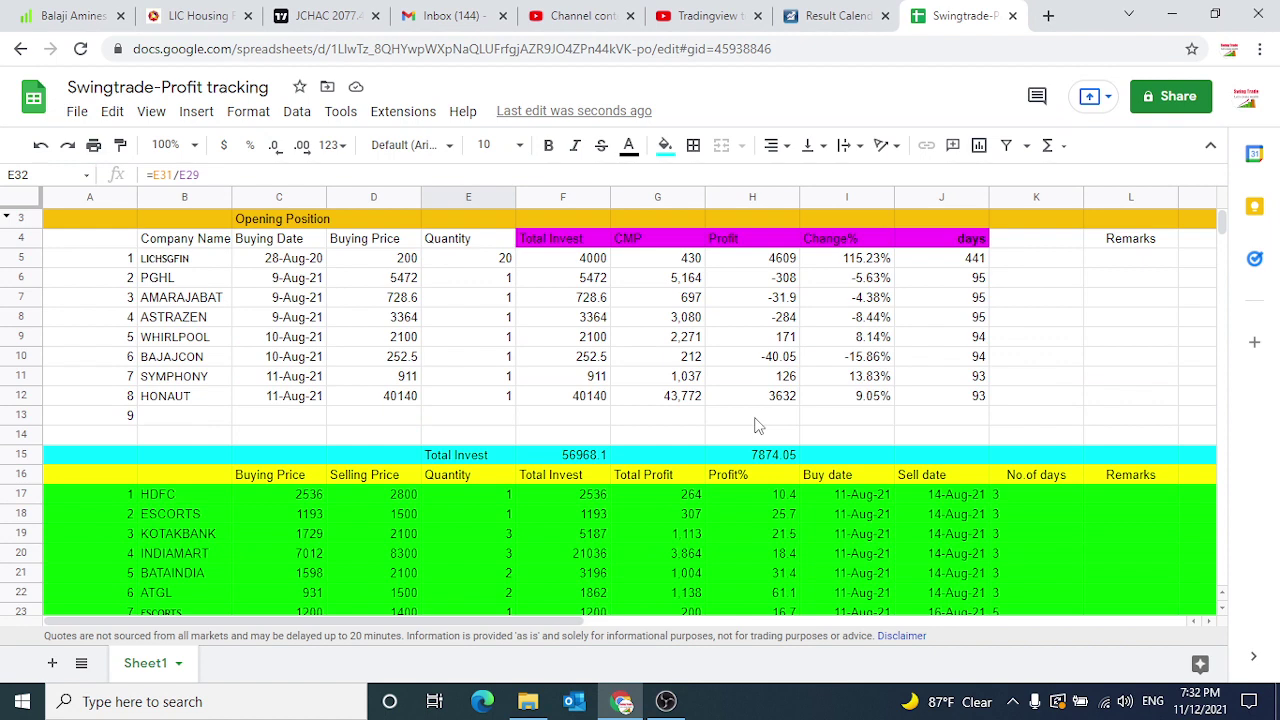
scroll(757, 428, down, 4)
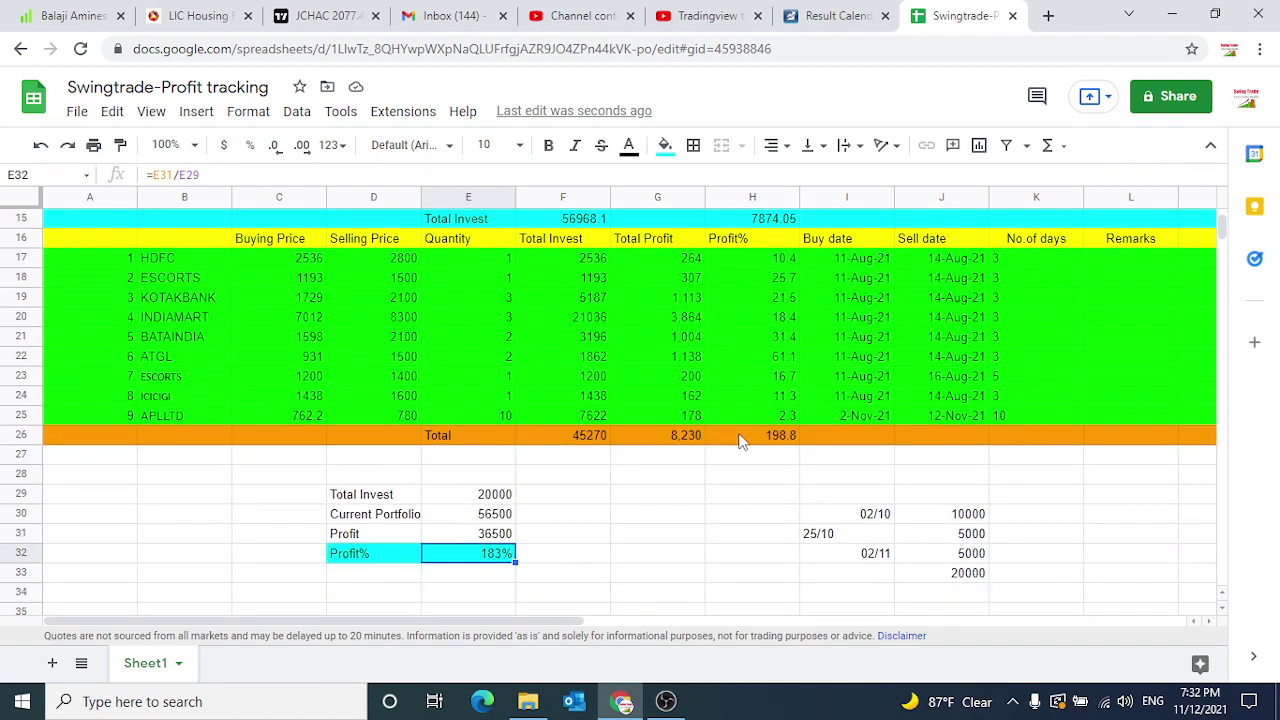
scroll(745, 434, up, 4)
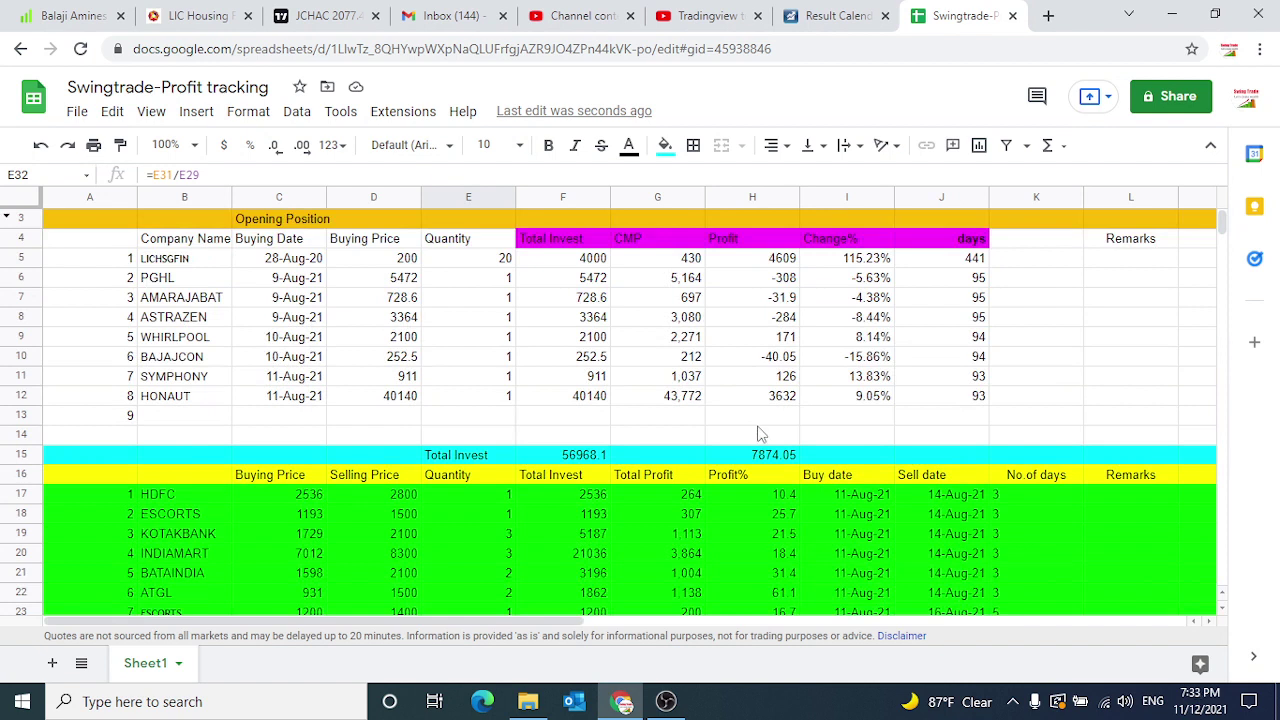